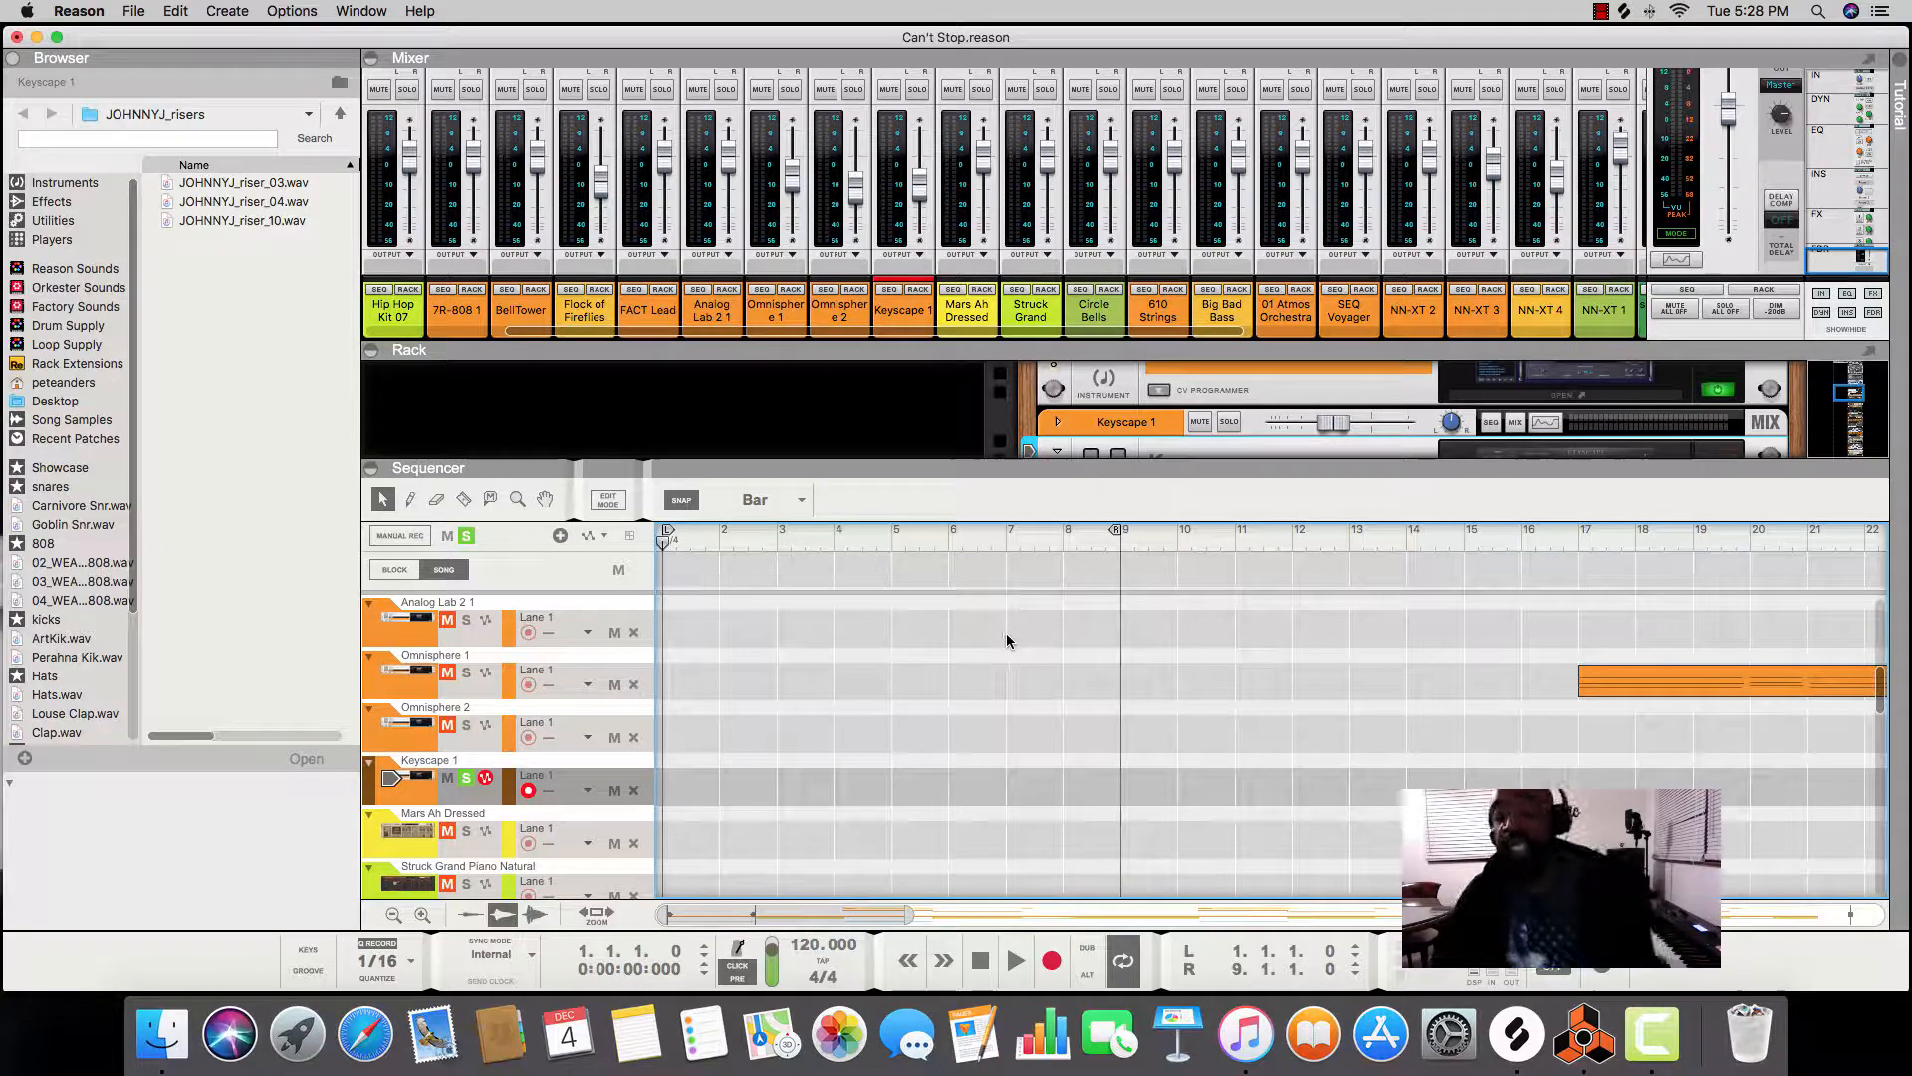
Look over the instrument tracks and existing clips in the song arrangement, from the drum kit down to Circle Bells.
scroll(1006, 641, down, 1)
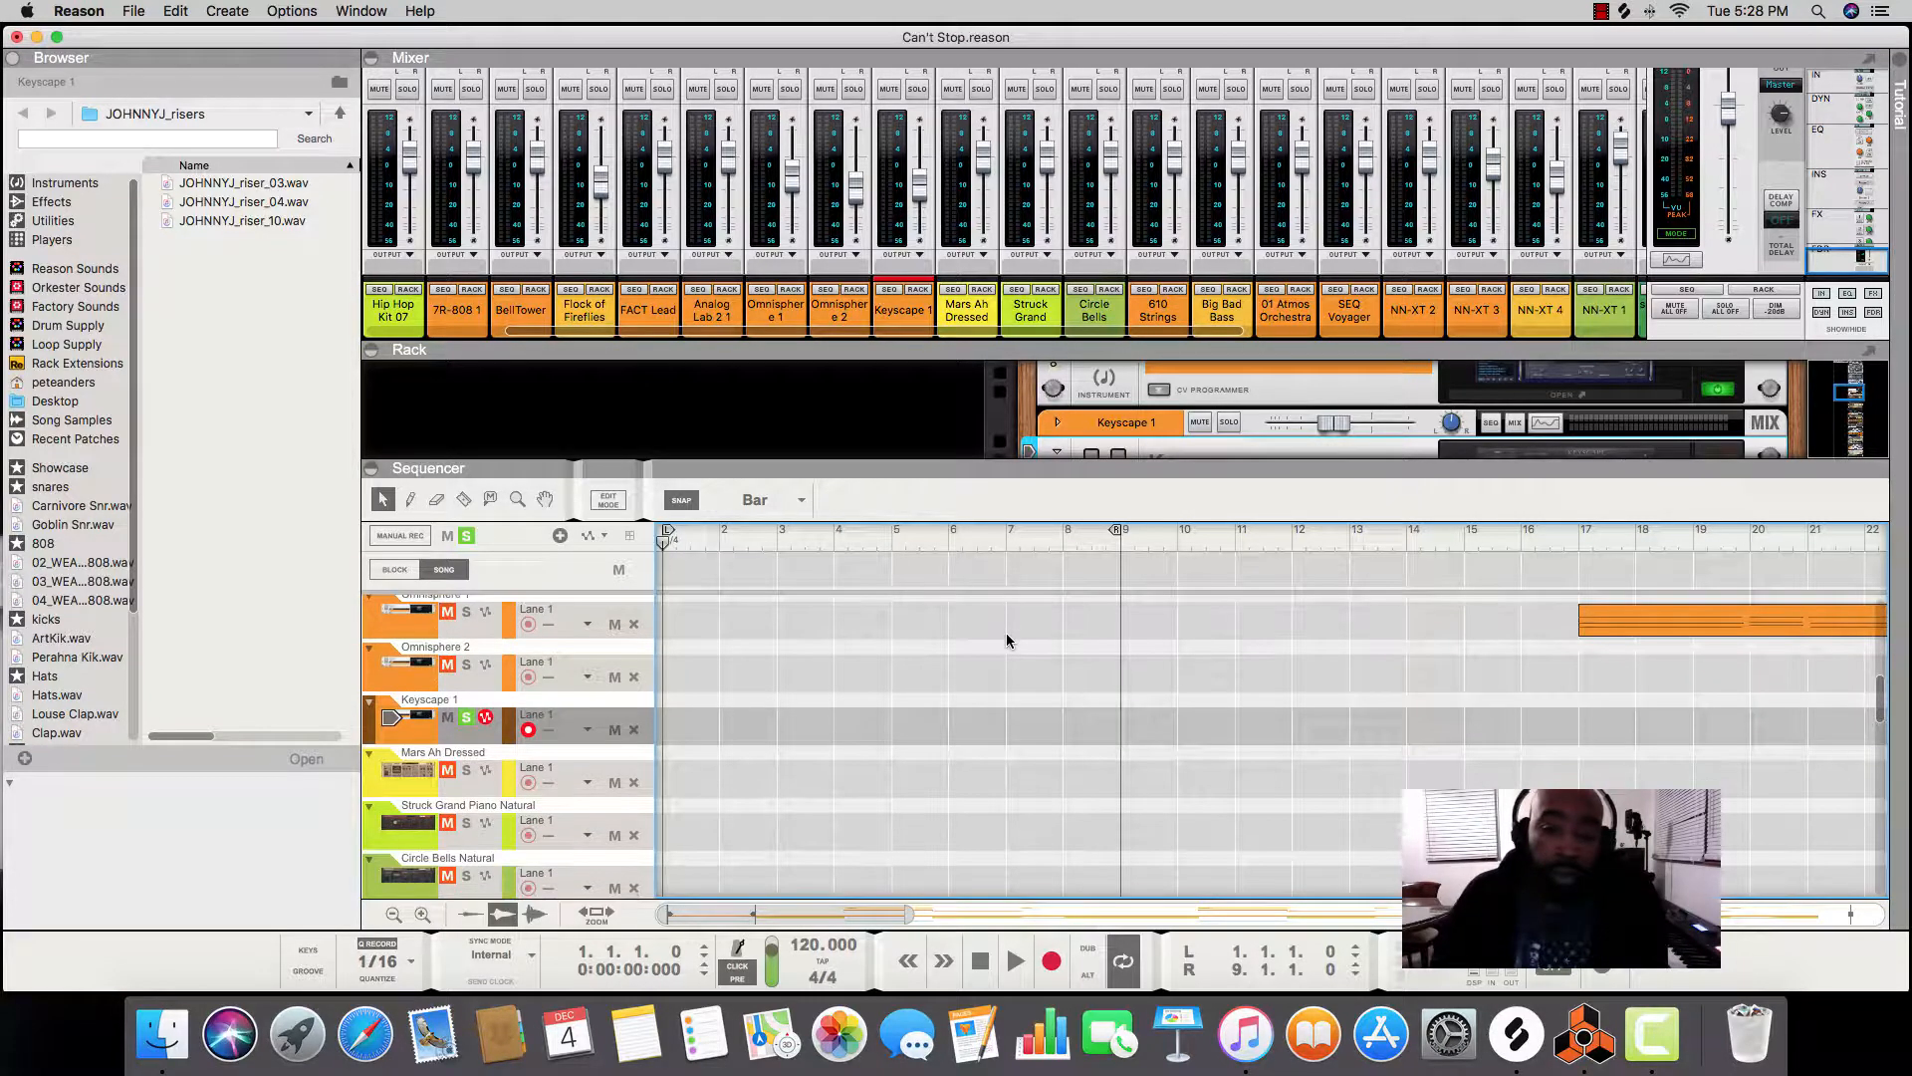
scroll(1007, 635, up, 5)
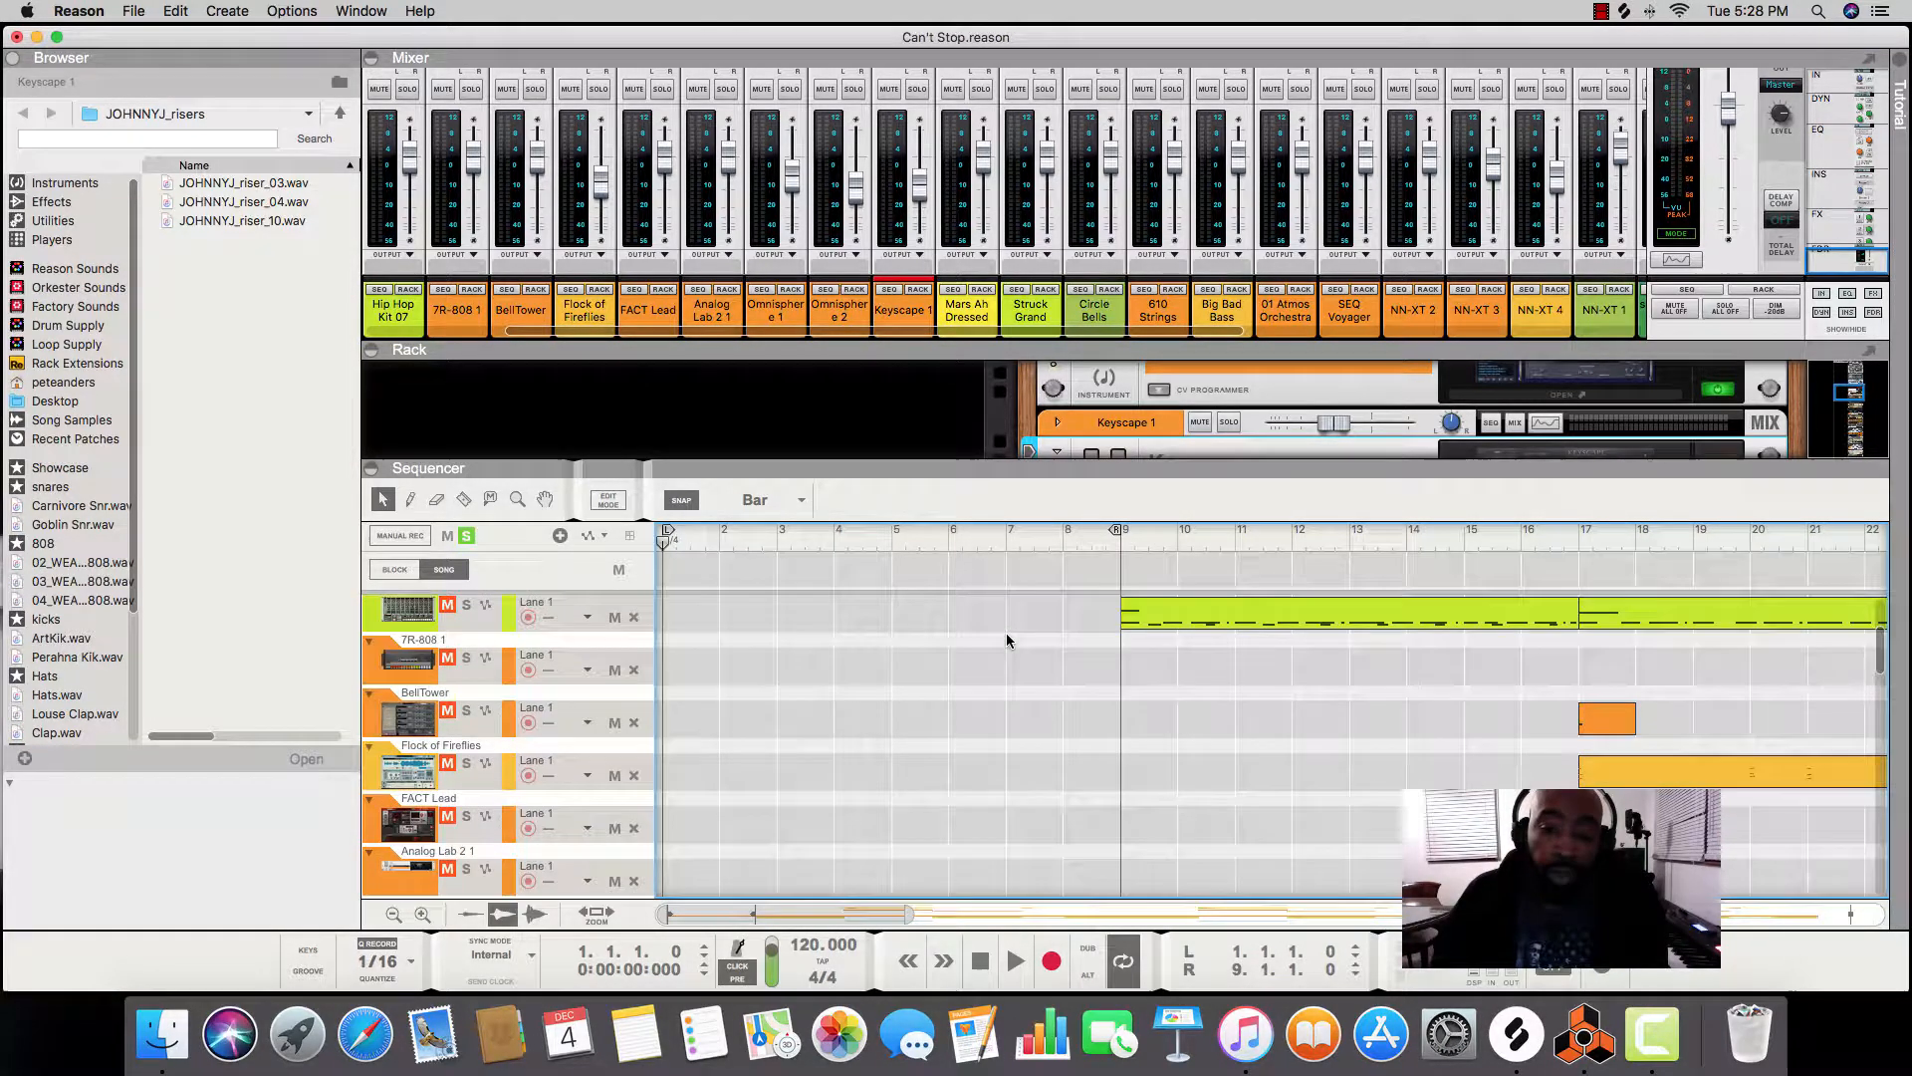
scroll(1006, 640, left, 1)
scroll(1006, 641, down, 10)
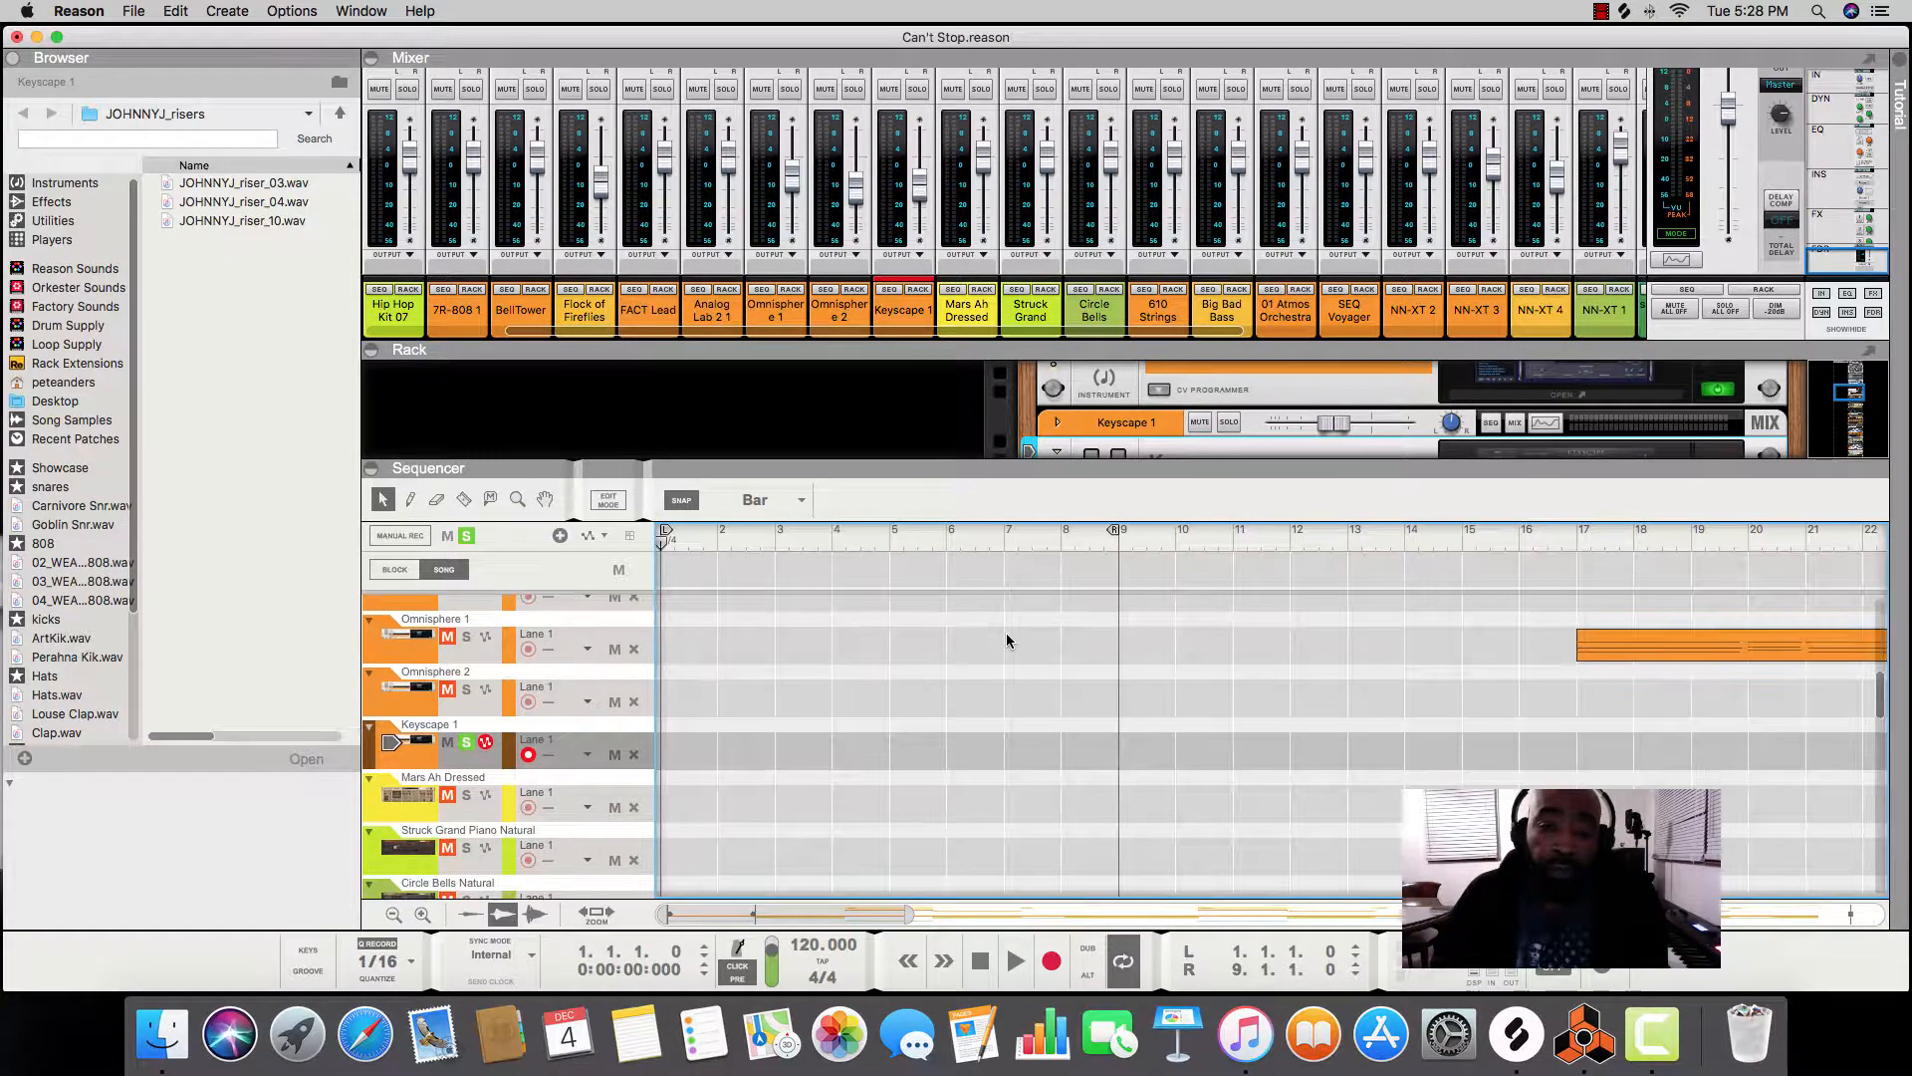
scroll(1006, 641, up, 6)
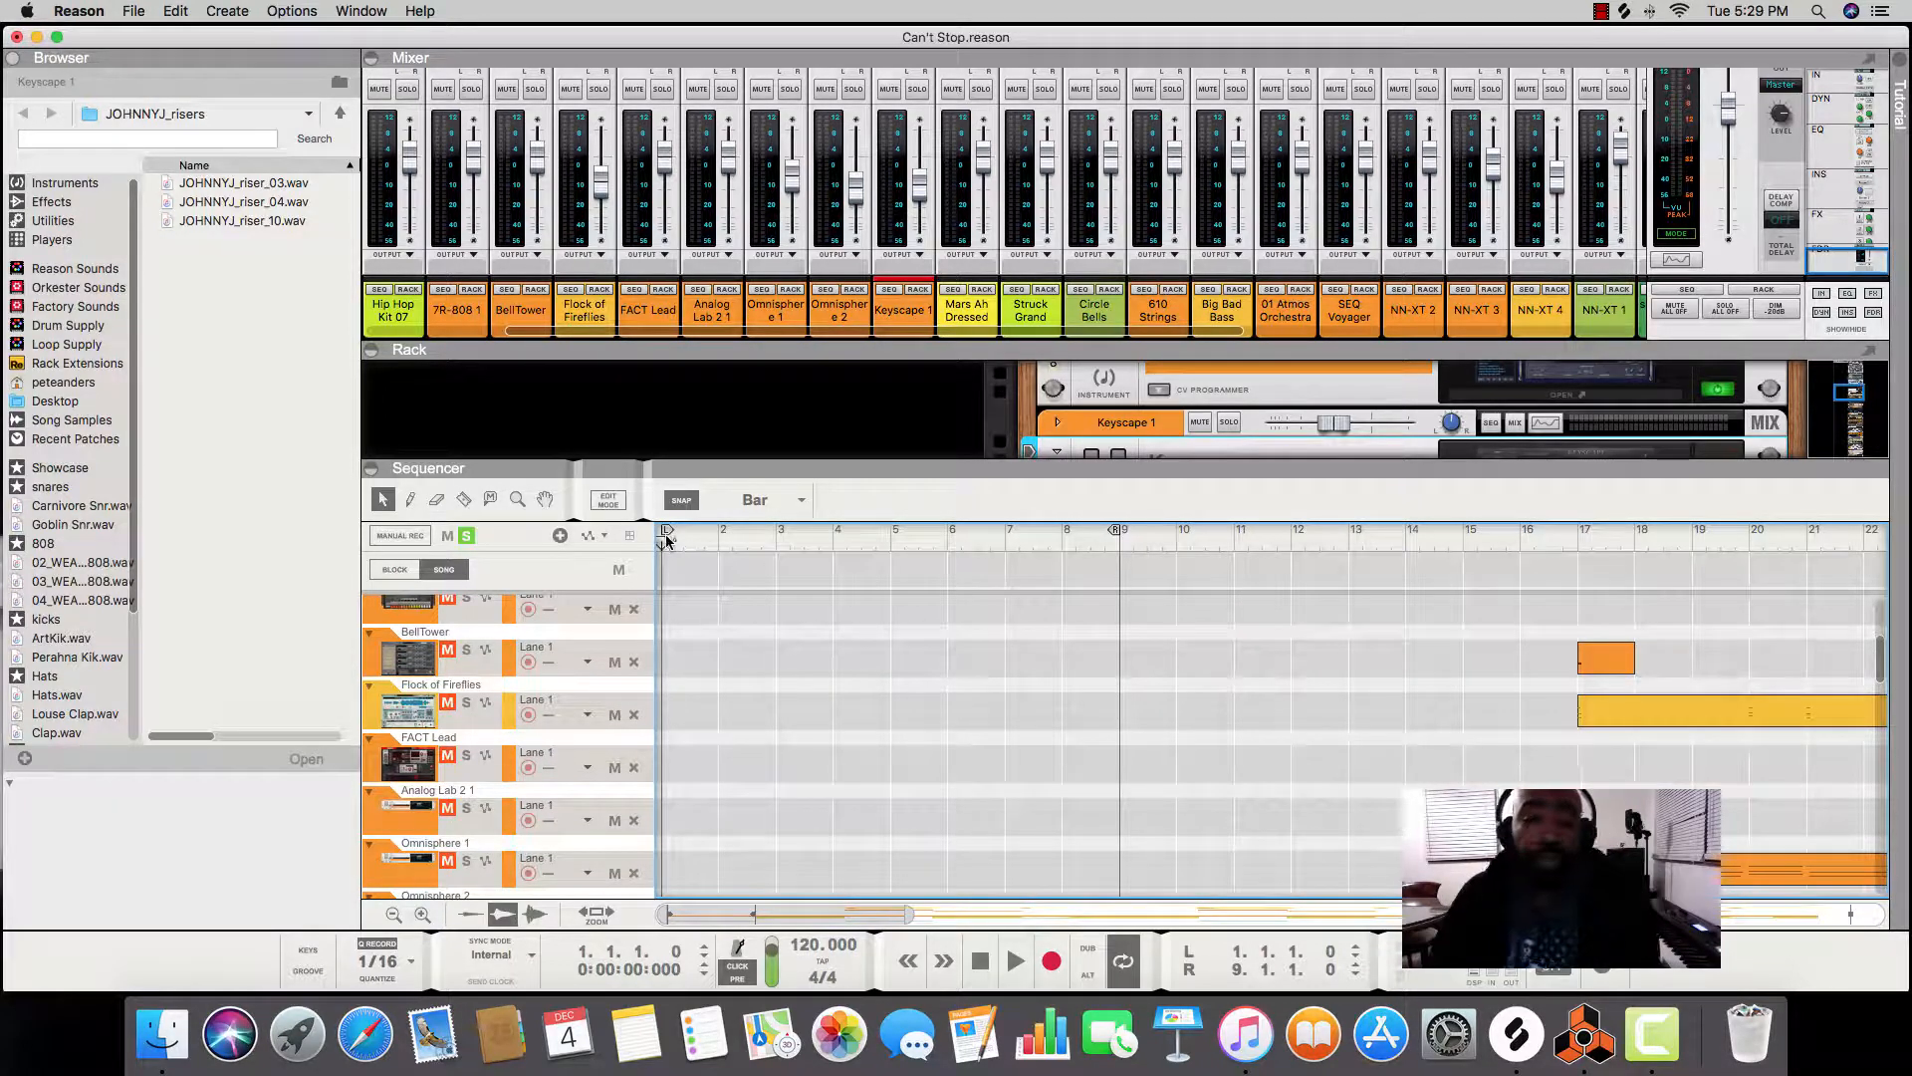
scroll(789, 695, up, 2)
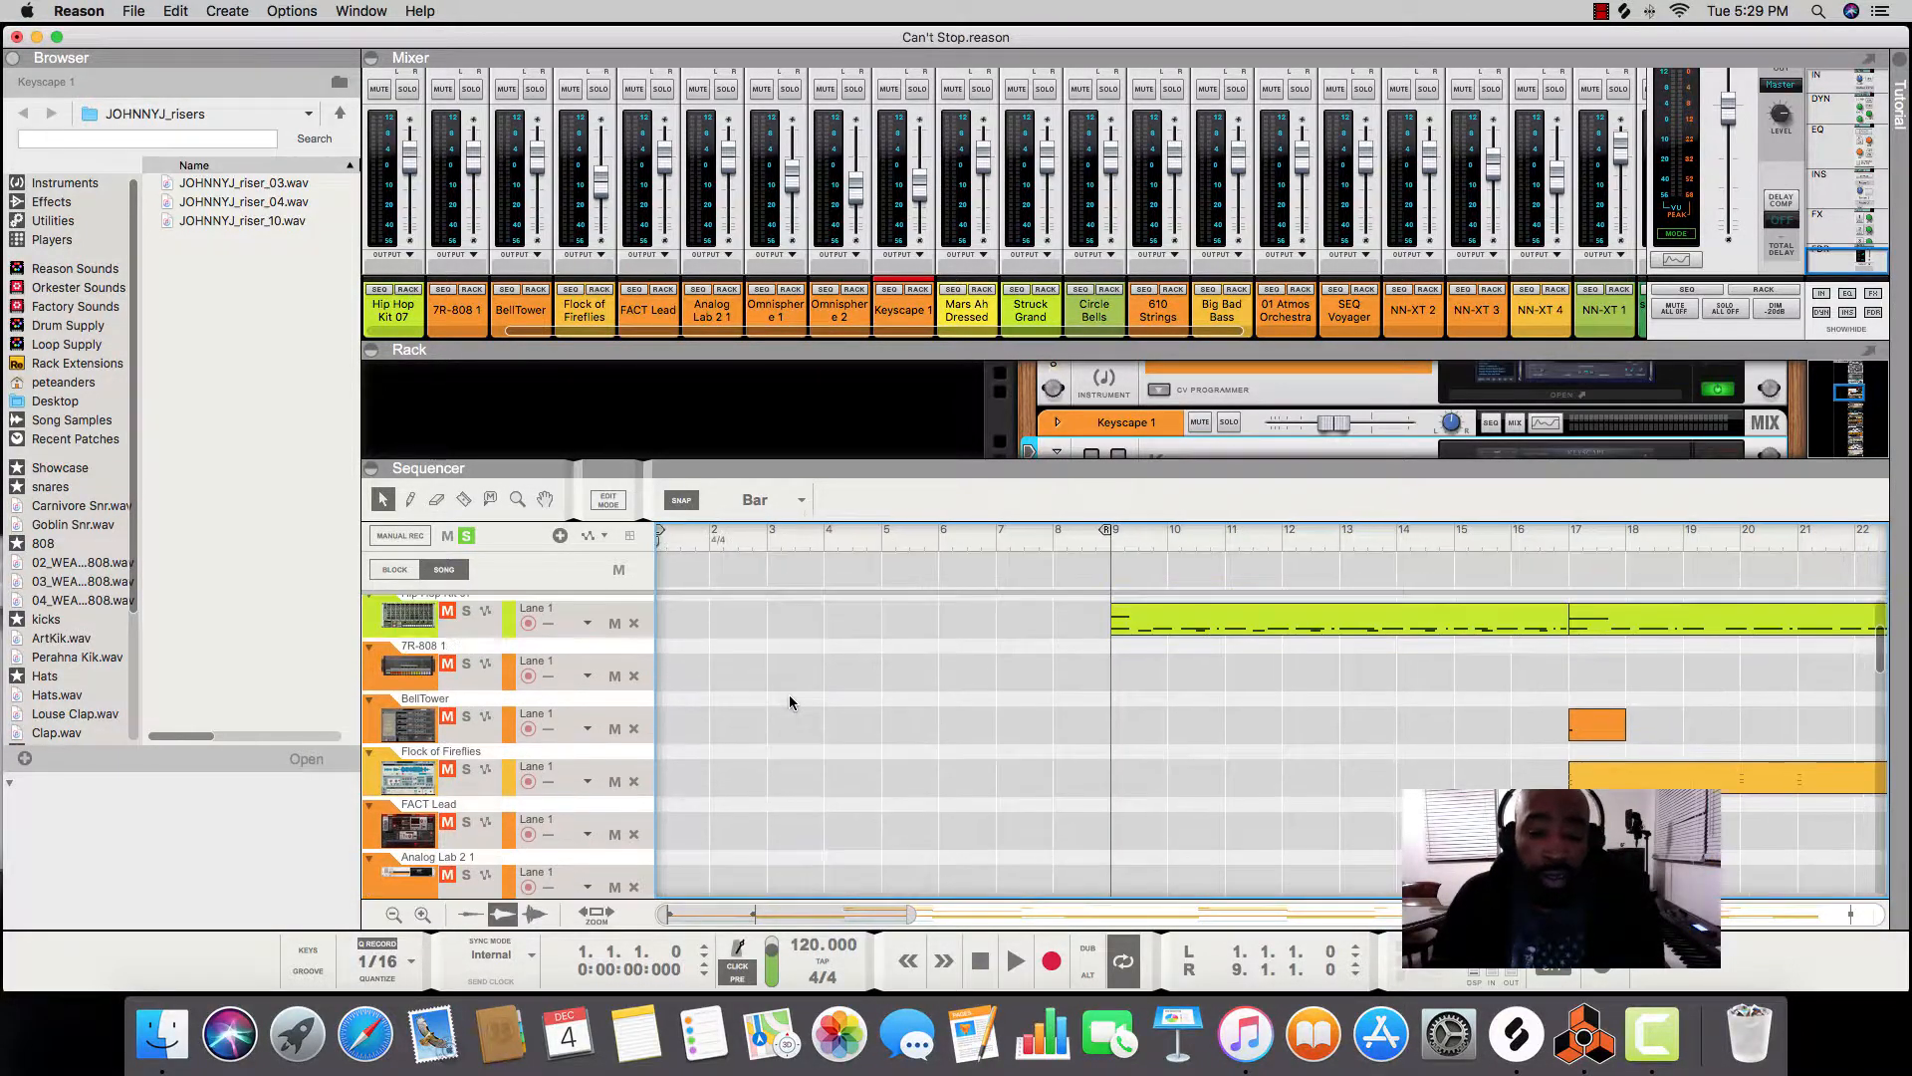
scroll(790, 697, down, 8)
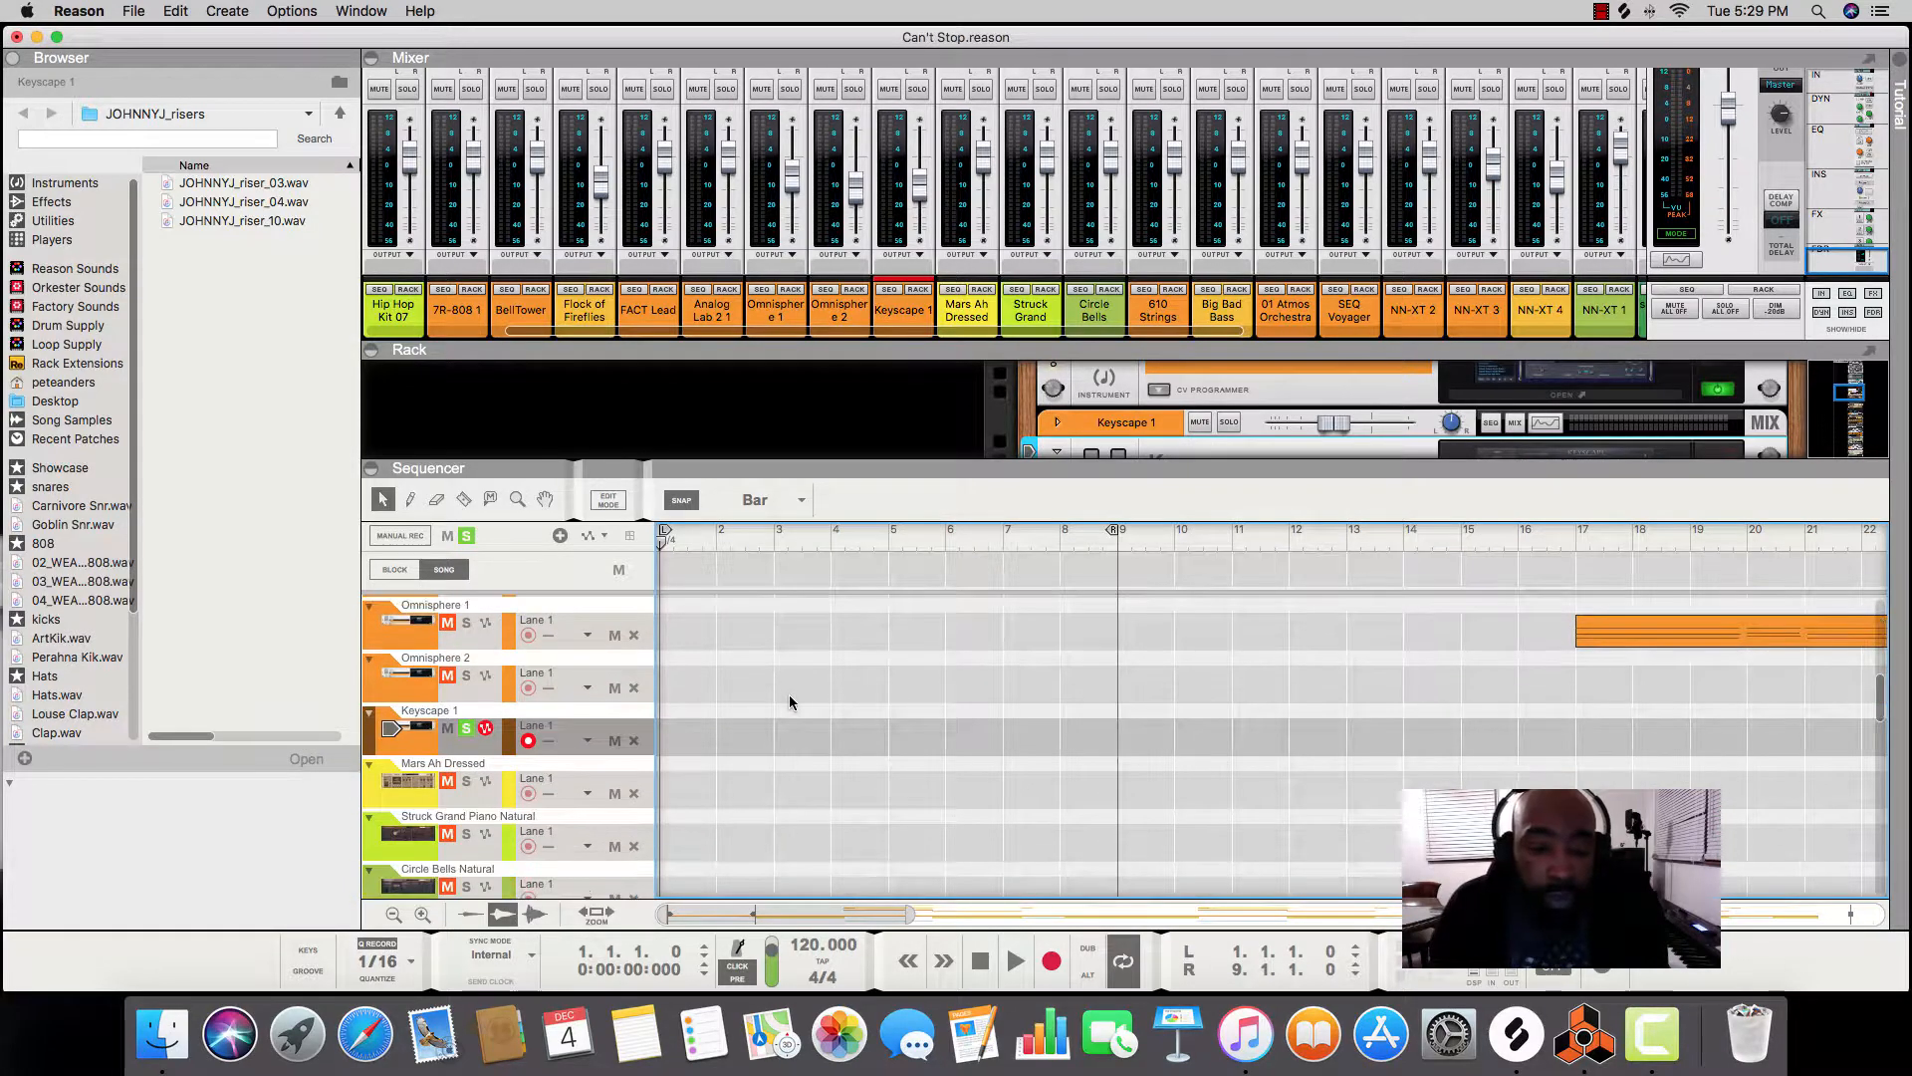
Record an eight-bar part on the Keyscape 1 track inside the bar 1 to bar 9 loop, and stop the recording.
click(511, 749)
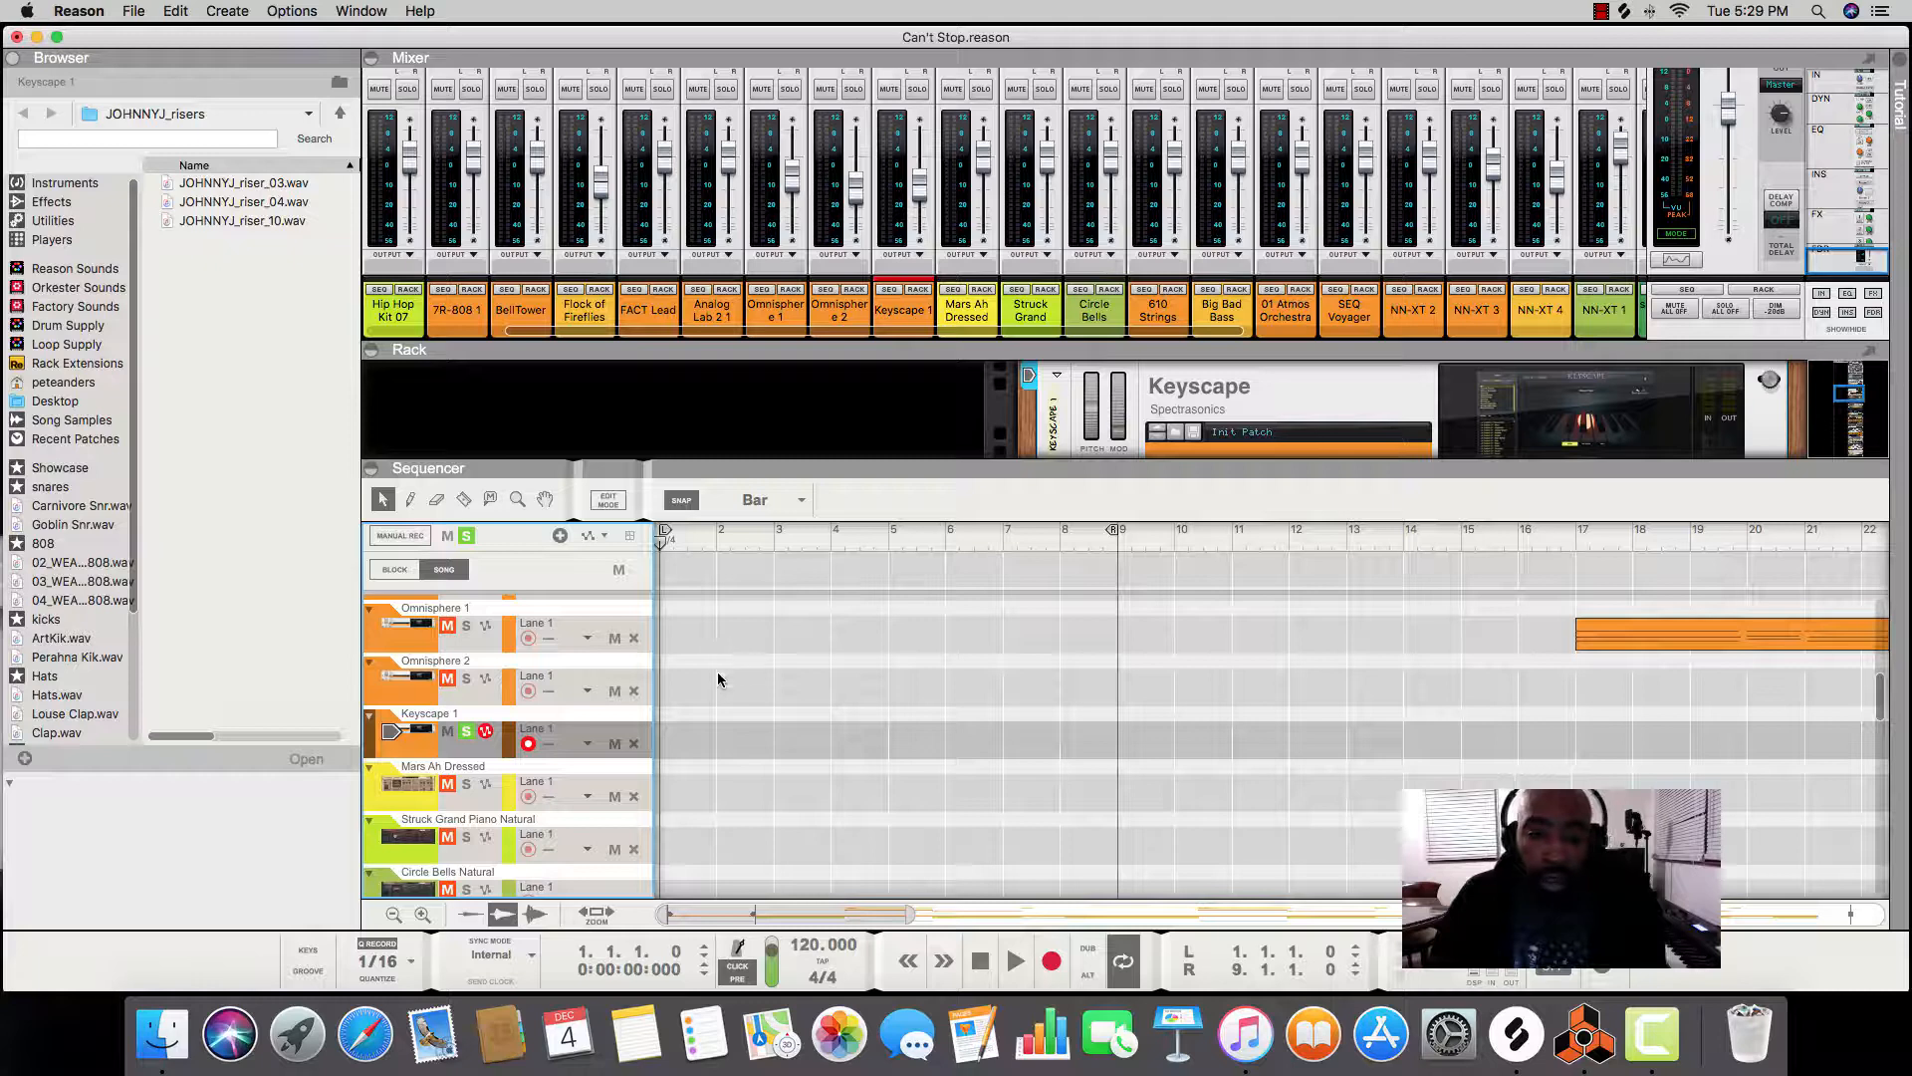
scroll(717, 680, down, 2)
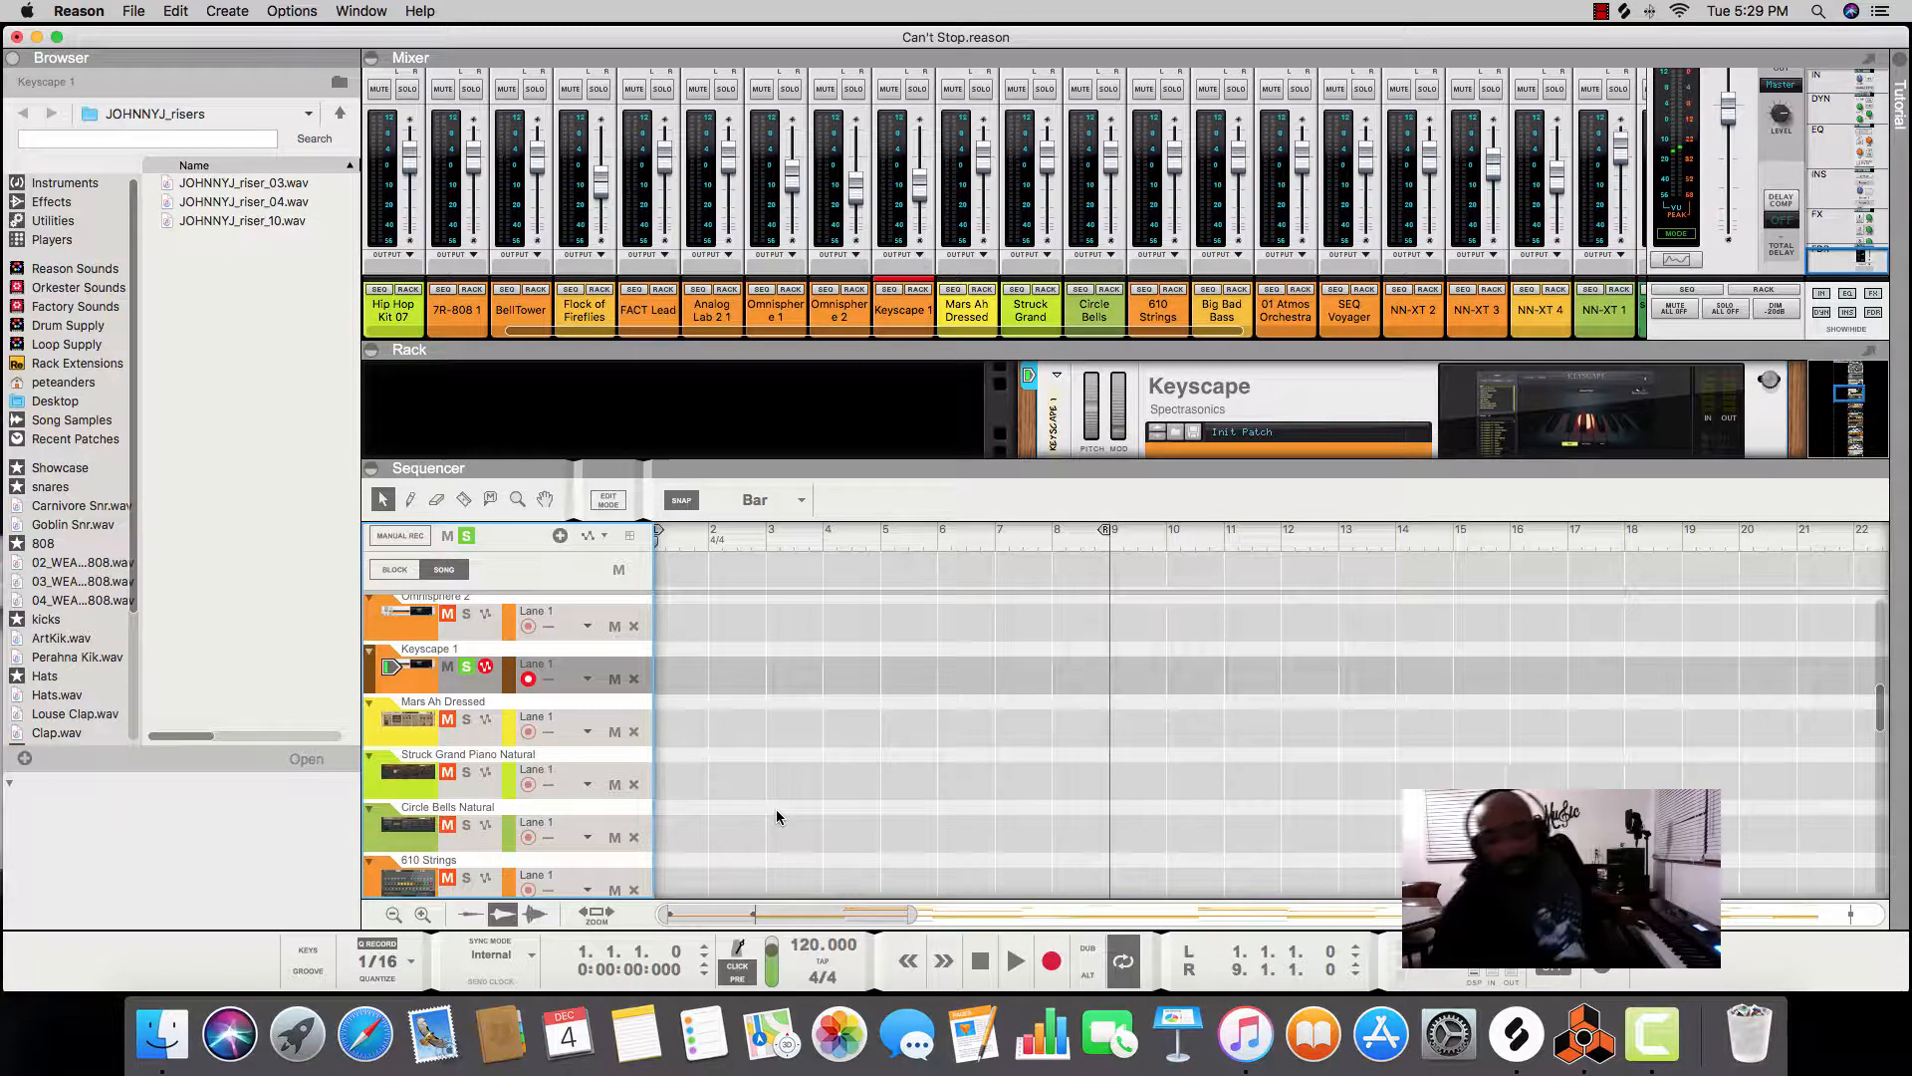
click(1051, 963)
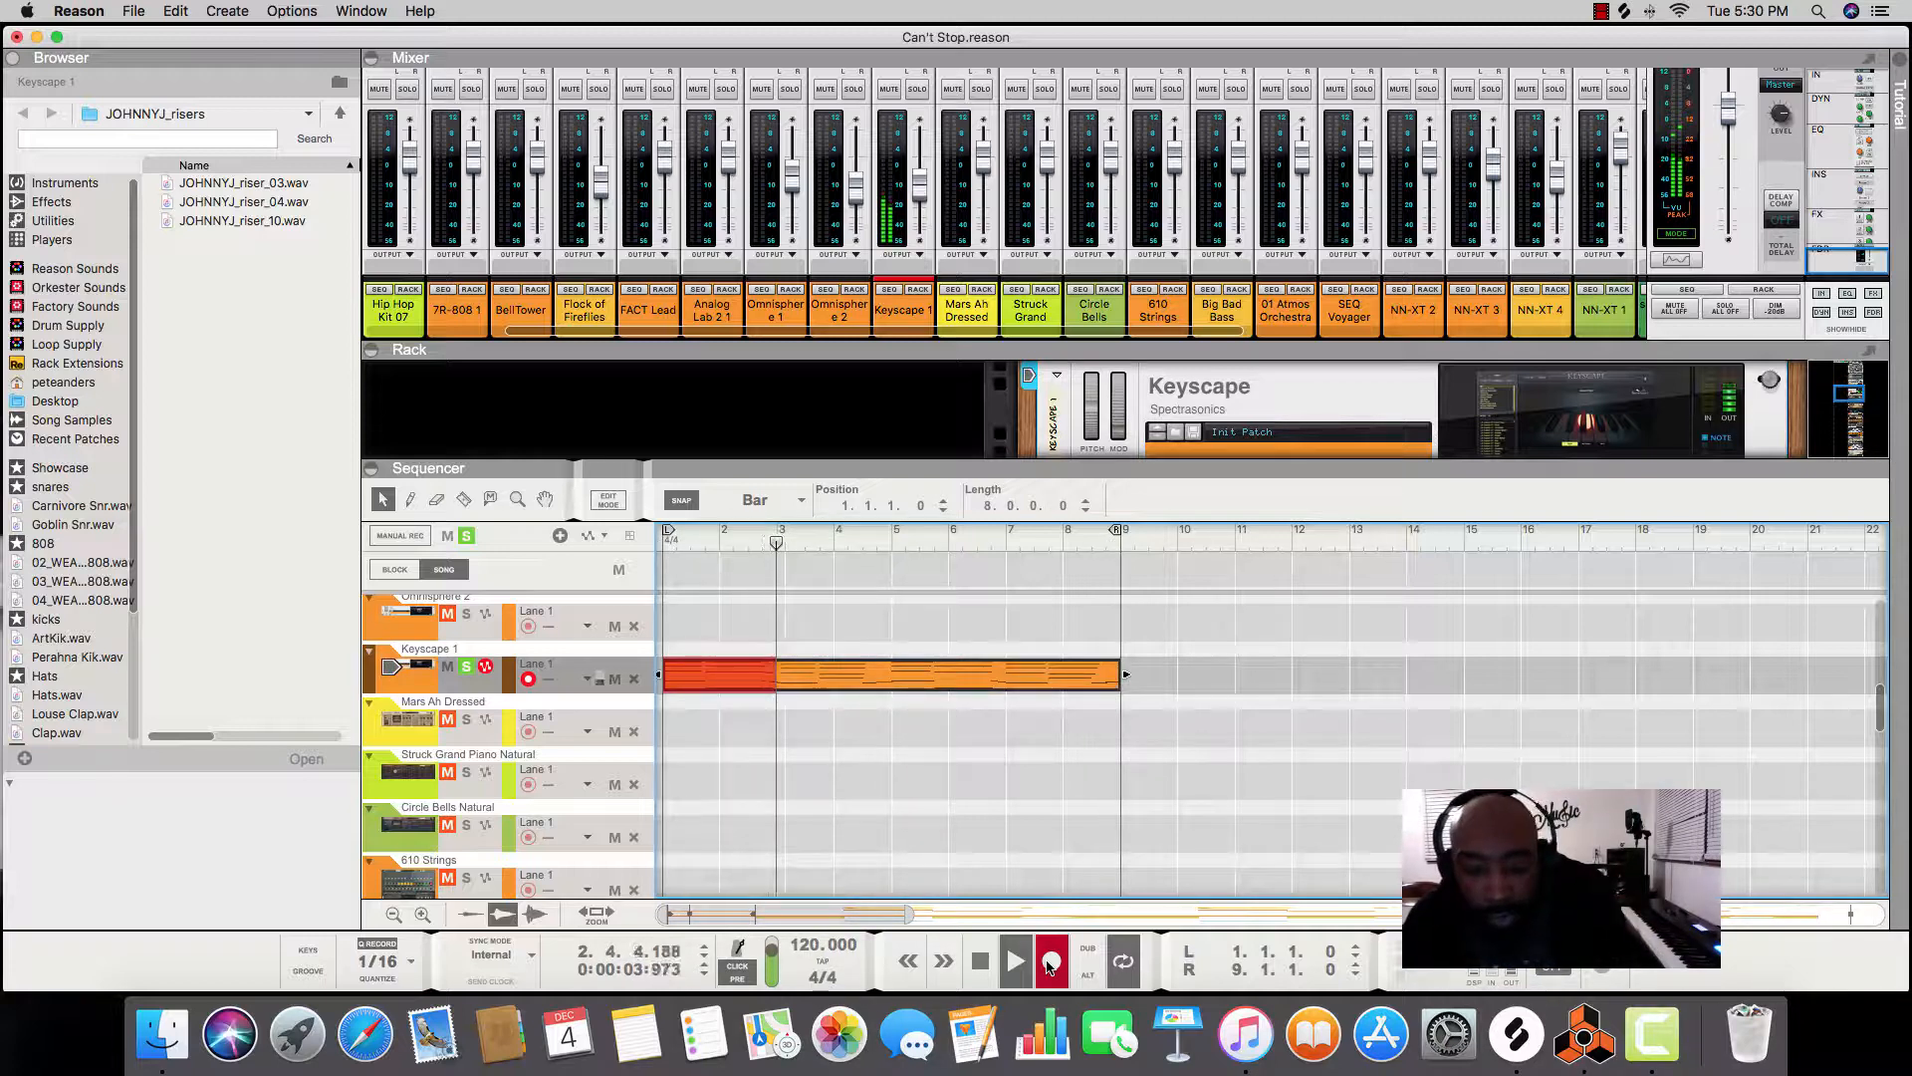
click(980, 960)
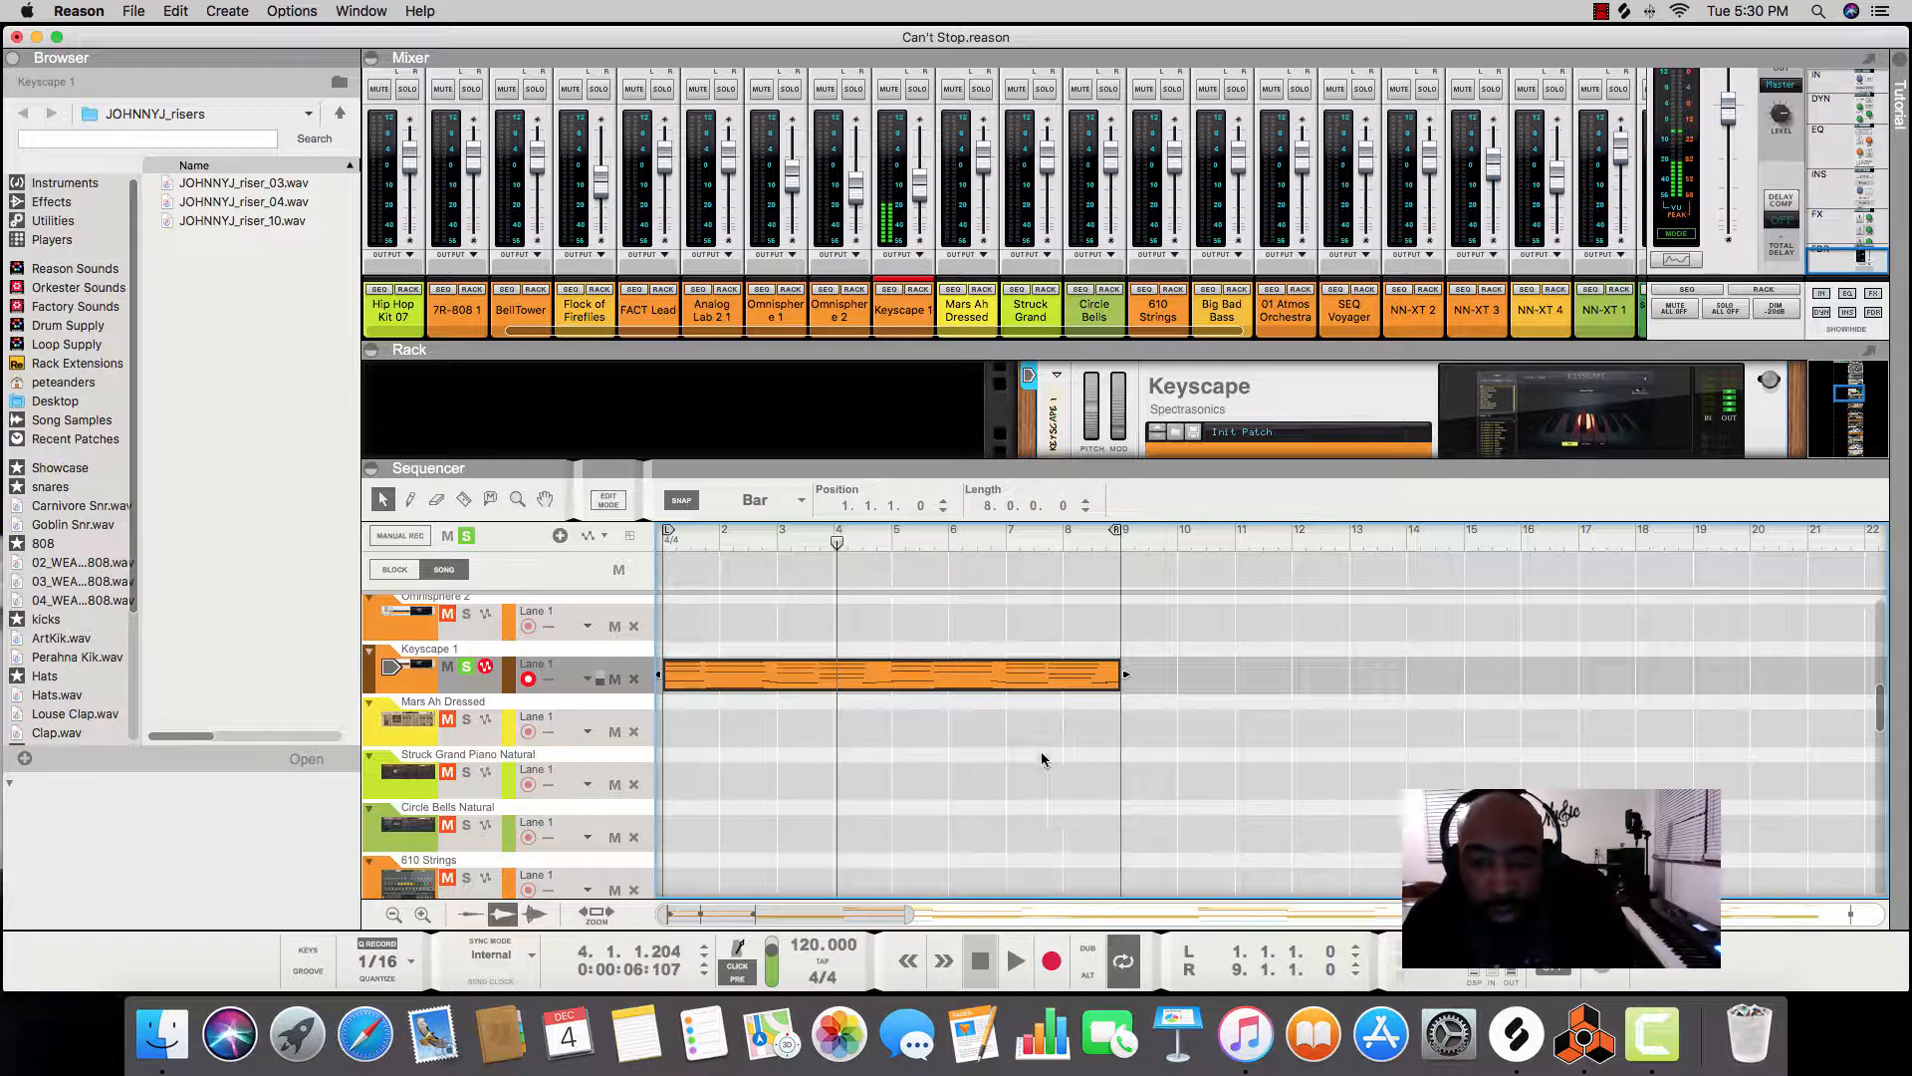
Open the recorded Keyscape 1 clip, inspect its notes up to the clip end at bar 9, and close the note editor.
double_click(1093, 673)
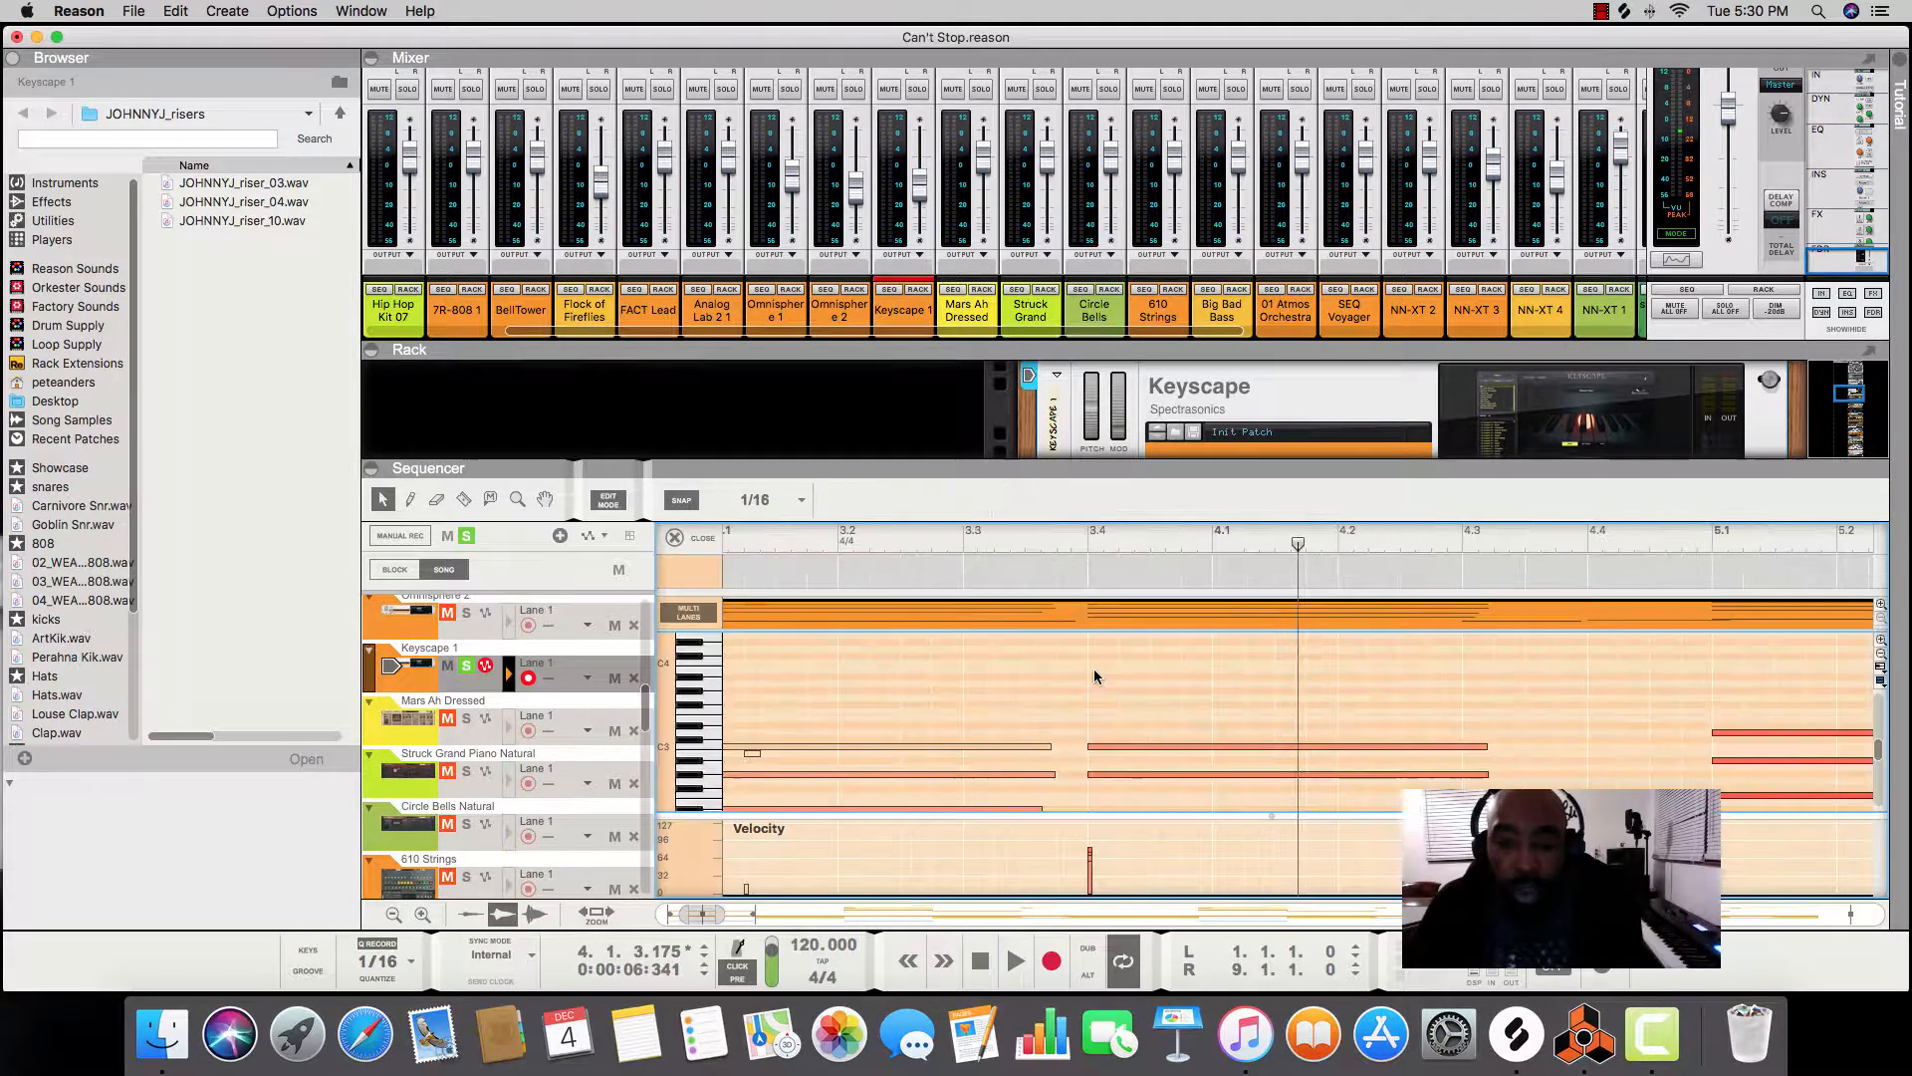
scroll(1096, 671, right, 10)
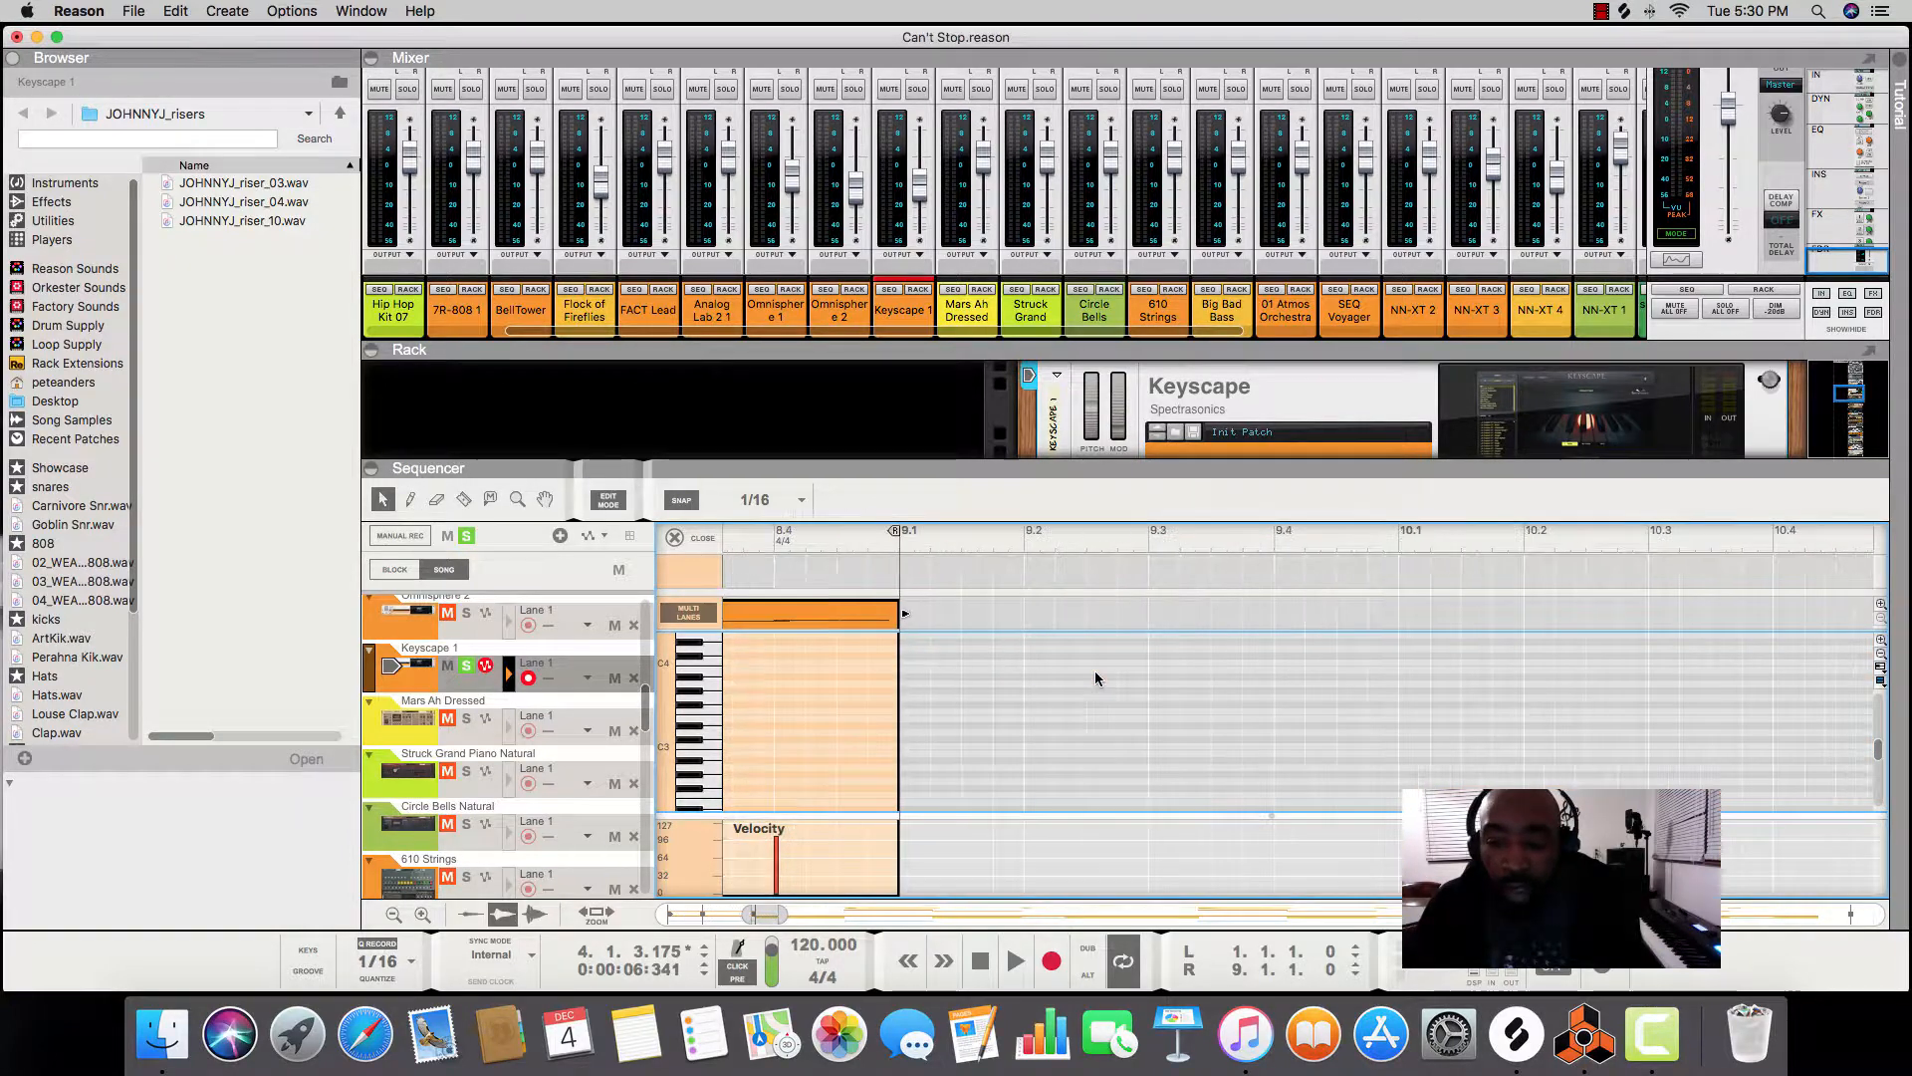
scroll(1096, 671, left, 3)
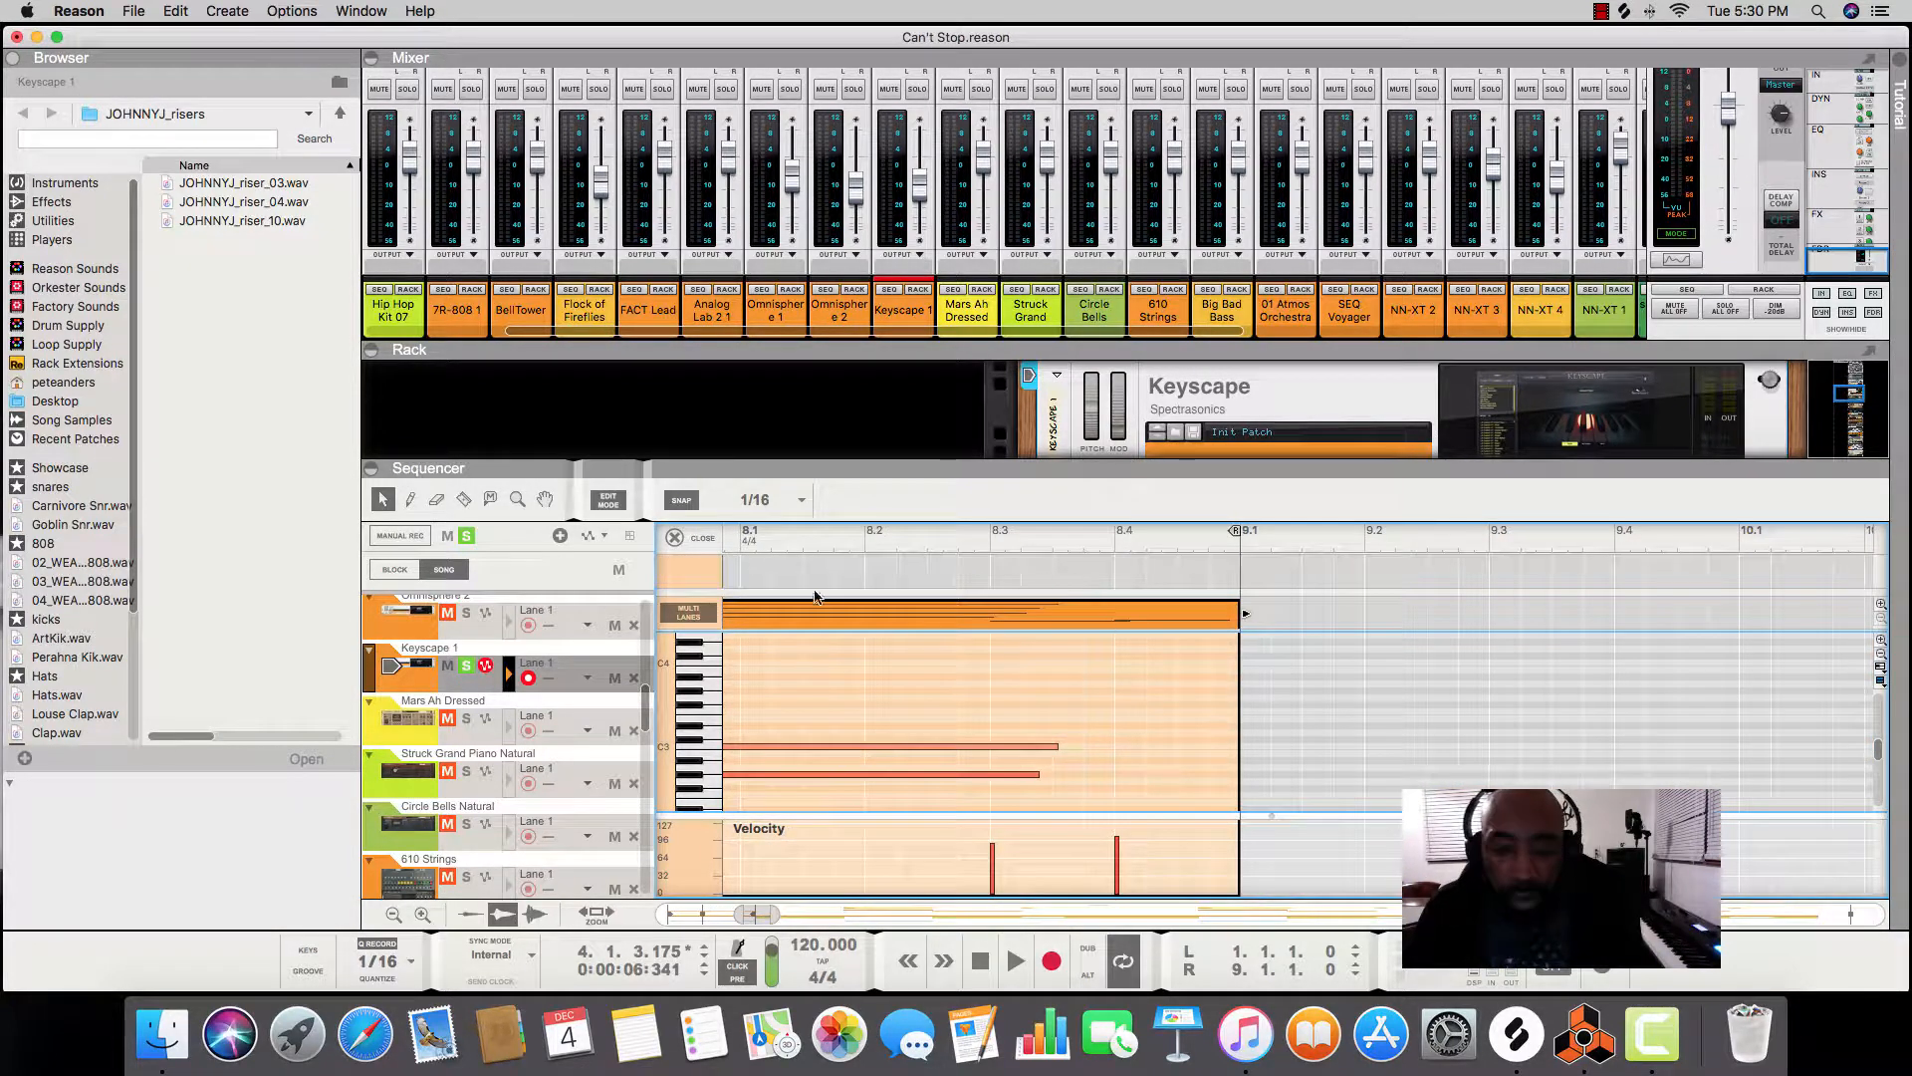
click(675, 538)
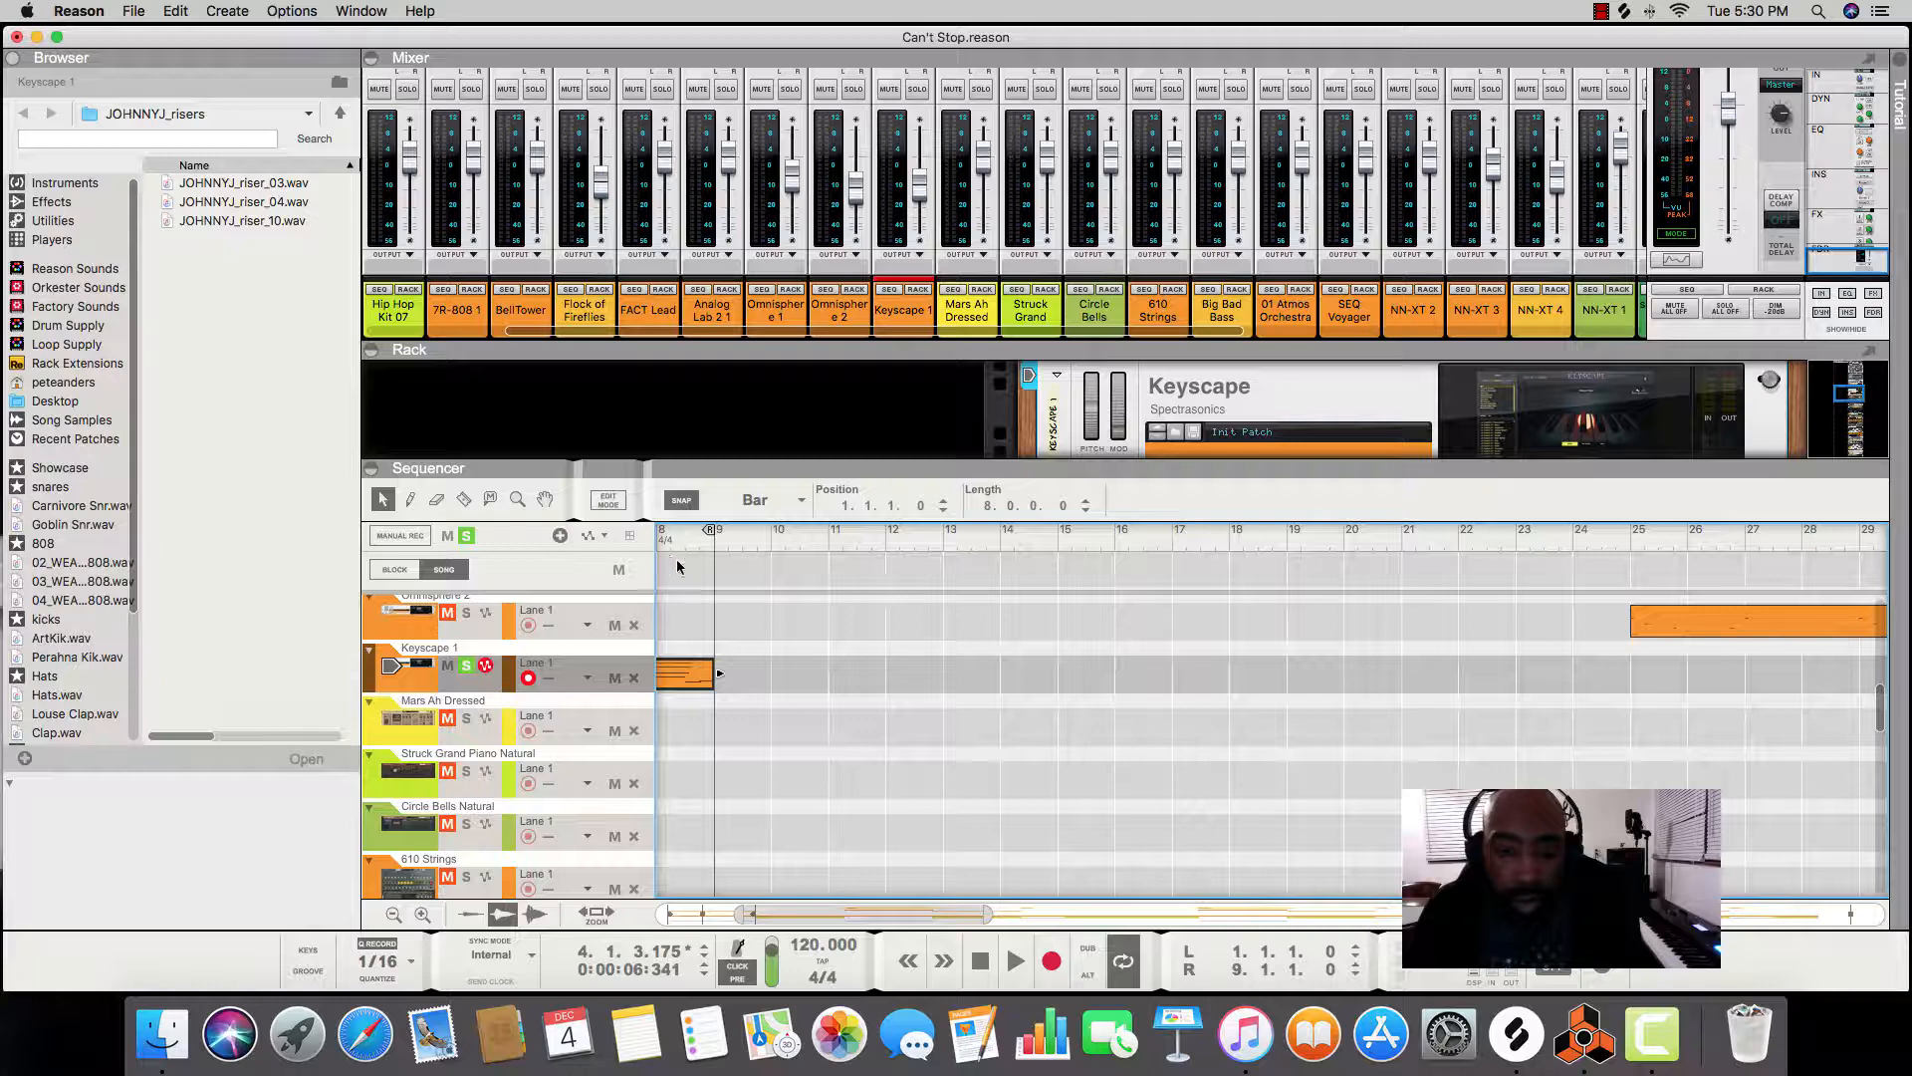
Overdub a note onto the Keyscape 1 clip from bar 8, holding it past the loop end at bar 9, and stop.
drag(677, 566, 919, 555)
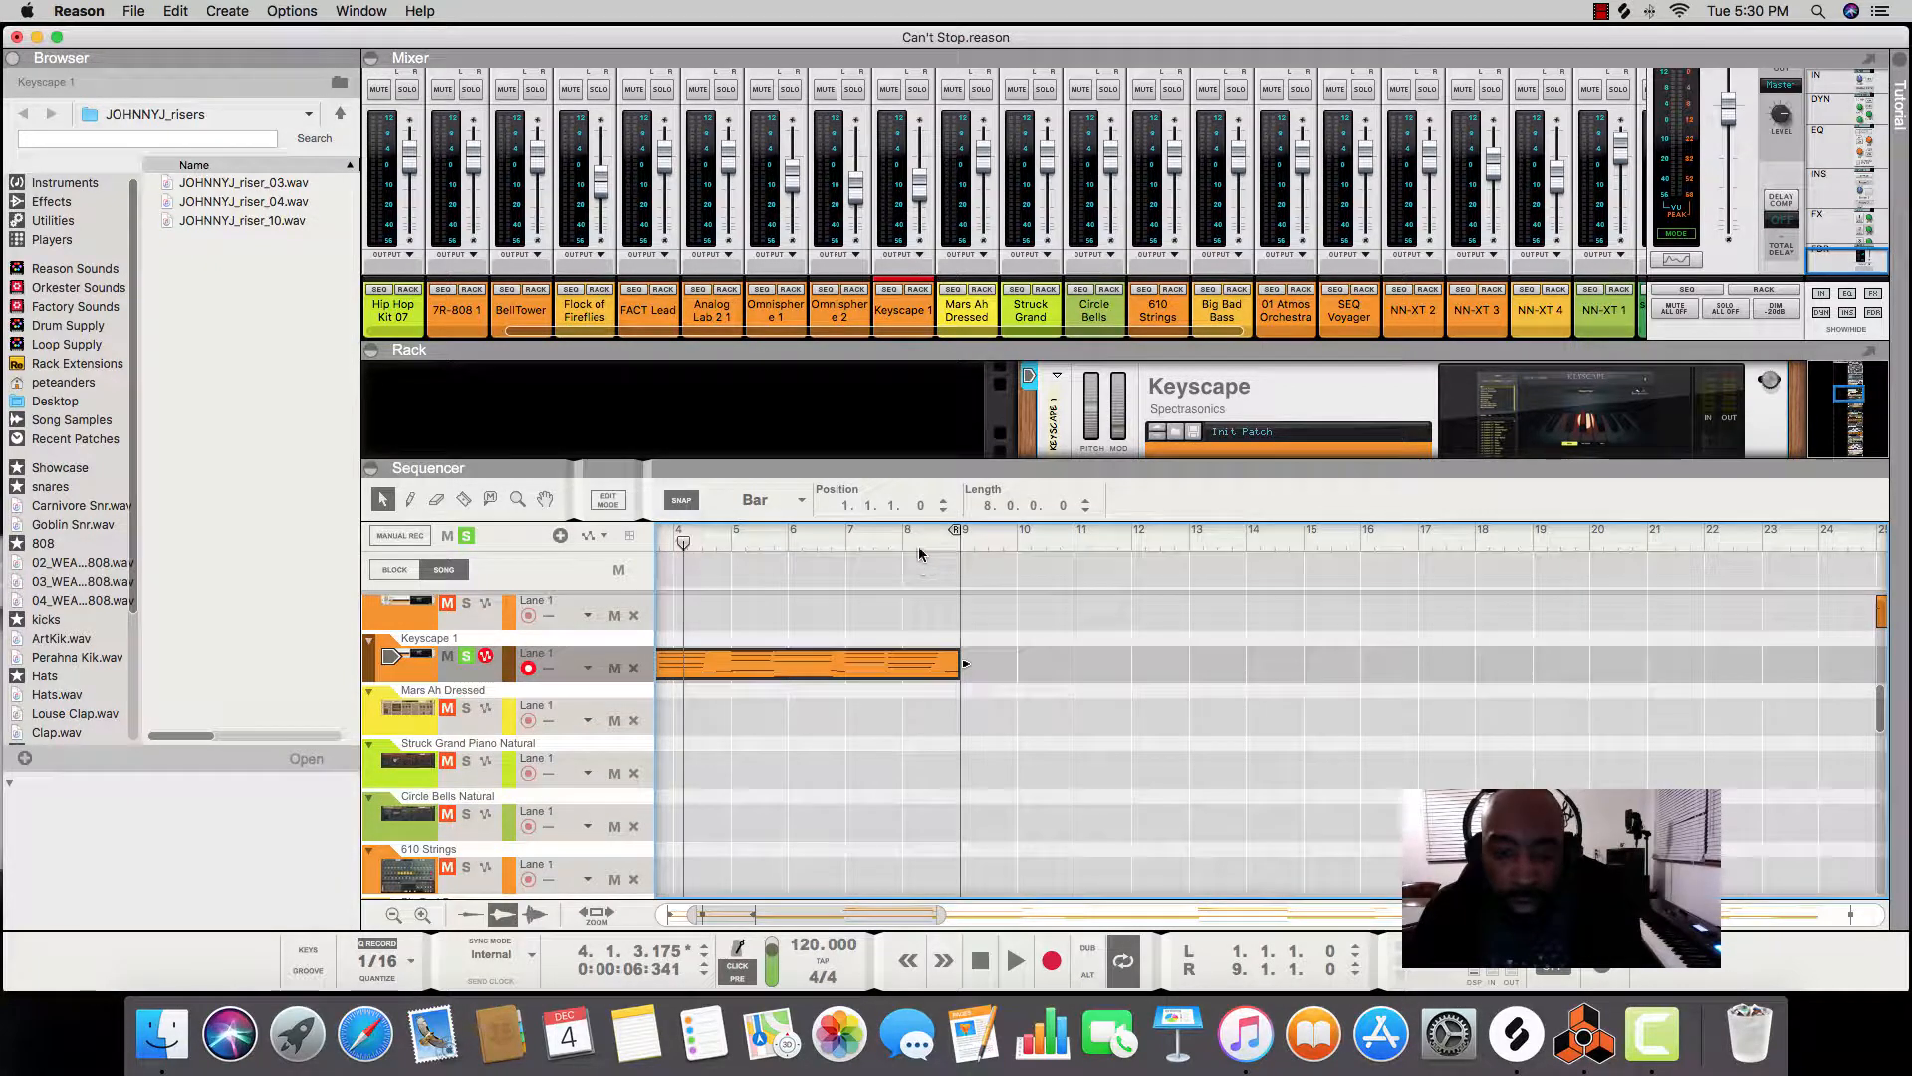
click(902, 543)
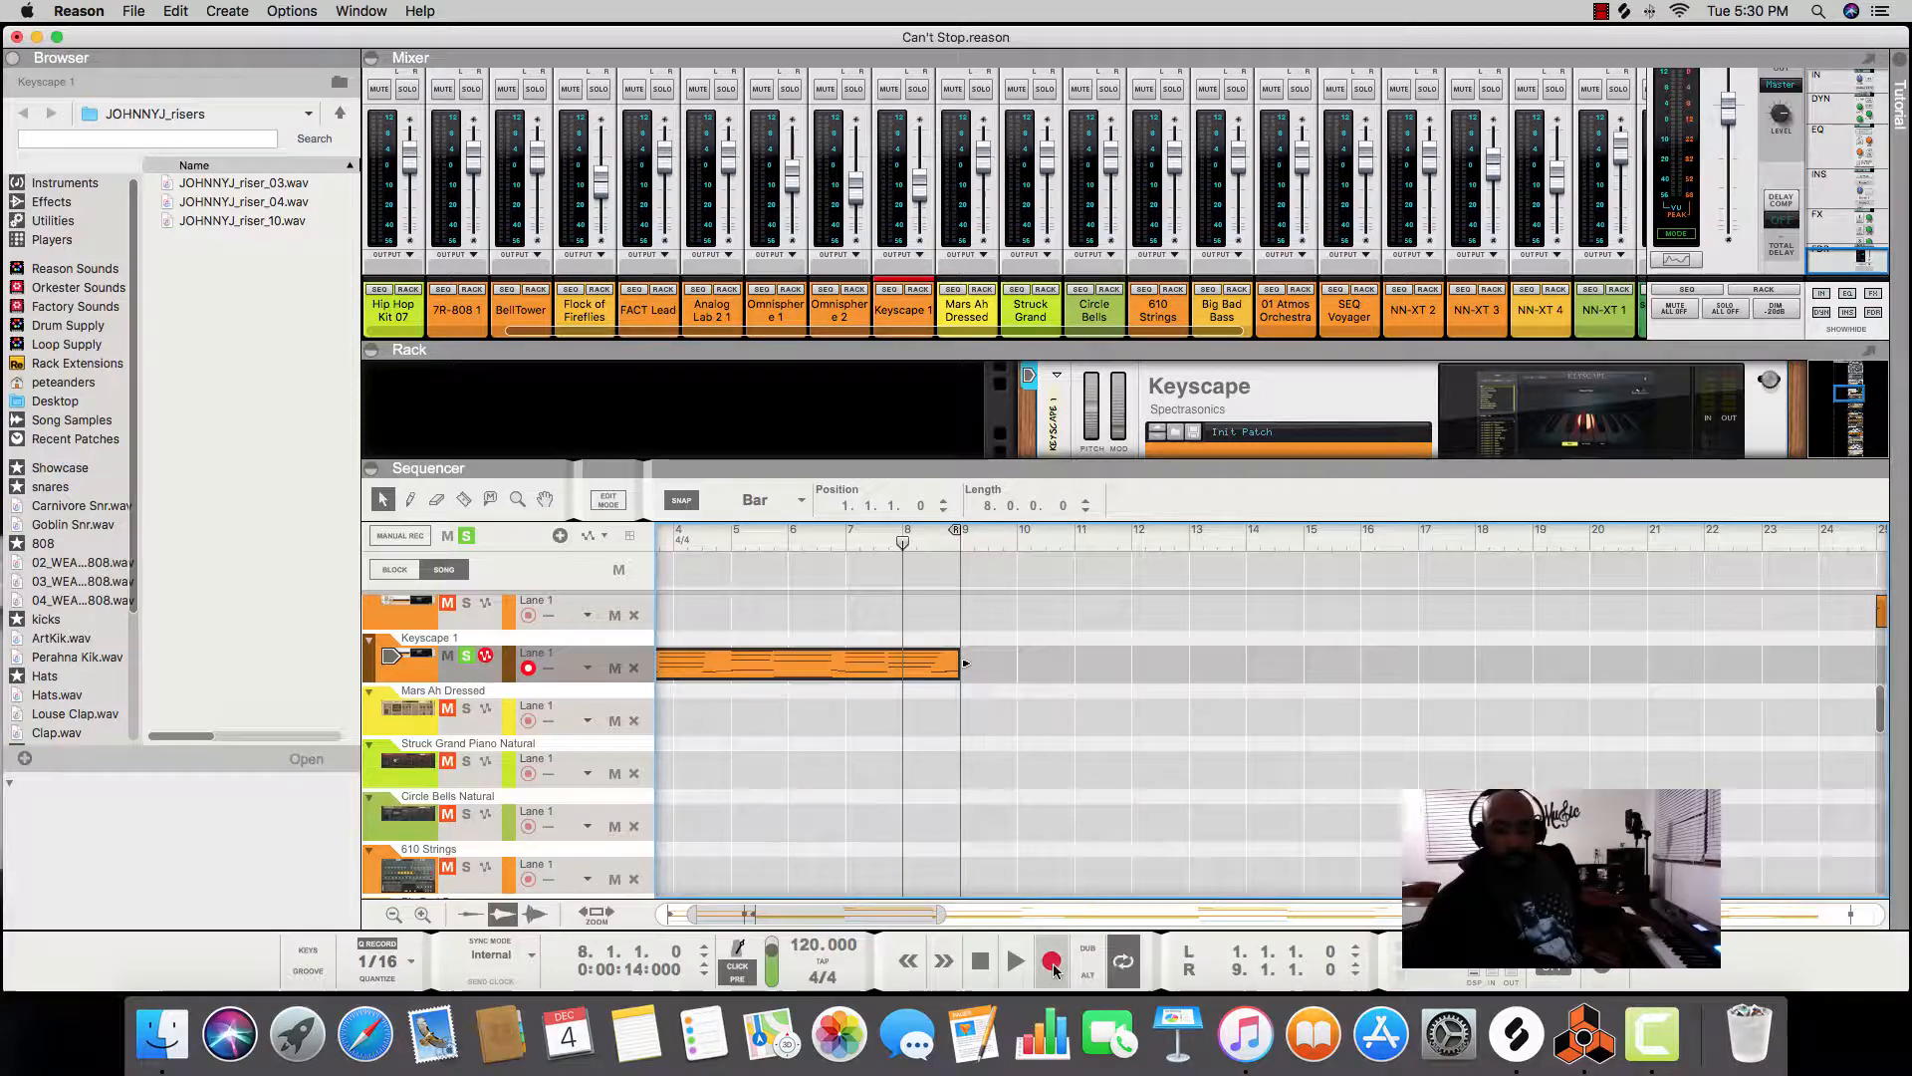
click(1048, 965)
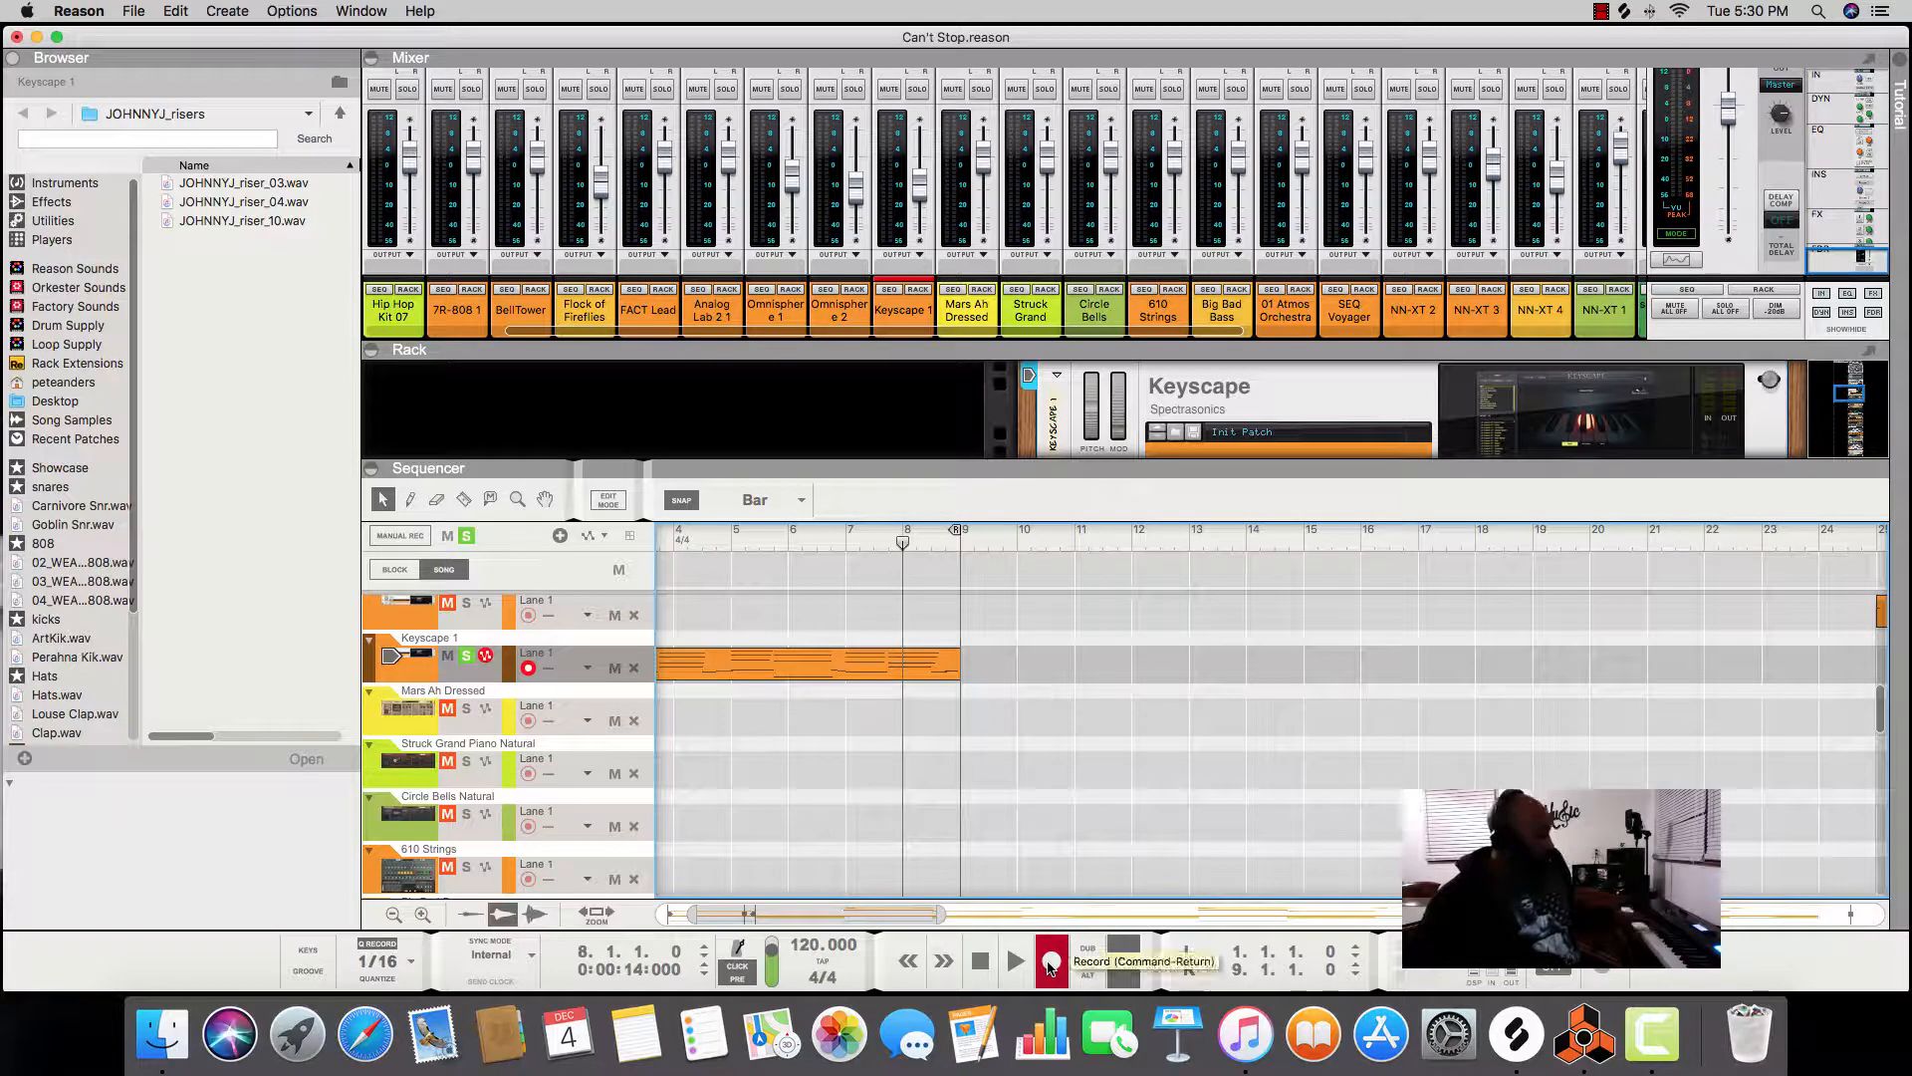
click(1049, 965)
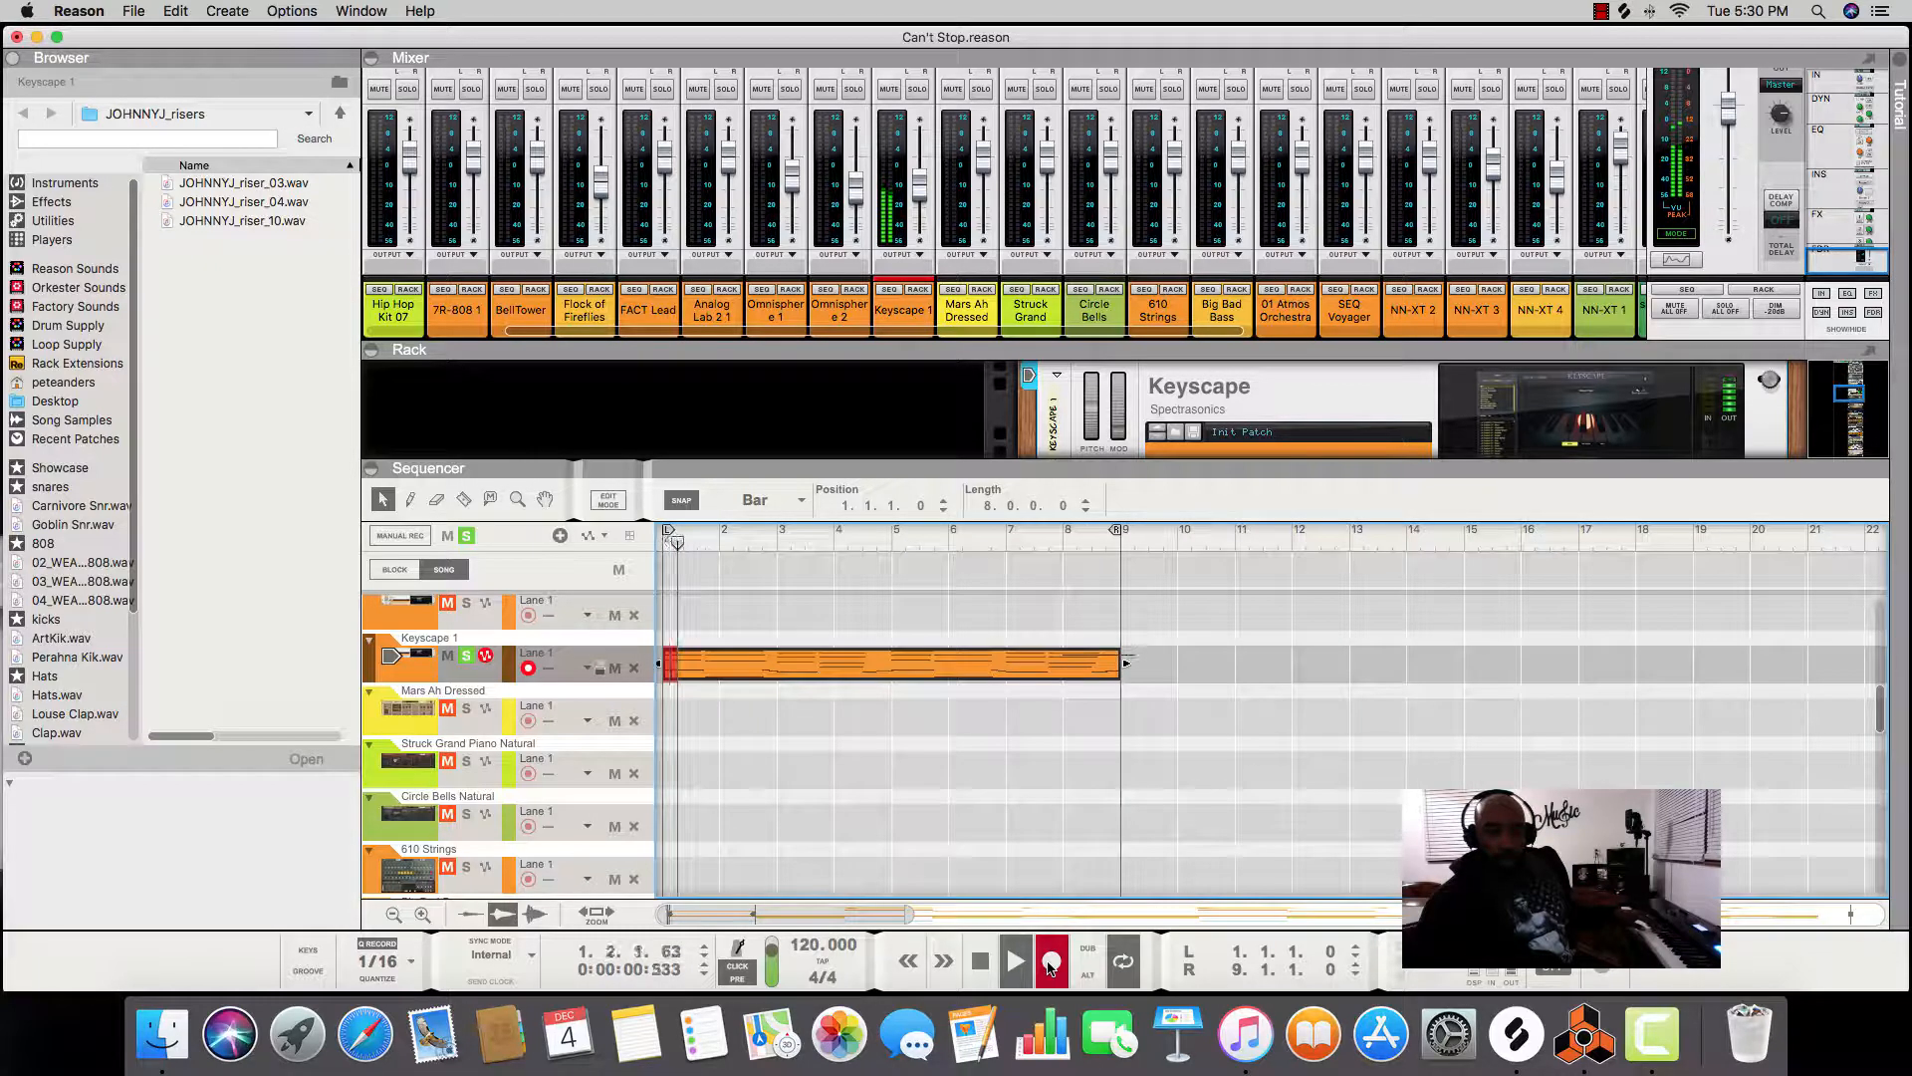
click(975, 963)
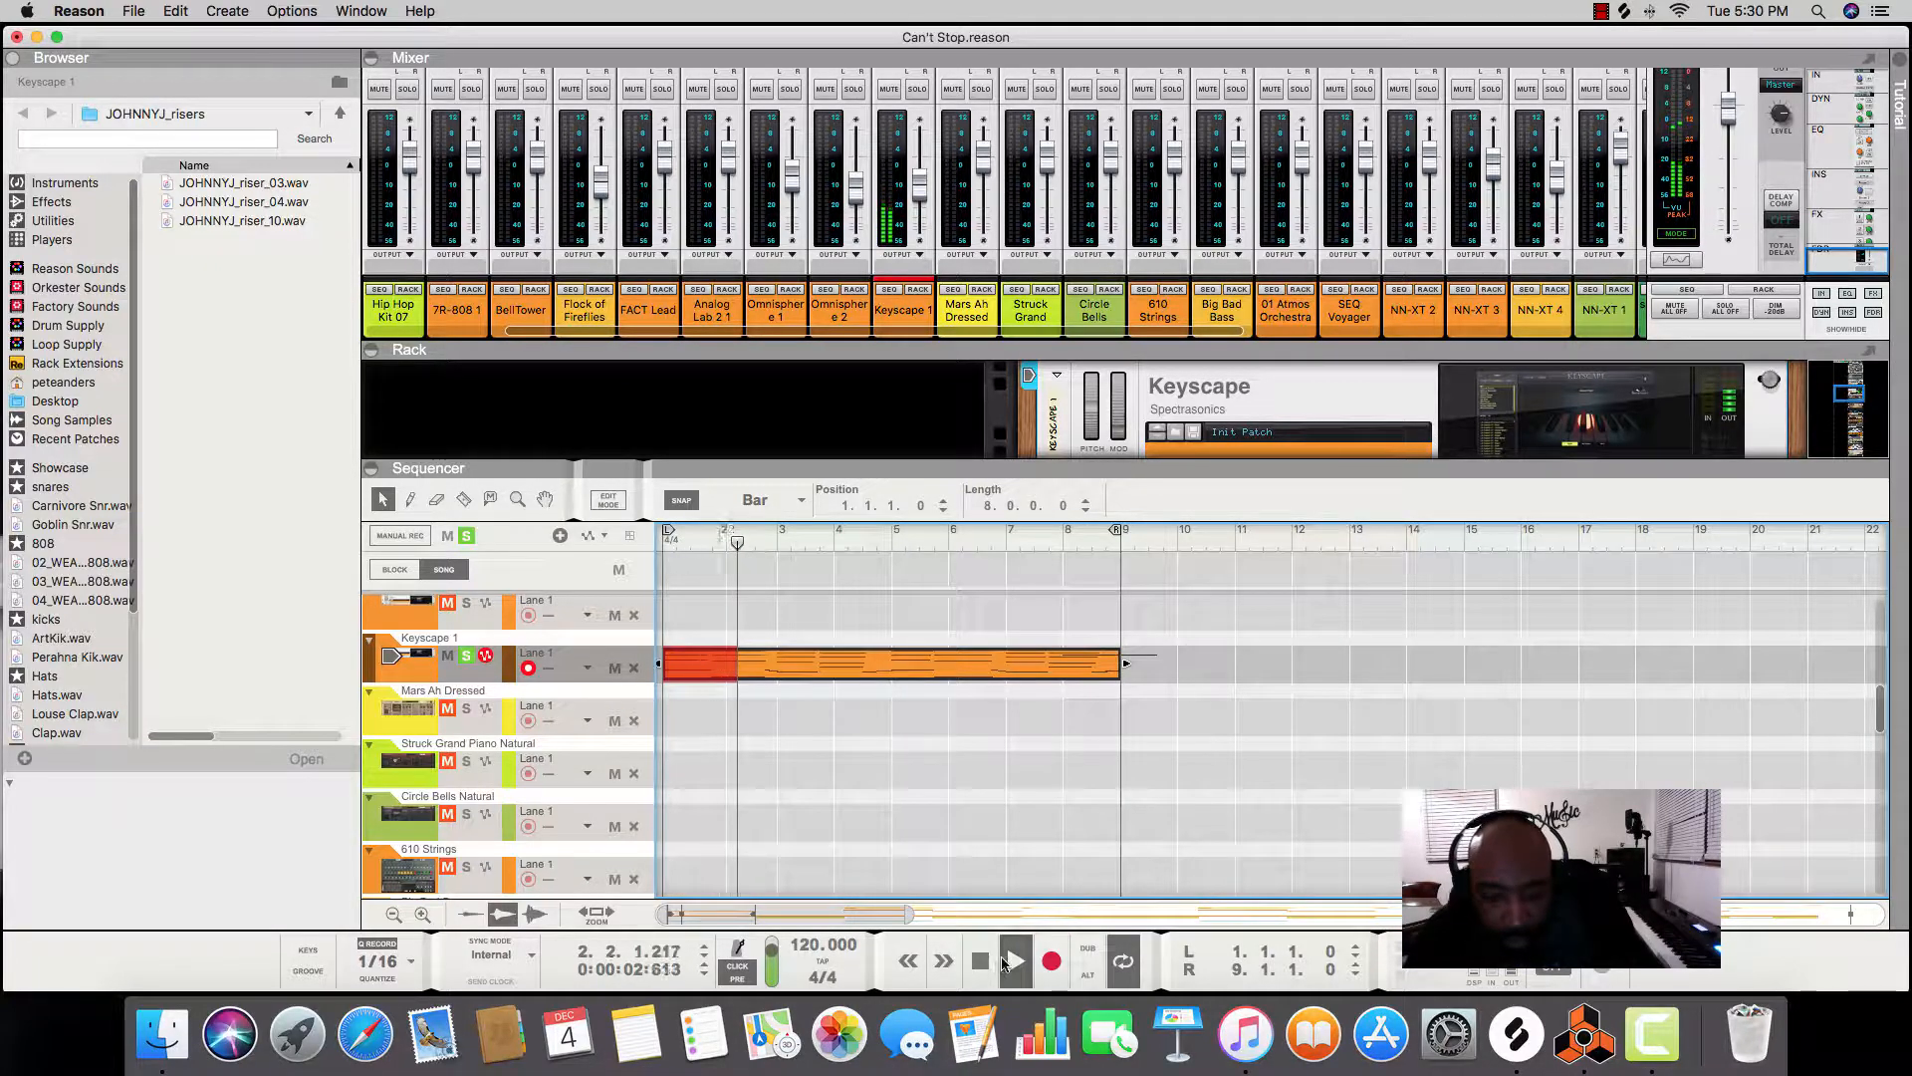
click(1015, 961)
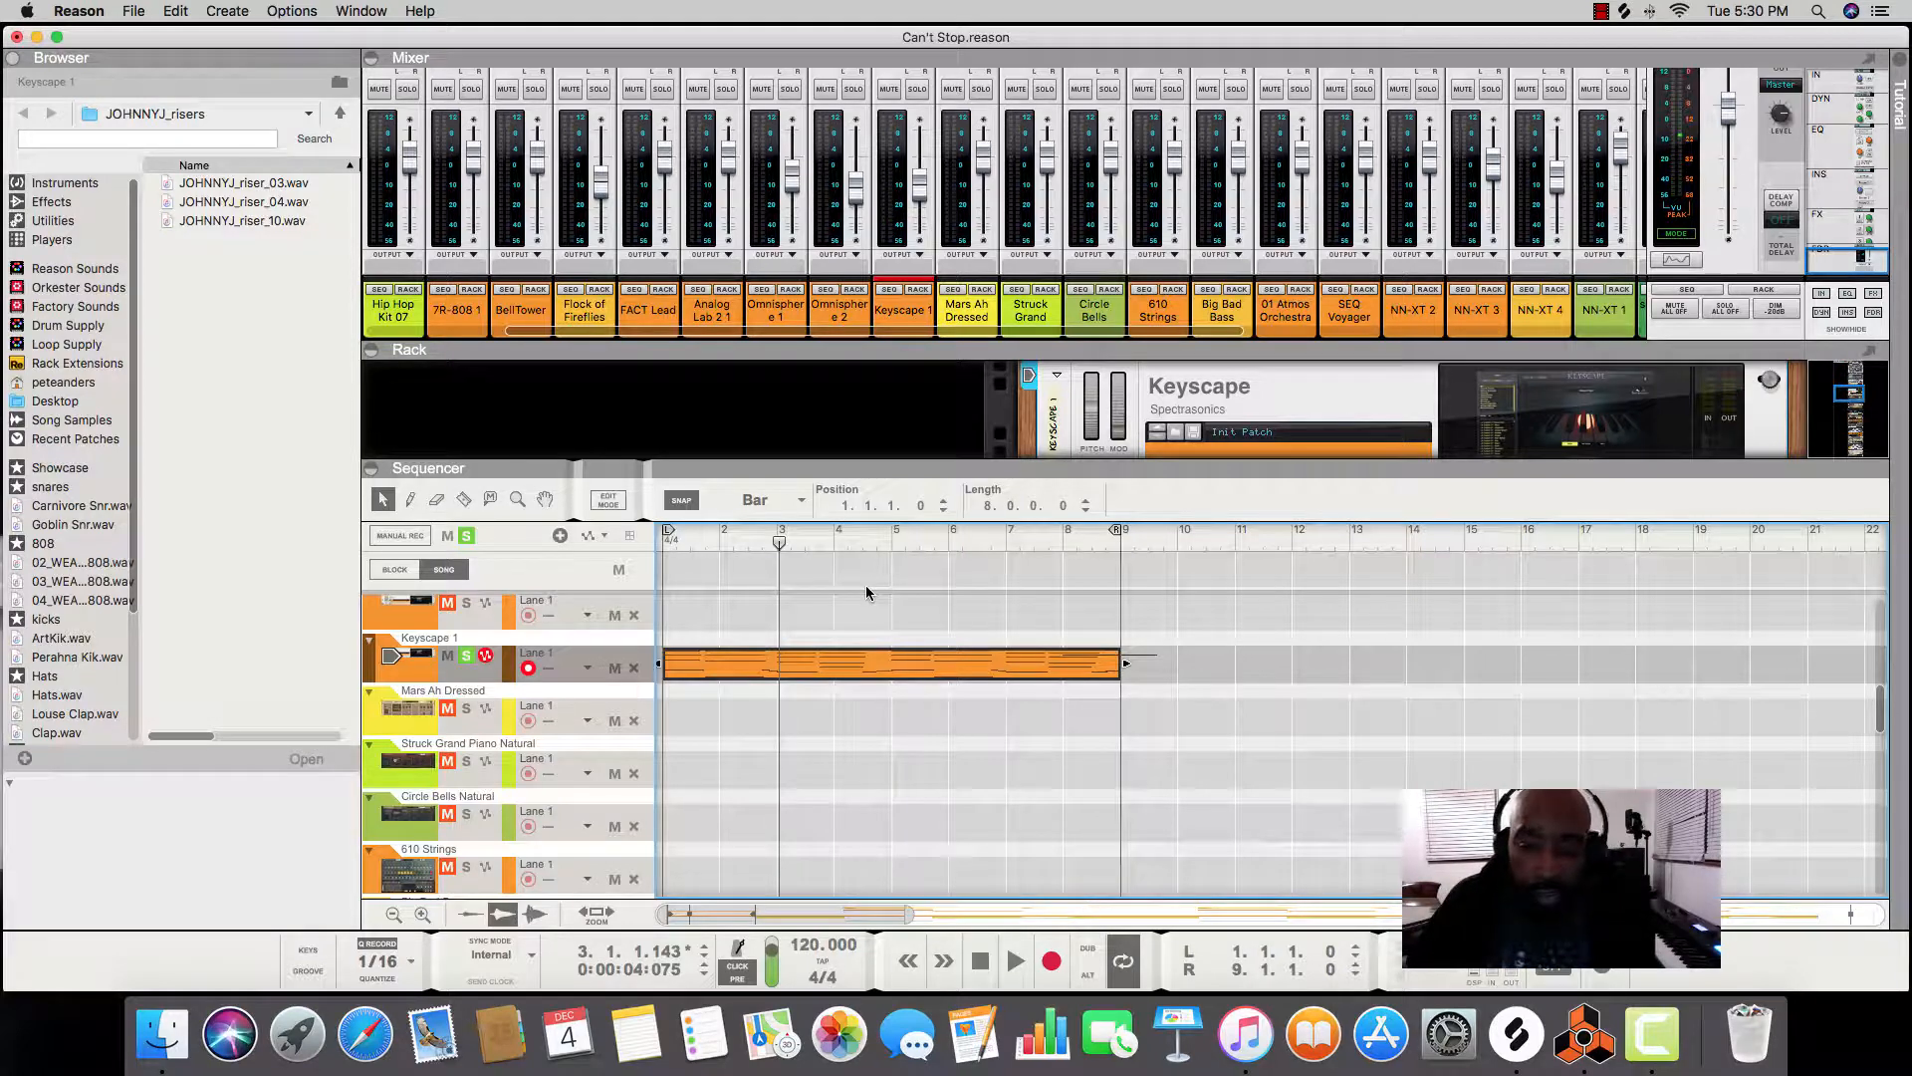
Split the overhanging Keyscape 1 note at bar 9 with the Razor tool and erase the part beyond the clip end.
scroll(1096, 657, up, 1)
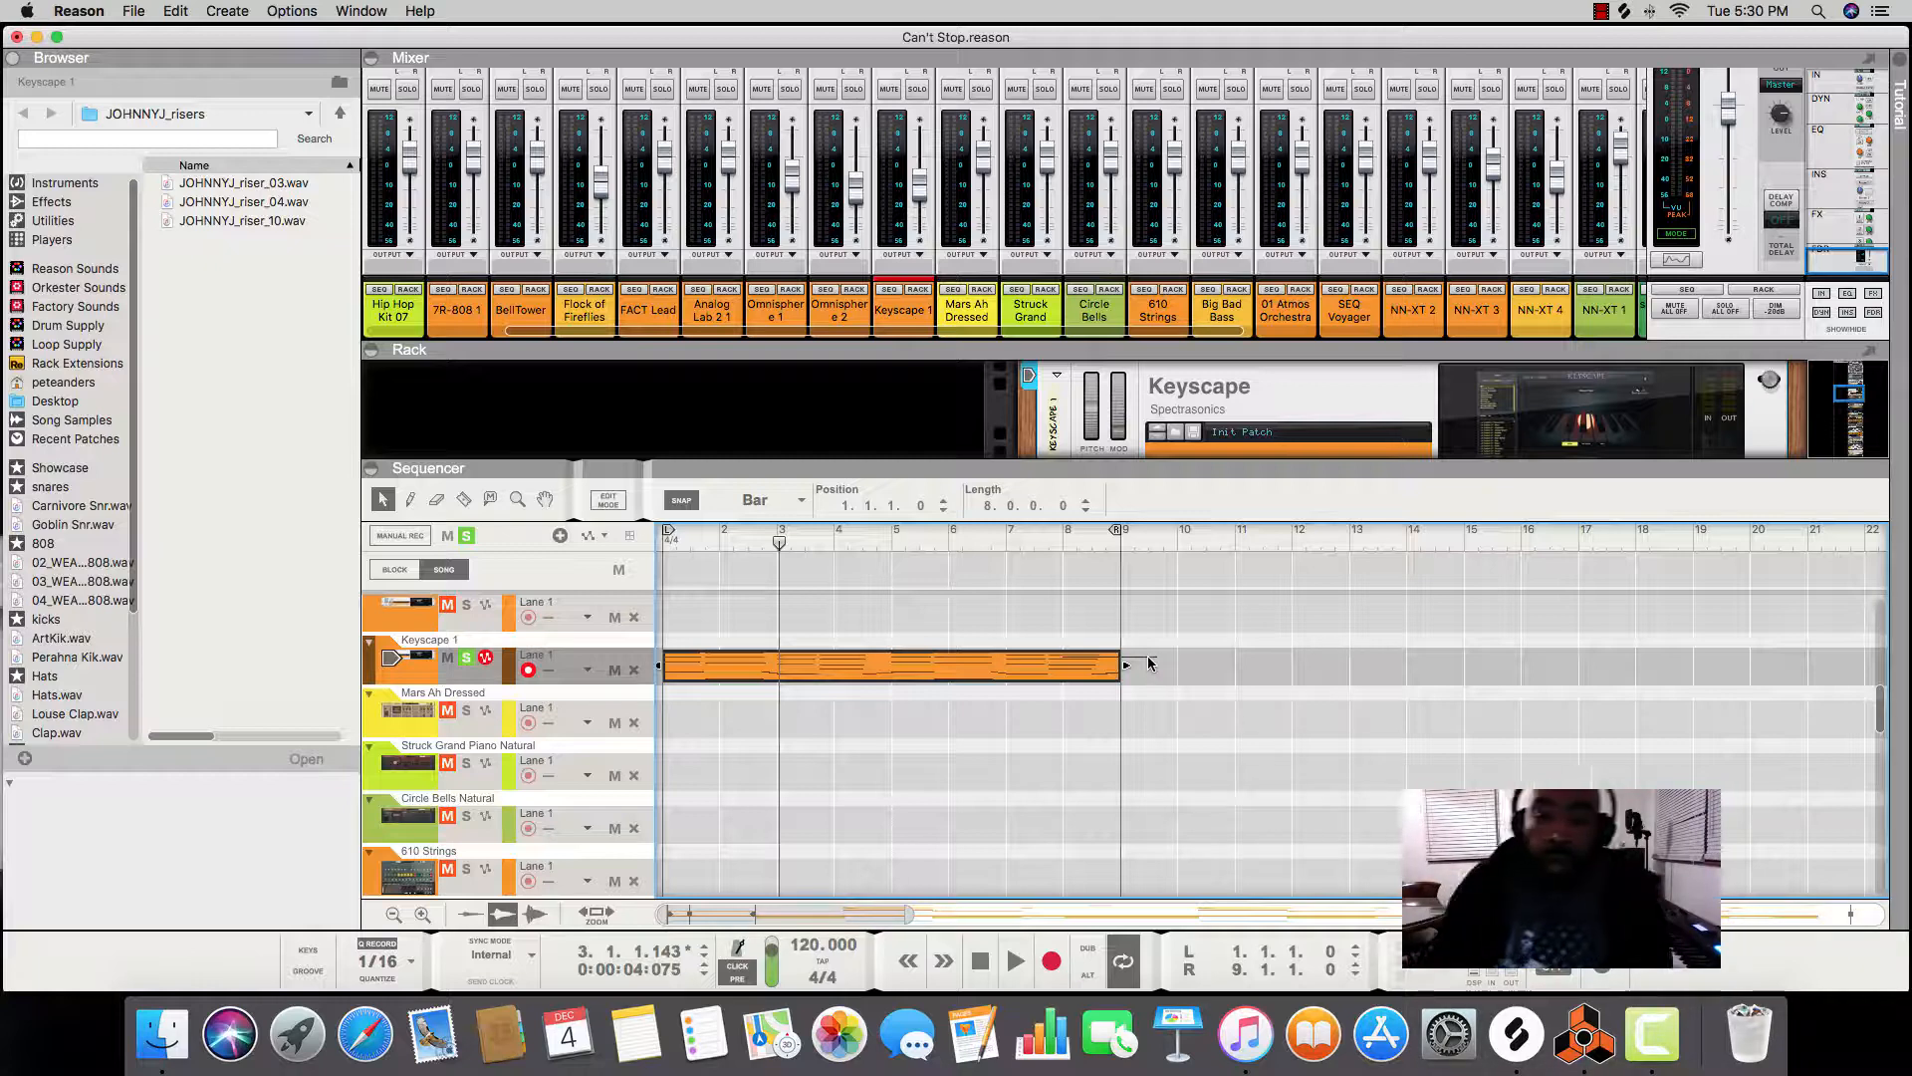
double_click(1065, 667)
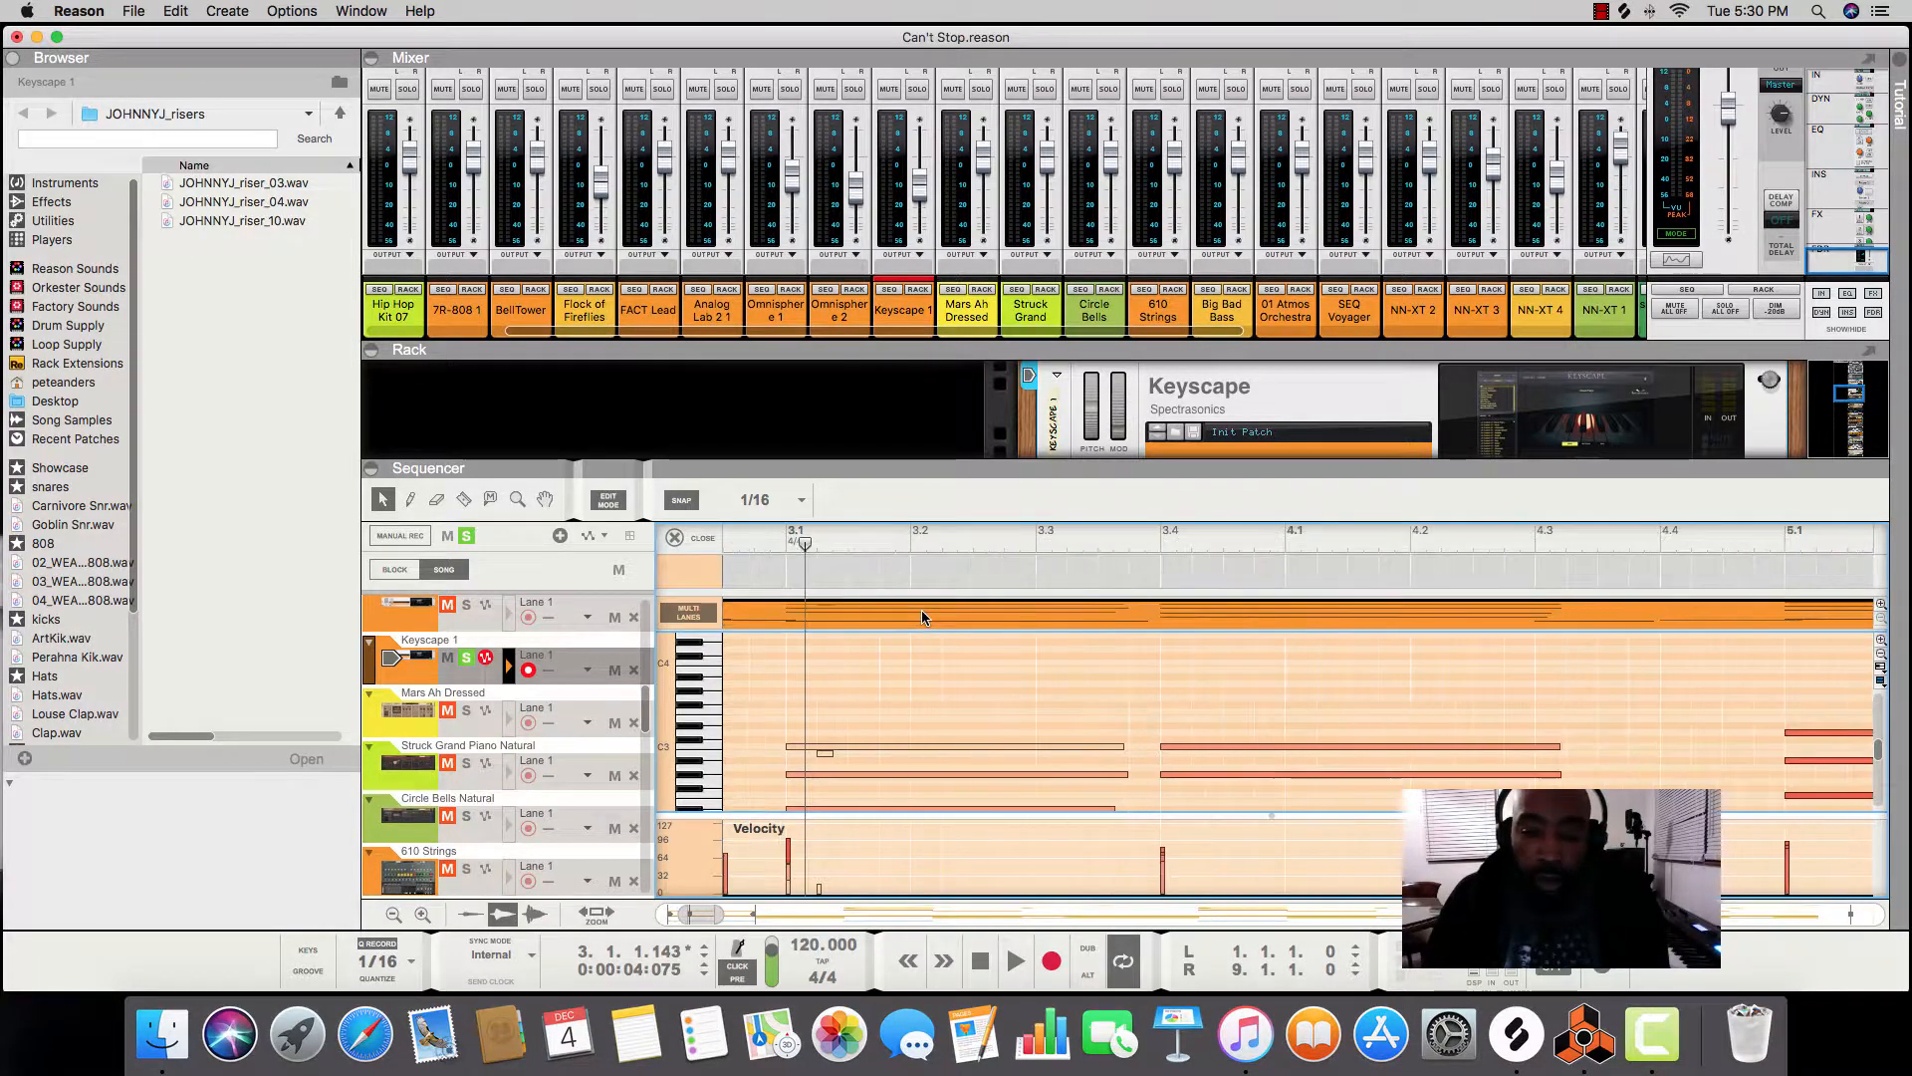
scroll(922, 610, right, 10)
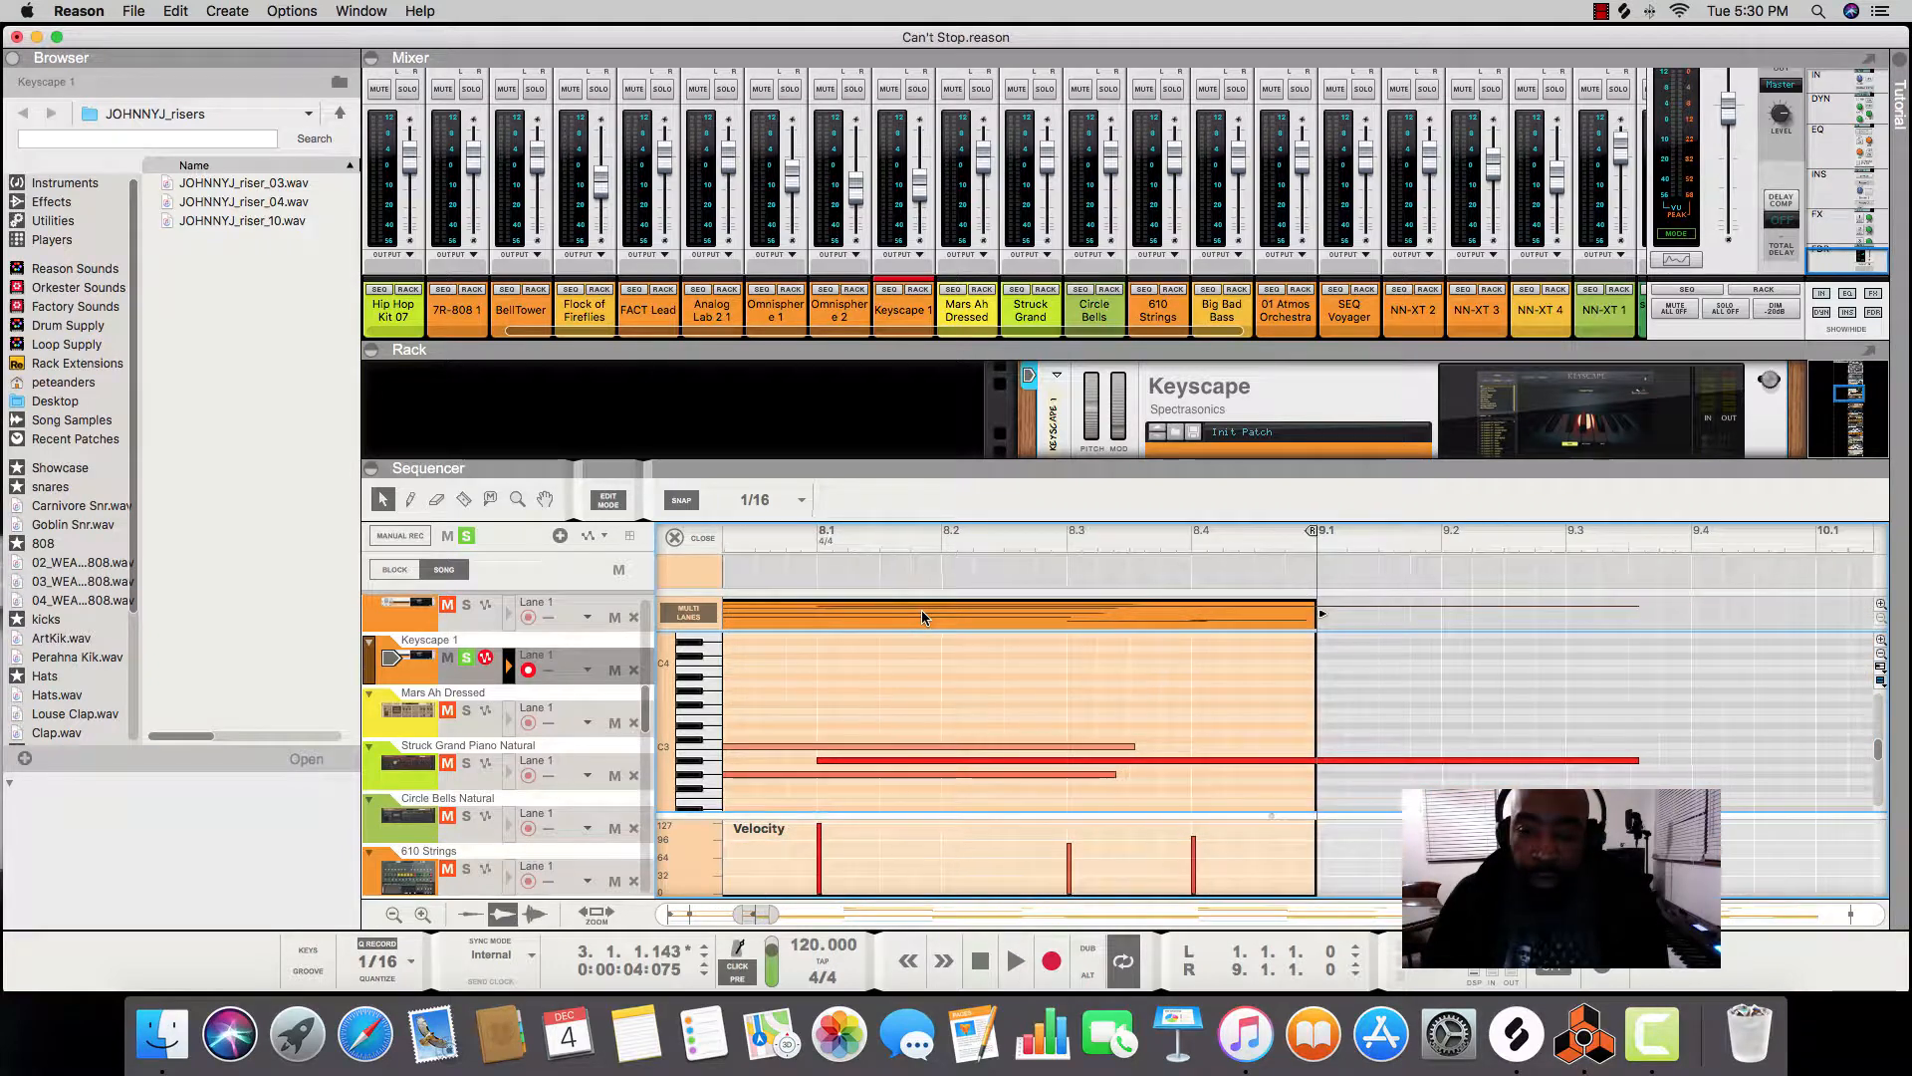
scroll(922, 610, right, 3)
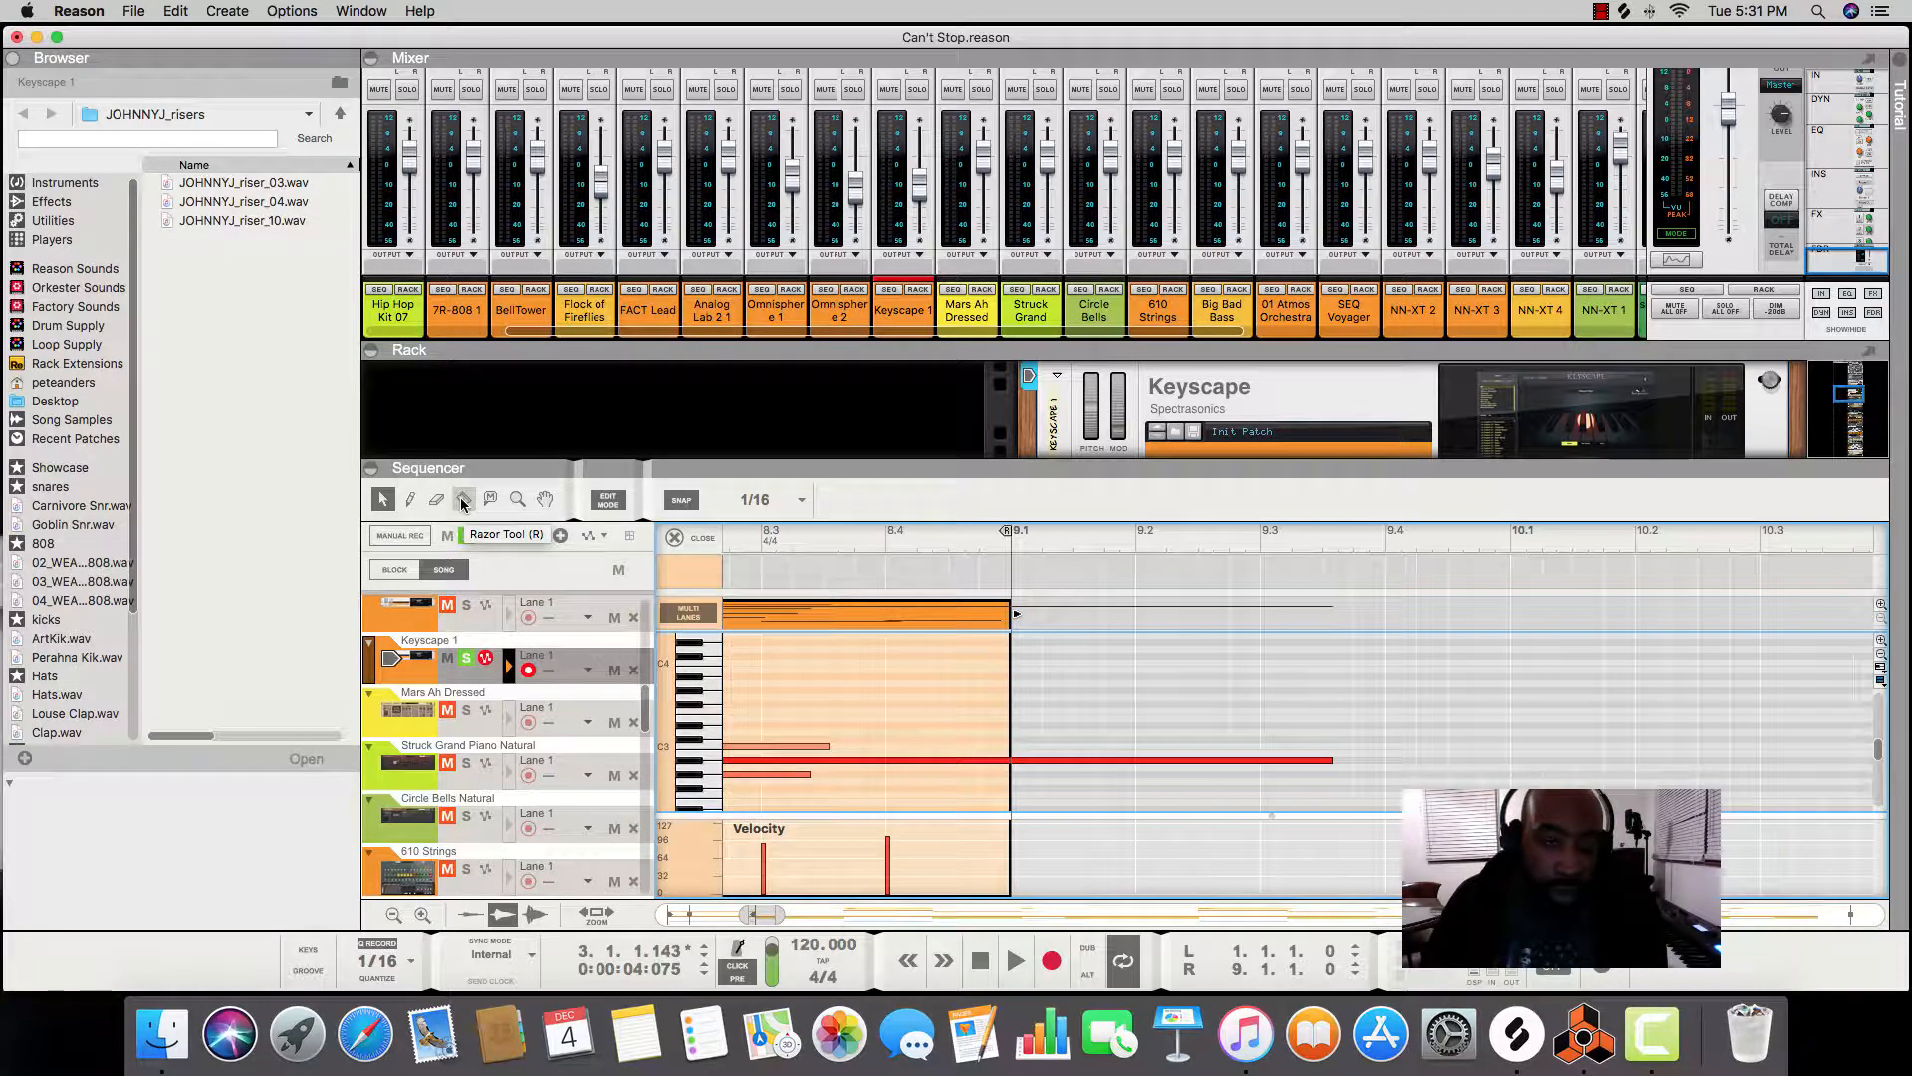
click(463, 500)
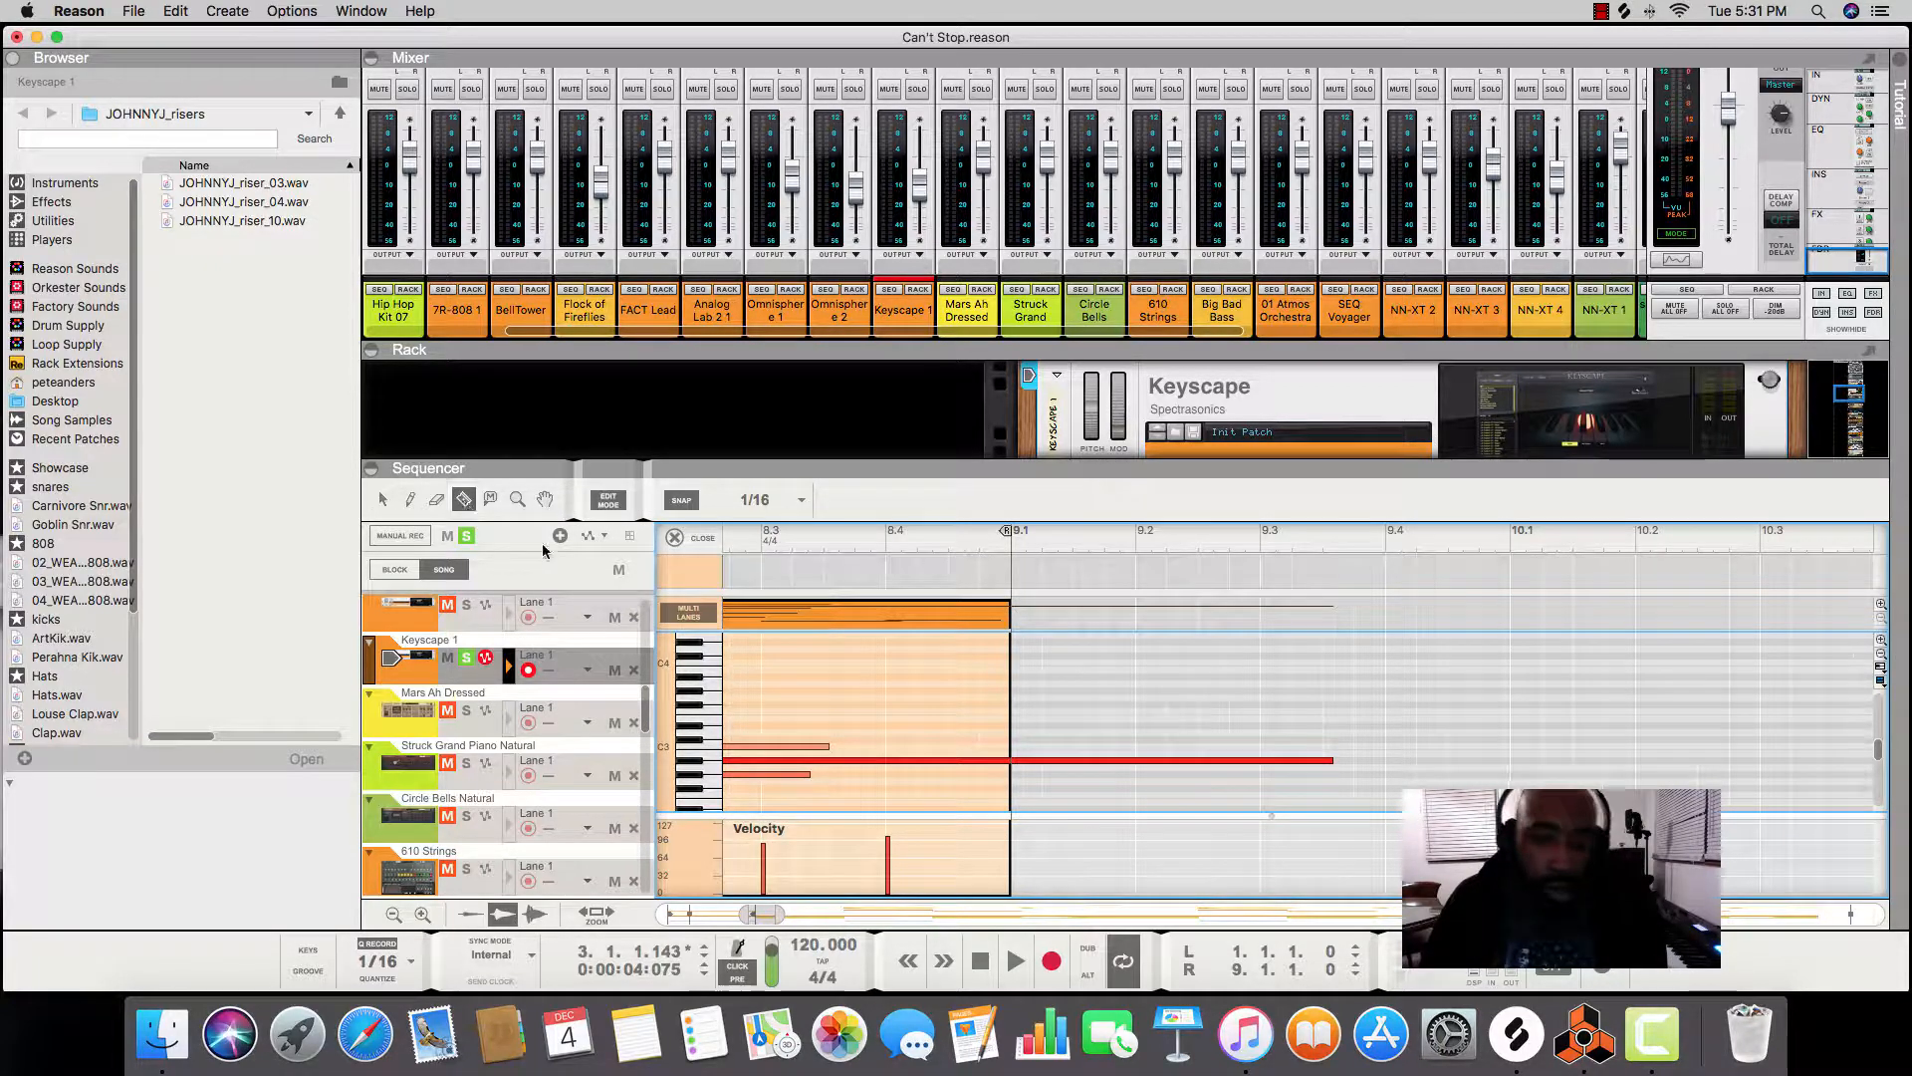
click(1016, 760)
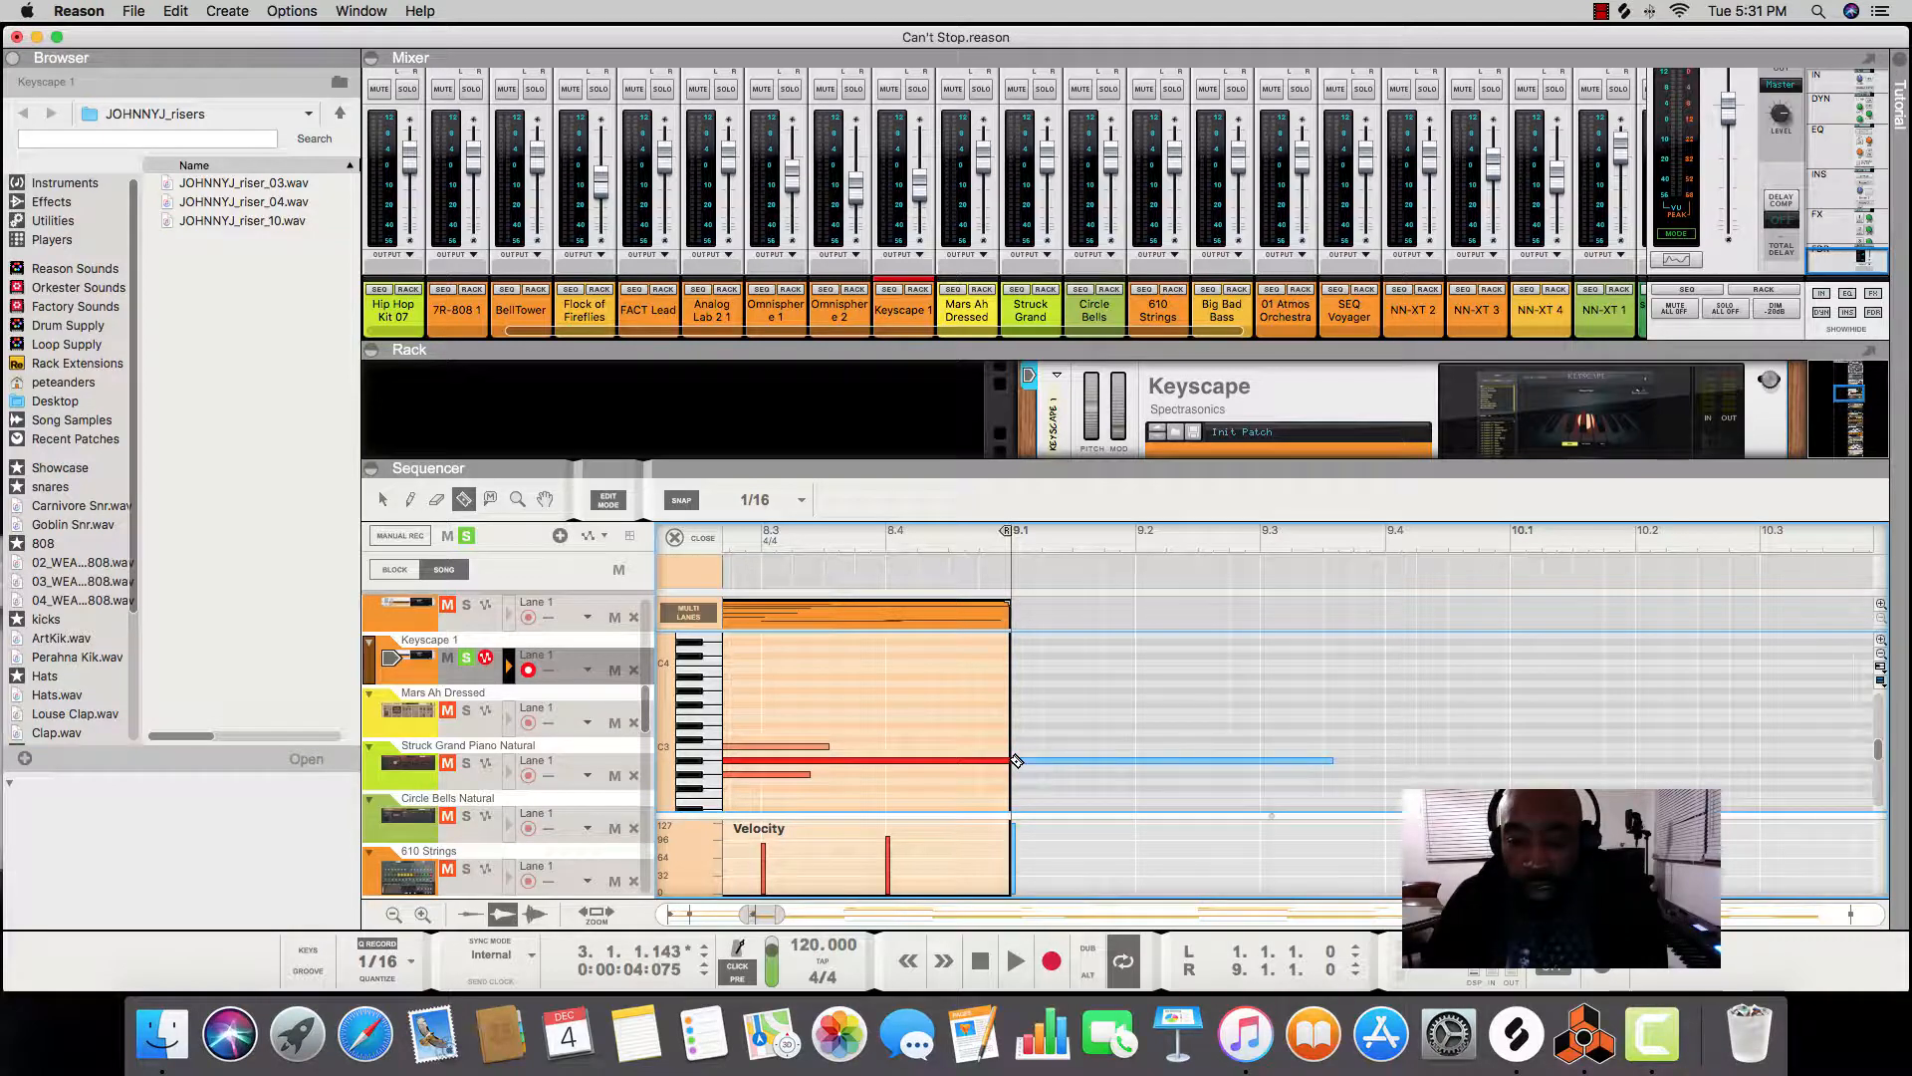
click(439, 500)
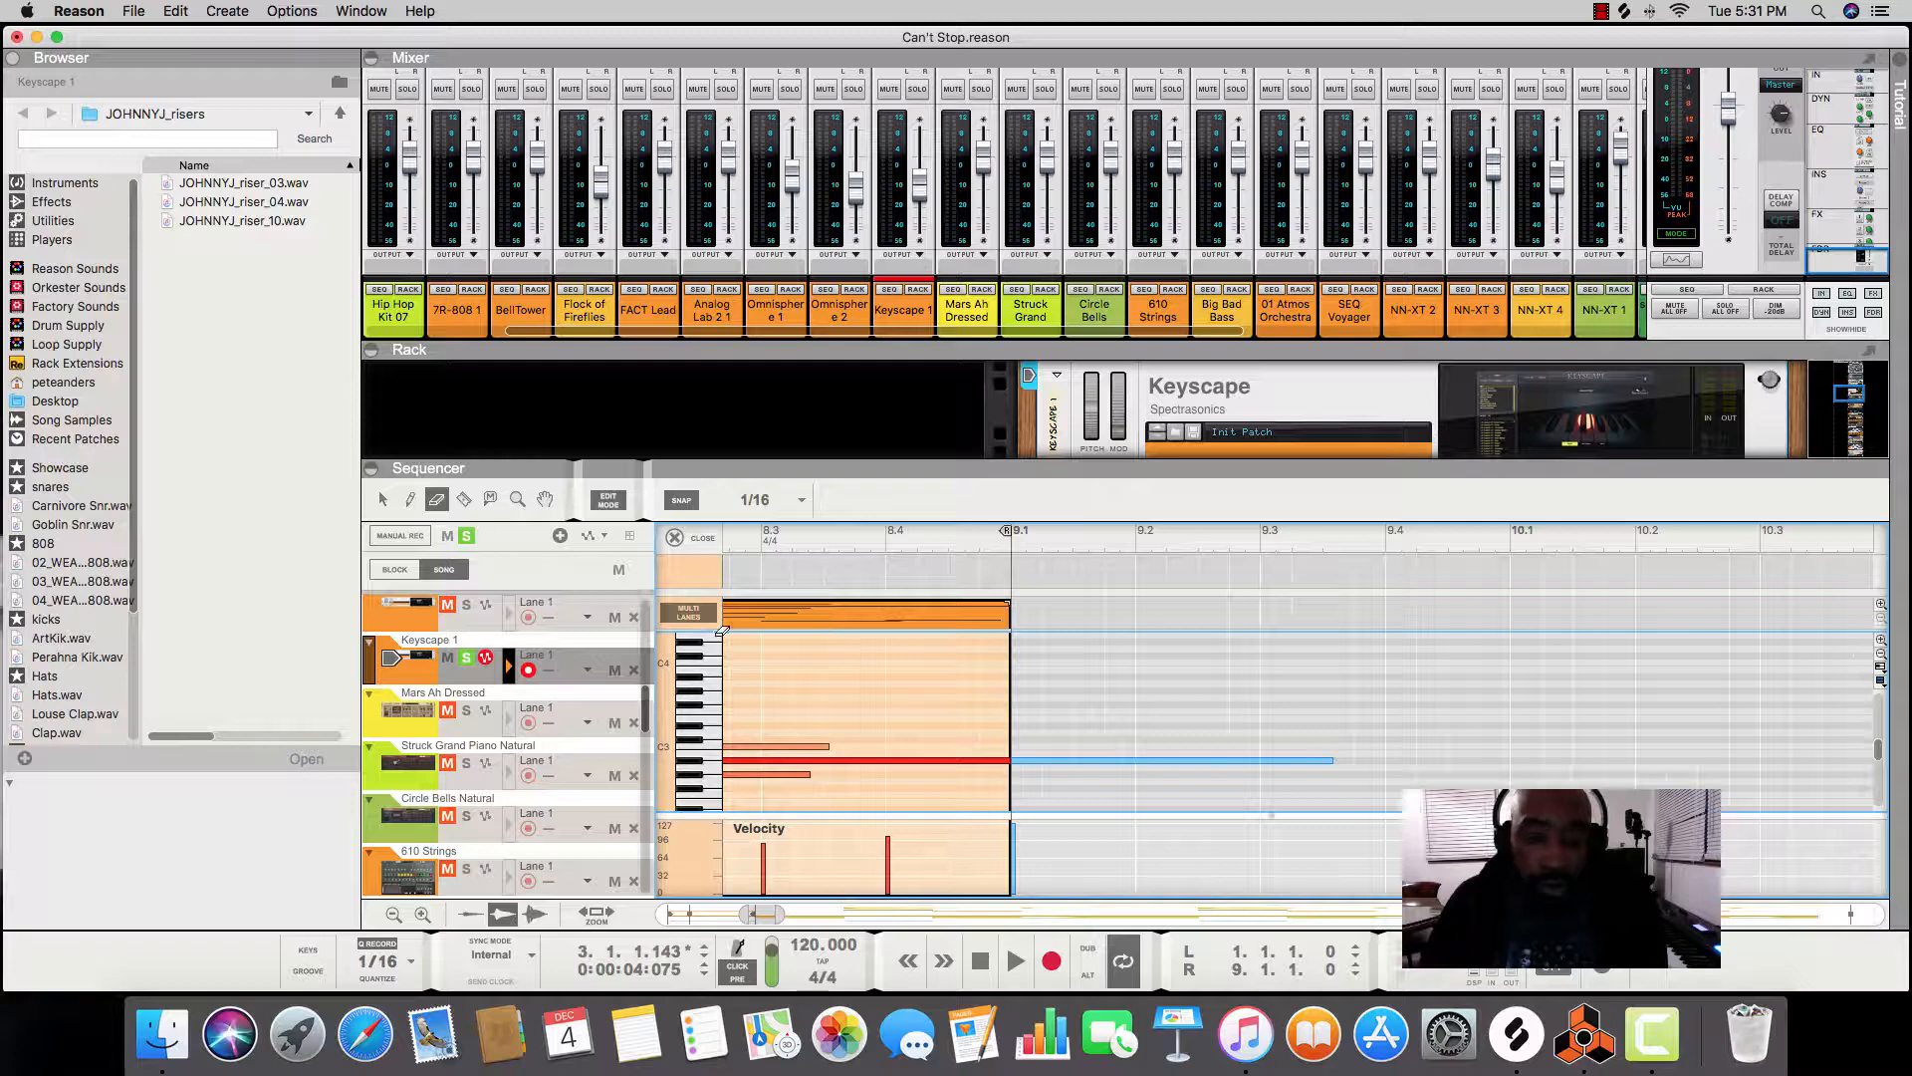
click(1024, 757)
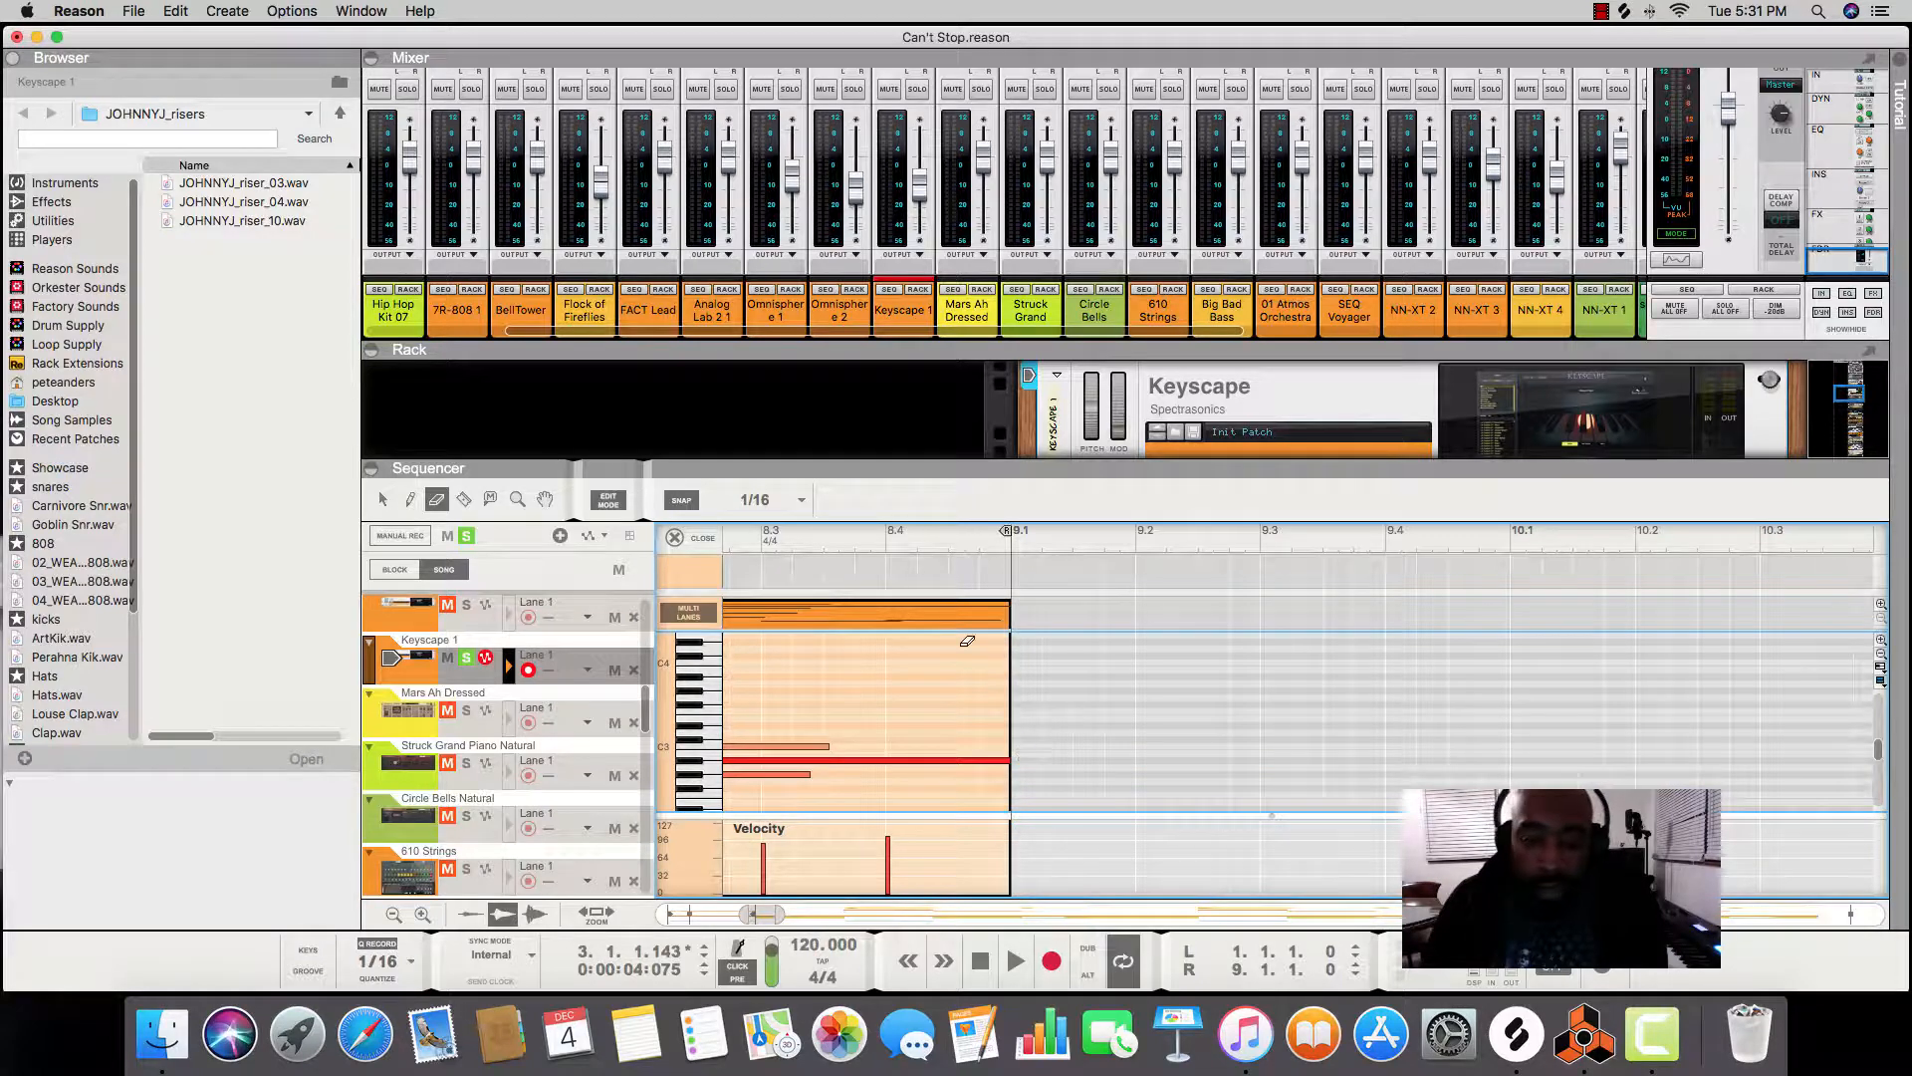
click(676, 539)
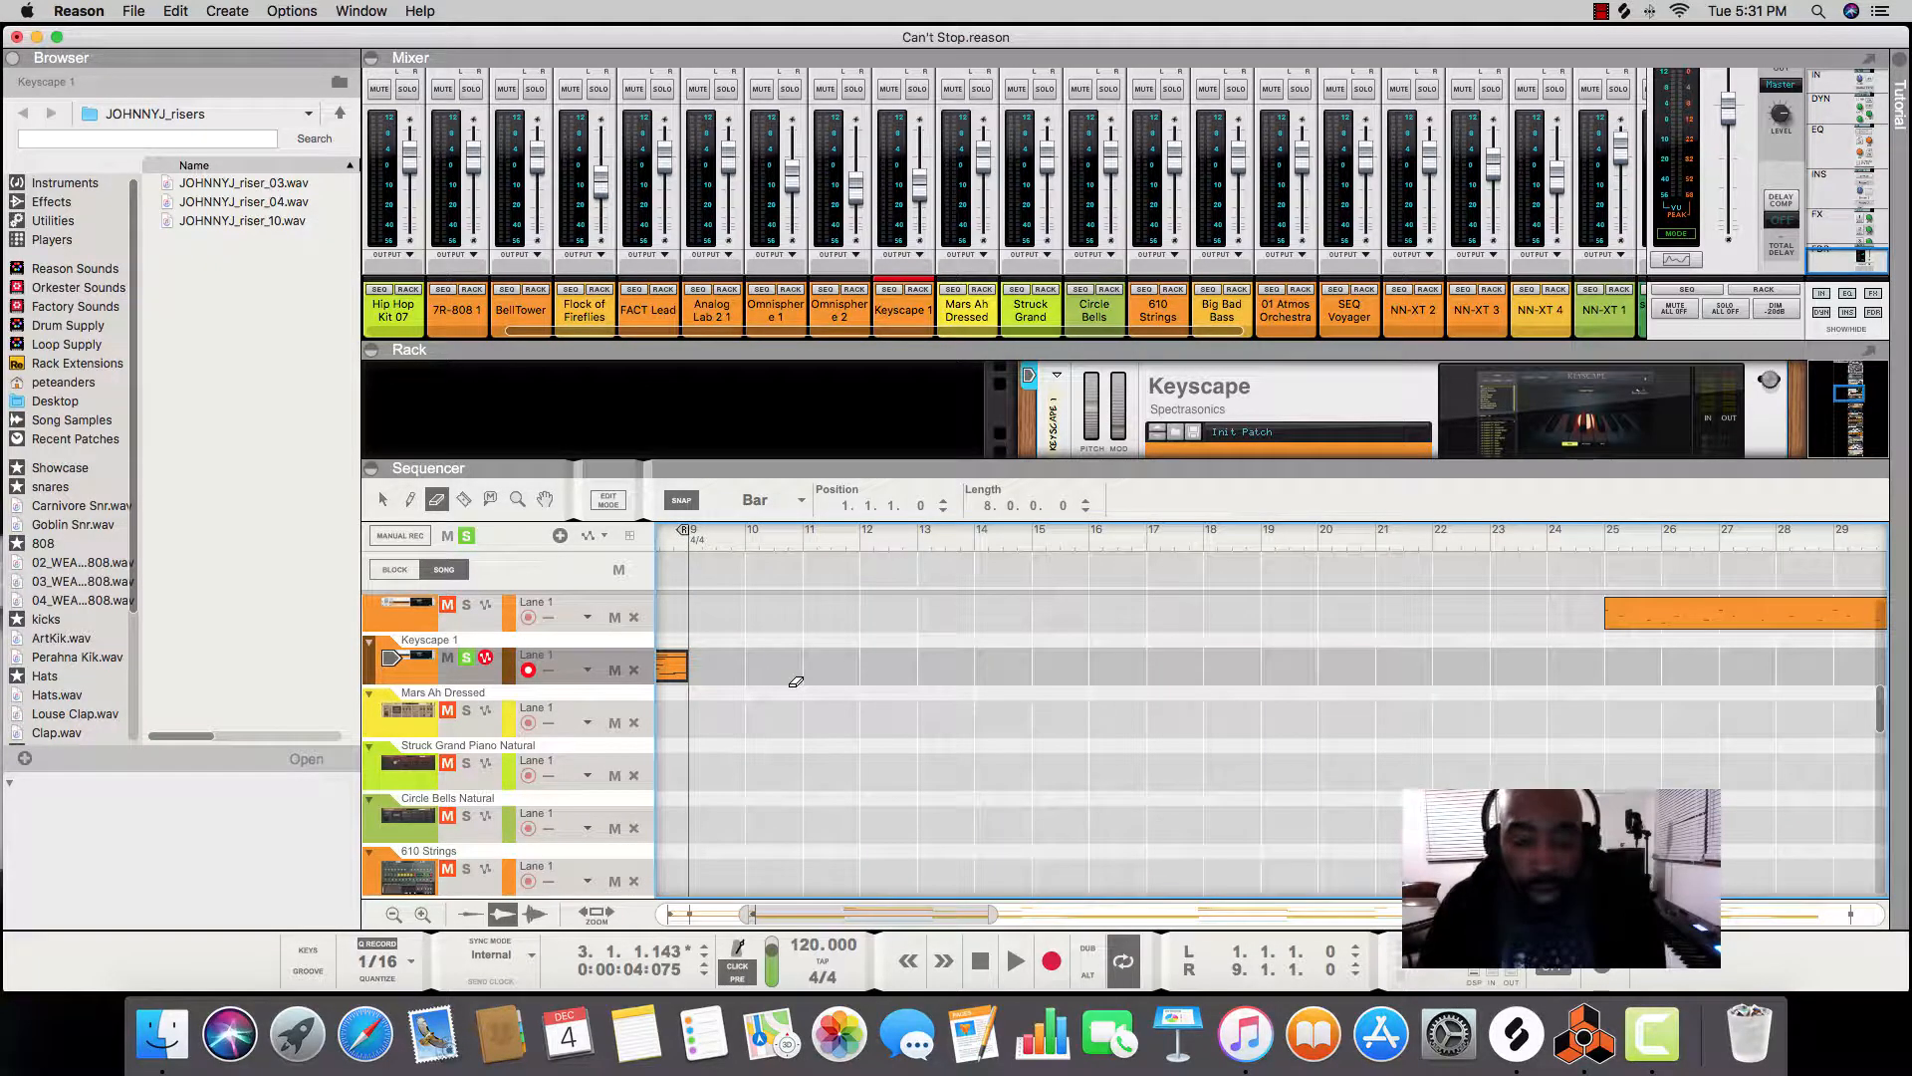
Switch back to the Selection tool and deselect the Keyscape 1 clip in the arrangement.
scroll(795, 682, up, 3)
scroll(796, 683, left, 3)
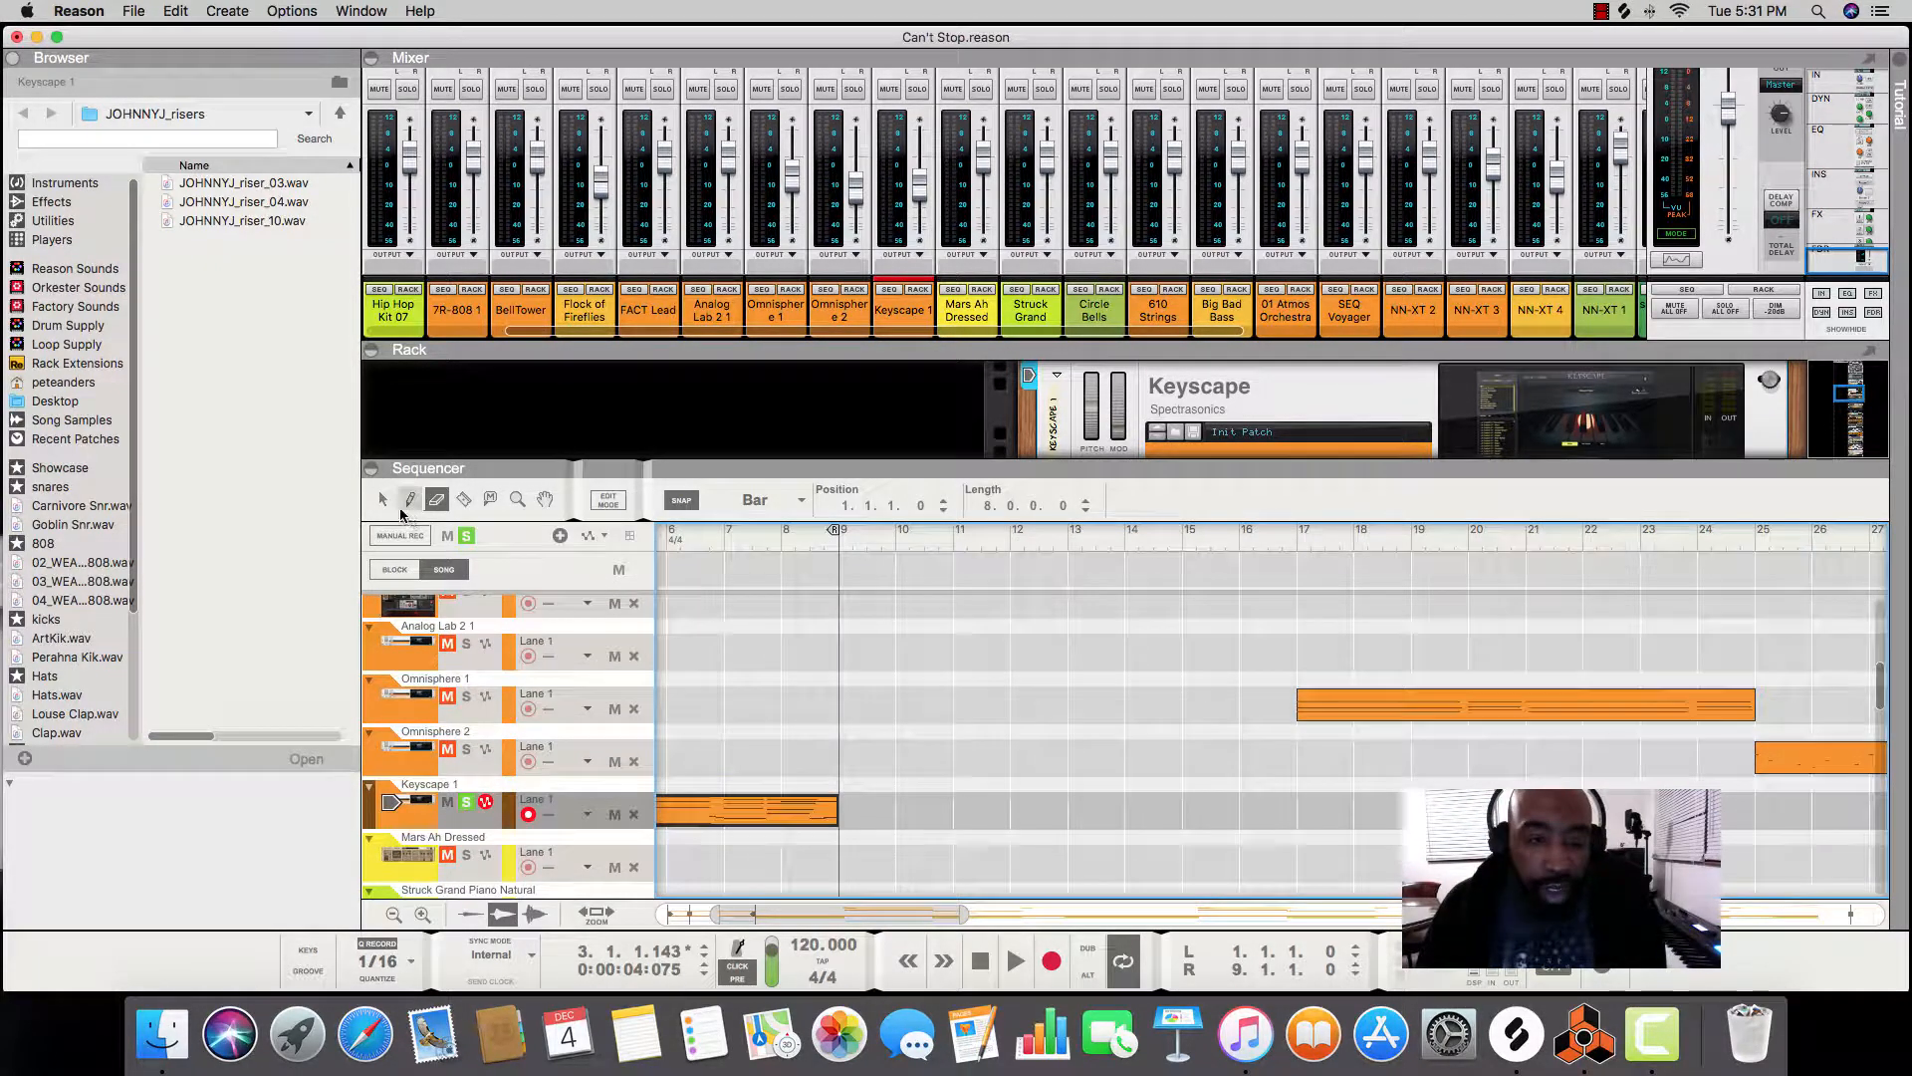
click(382, 499)
scroll(792, 744, left, 4)
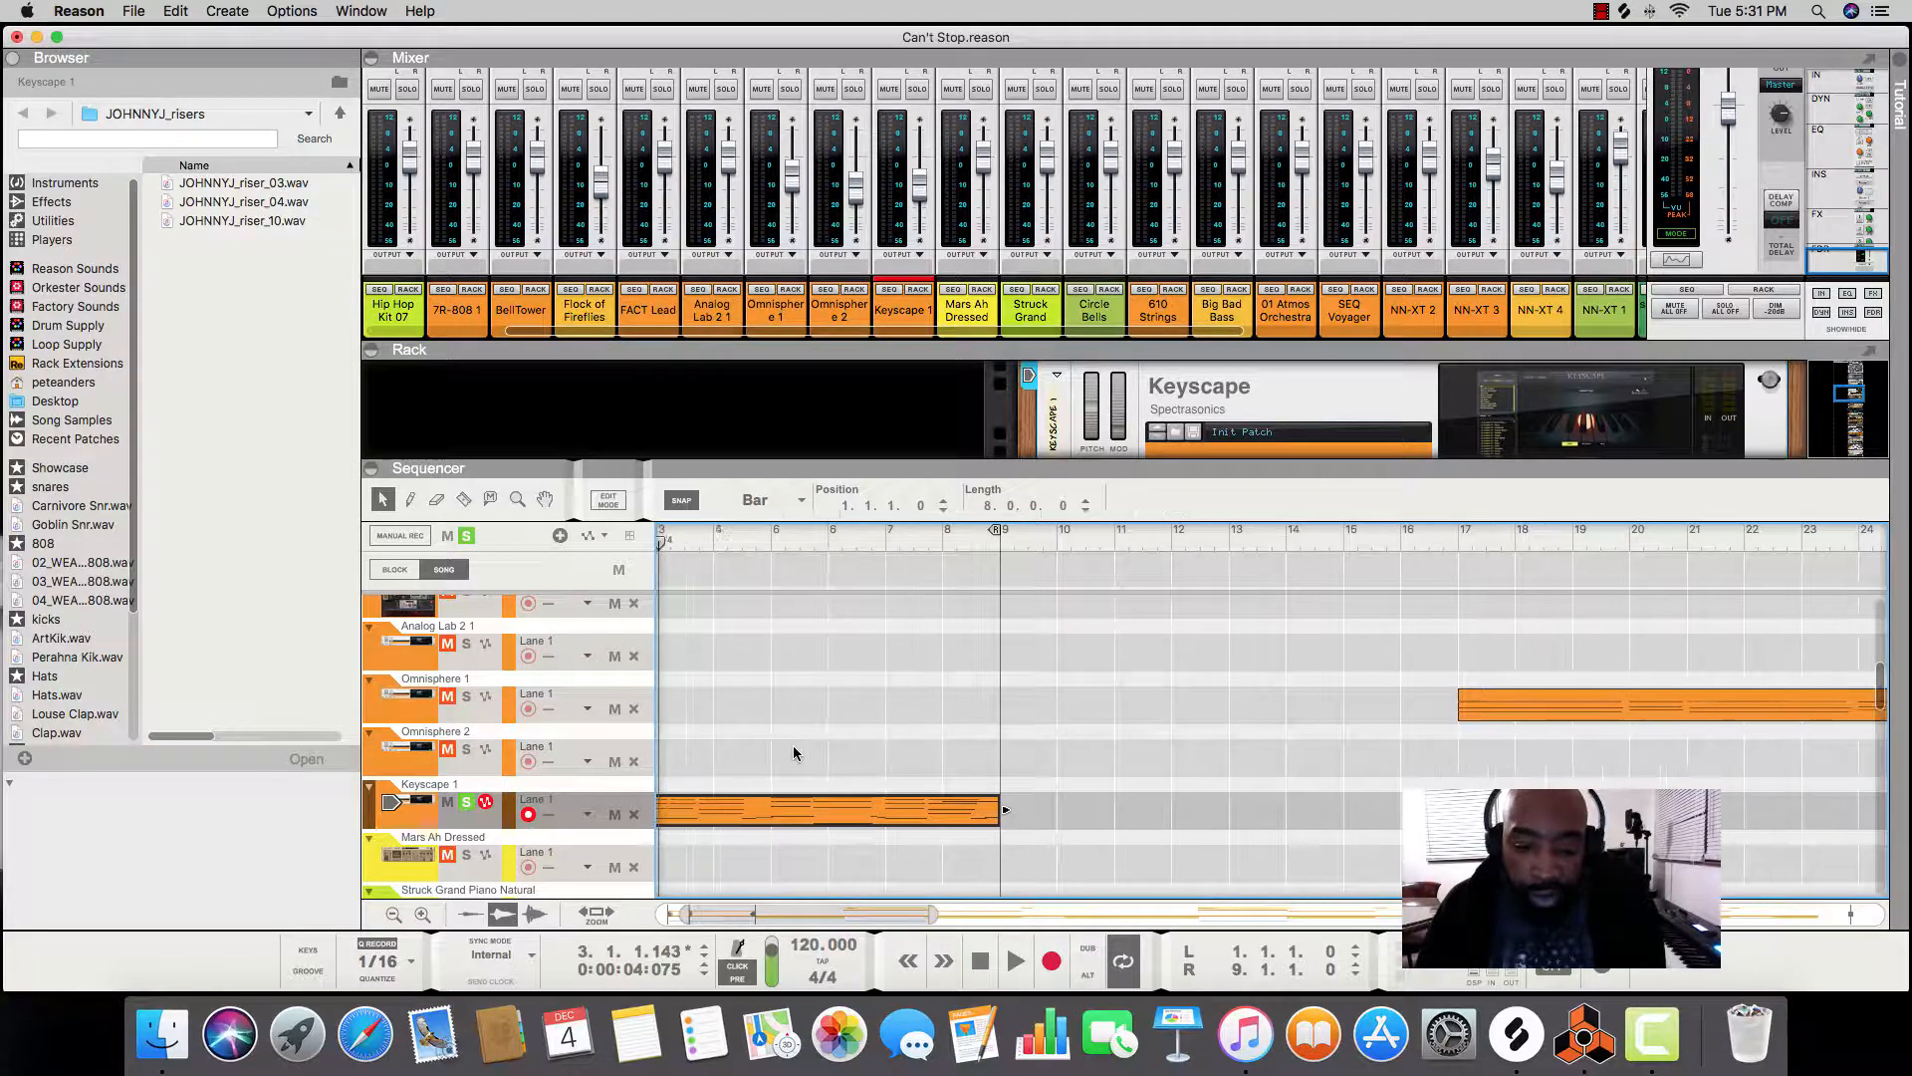
click(793, 745)
Open the Hip Hop Kit 07 drum clip that starts at bar 9 in the note editor.
scroll(793, 745, up, 10)
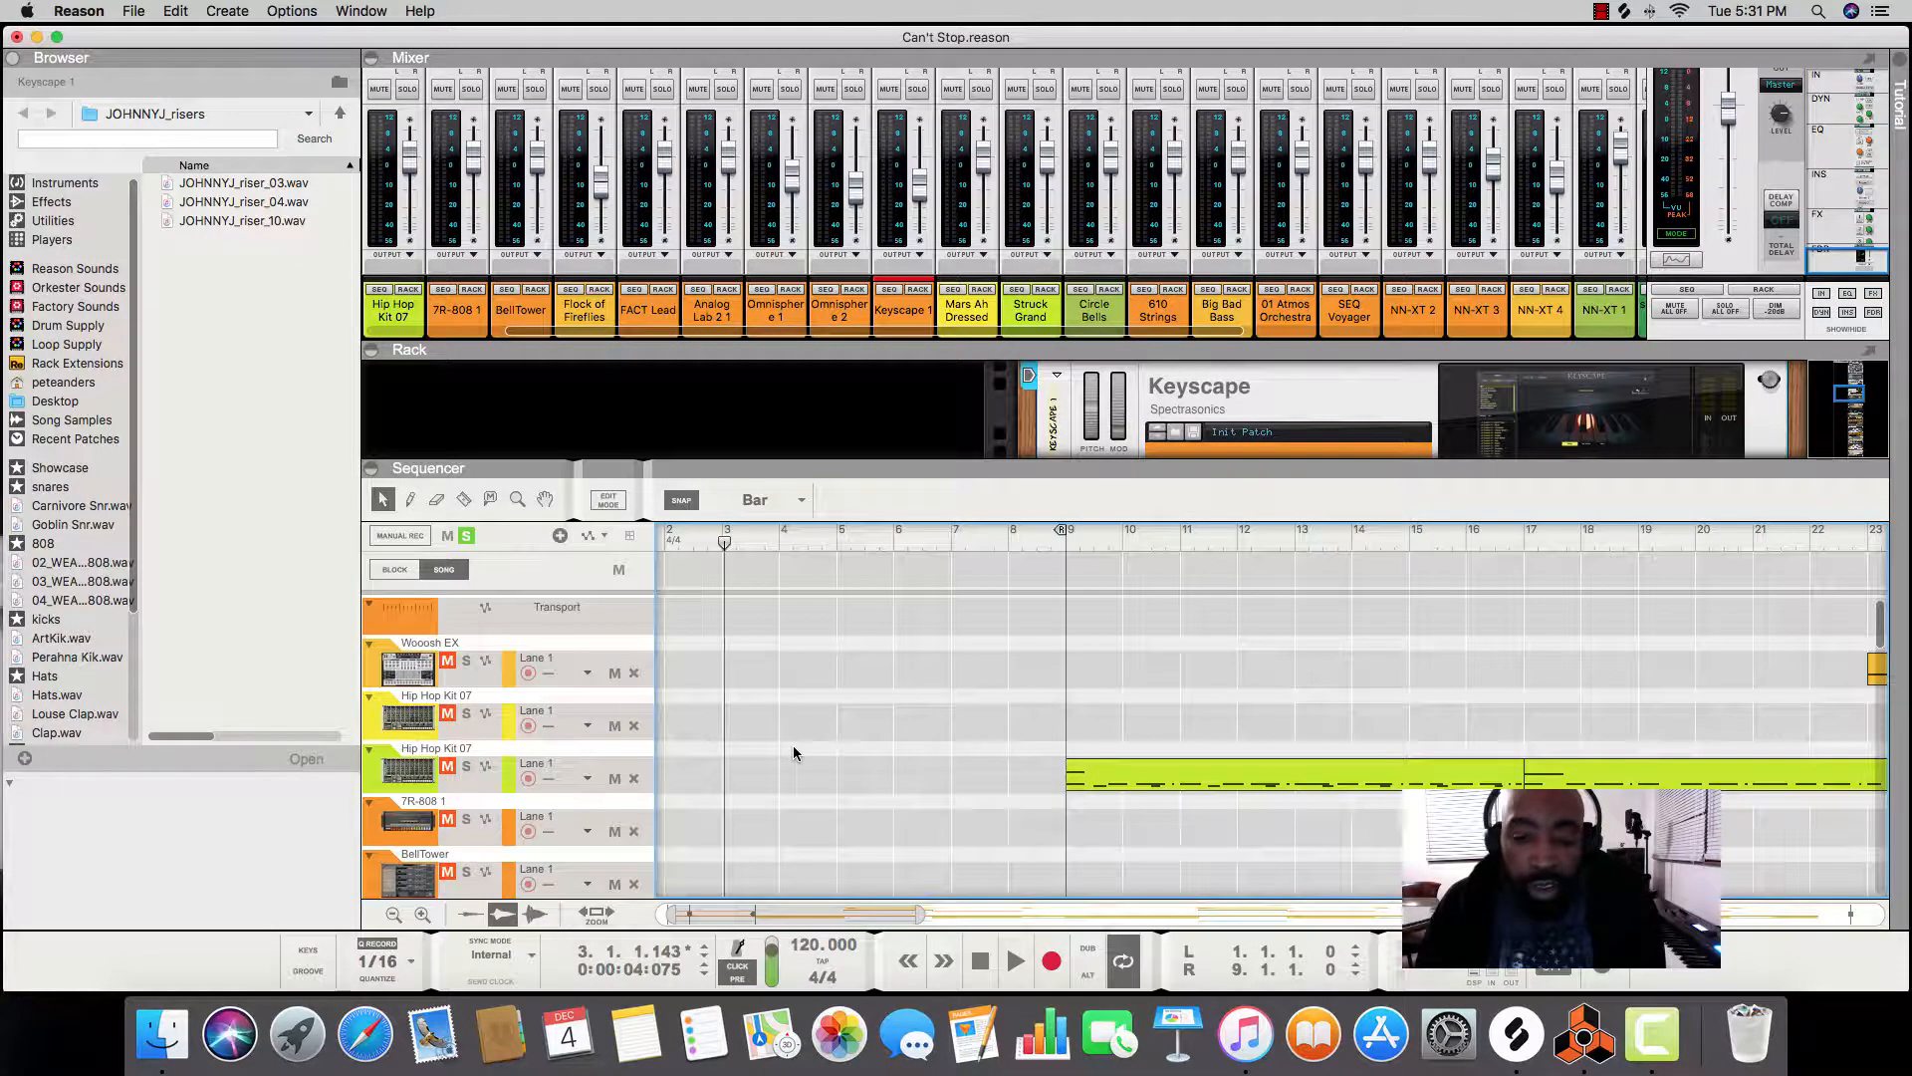
scroll(792, 745, right, 2)
scroll(793, 745, right, 4)
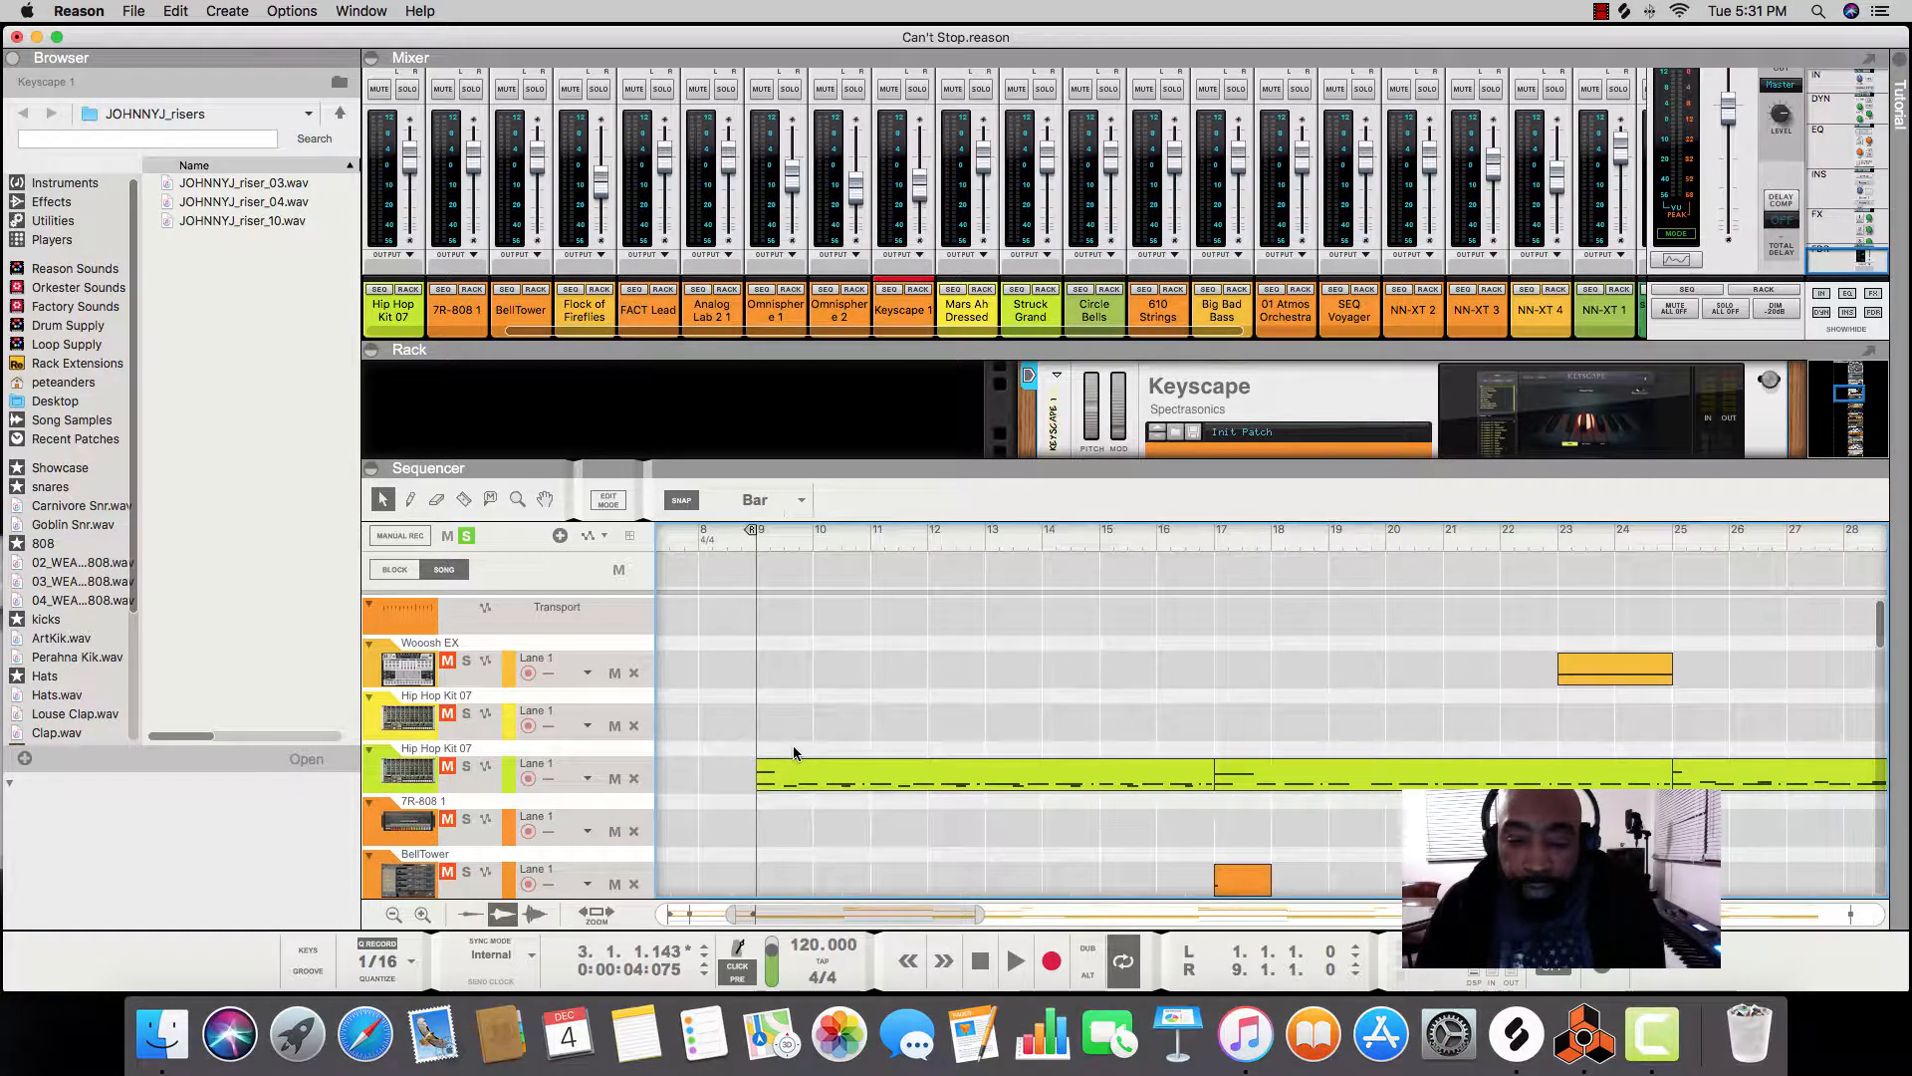
scroll(982, 722, down, 1)
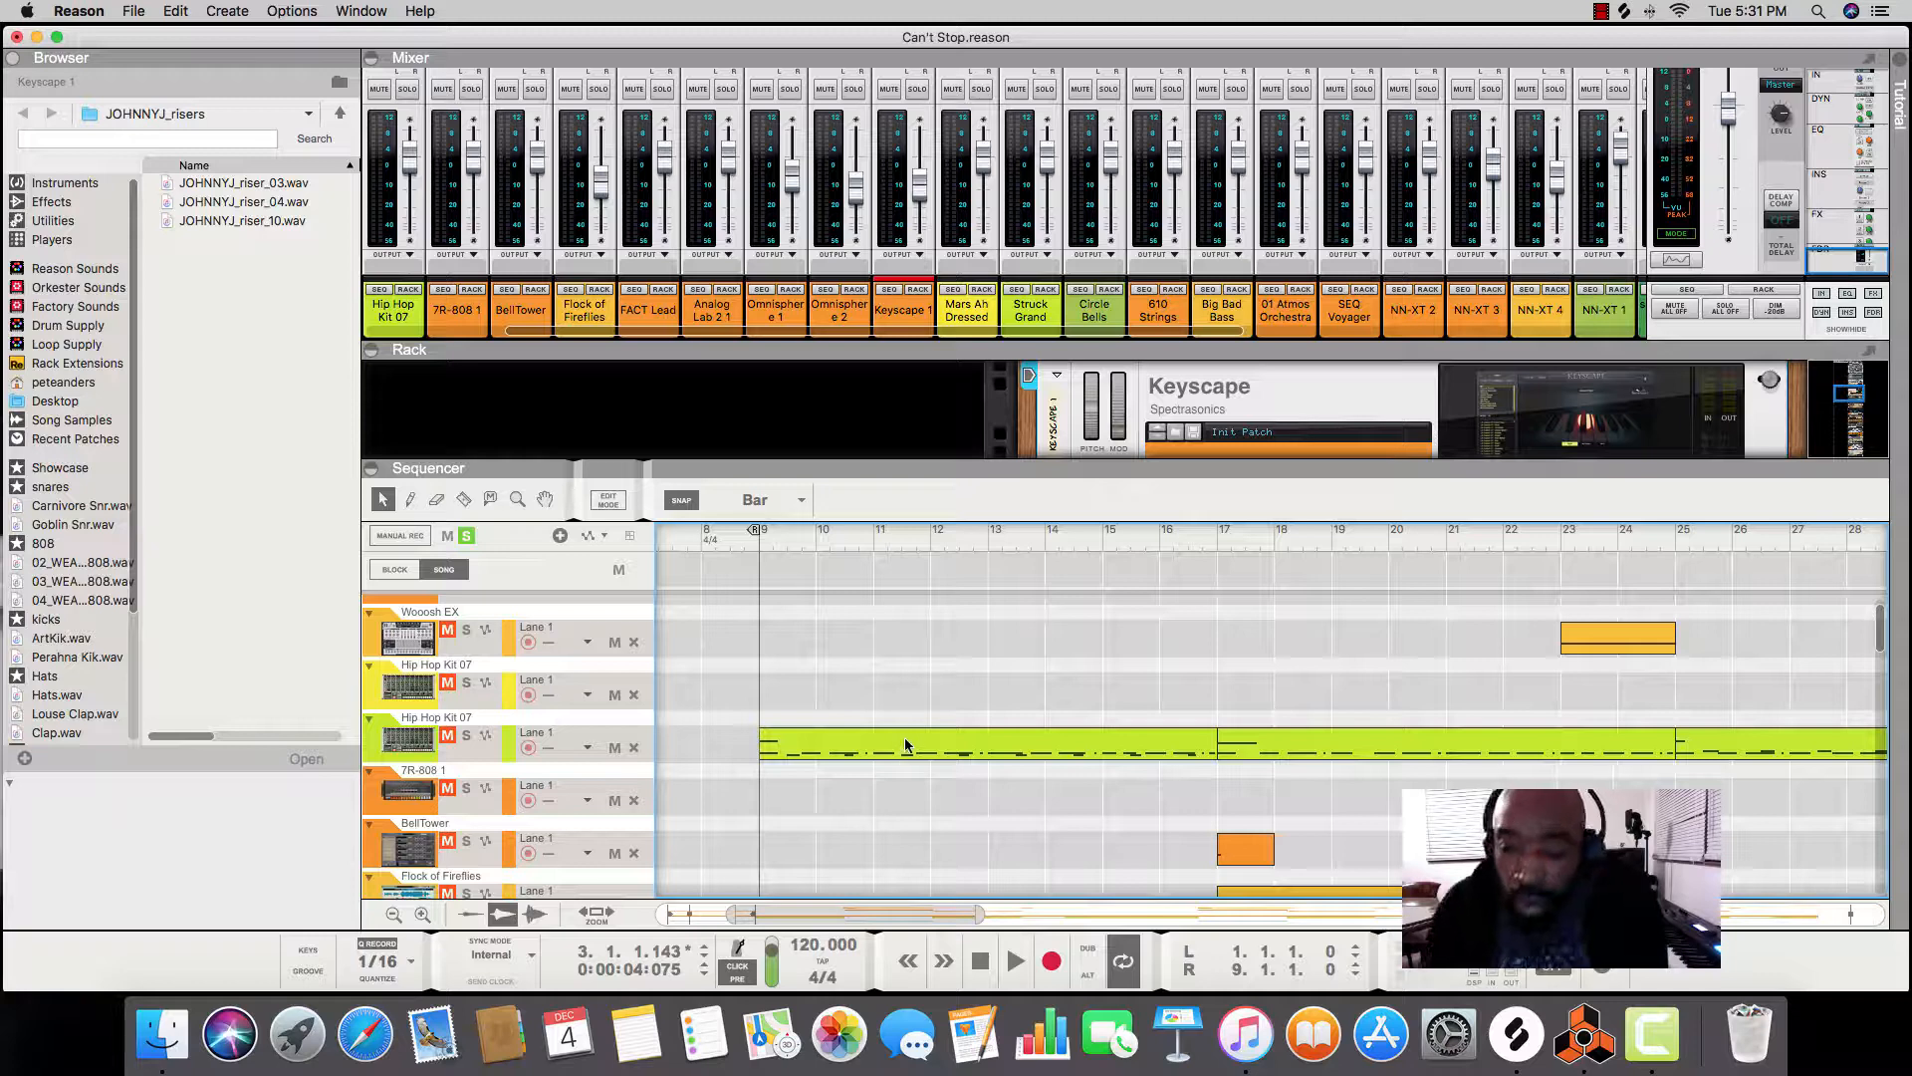
scroll(904, 745, right, 2)
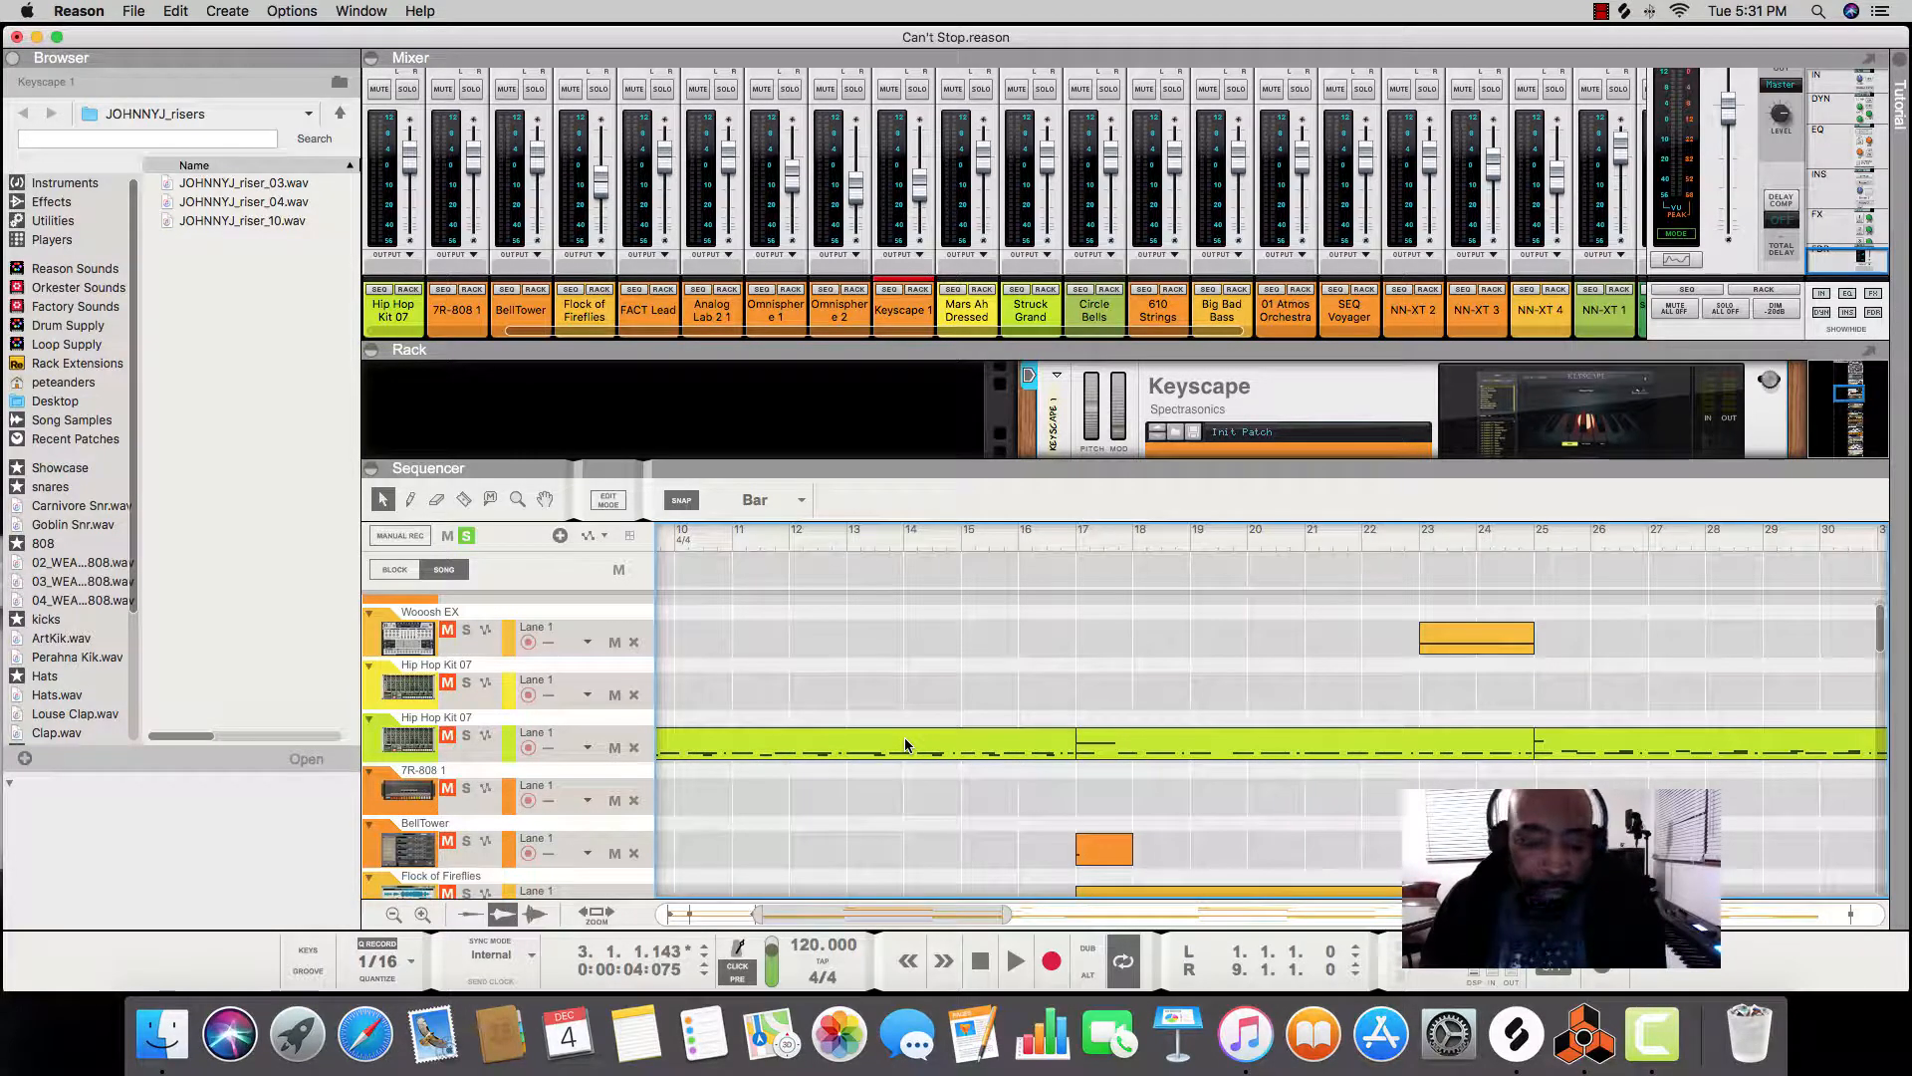
scroll(904, 745, left, 3)
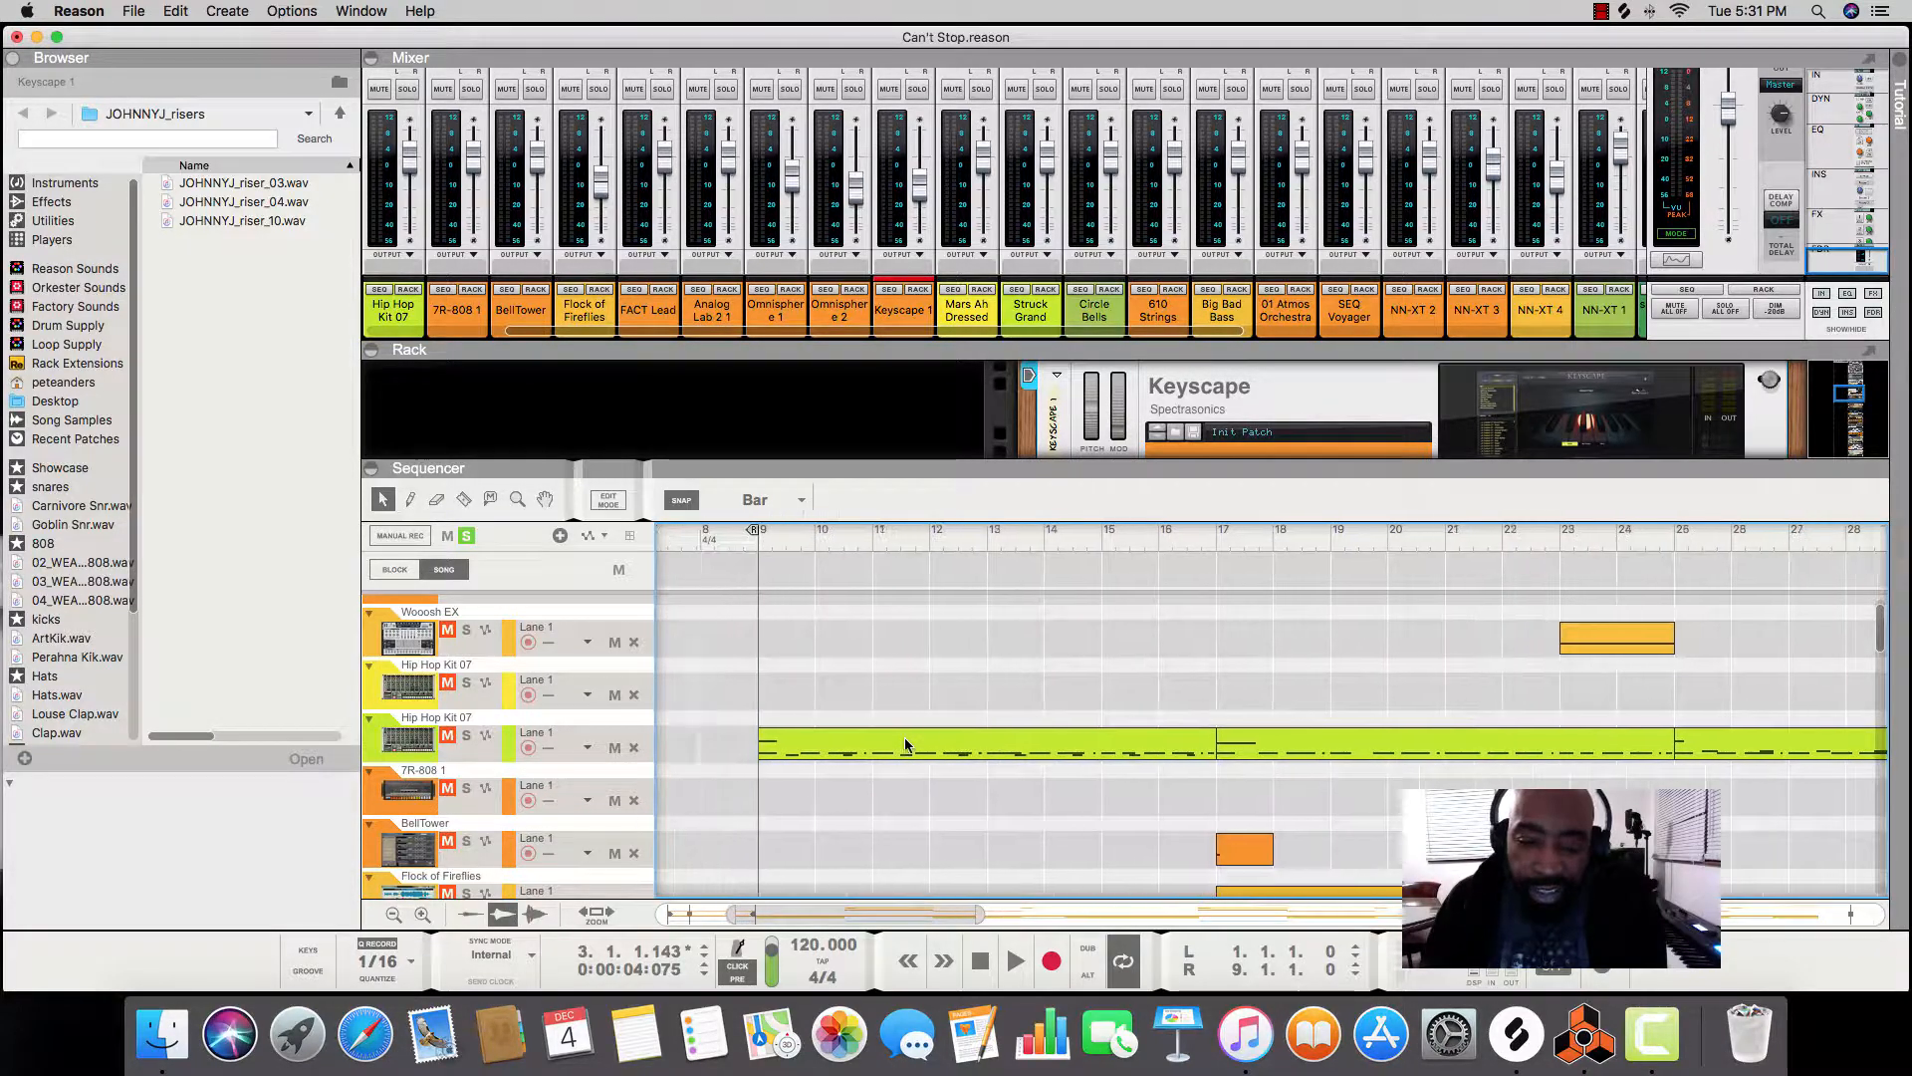
click(852, 751)
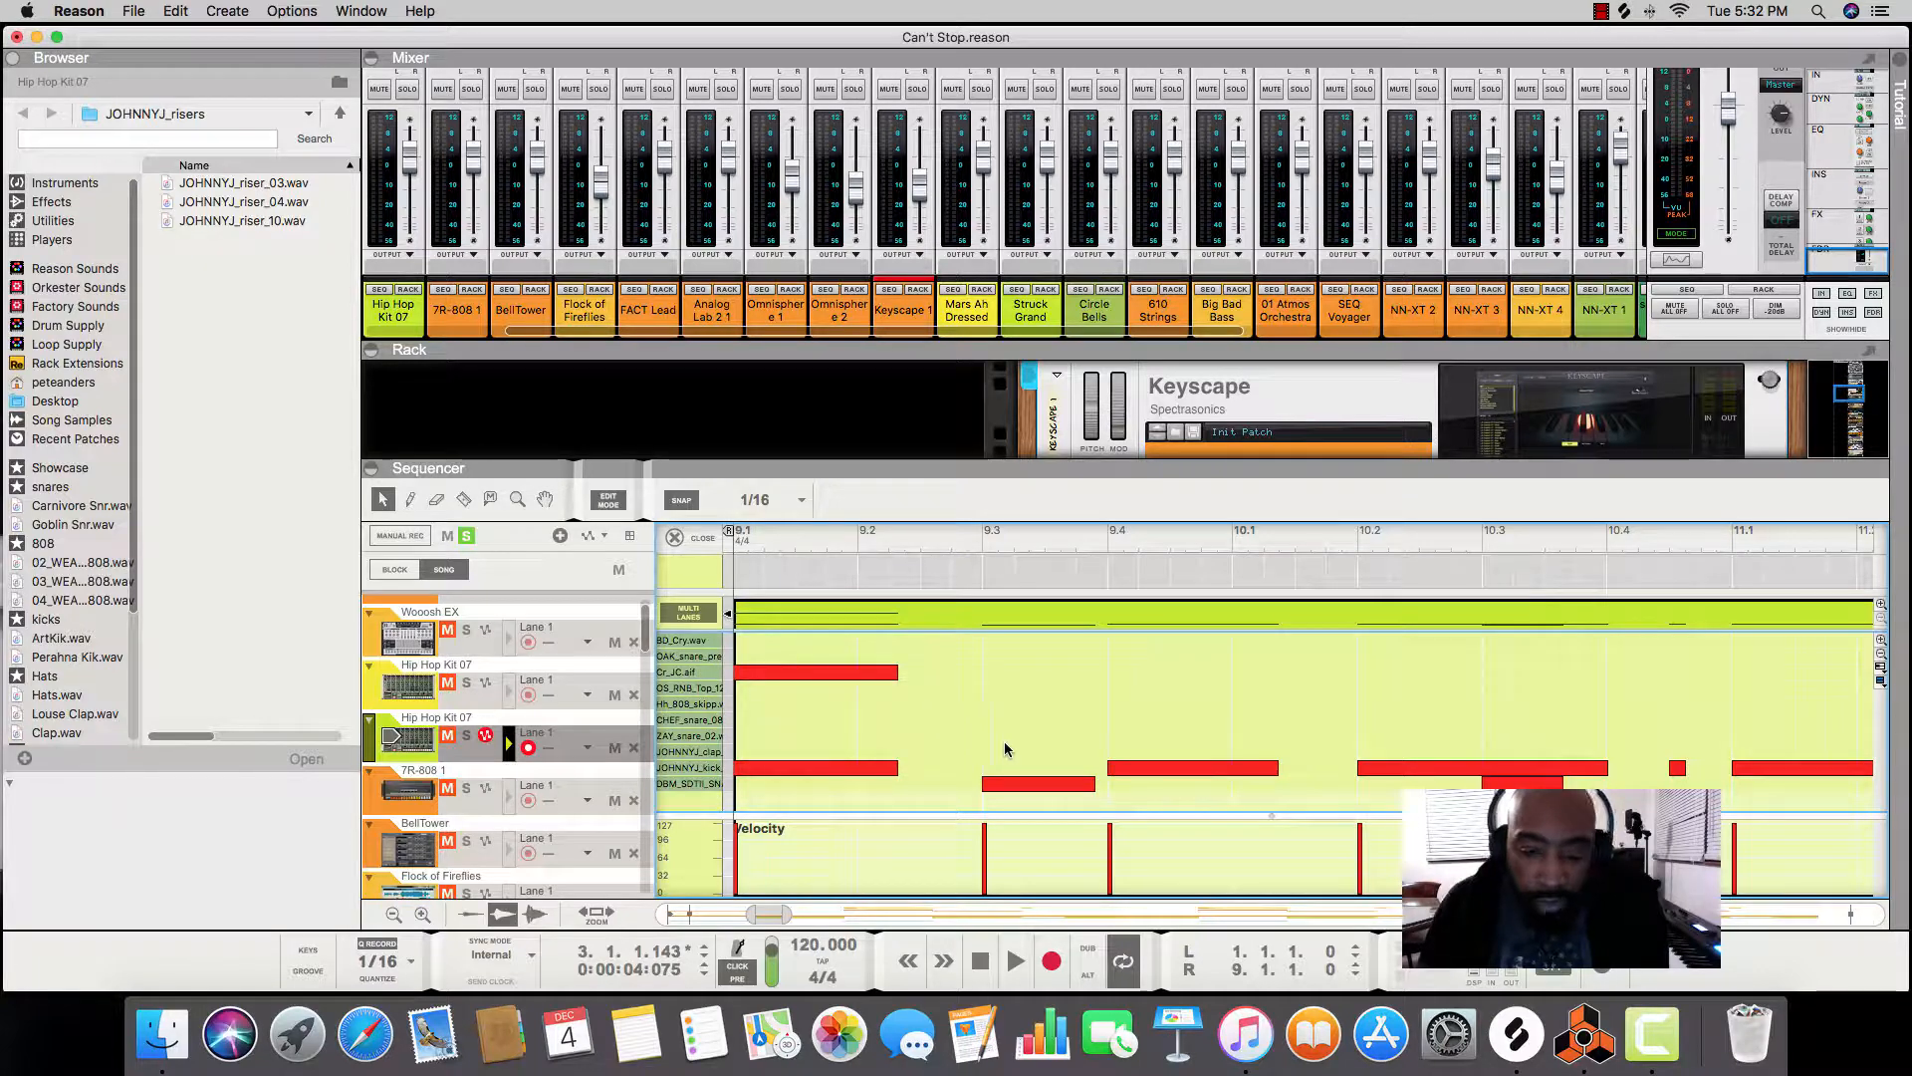
Delete all notes on the lowest drum lane (C1) of the Hip Hop Kit 07 clip and close the note editor.
scroll(1004, 741, right, 5)
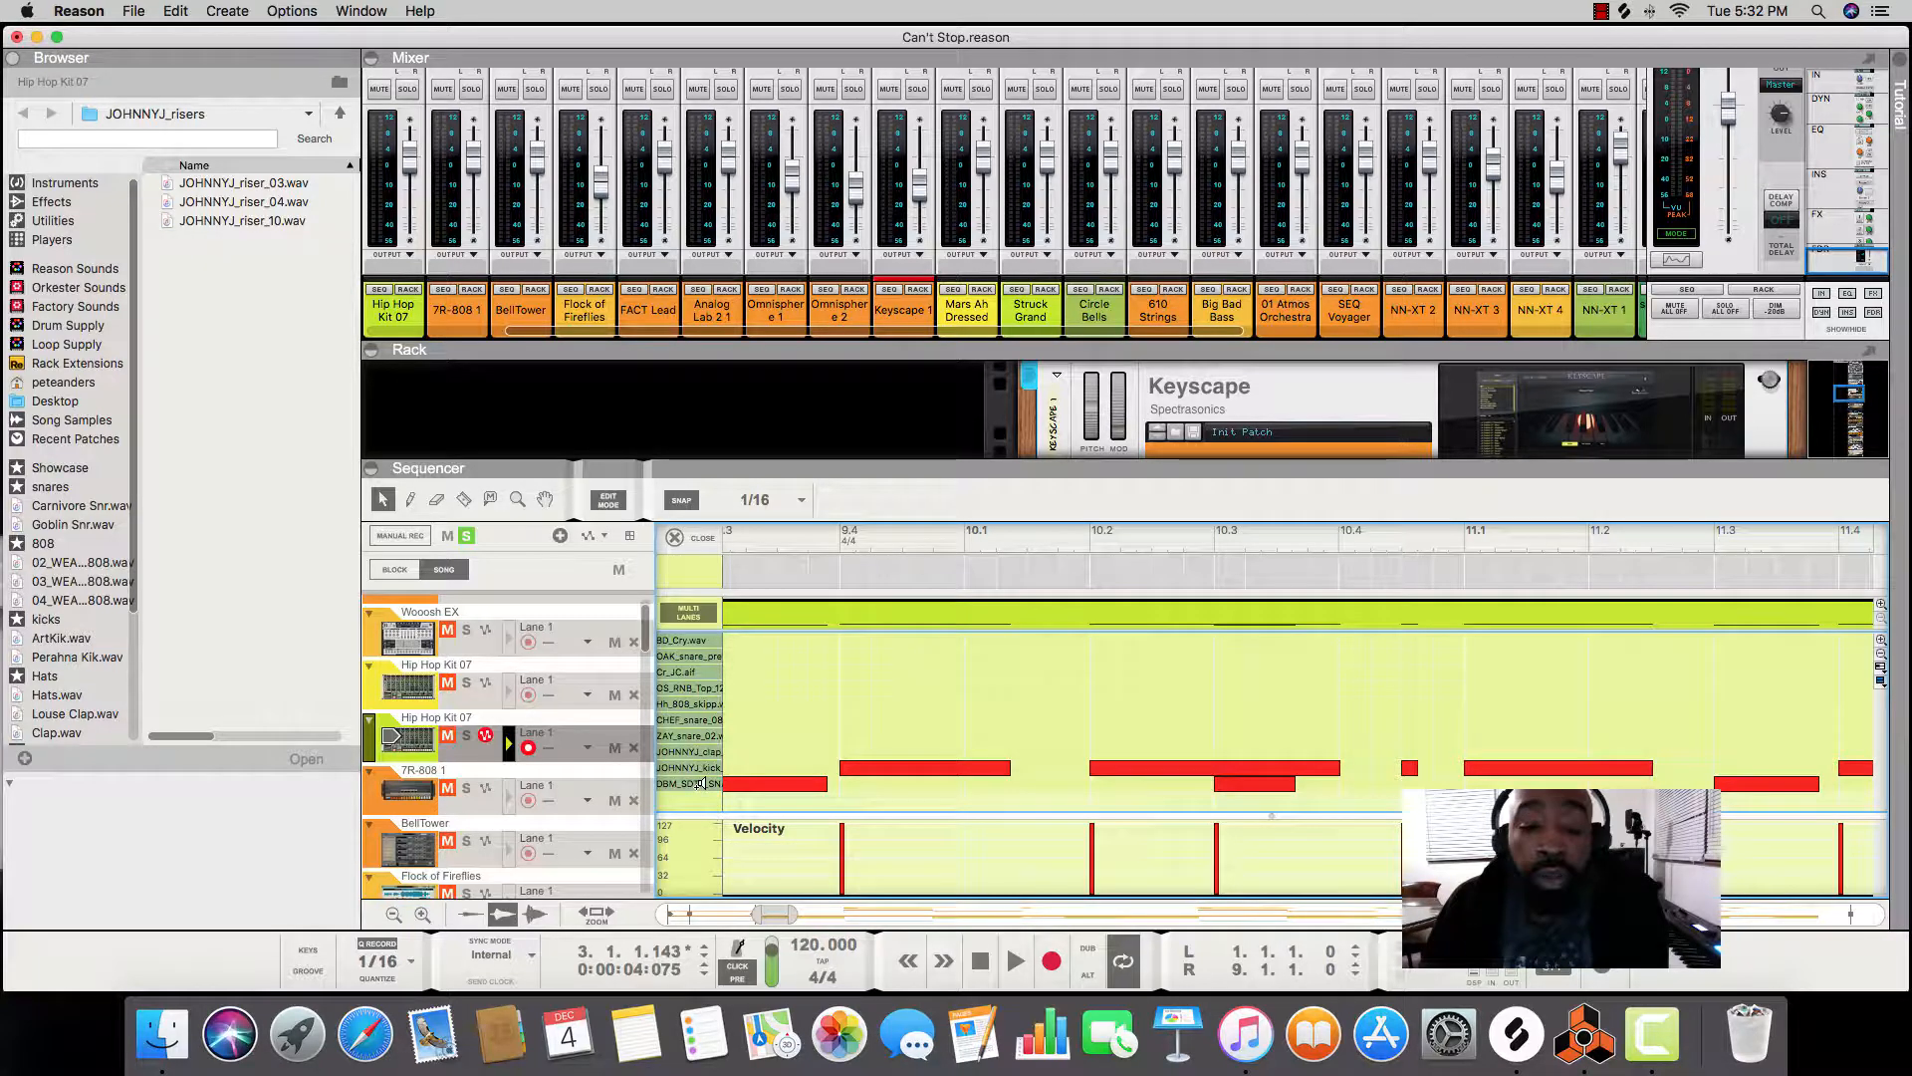
click(701, 783)
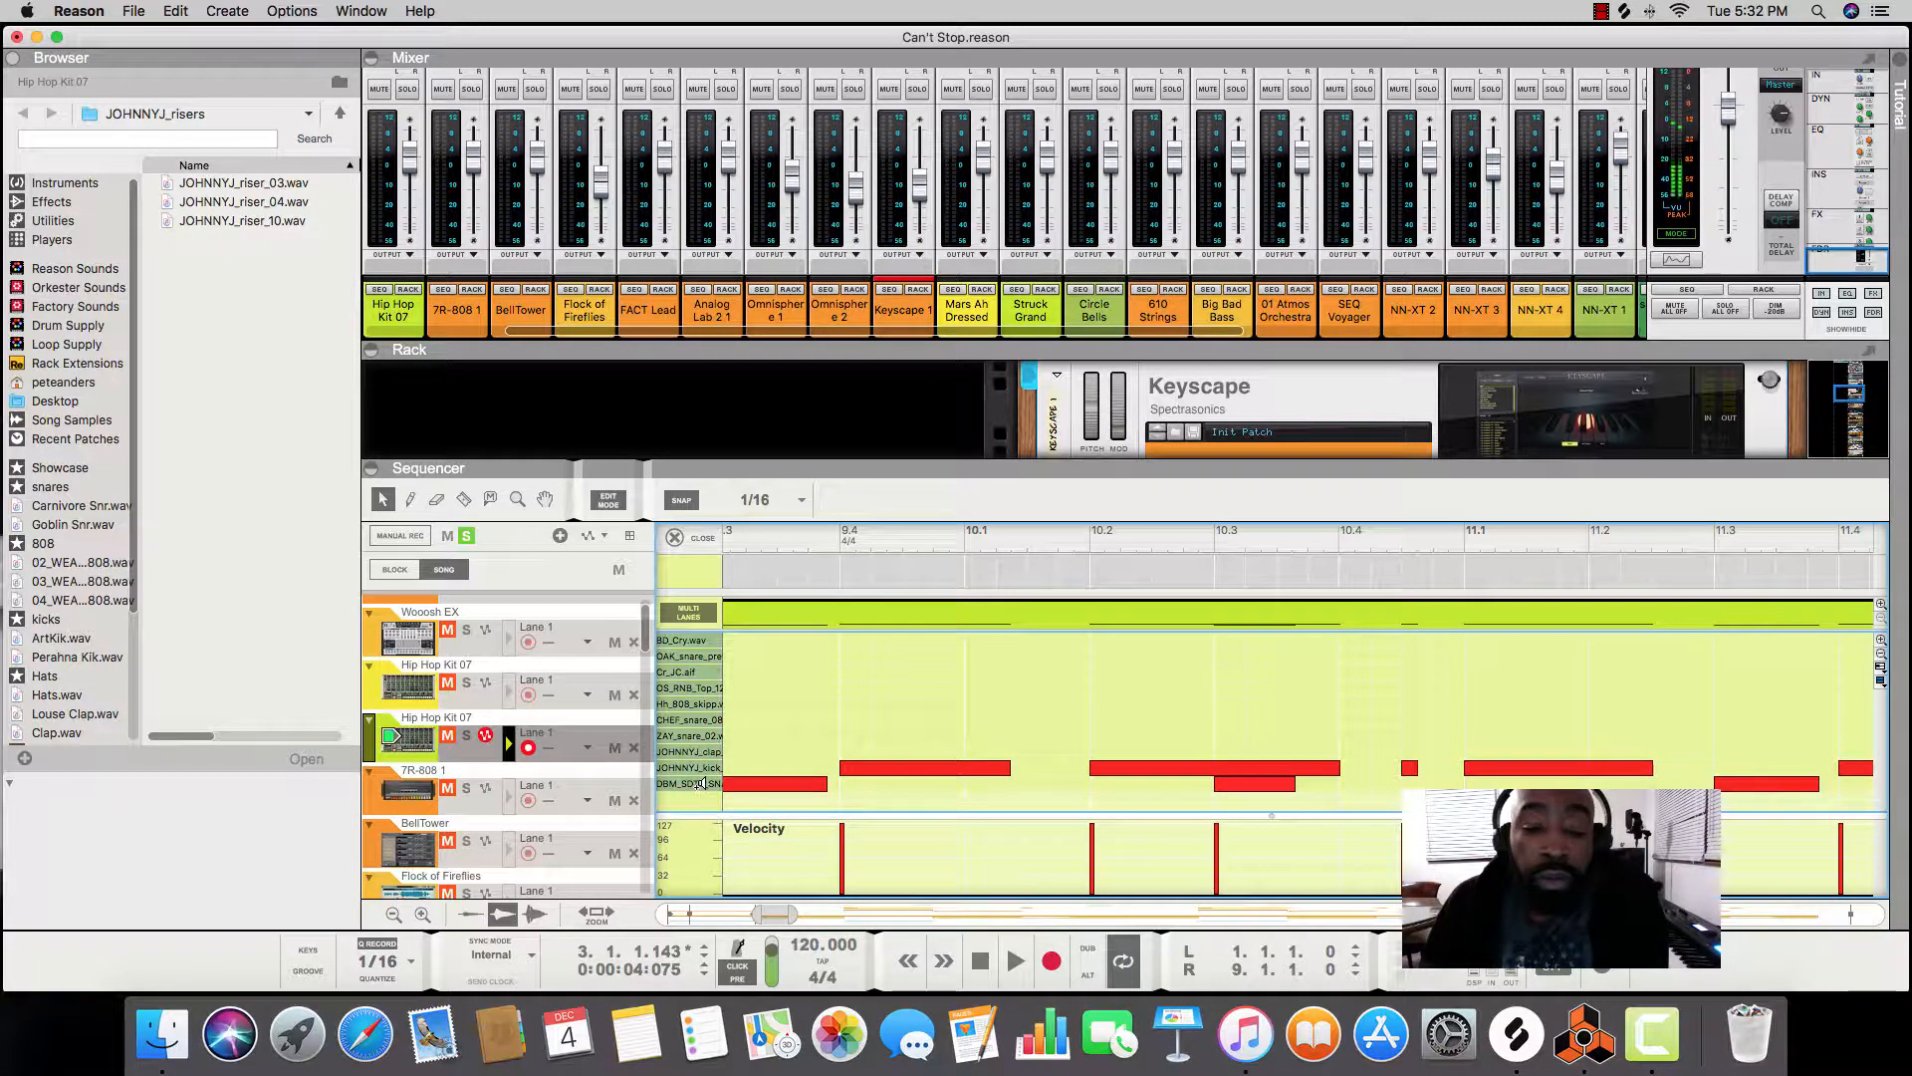
scroll(763, 783, right, 10)
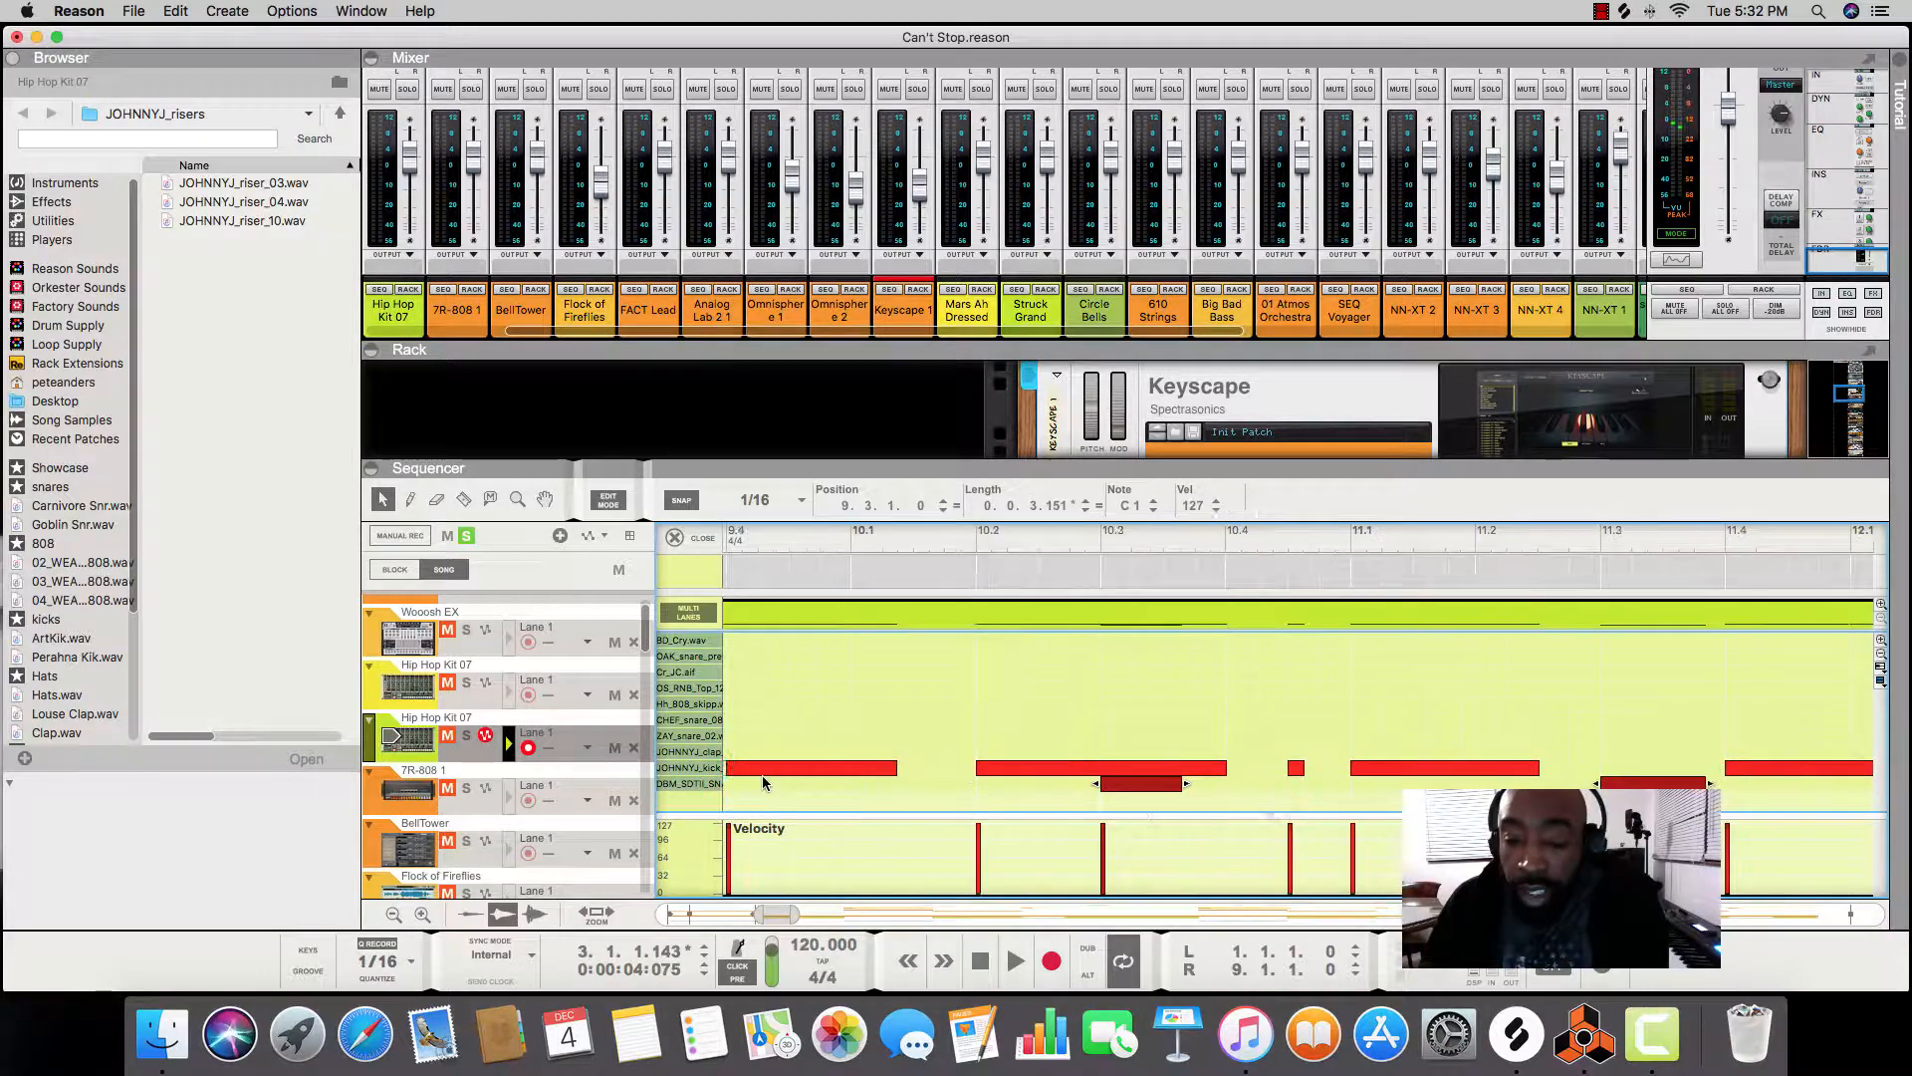
scroll(763, 783, left, 3)
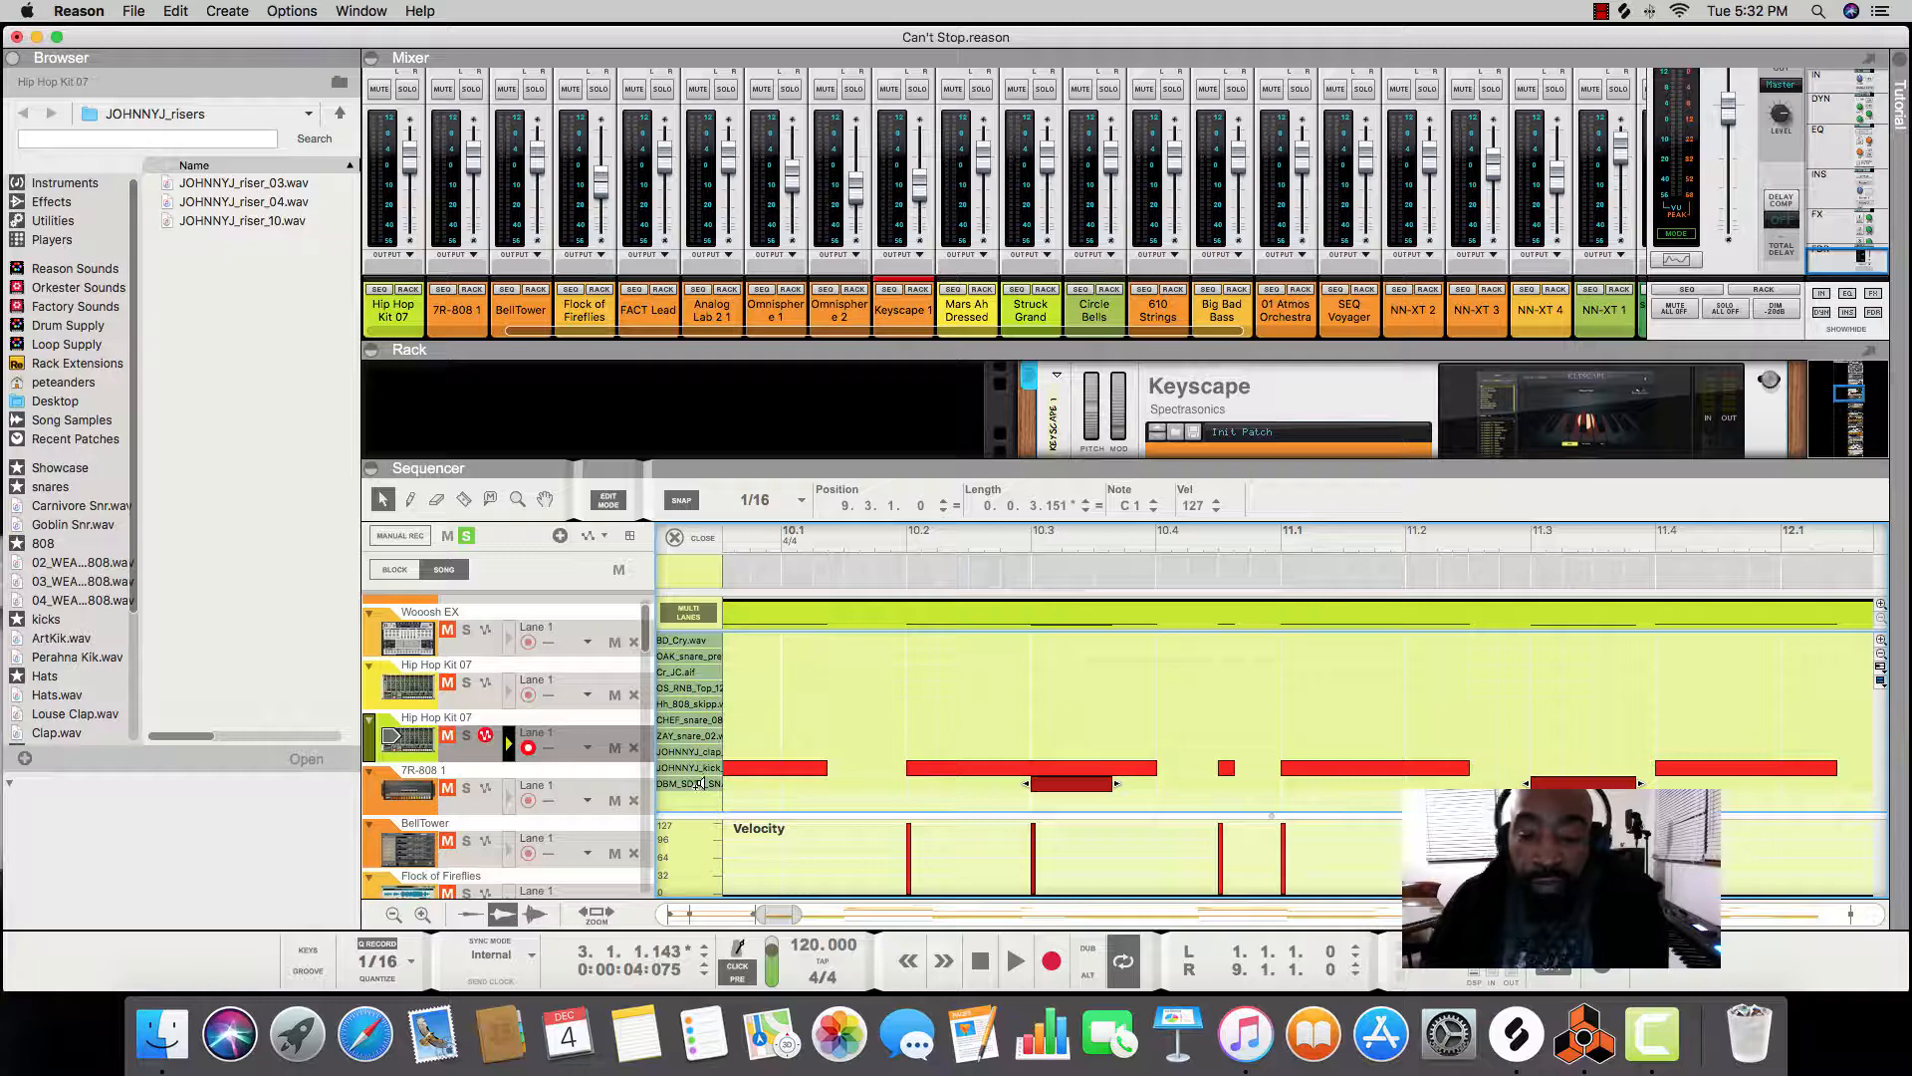
scroll(701, 783, left, 1)
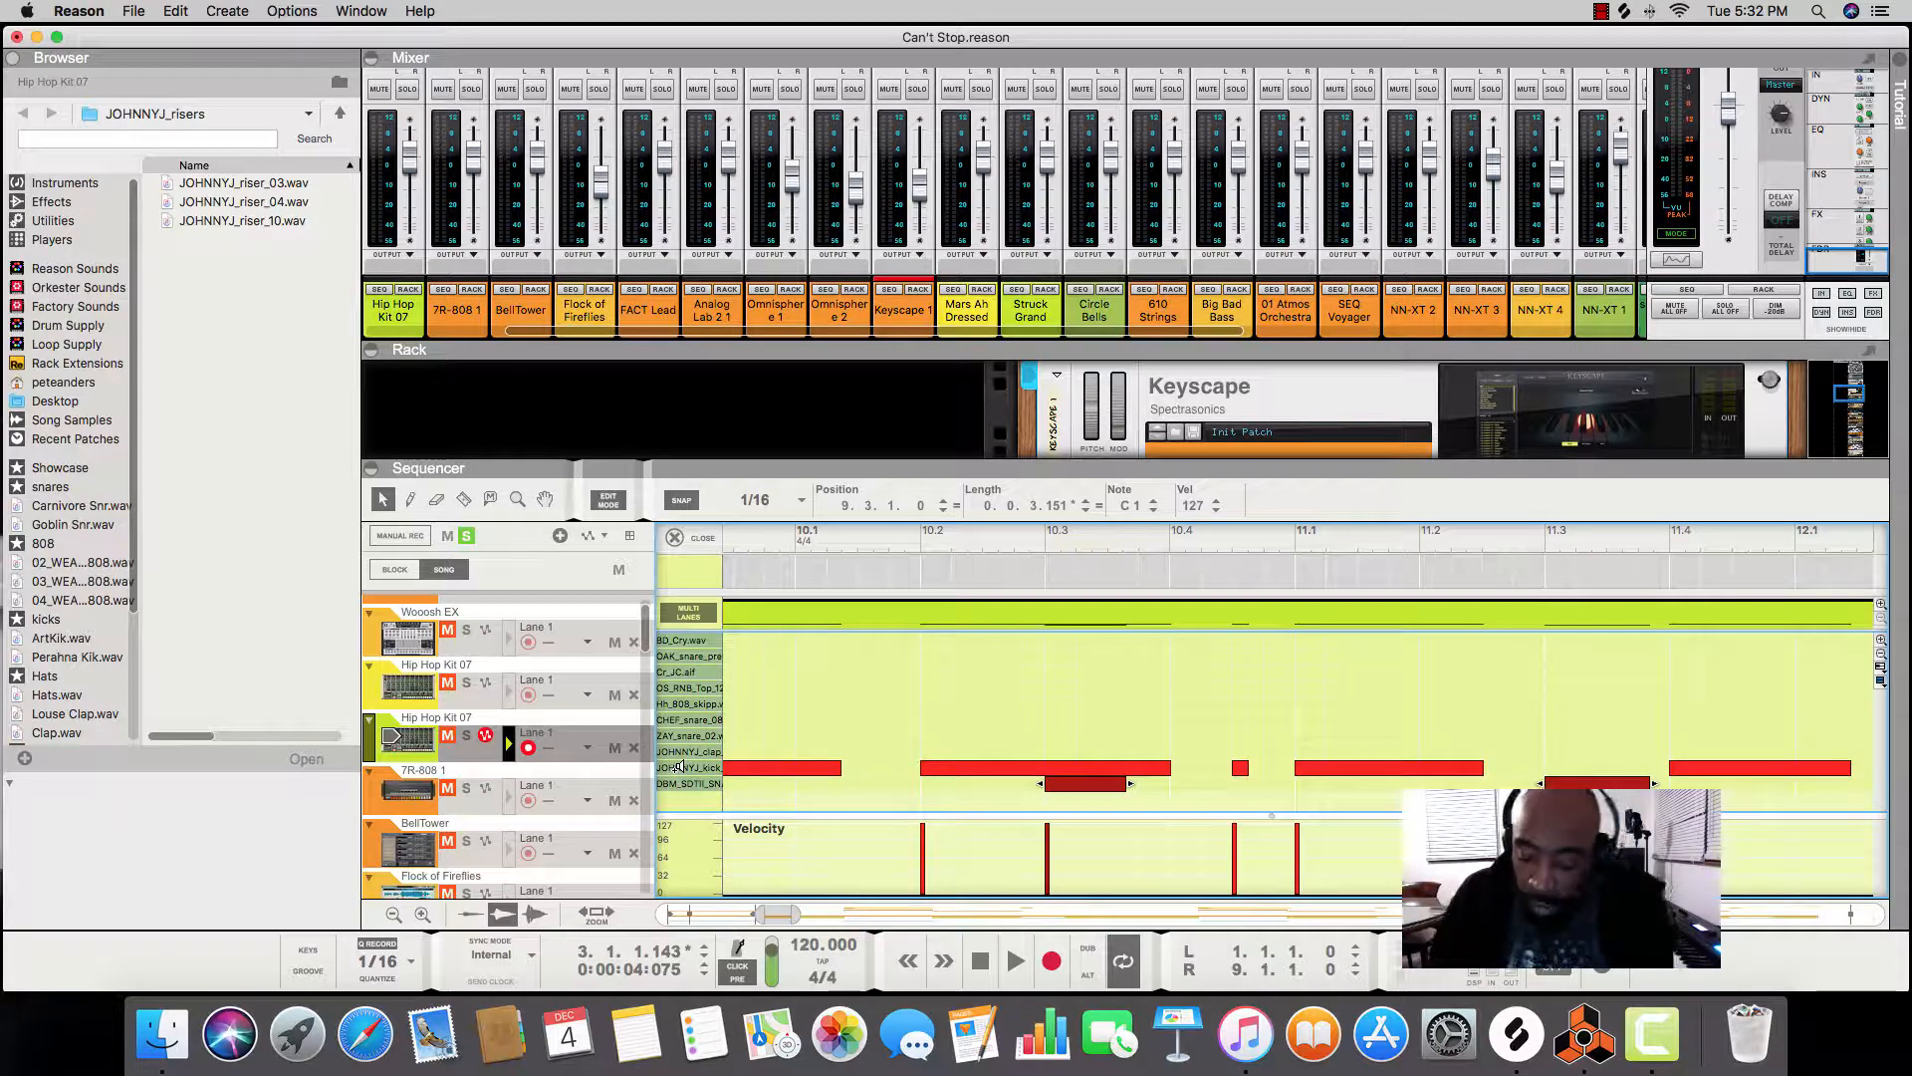
key(Delete)
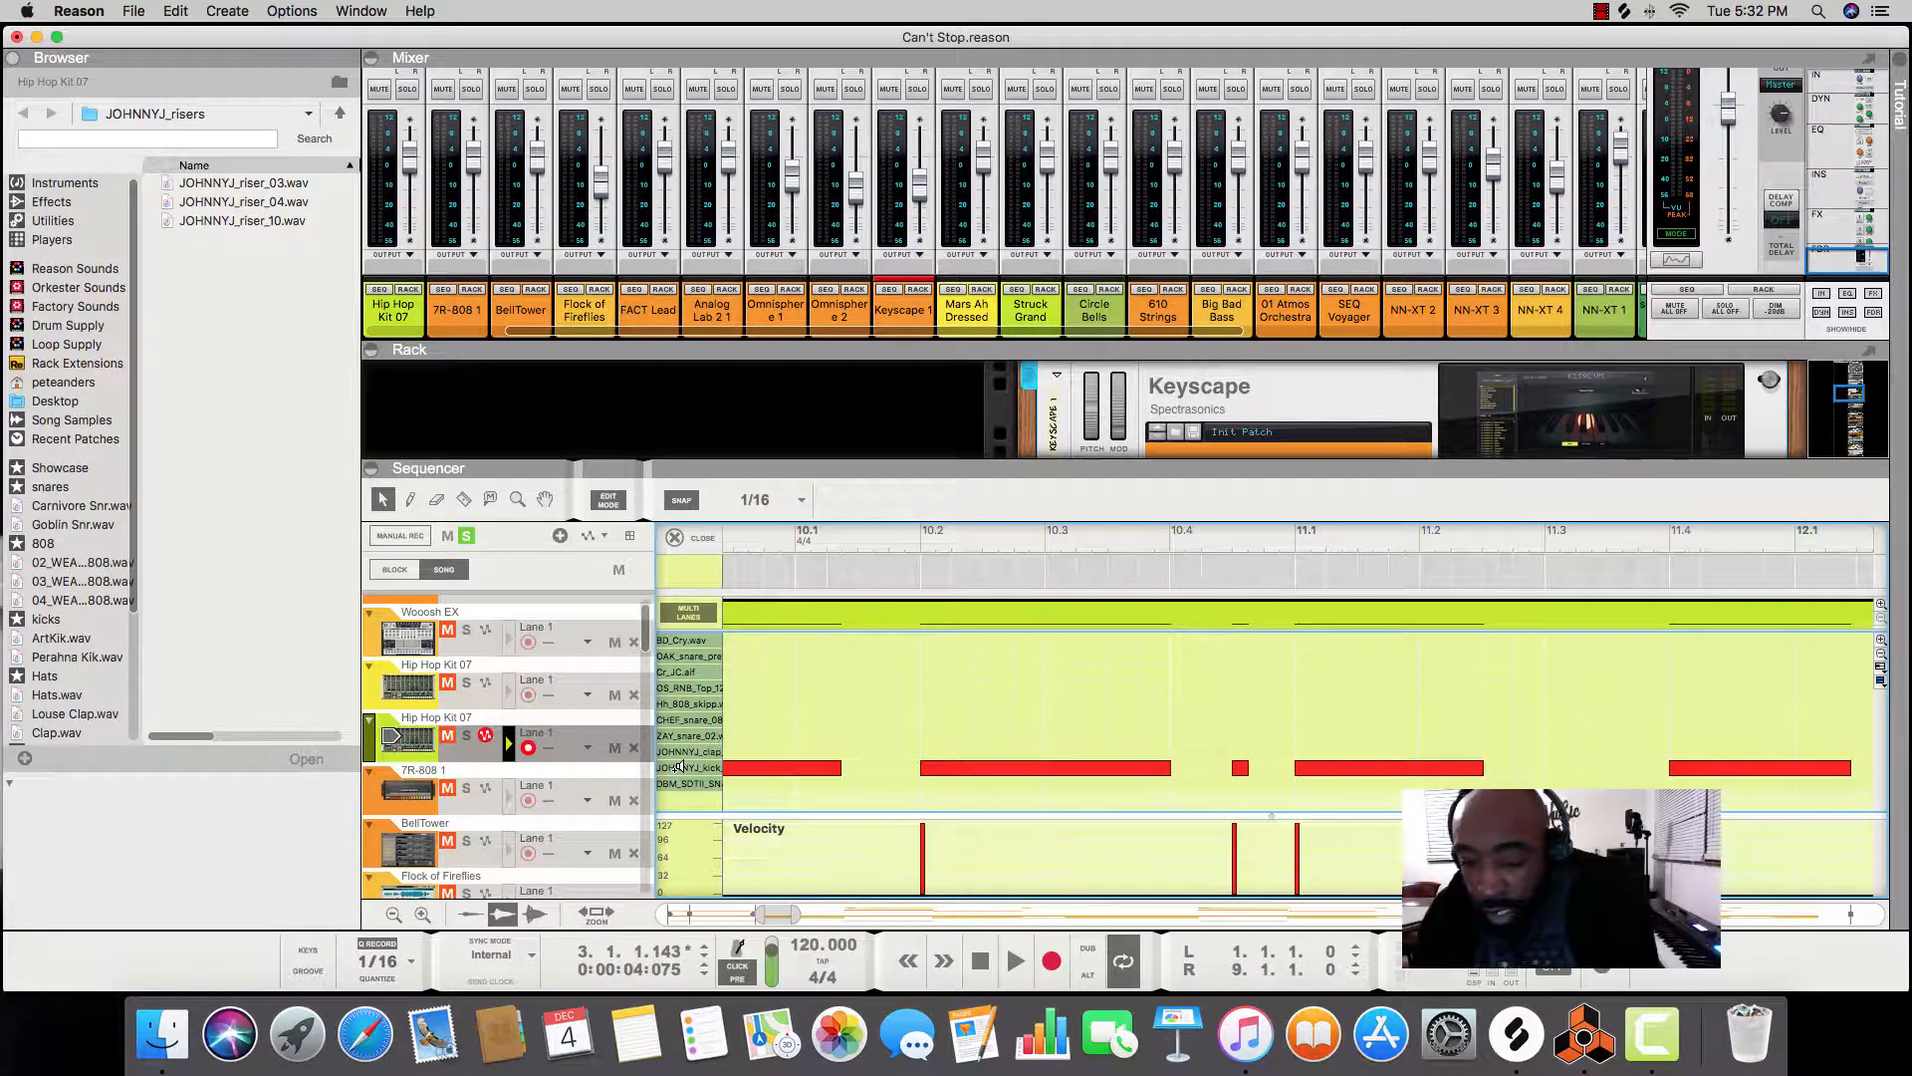
click(674, 538)
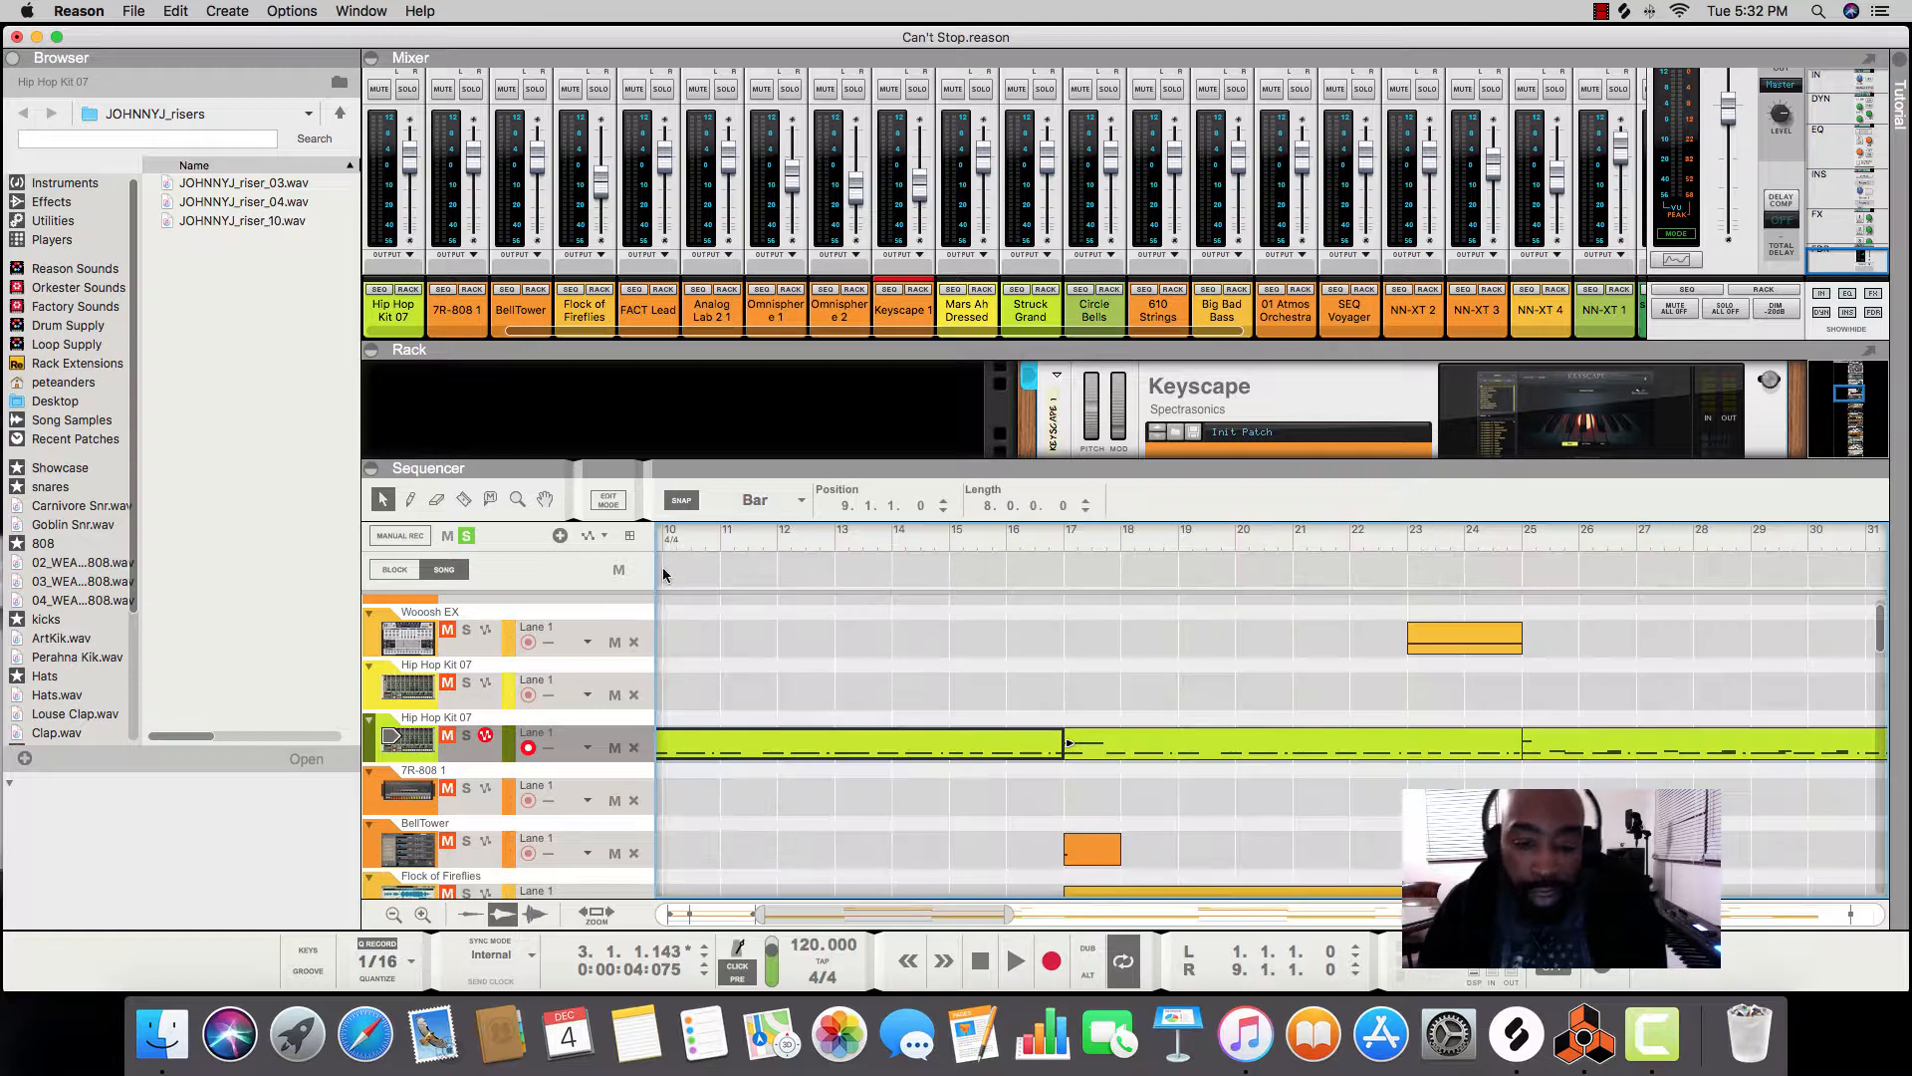
Try to trim the start of the Hip Hop Kit 07 clip with Bar snapping, bringing it back to bar 9.
scroll(910, 792, down, 1)
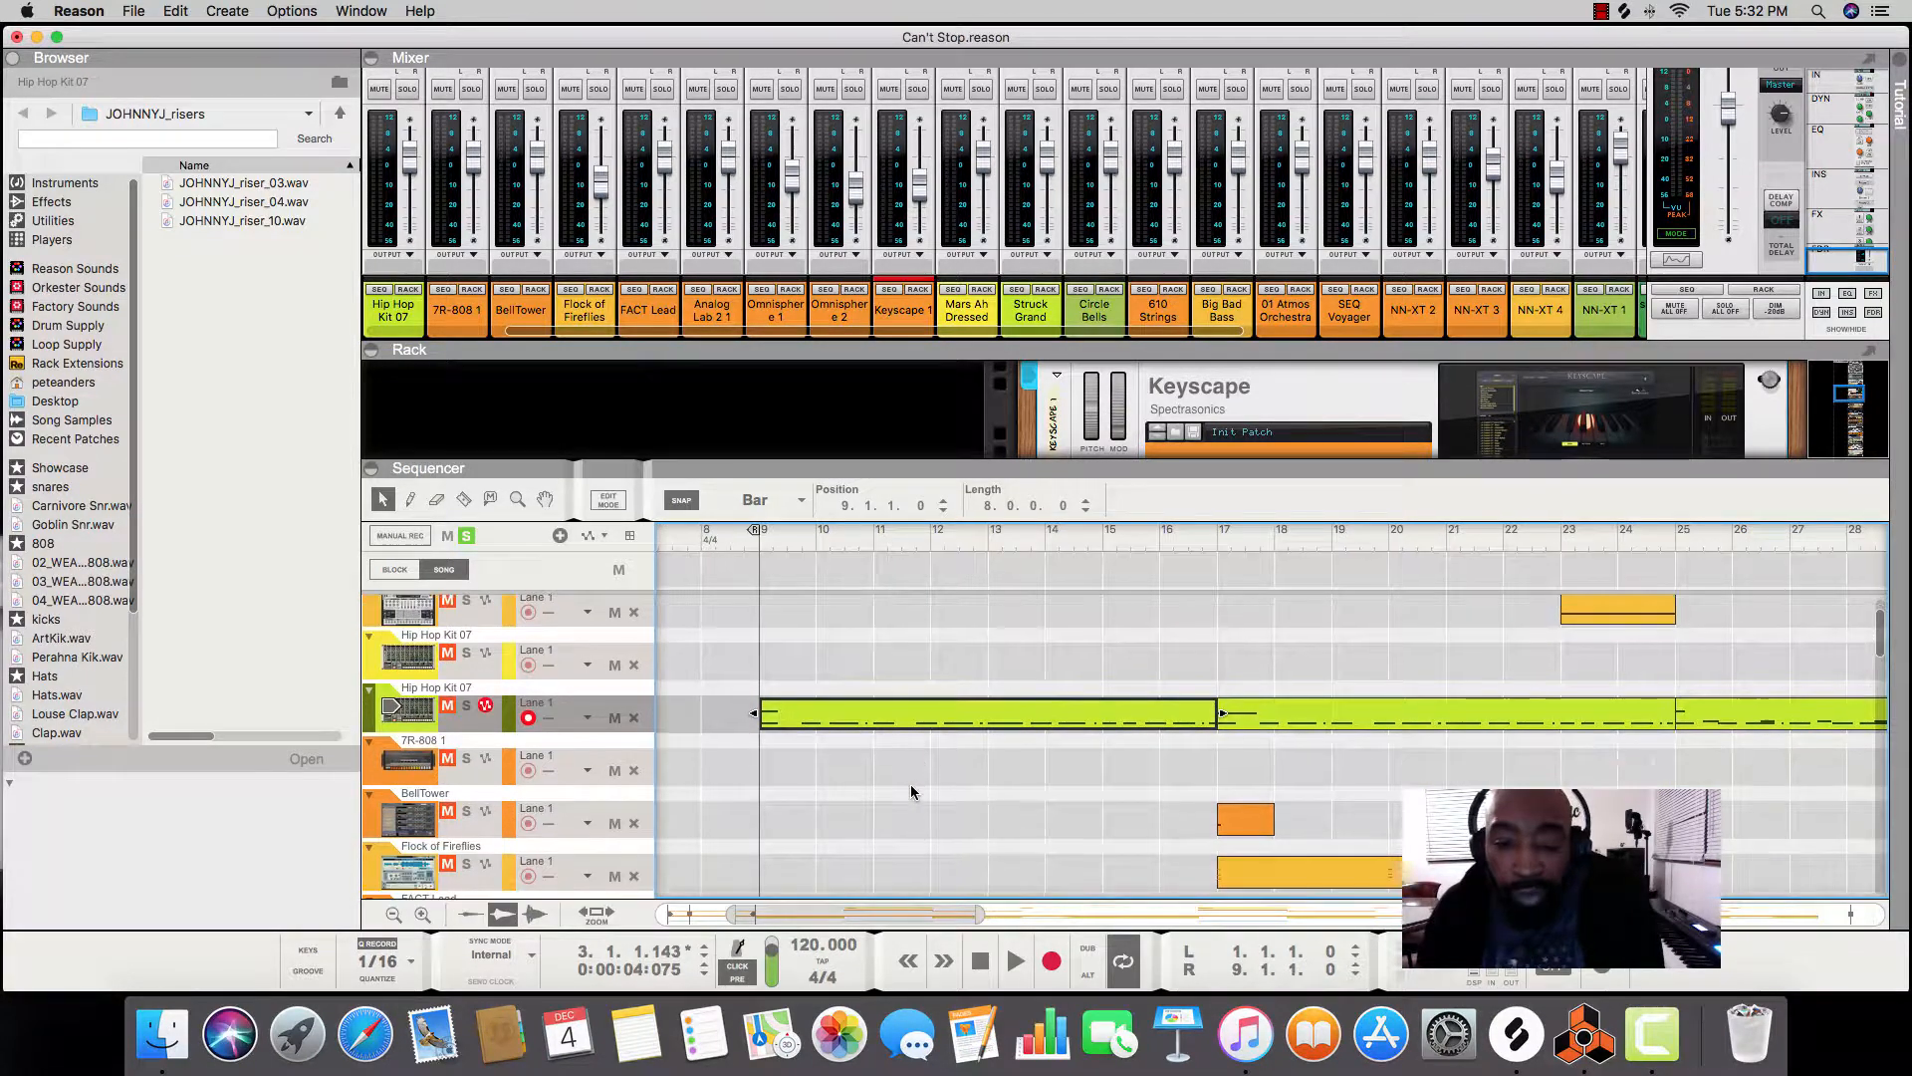
scroll(910, 792, right, 1)
scroll(911, 792, left, 1)
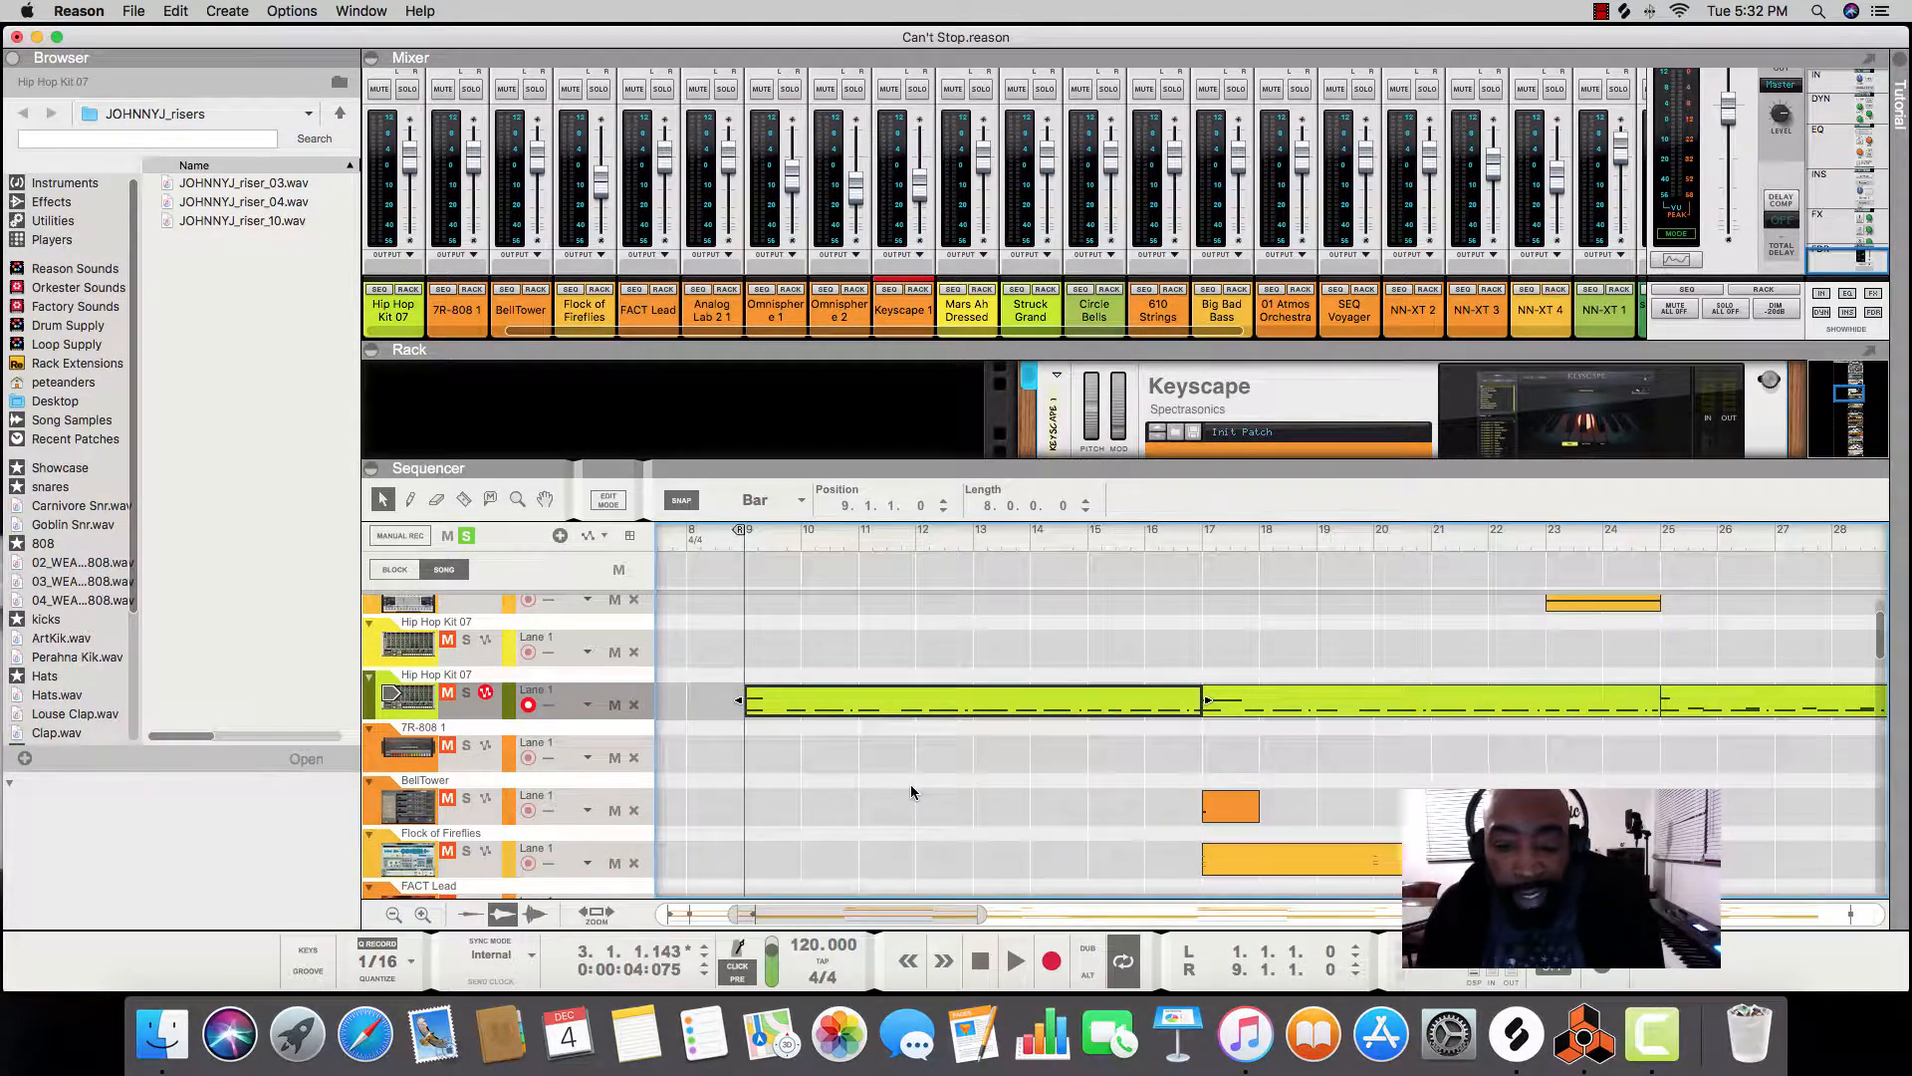
scroll(910, 792, down, 1)
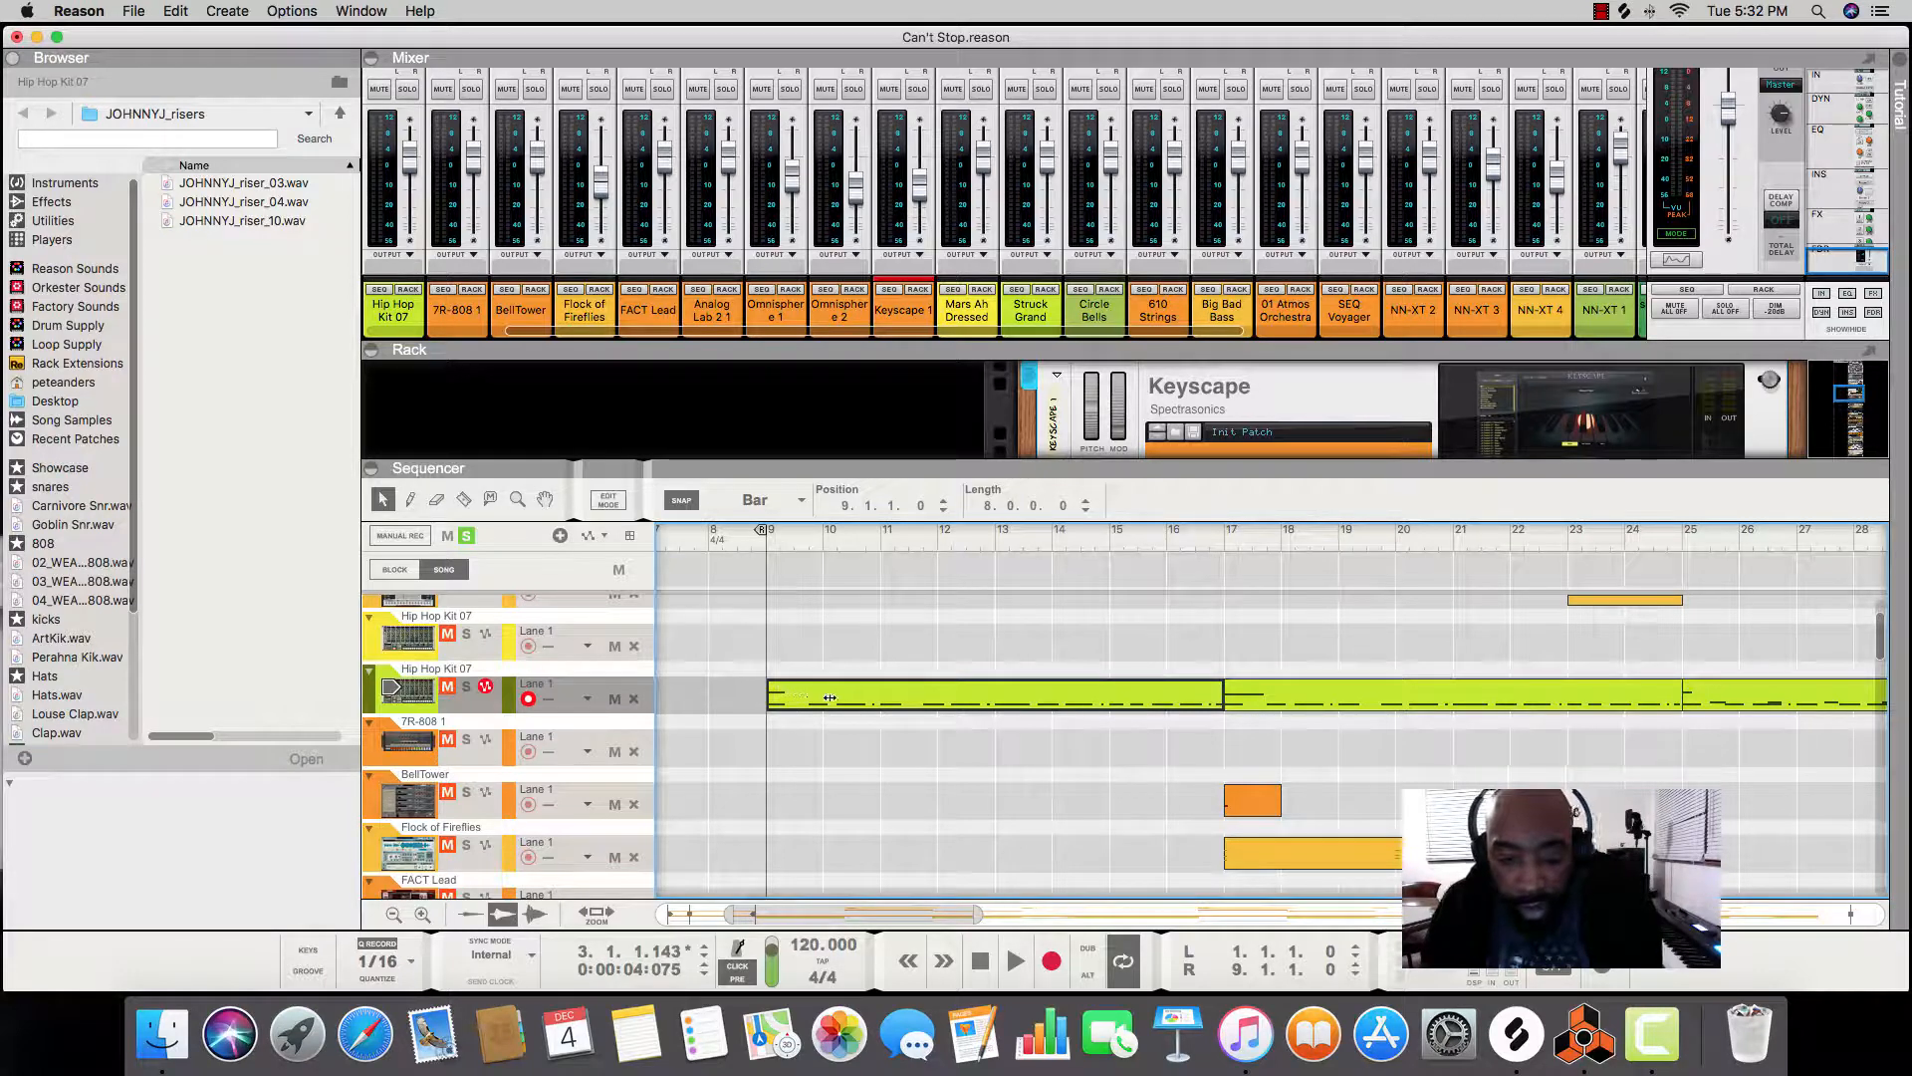
mouse_move(830, 698)
mouse_down()
mouse_move(1064, 695)
mouse_move(808, 704)
mouse_up()
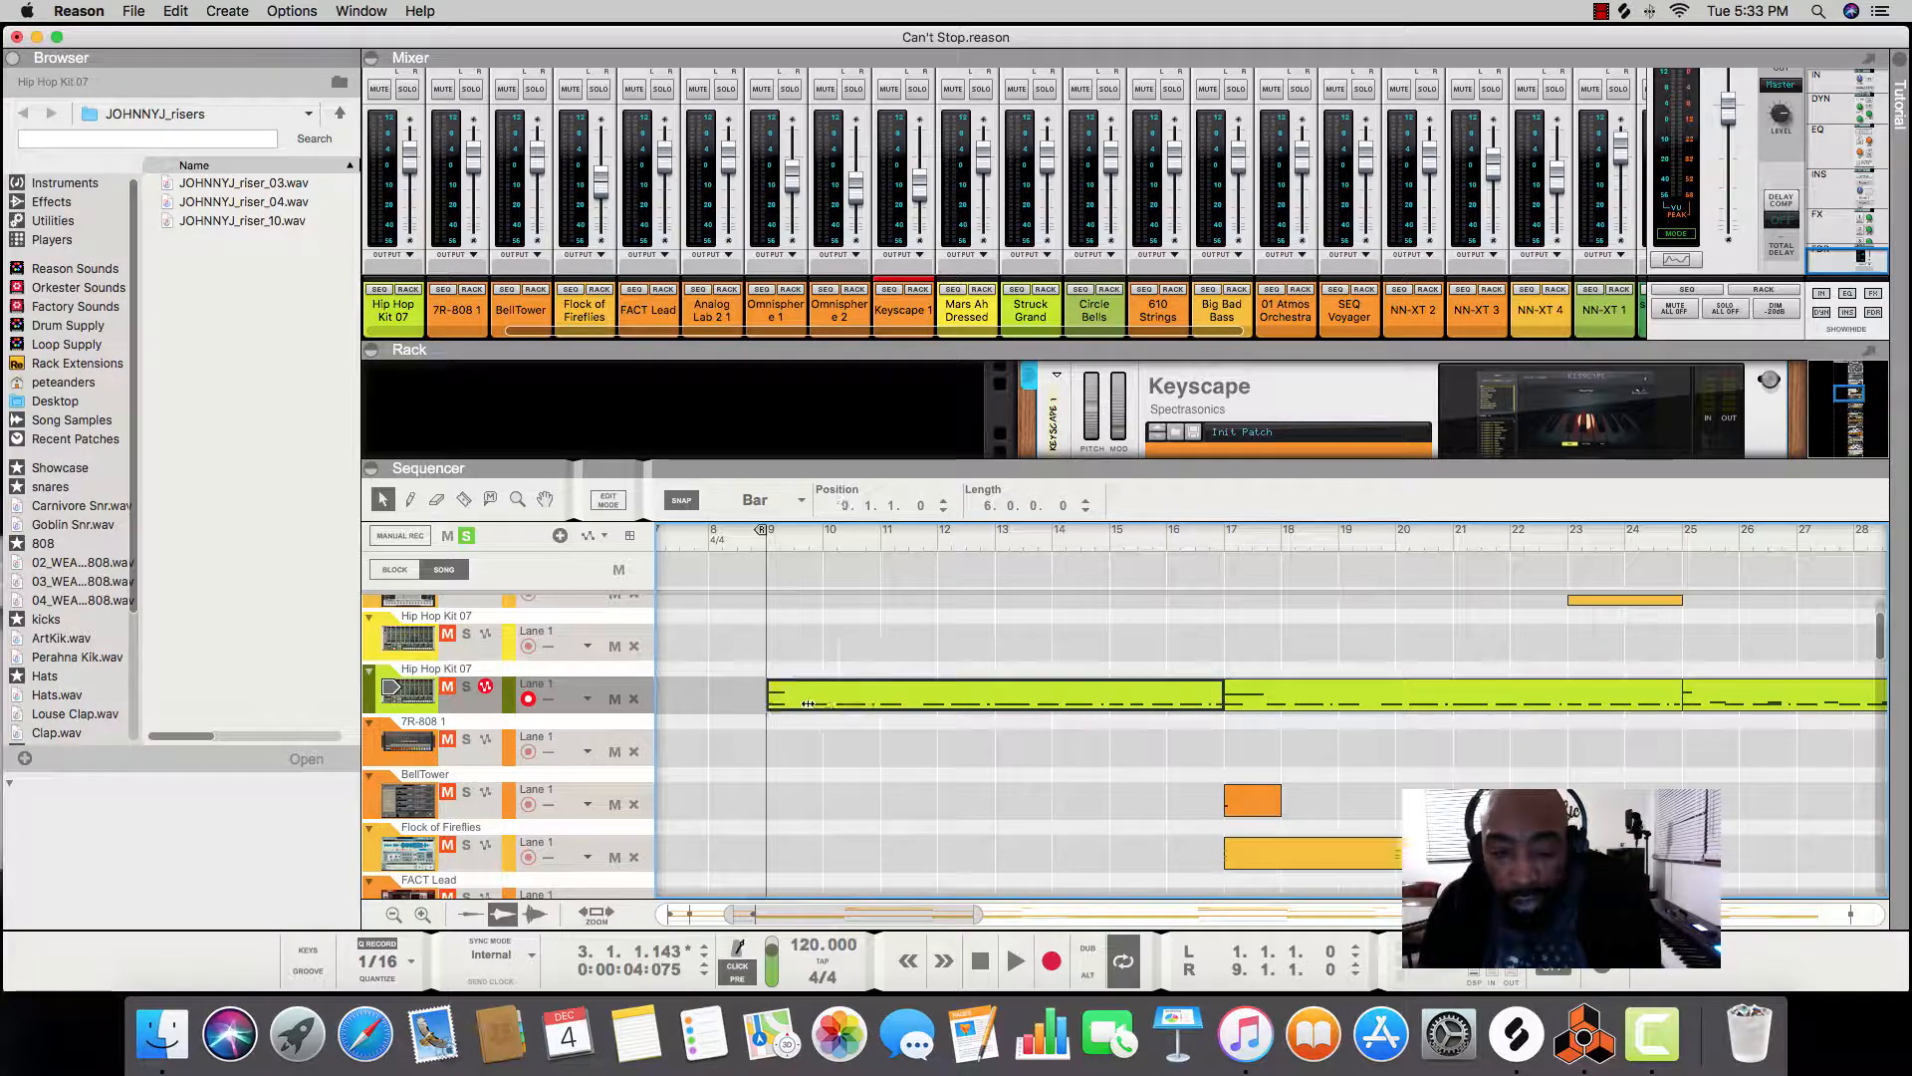
scroll(807, 705, down, 1)
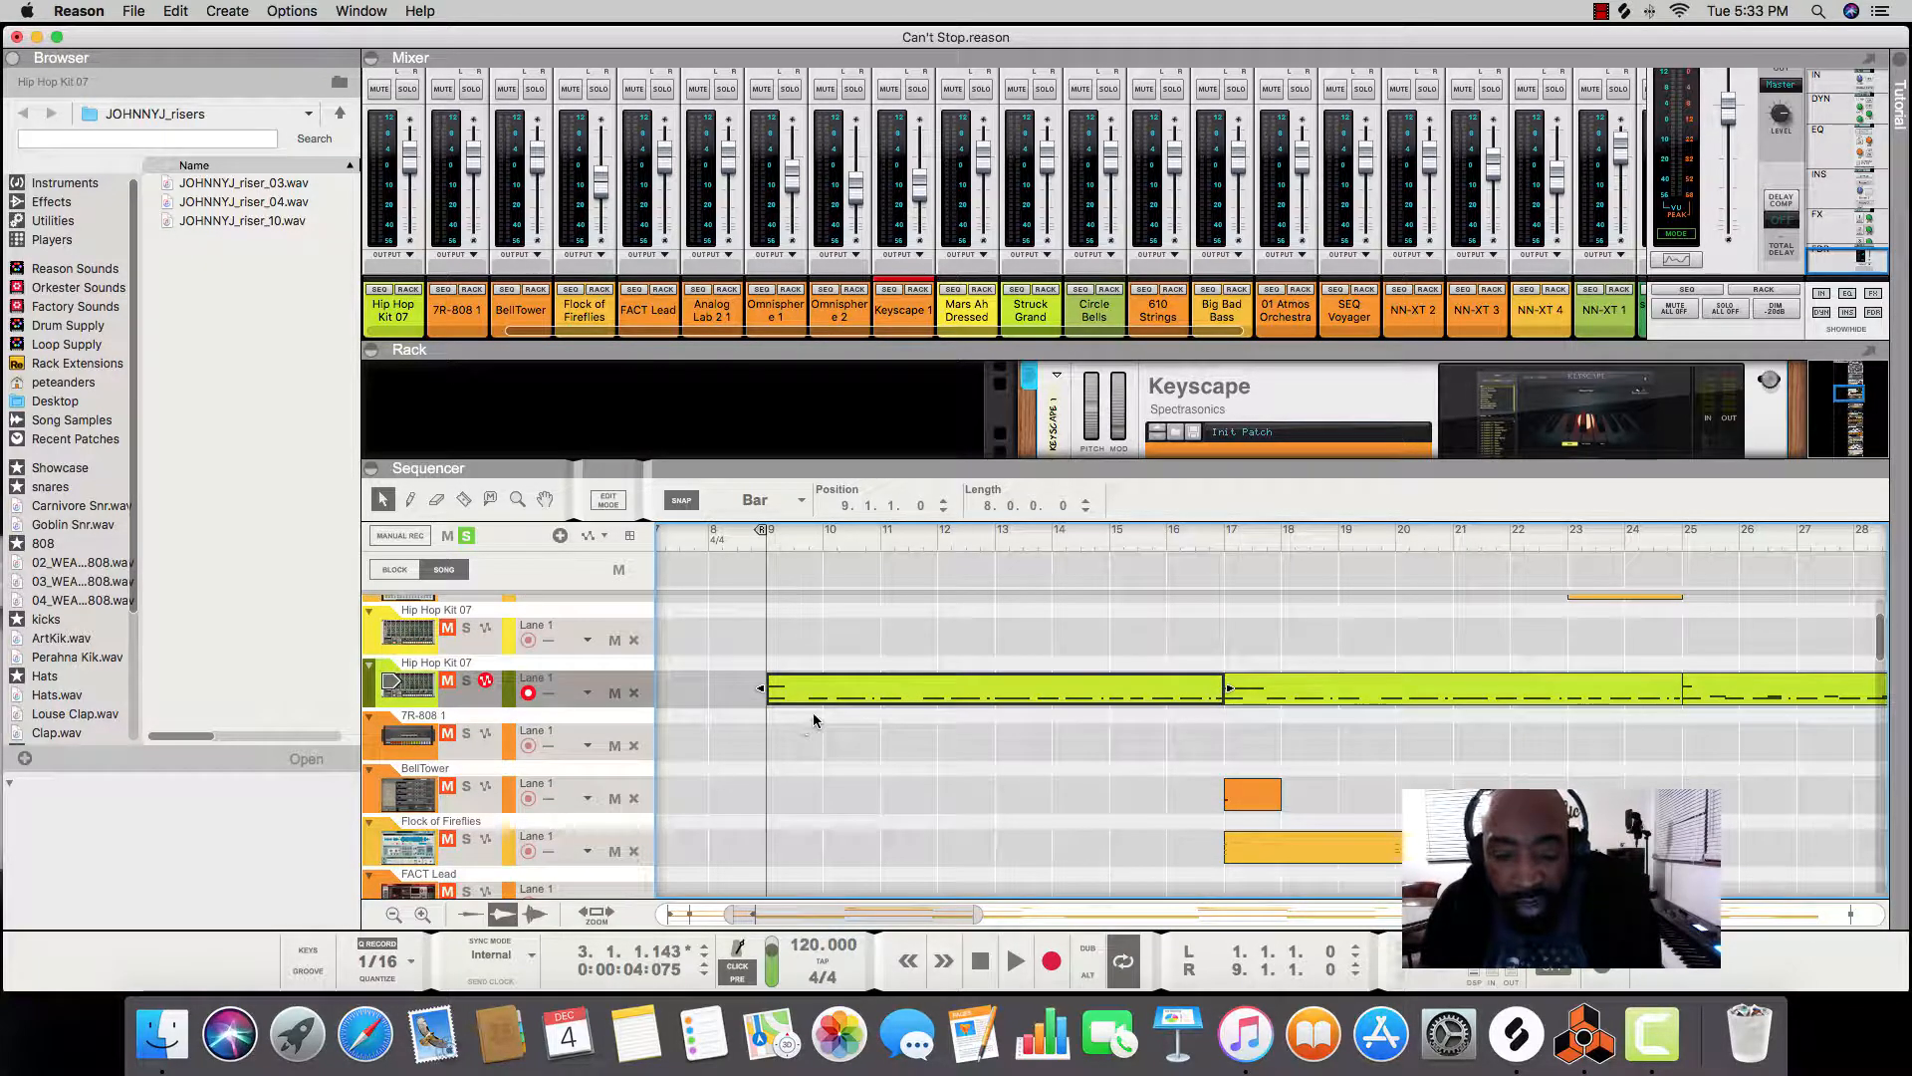
Set the snap value to 1/32 and try trimming the Hip Hop Kit 07 clip's start, restoring it to position 9.1.1.0.
click(802, 502)
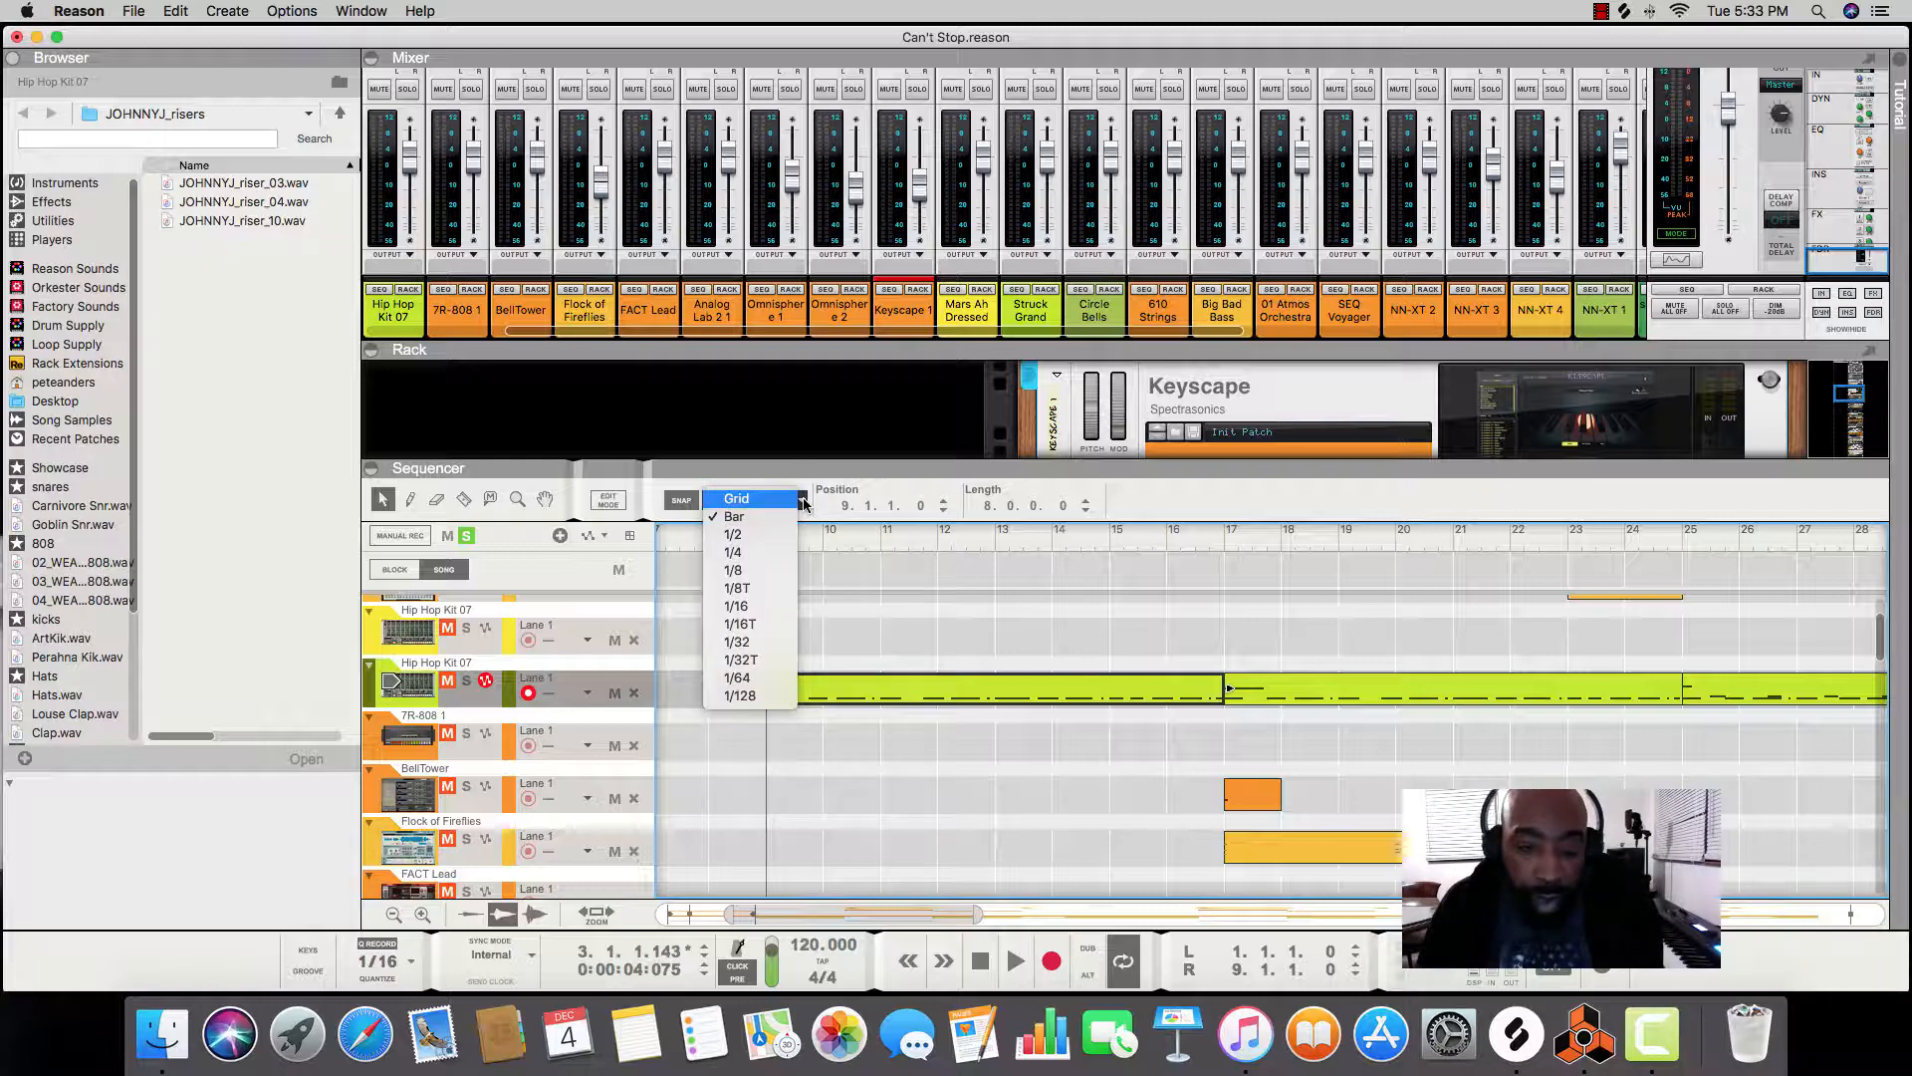
click(779, 645)
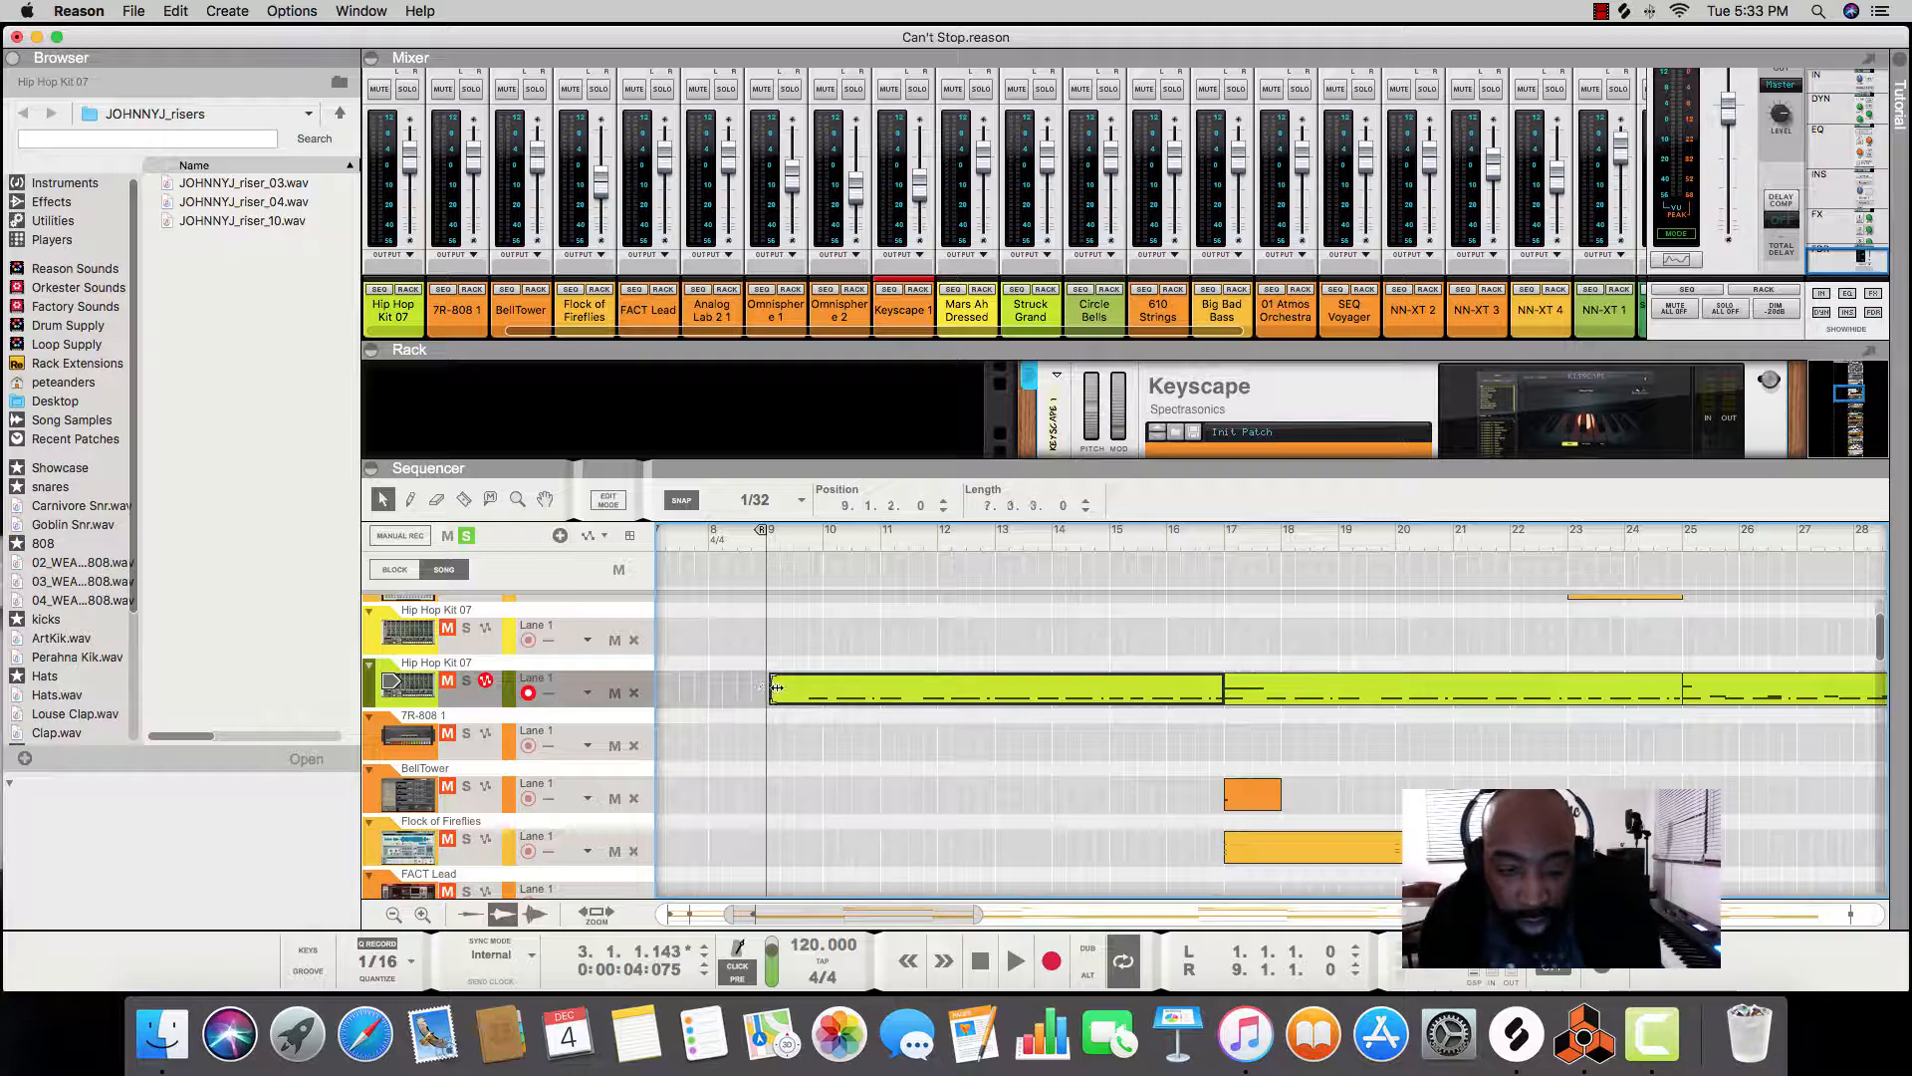
drag(777, 688, 800, 688)
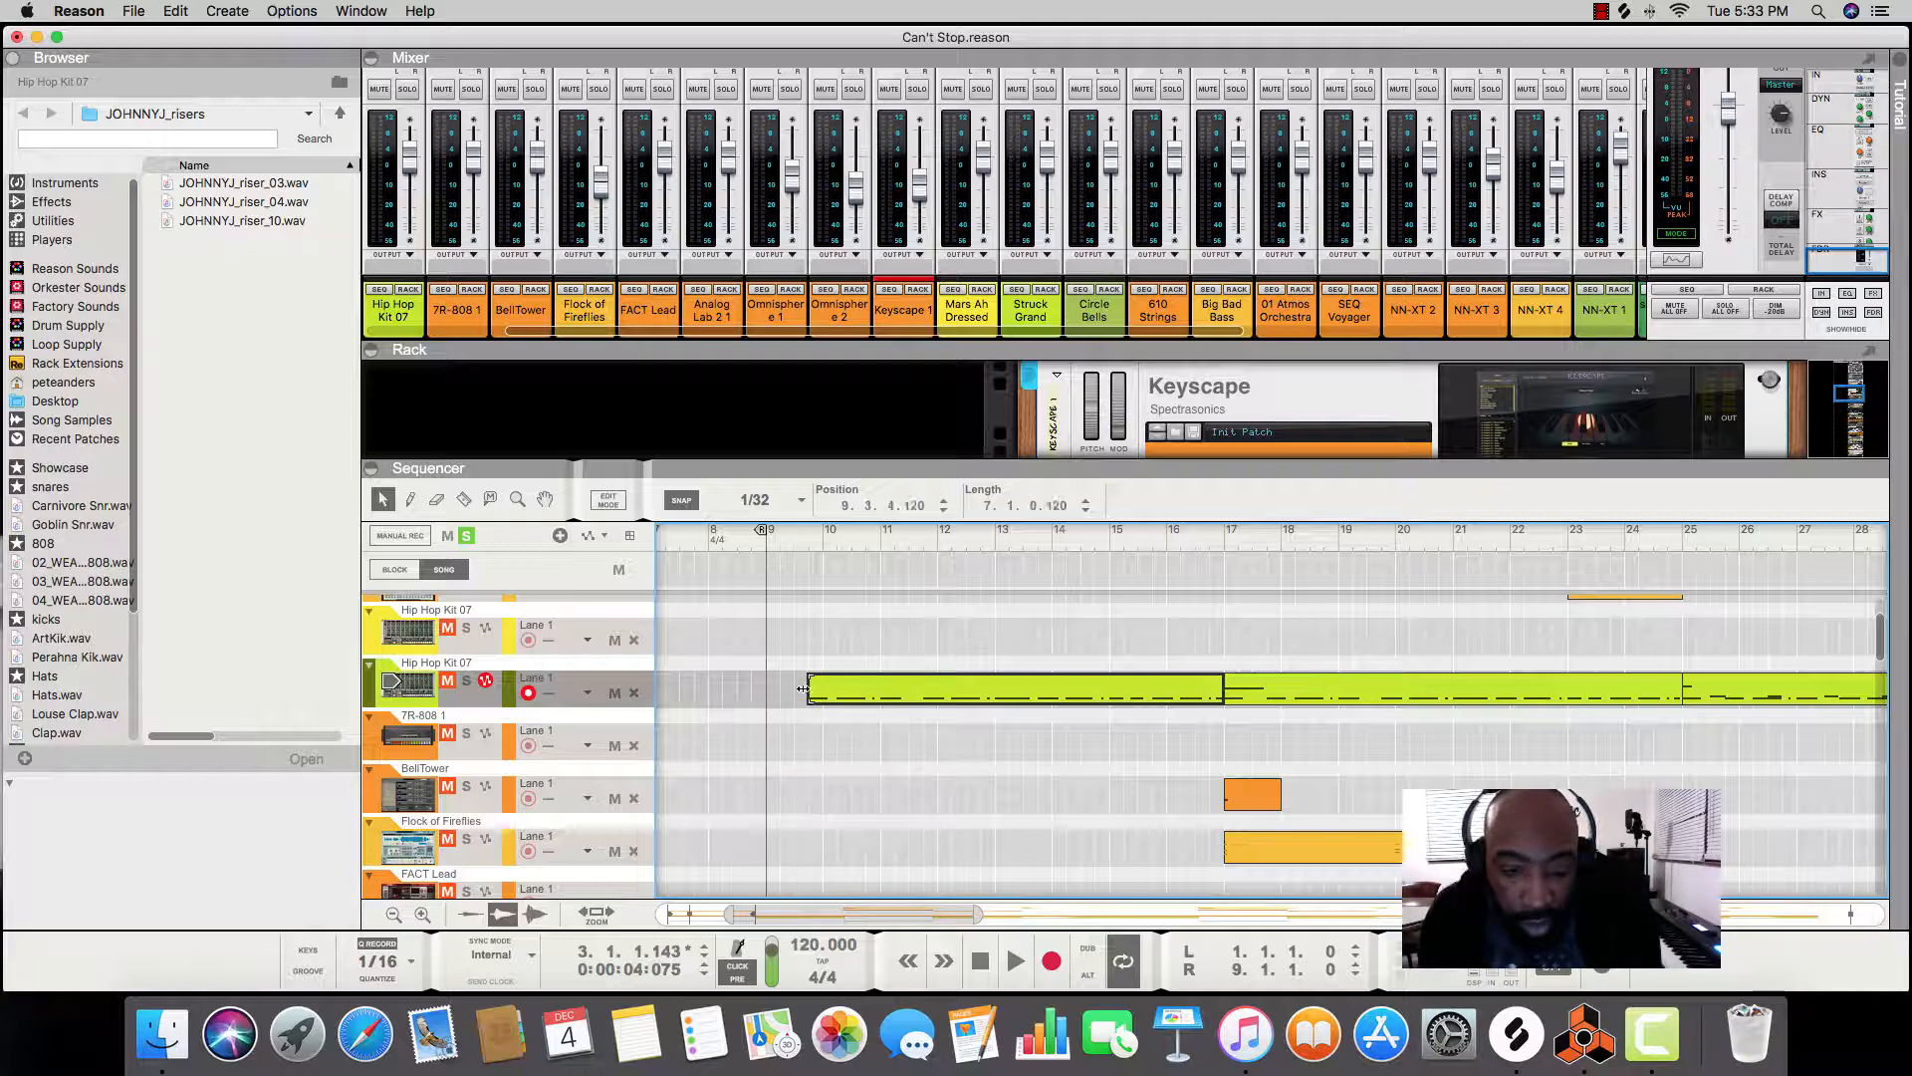
drag(806, 688, 763, 694)
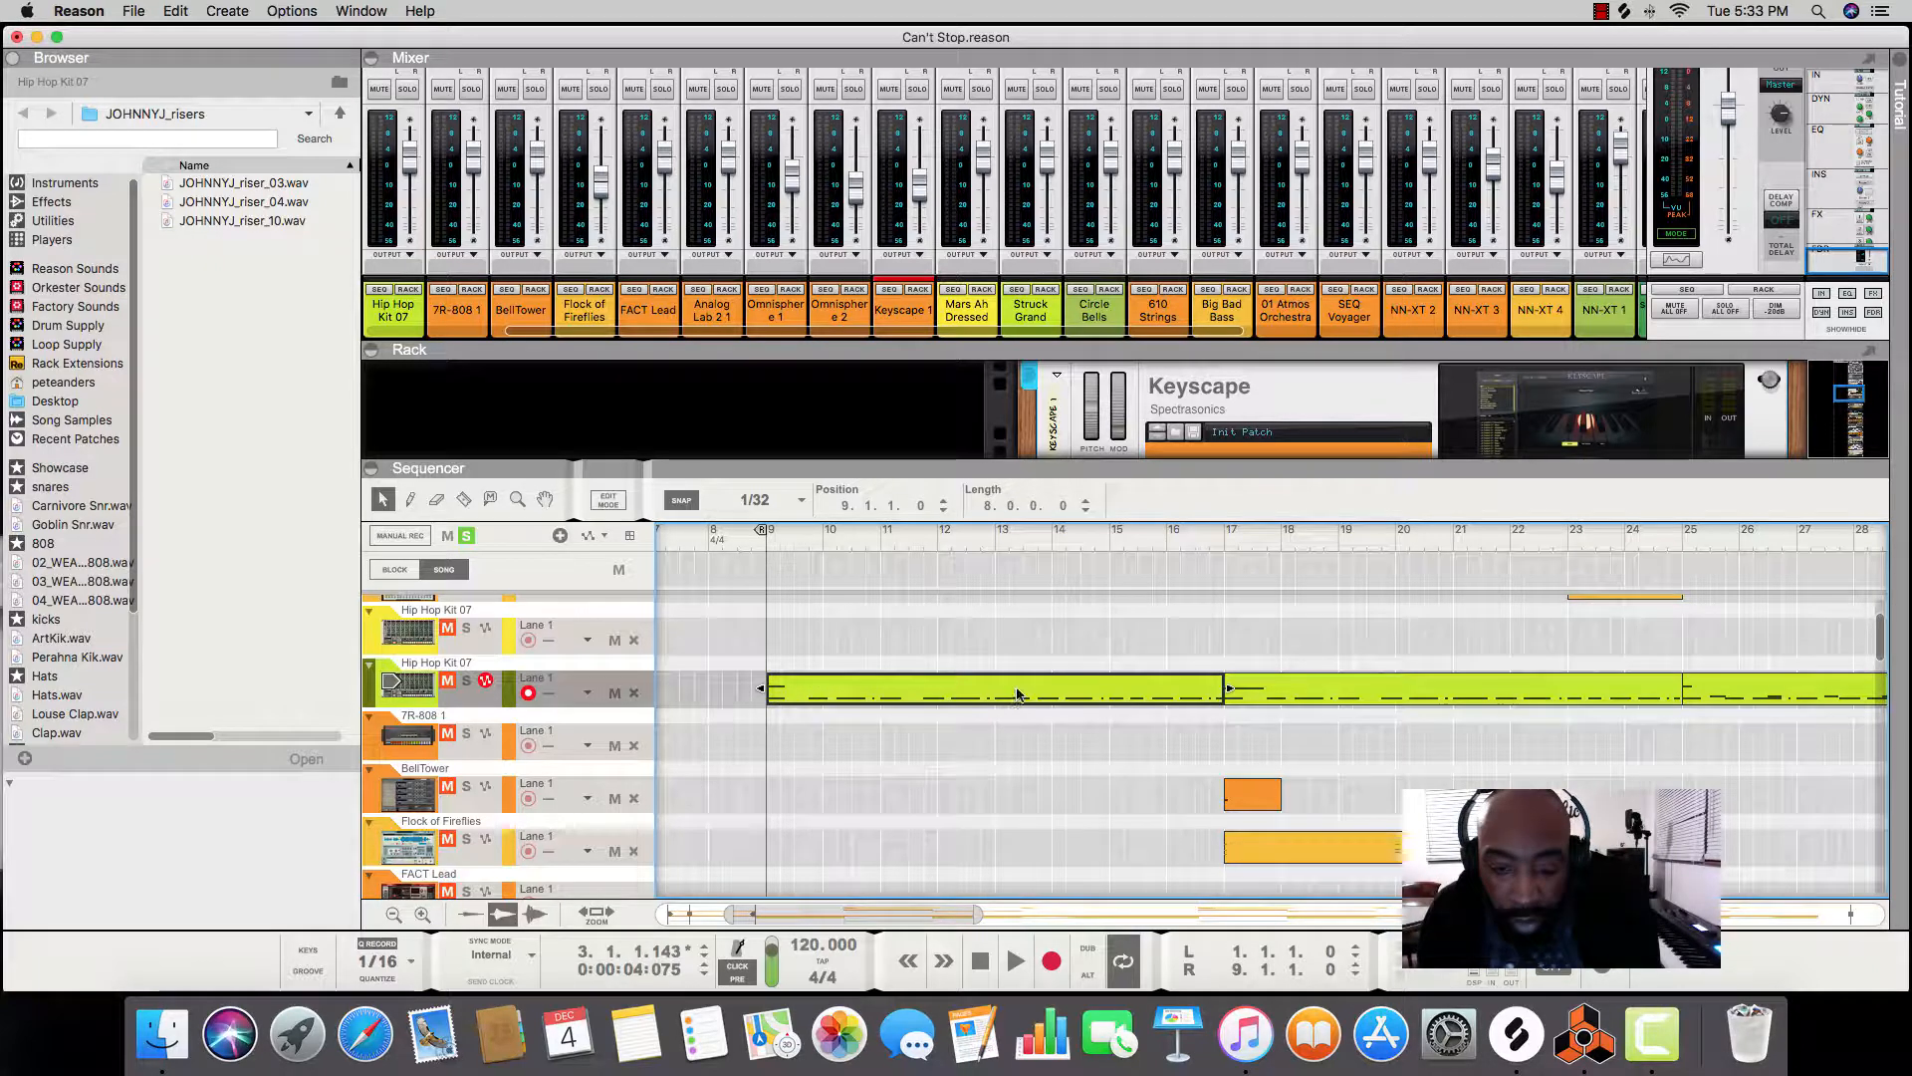
Nudge the Hip Hop Kit 07 clip to position 9.1.1.120 and set the snap value to Bar.
drag(1018, 694, 1009, 695)
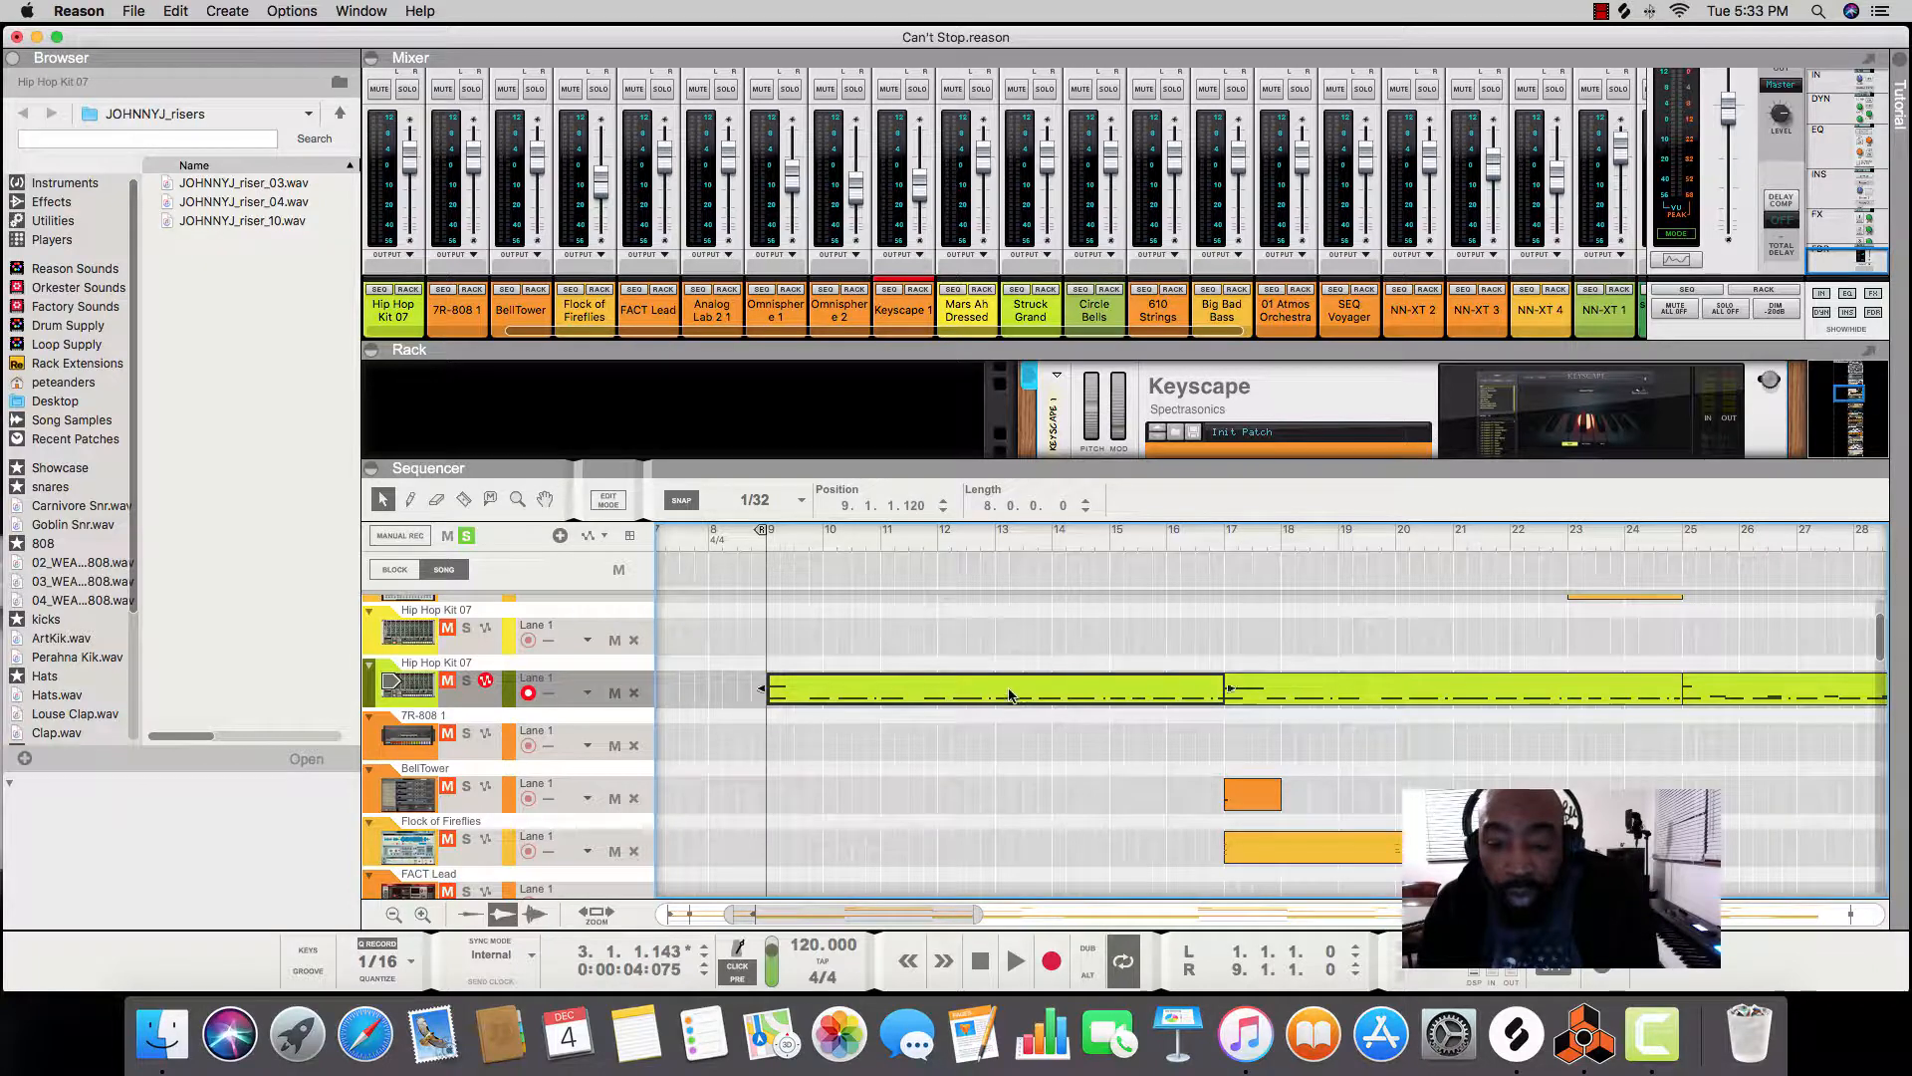
click(803, 500)
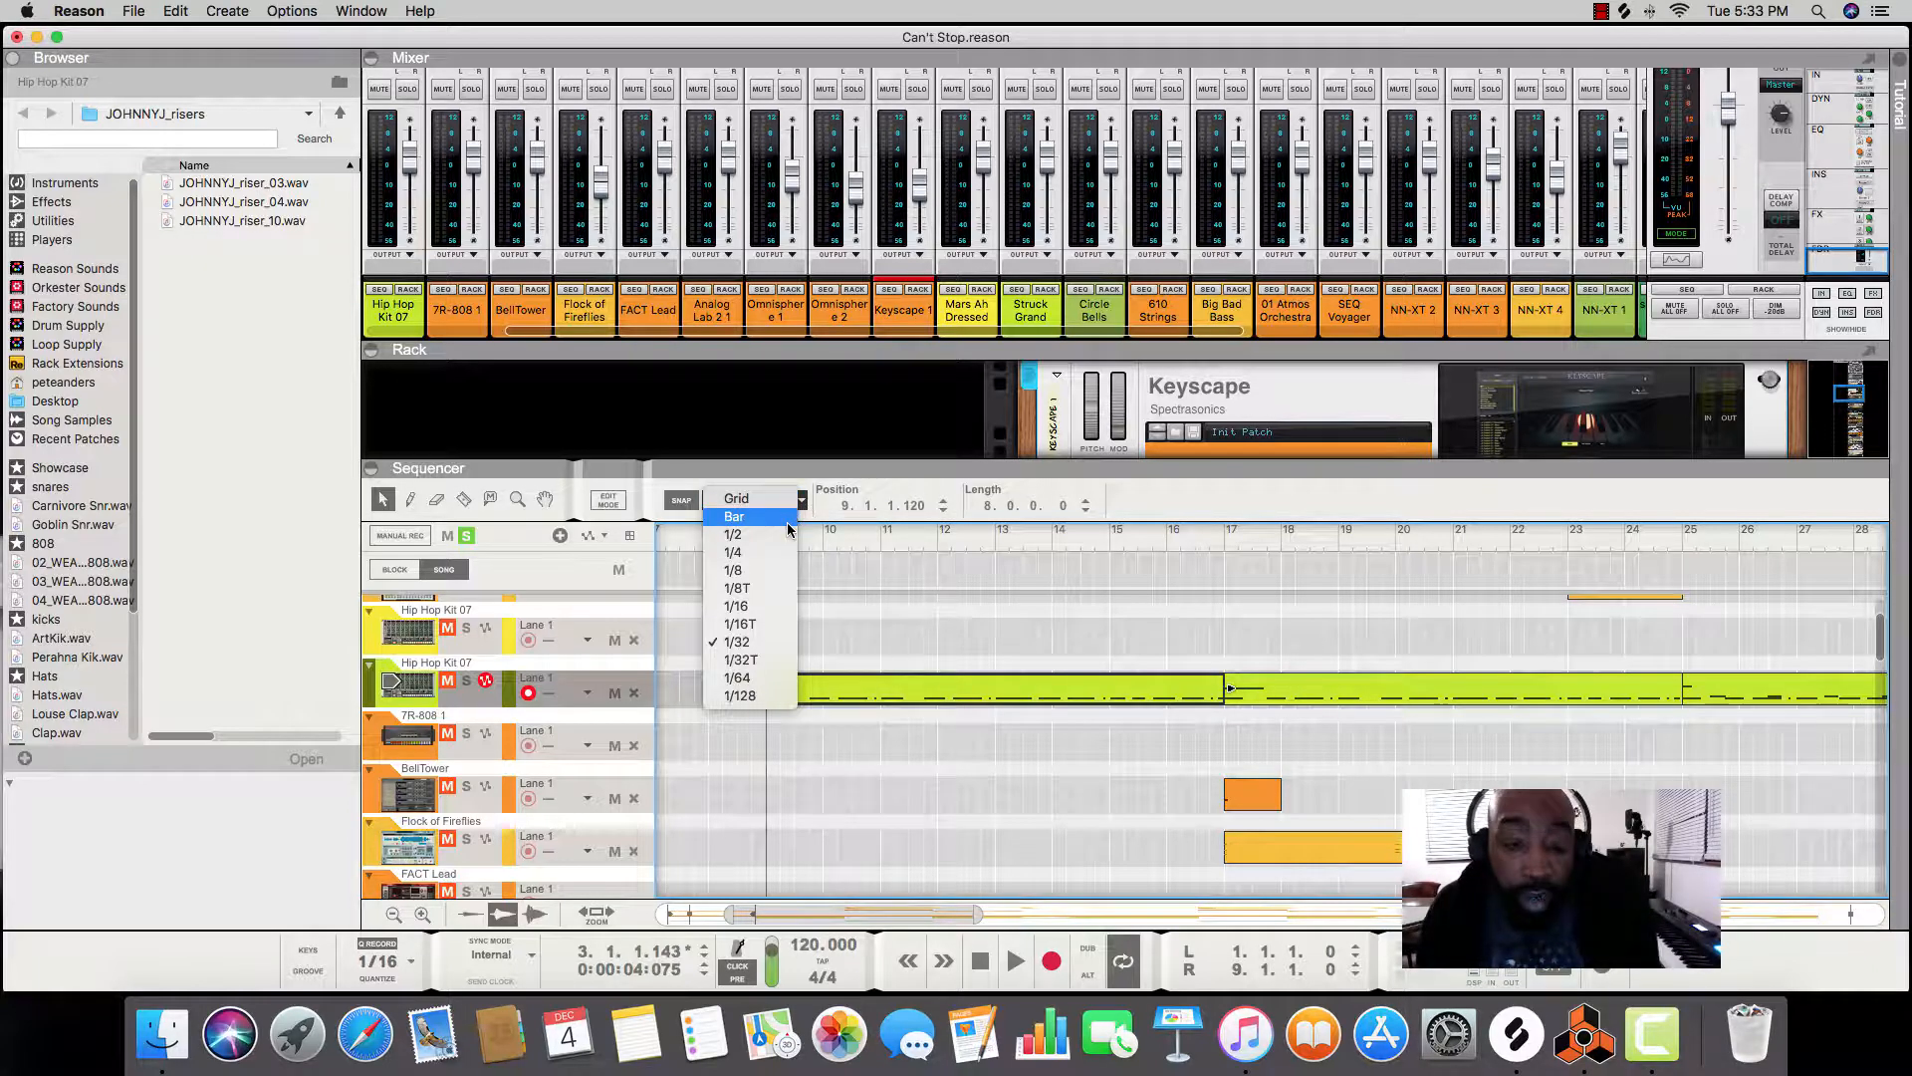
click(786, 522)
Examine the Hip Hop Kit 07 clips and the neighbouring tracks along the arrangement timeline.
scroll(1054, 667, right, 5)
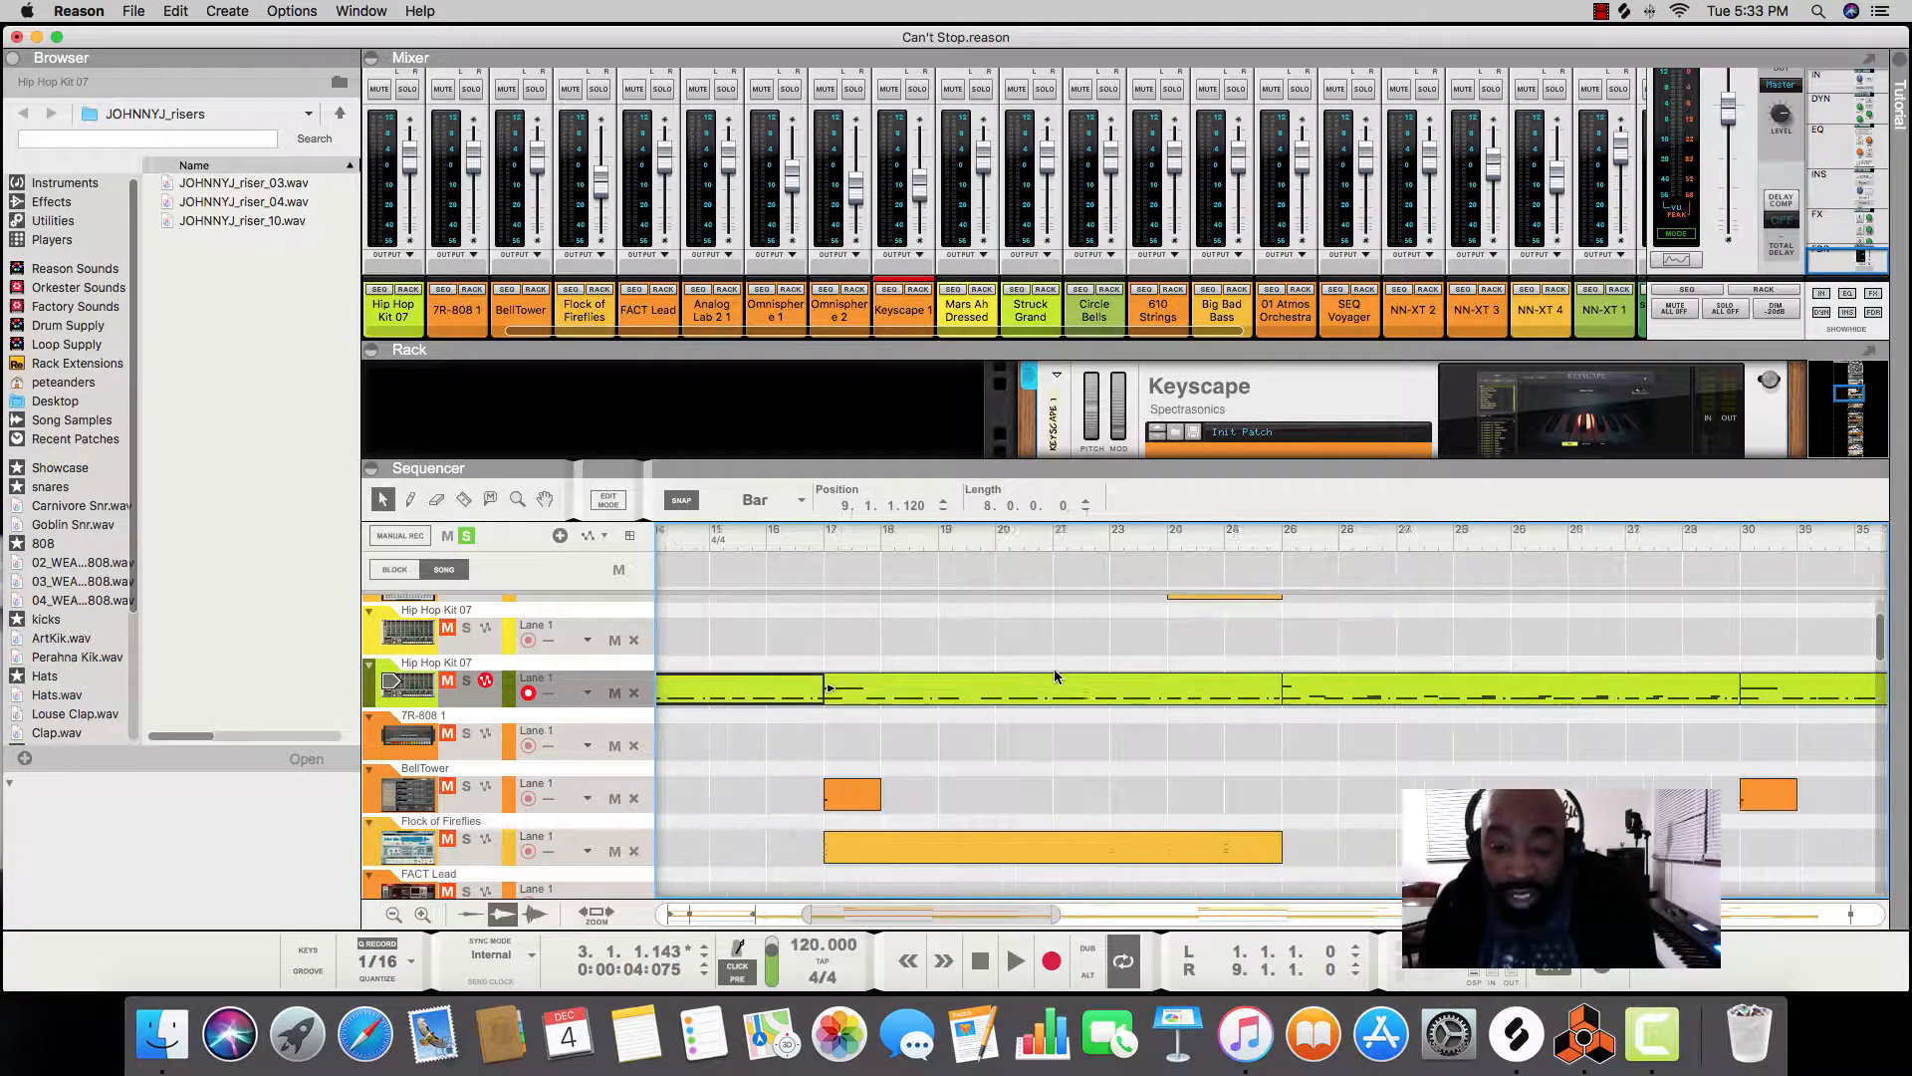
scroll(1054, 667, left, 5)
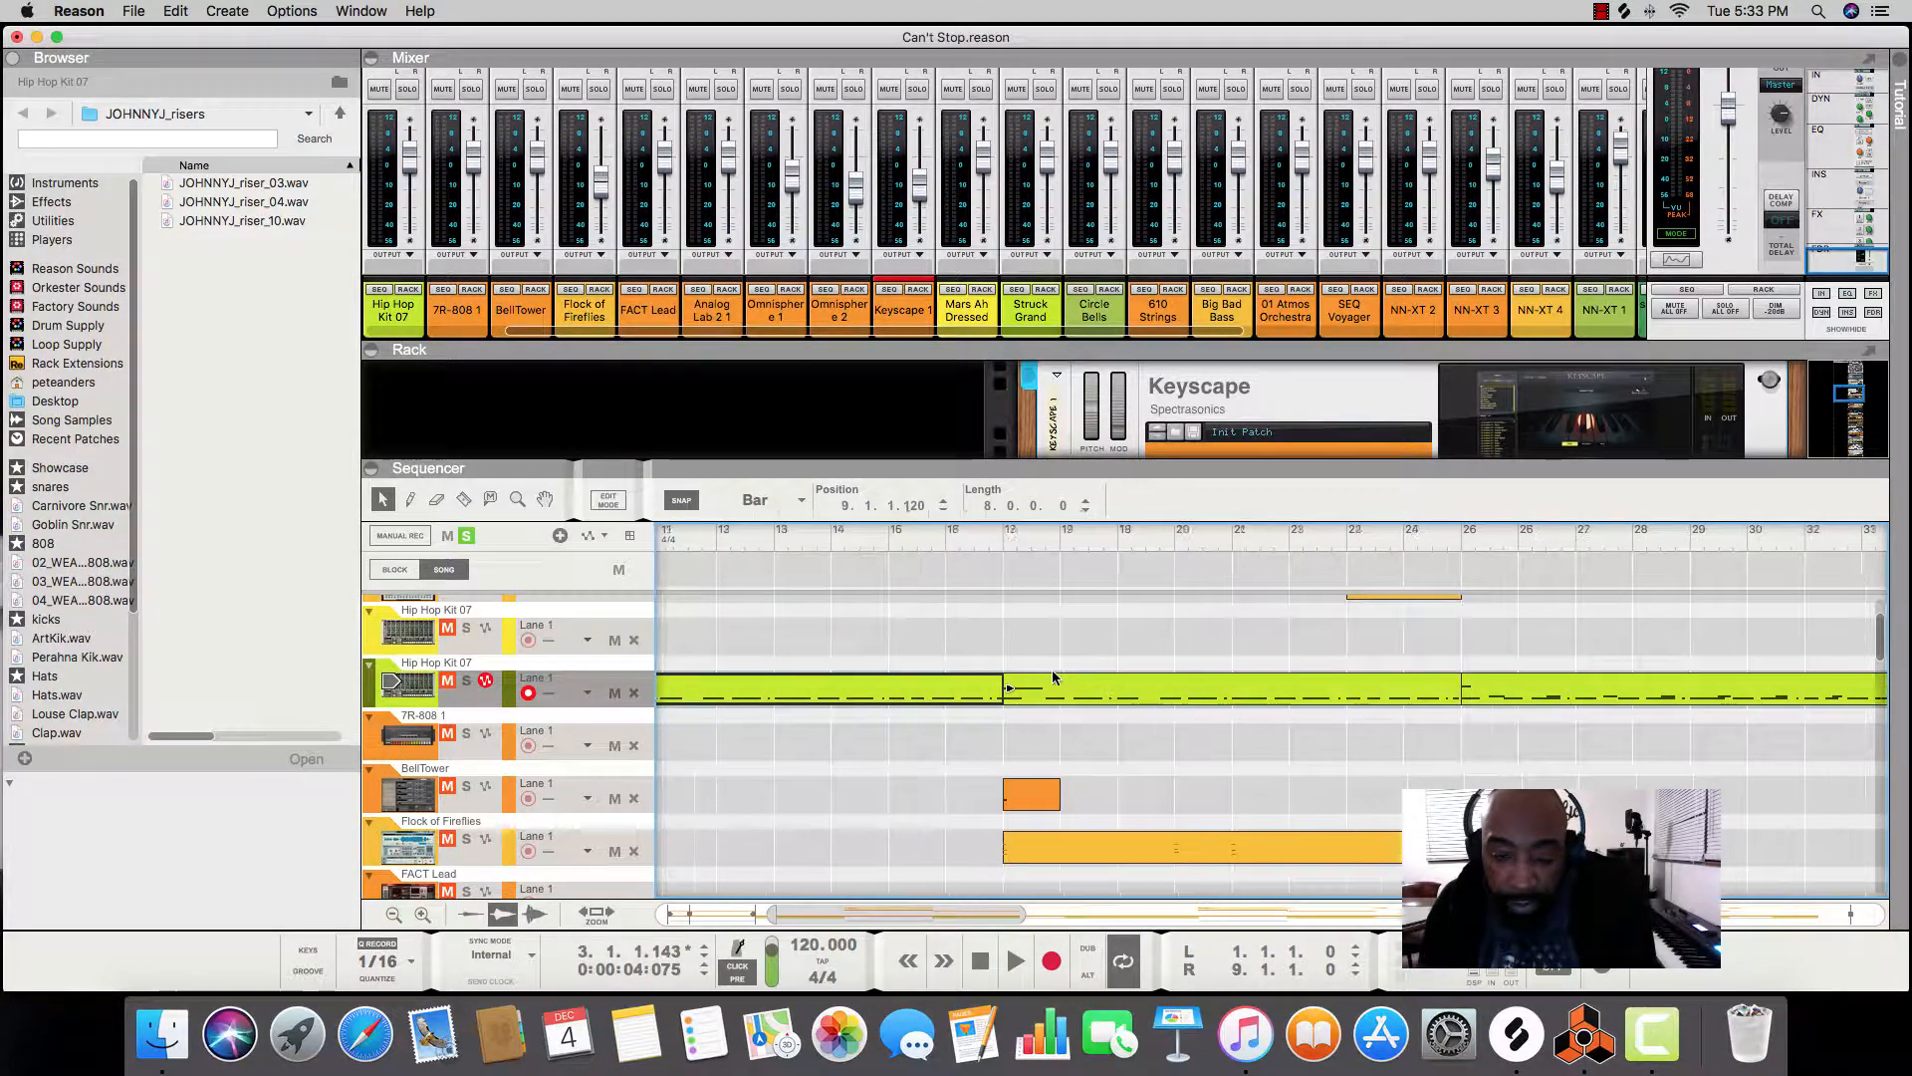
scroll(1053, 677, left, 3)
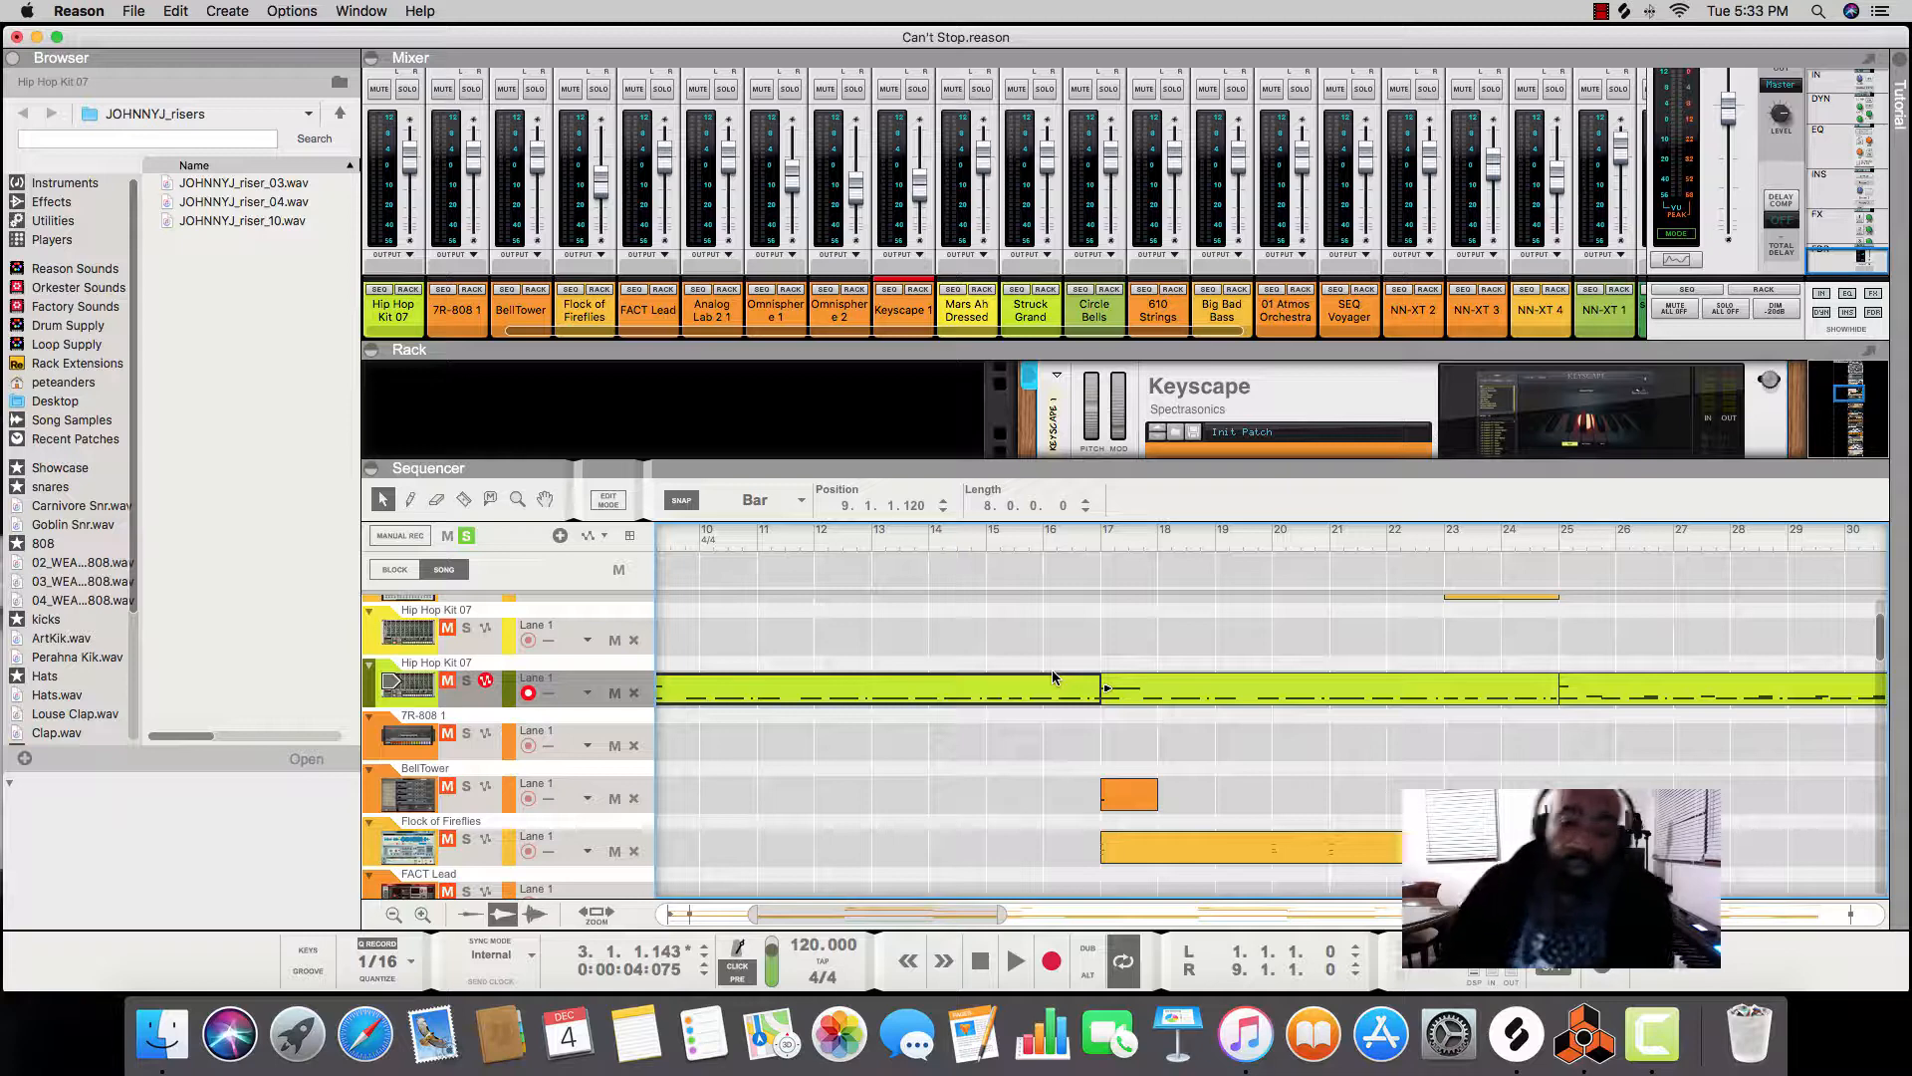
scroll(1053, 676, left, 4)
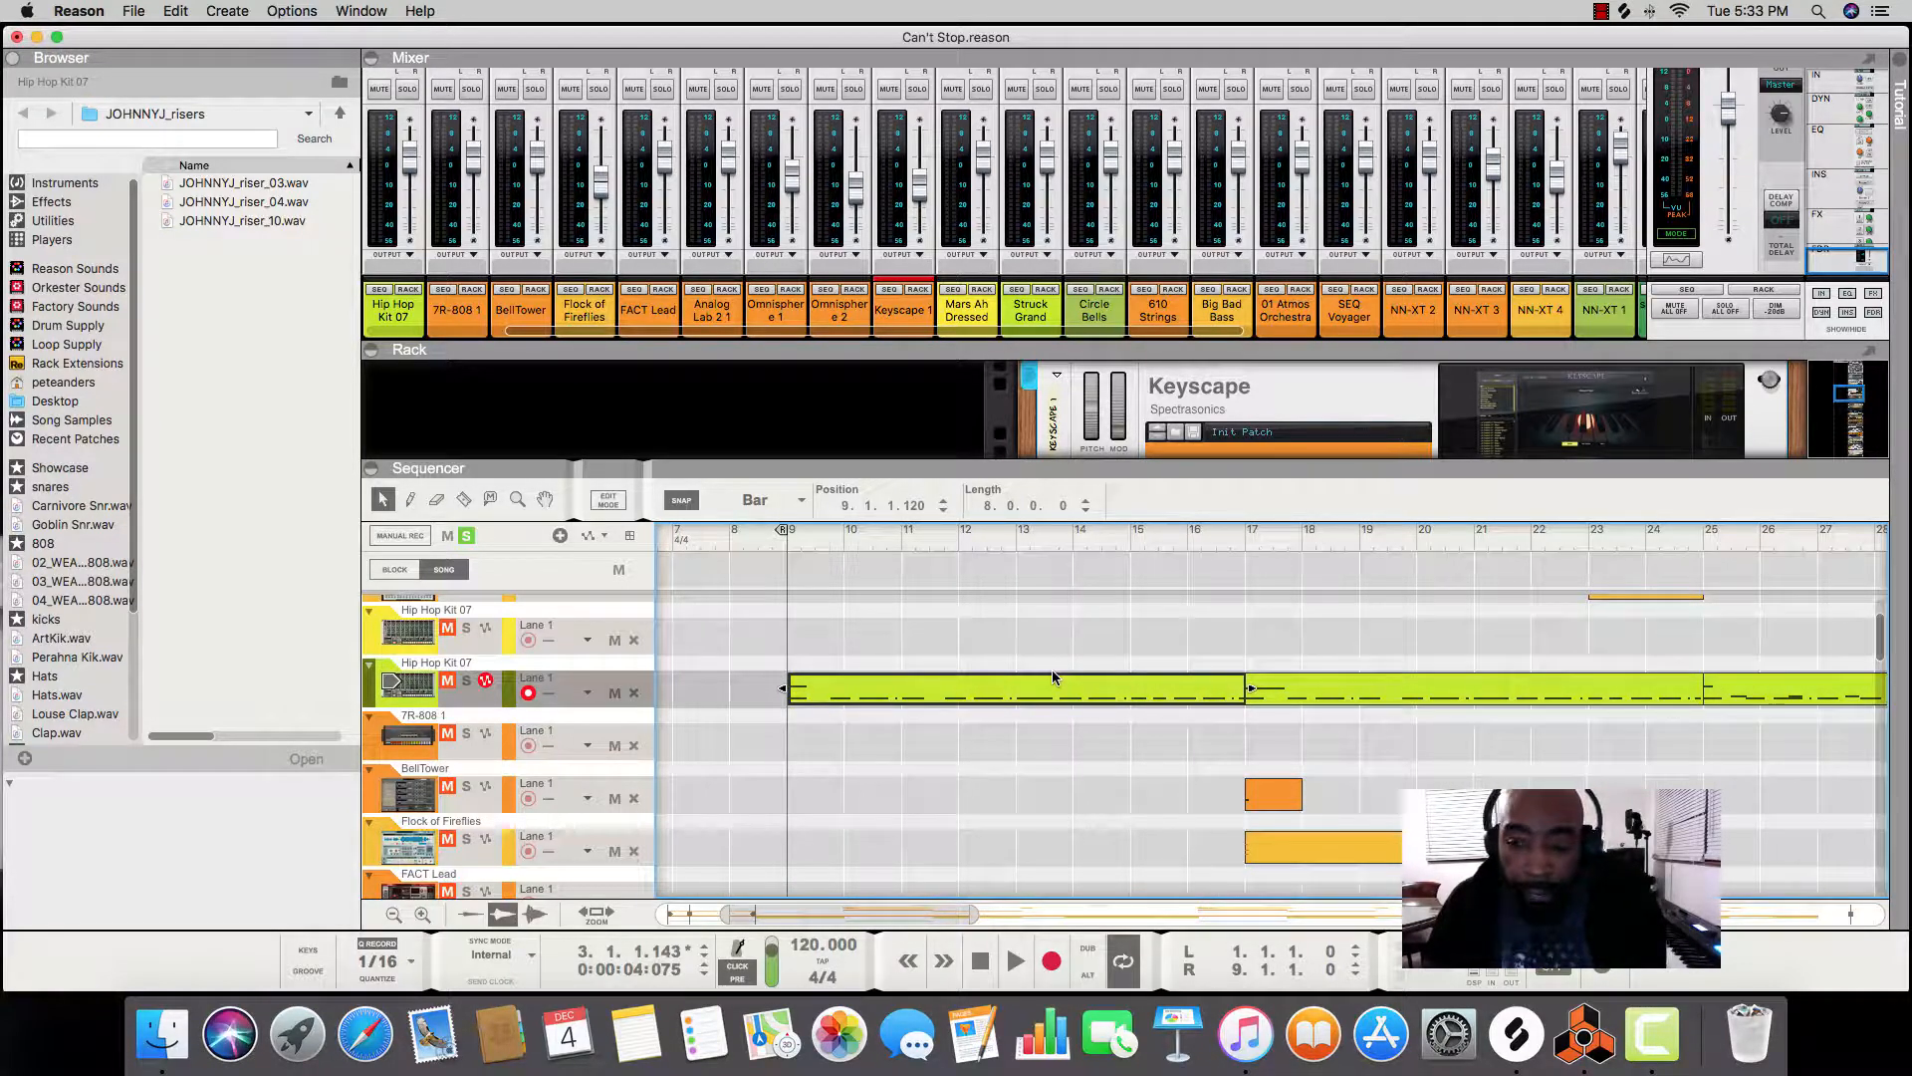
scroll(1052, 669, right, 1)
scroll(1051, 669, up, 3)
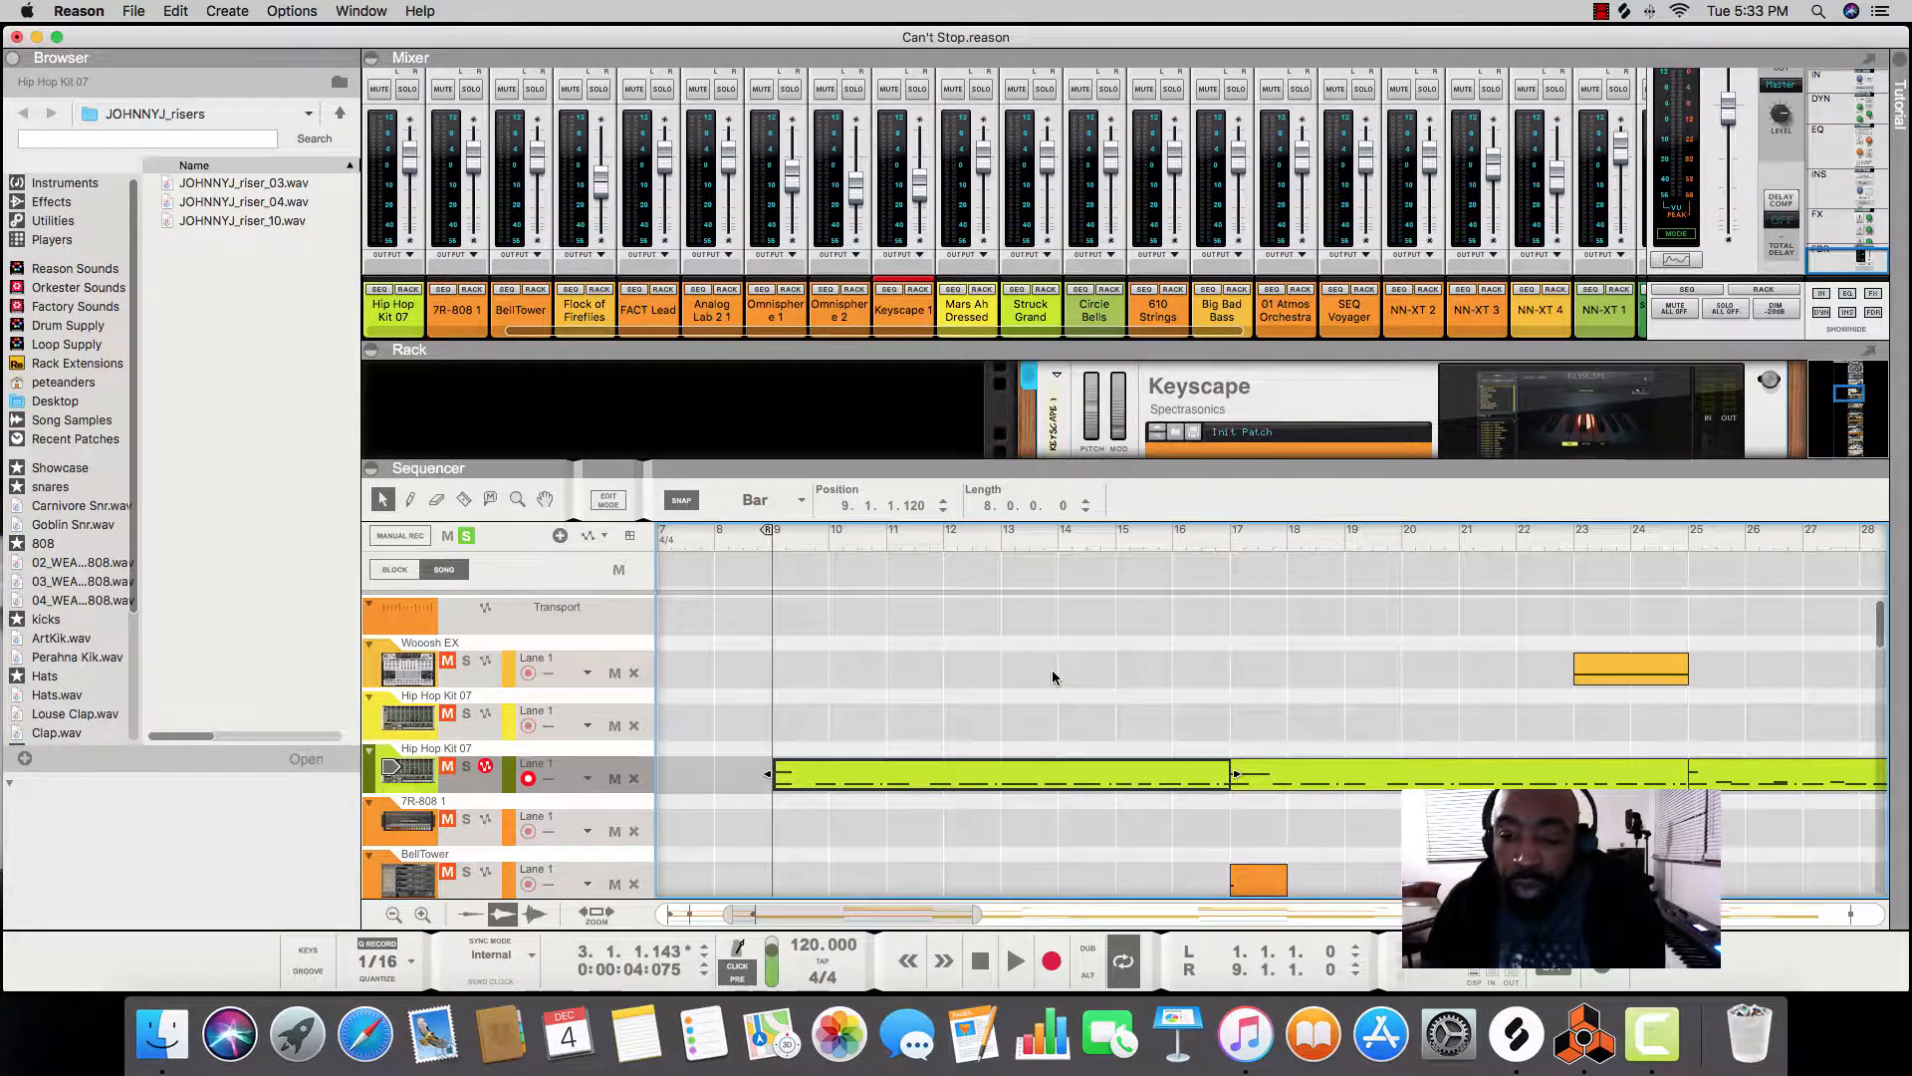
scroll(1052, 669, right, 2)
scroll(1052, 670, down, 1)
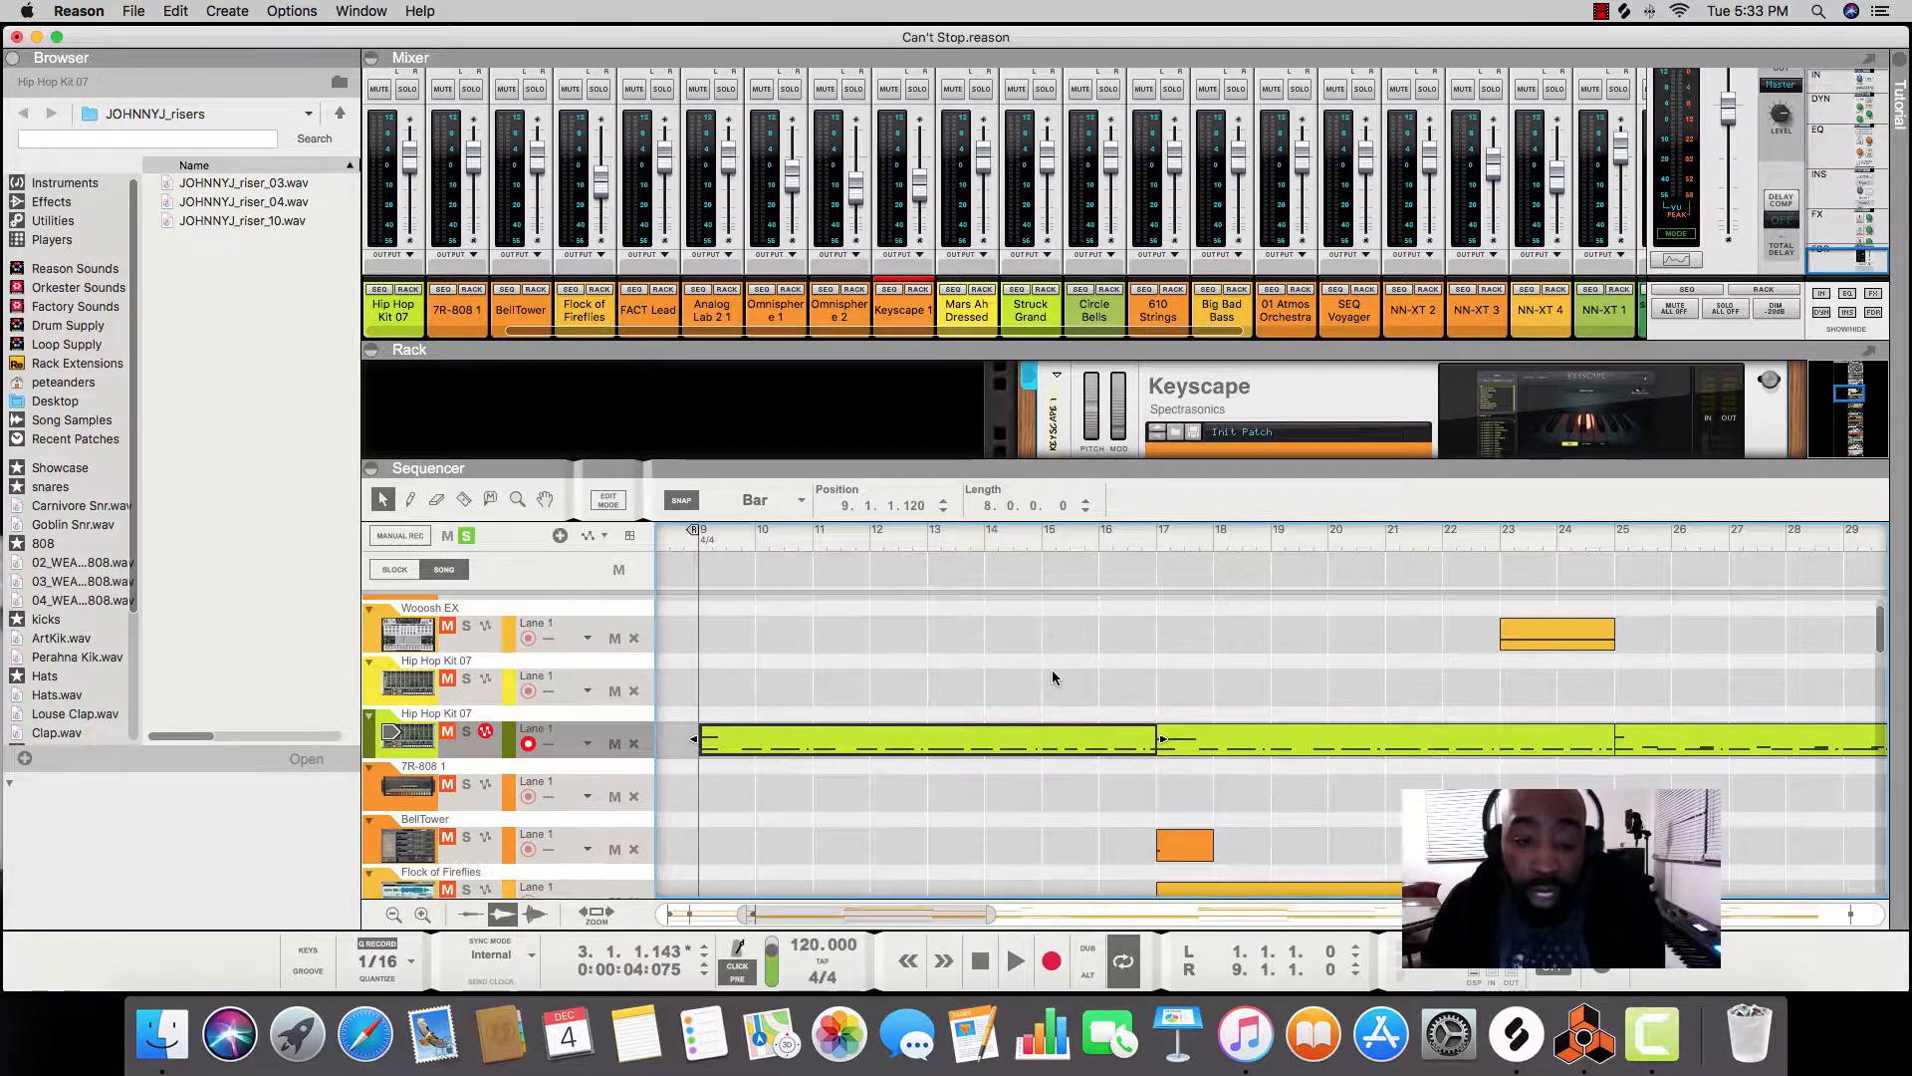
scroll(1053, 677, left, 12)
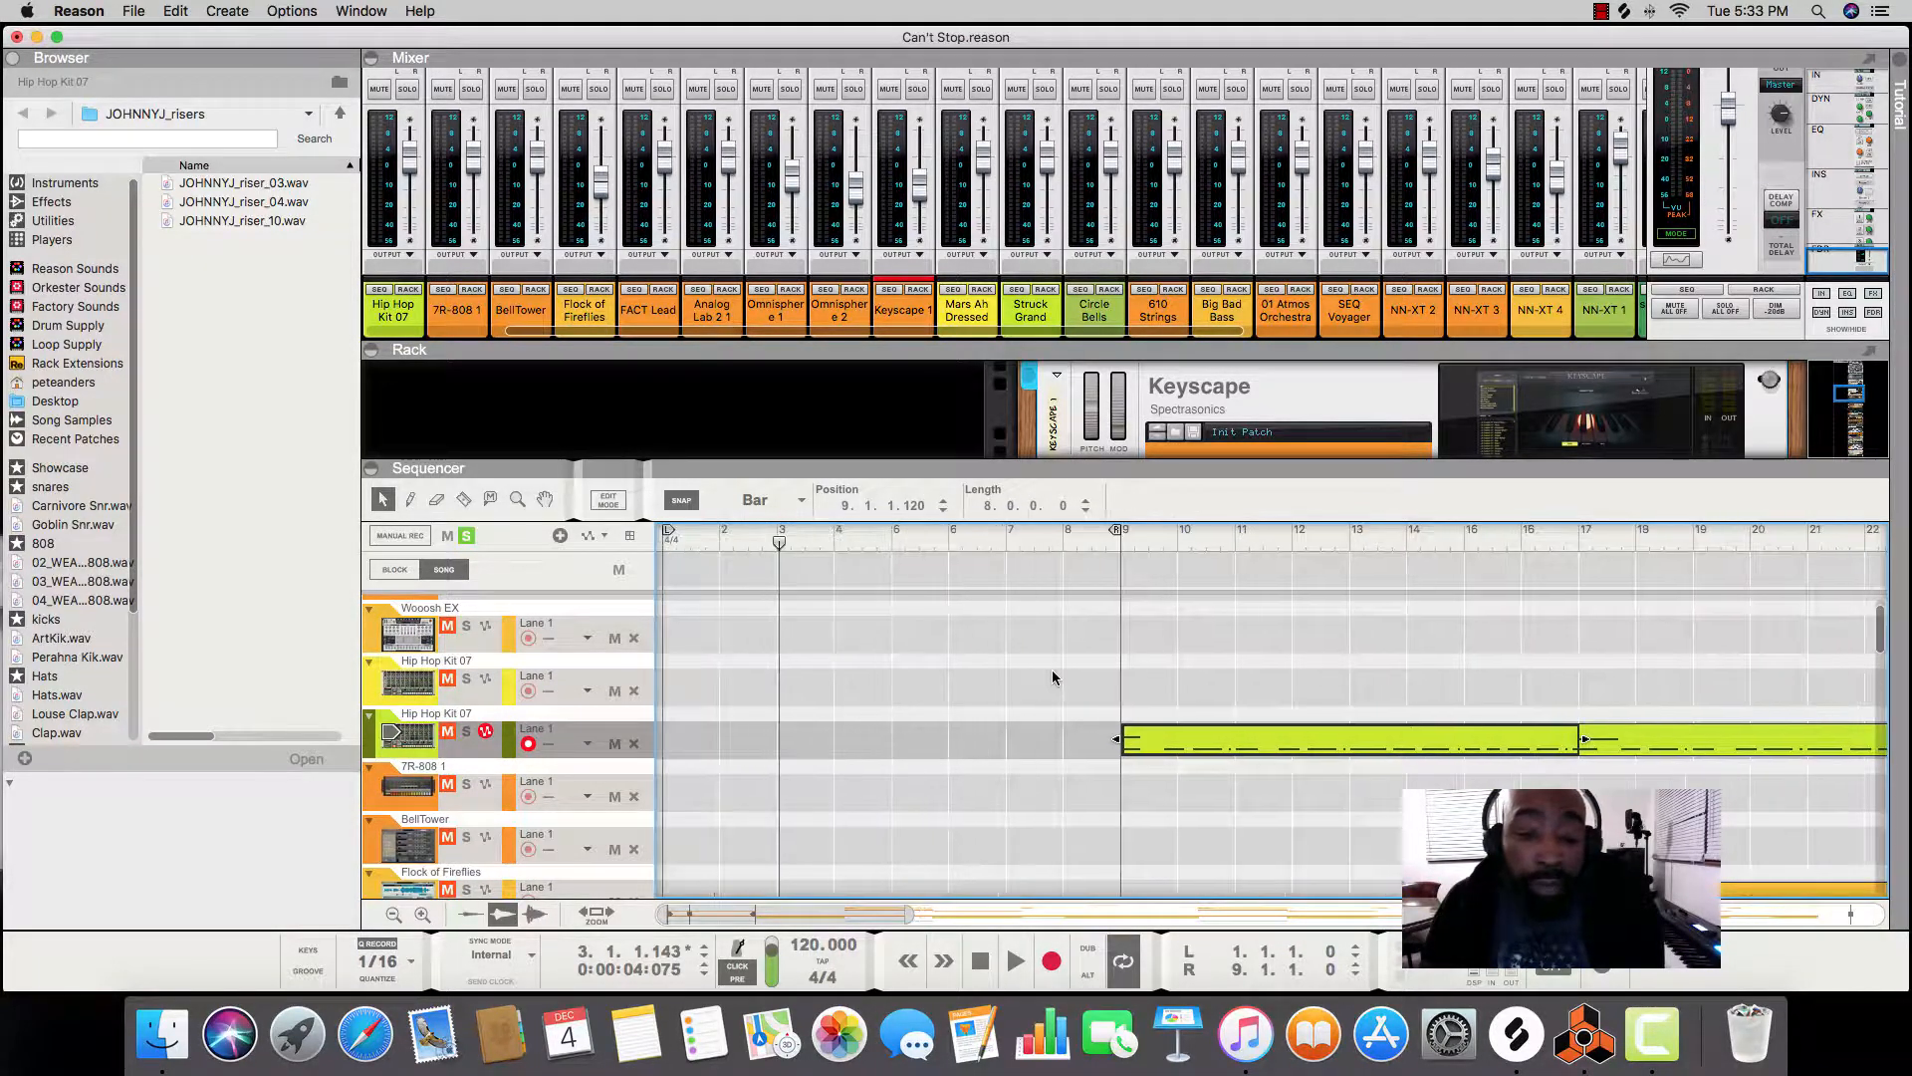
scroll(1053, 677, down, 2)
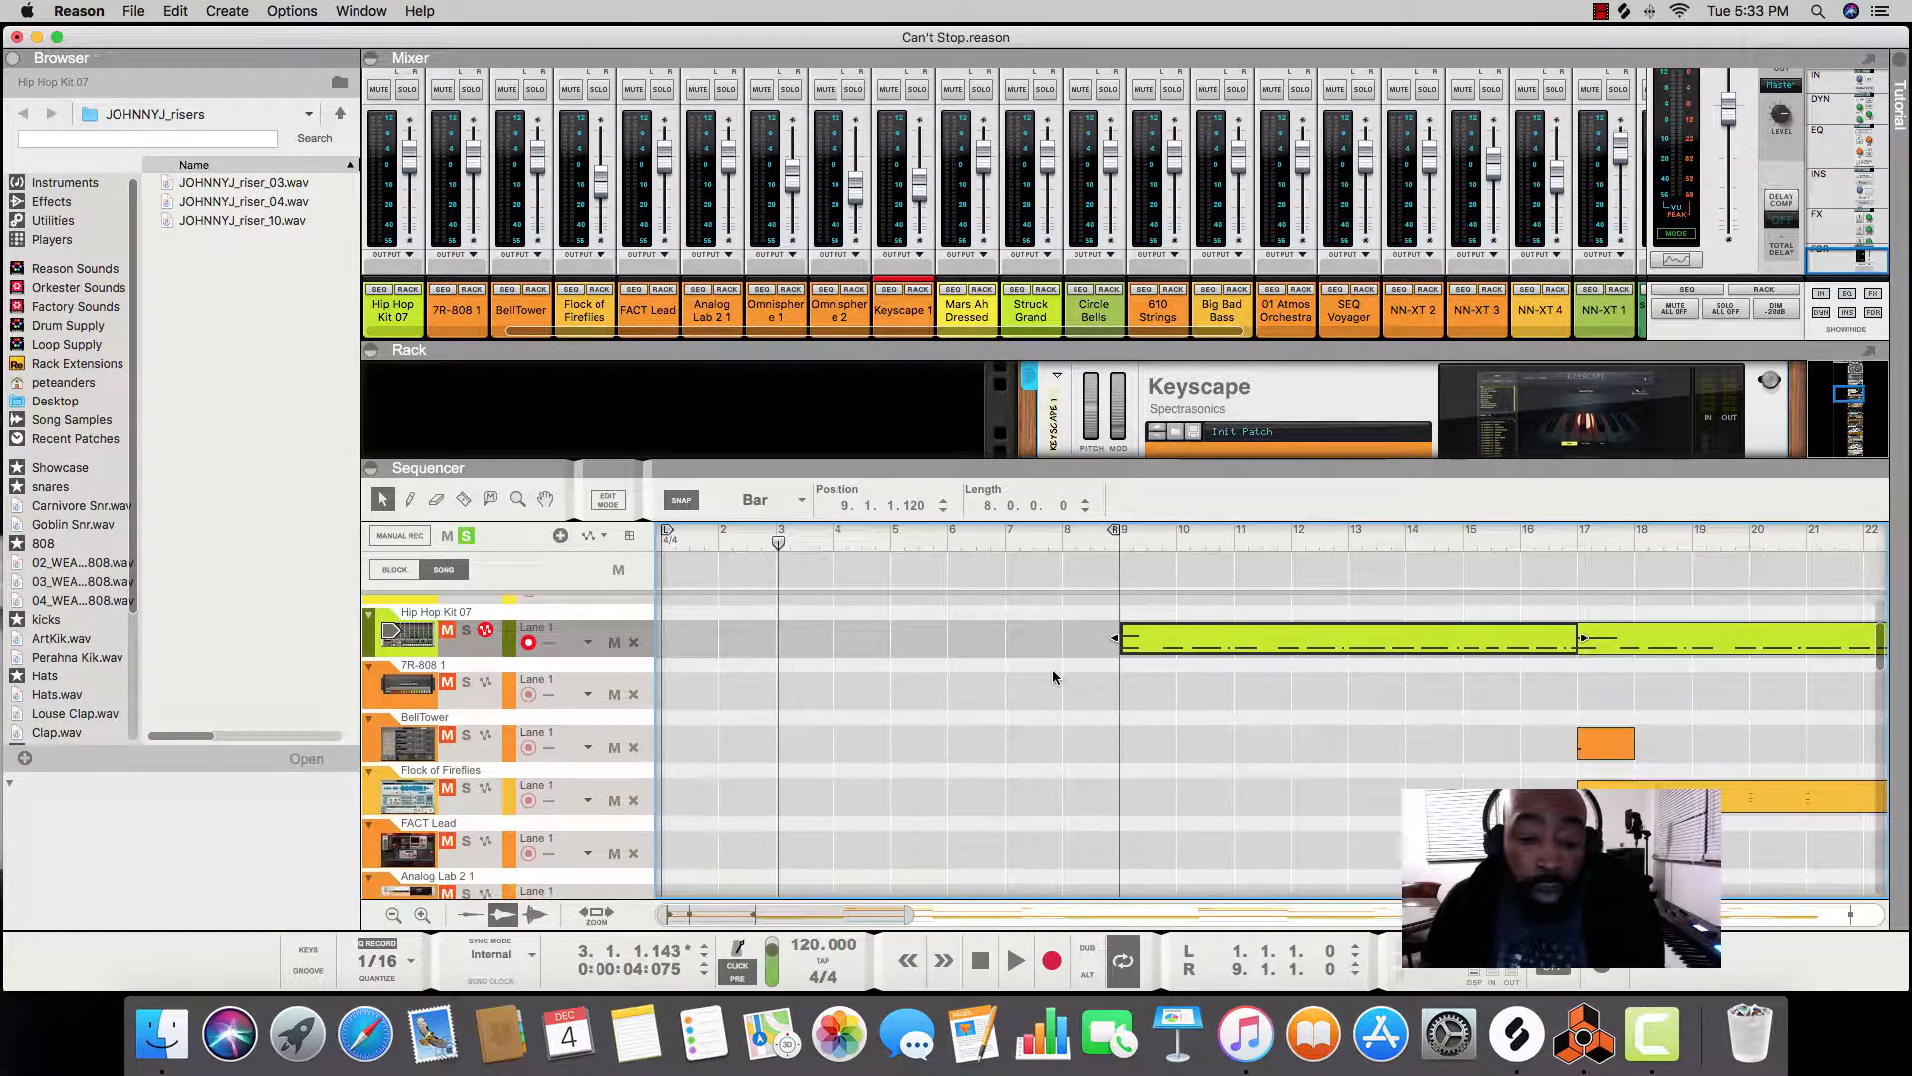
Set the song tempo to 140.000 BPM.
double_click(809, 946)
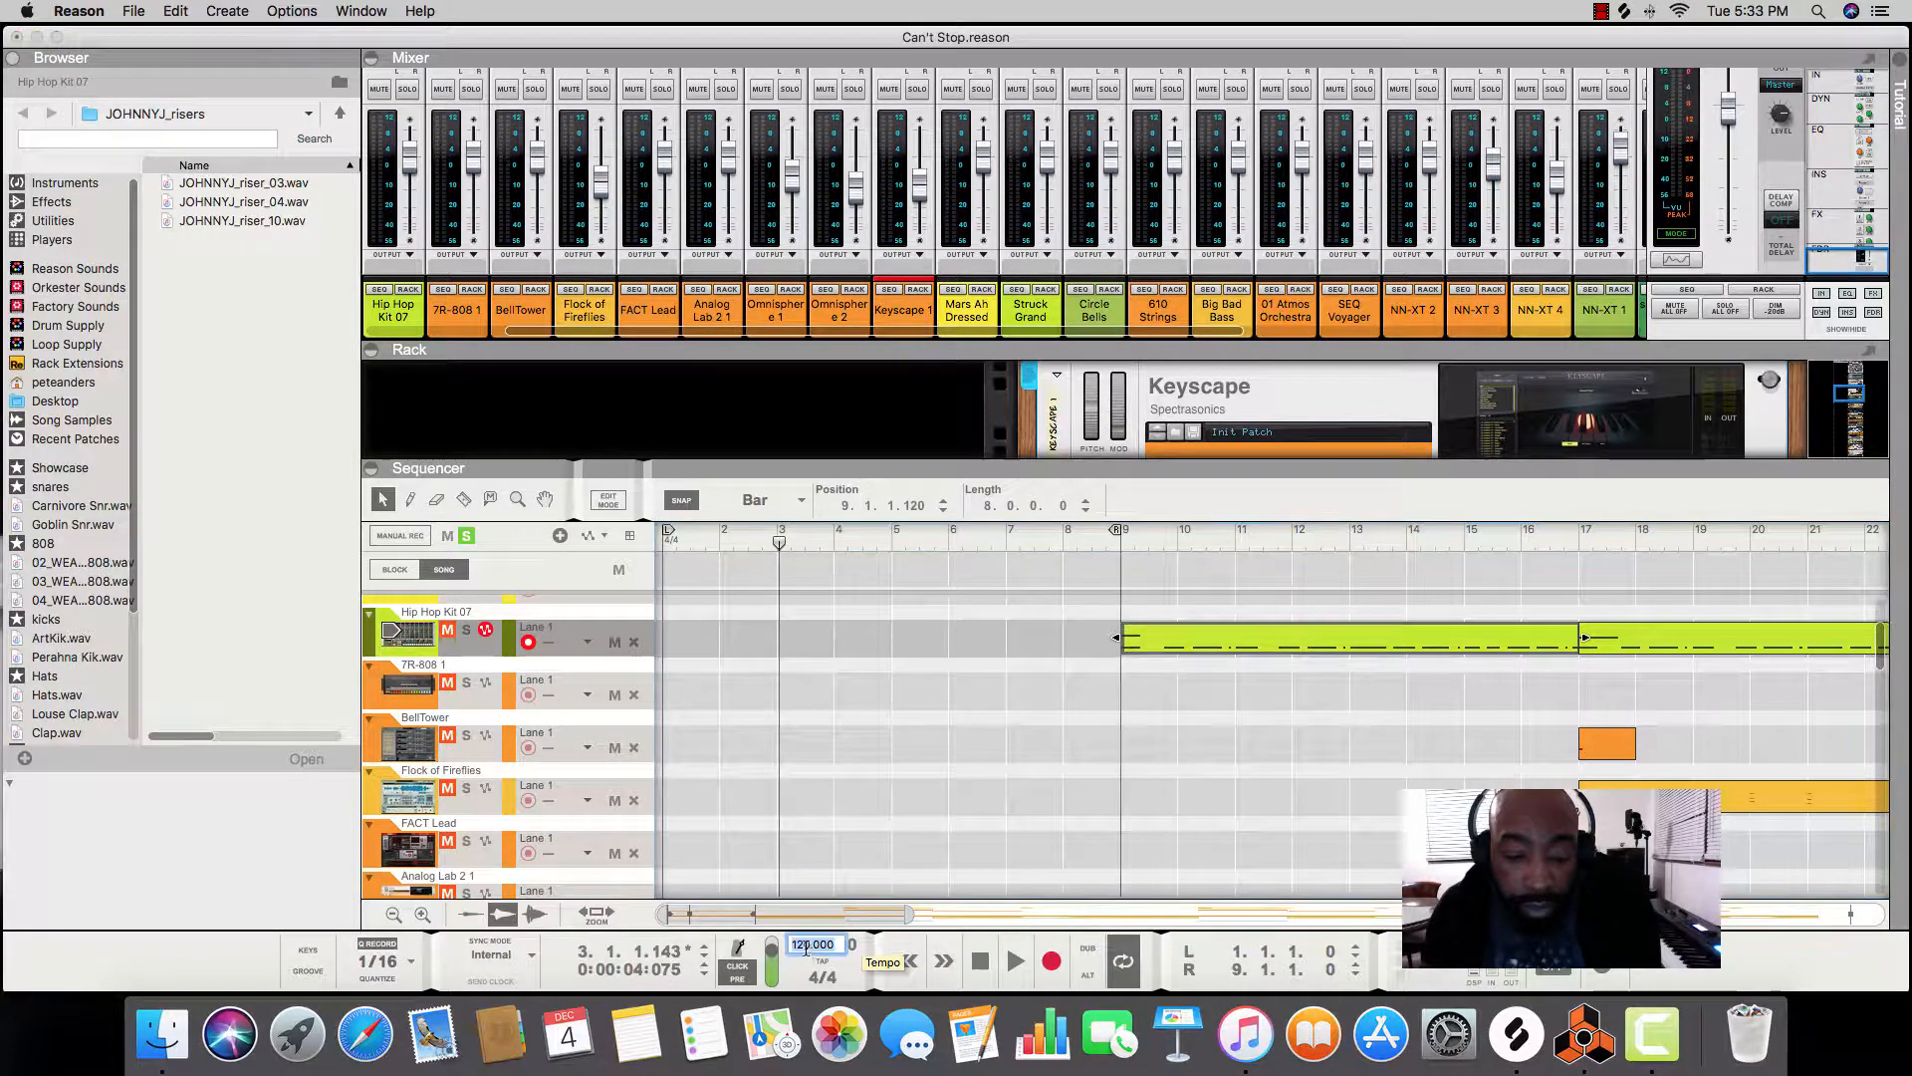
click(803, 946)
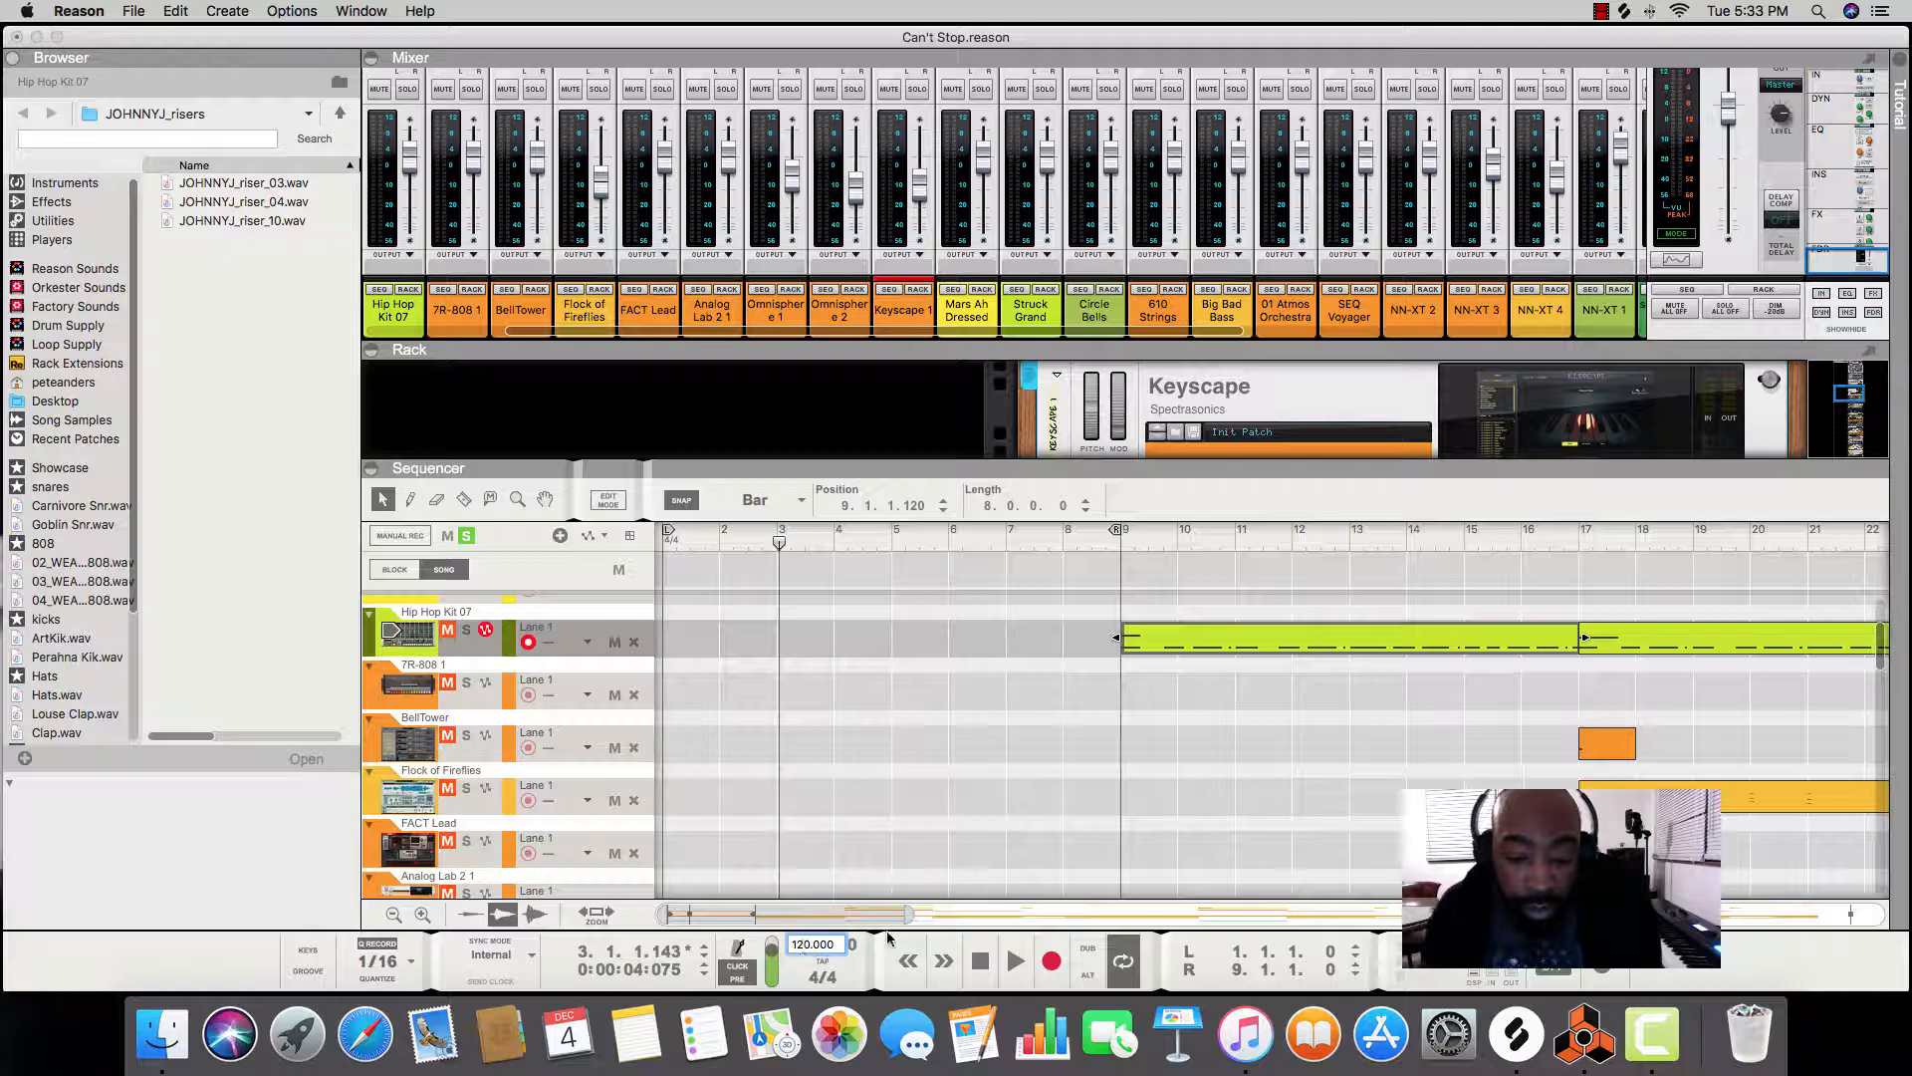
key(BackSpace)
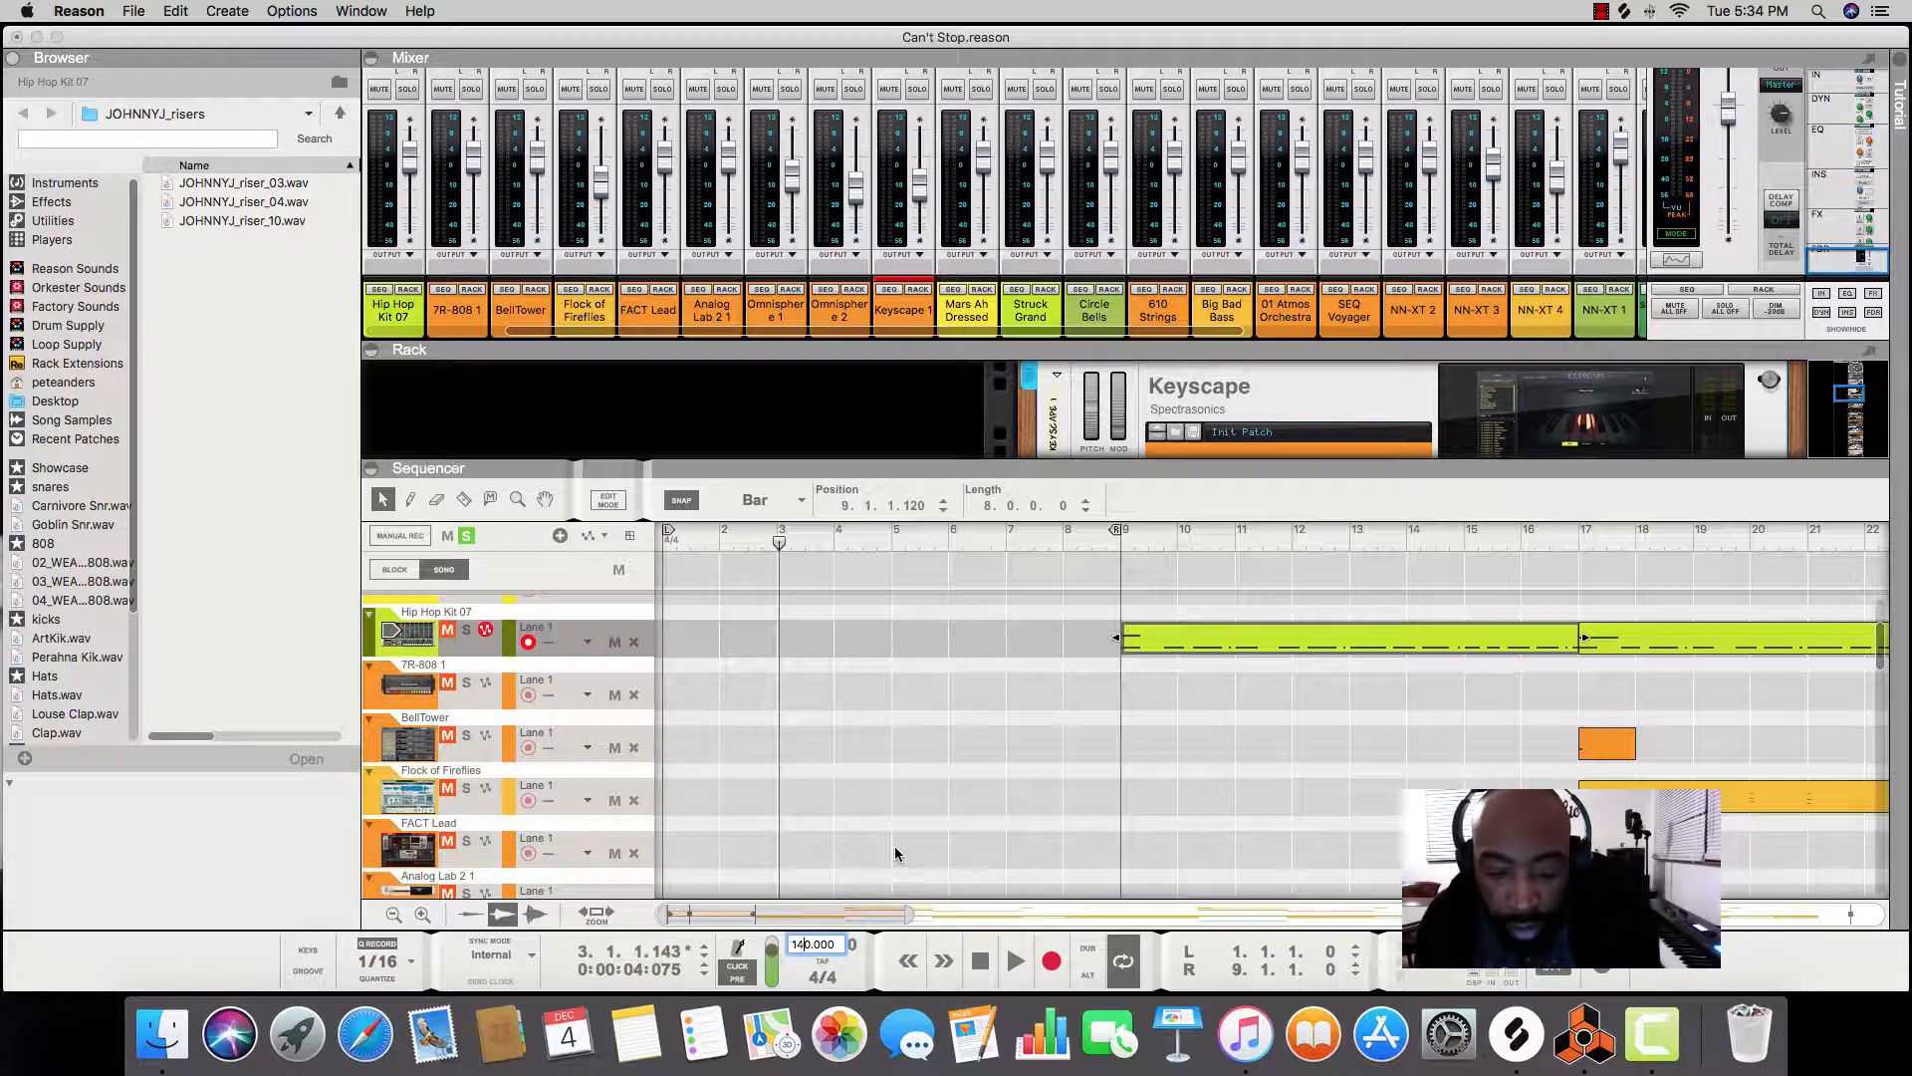
click(909, 810)
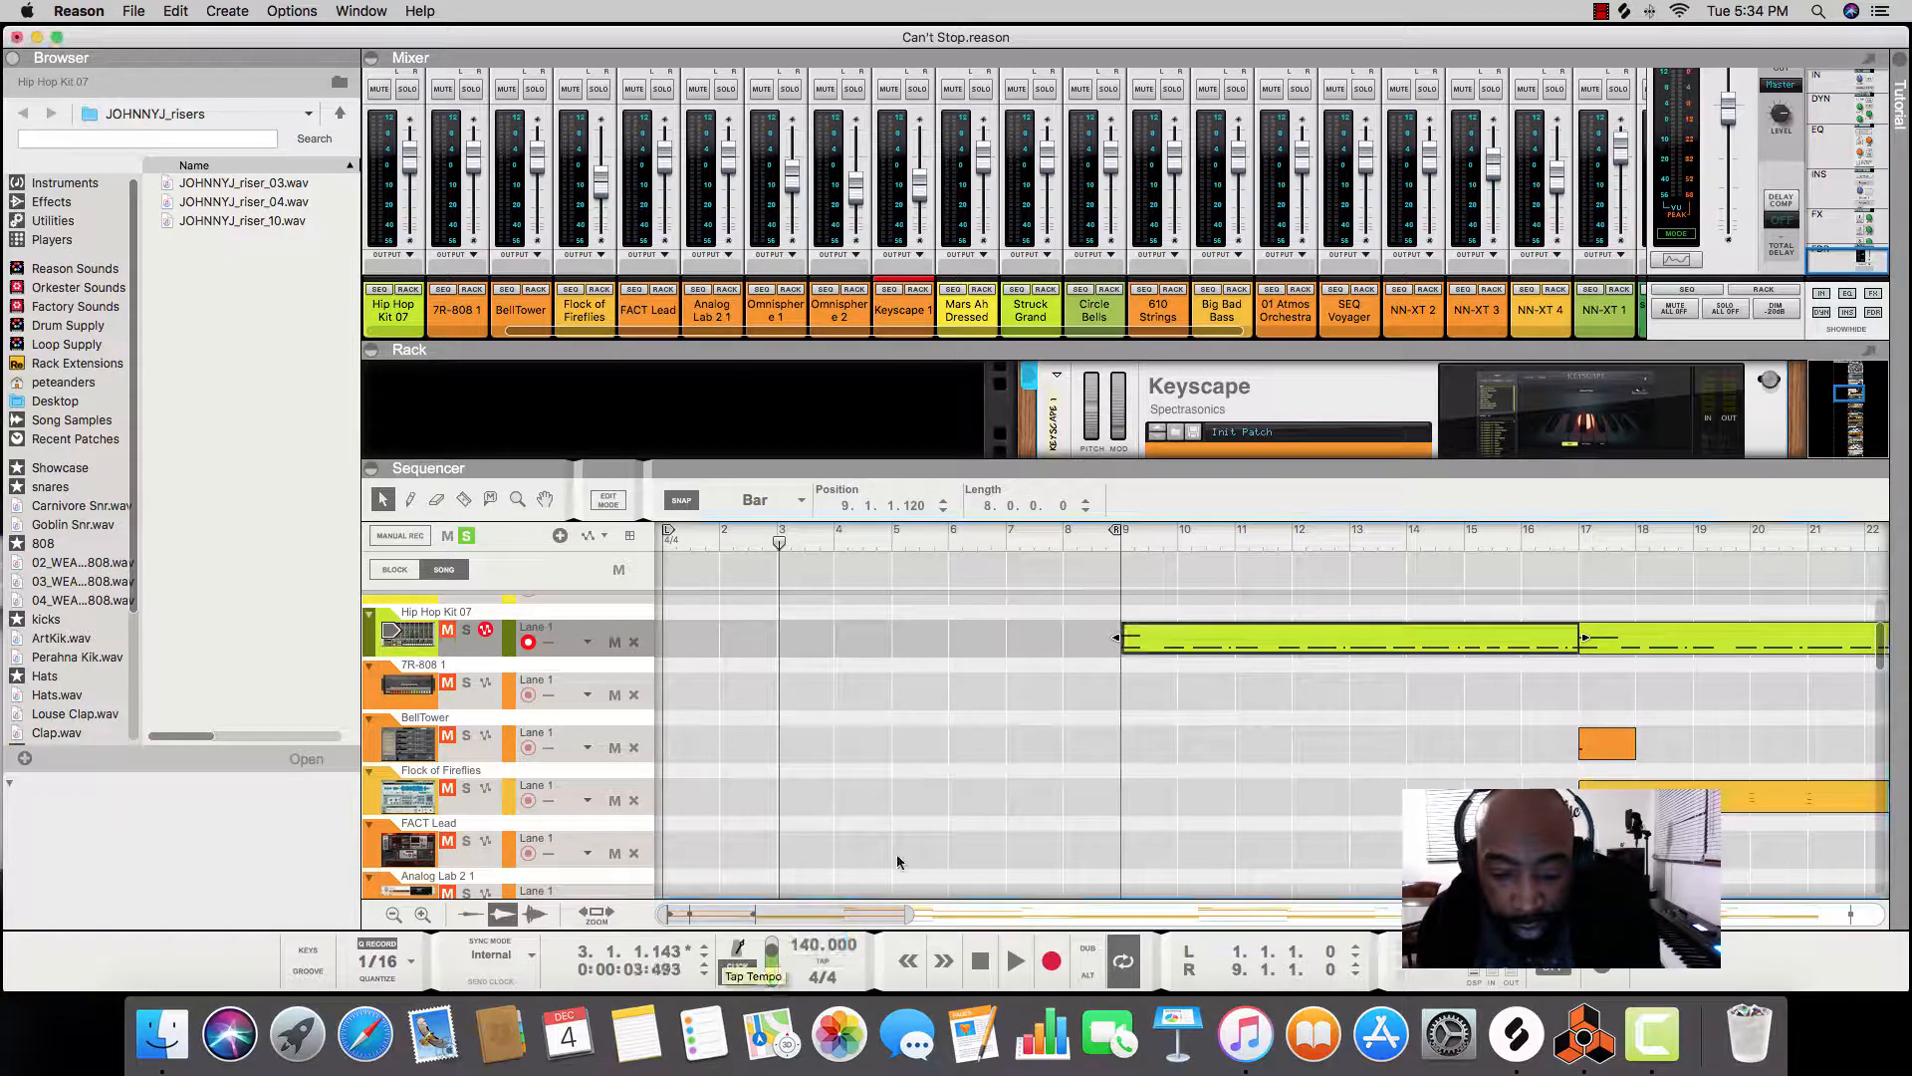
Delete the eight-bar clip on the Keyscape 1 track and turn off that track's solo.
scroll(909, 810, down, 5)
scroll(909, 810, right, 1)
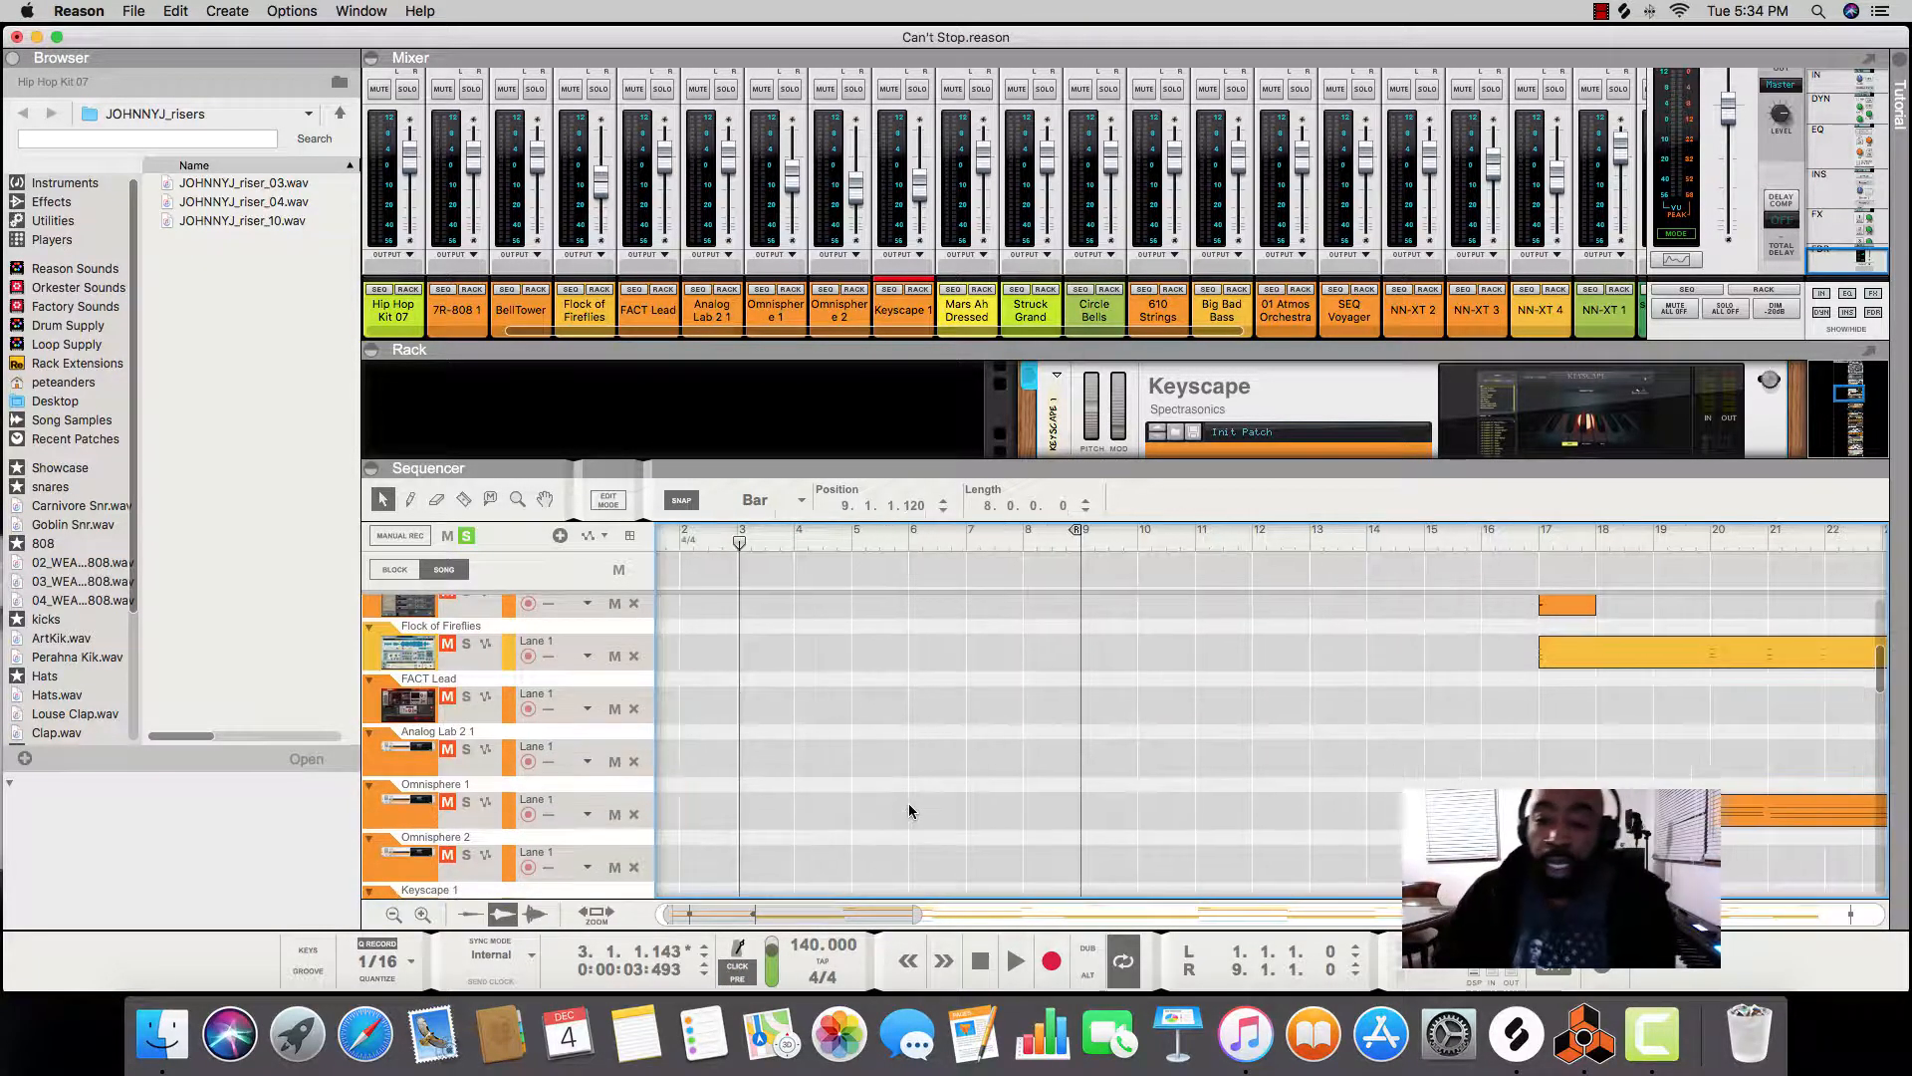
scroll(909, 809, down, 1)
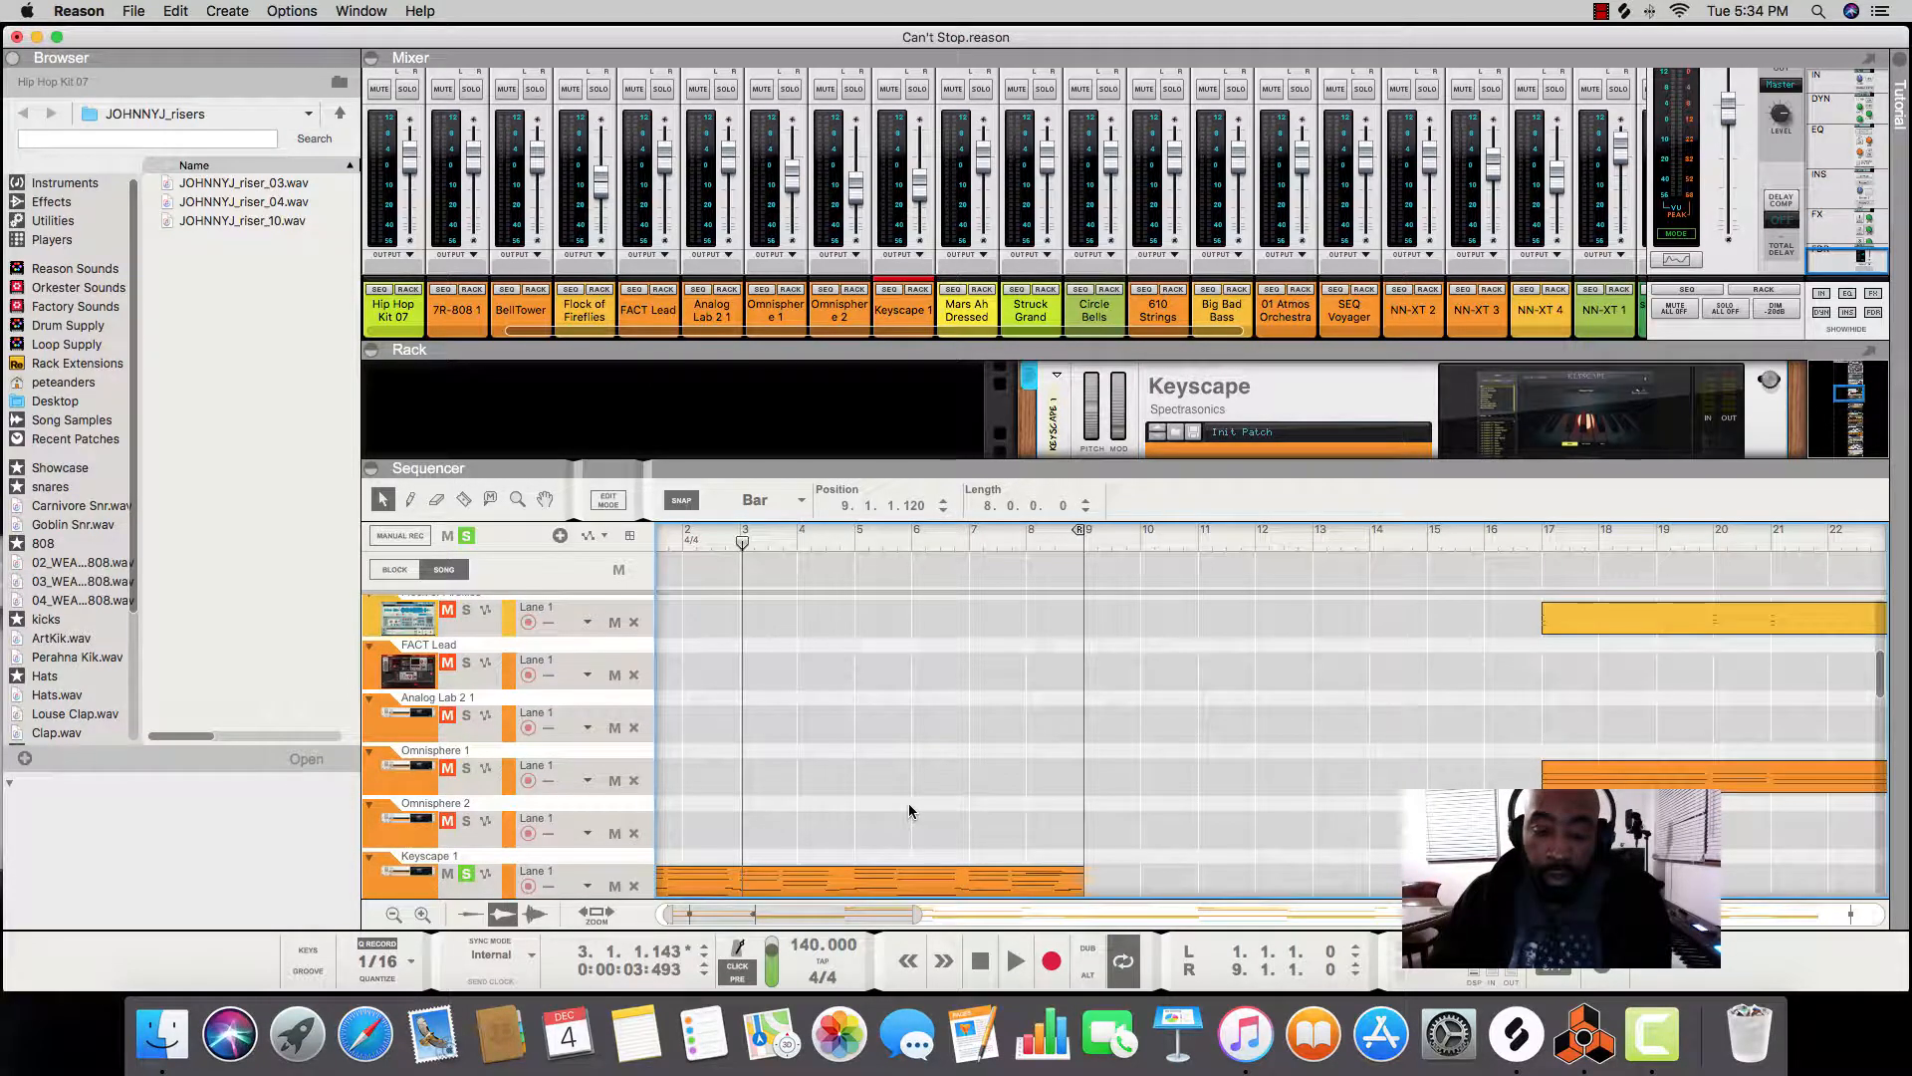
scroll(909, 809, down, 1)
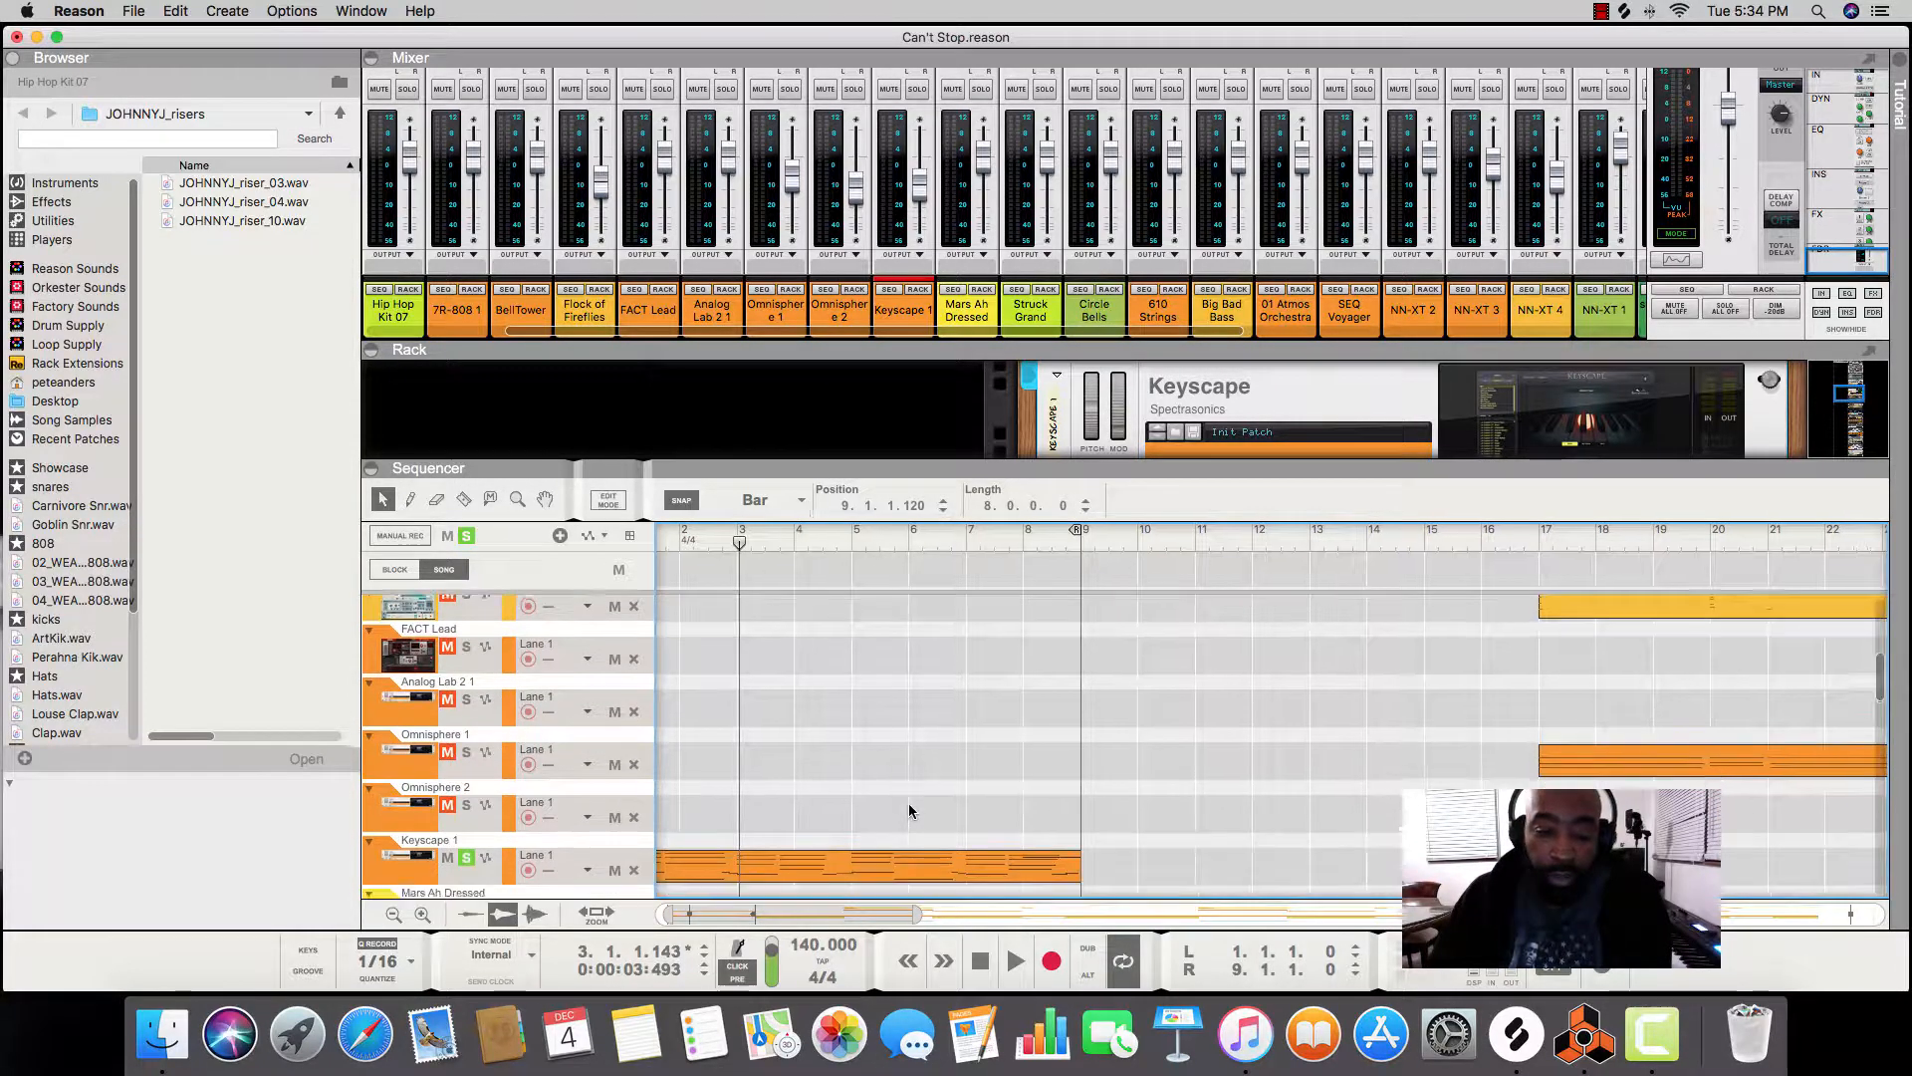
click(877, 861)
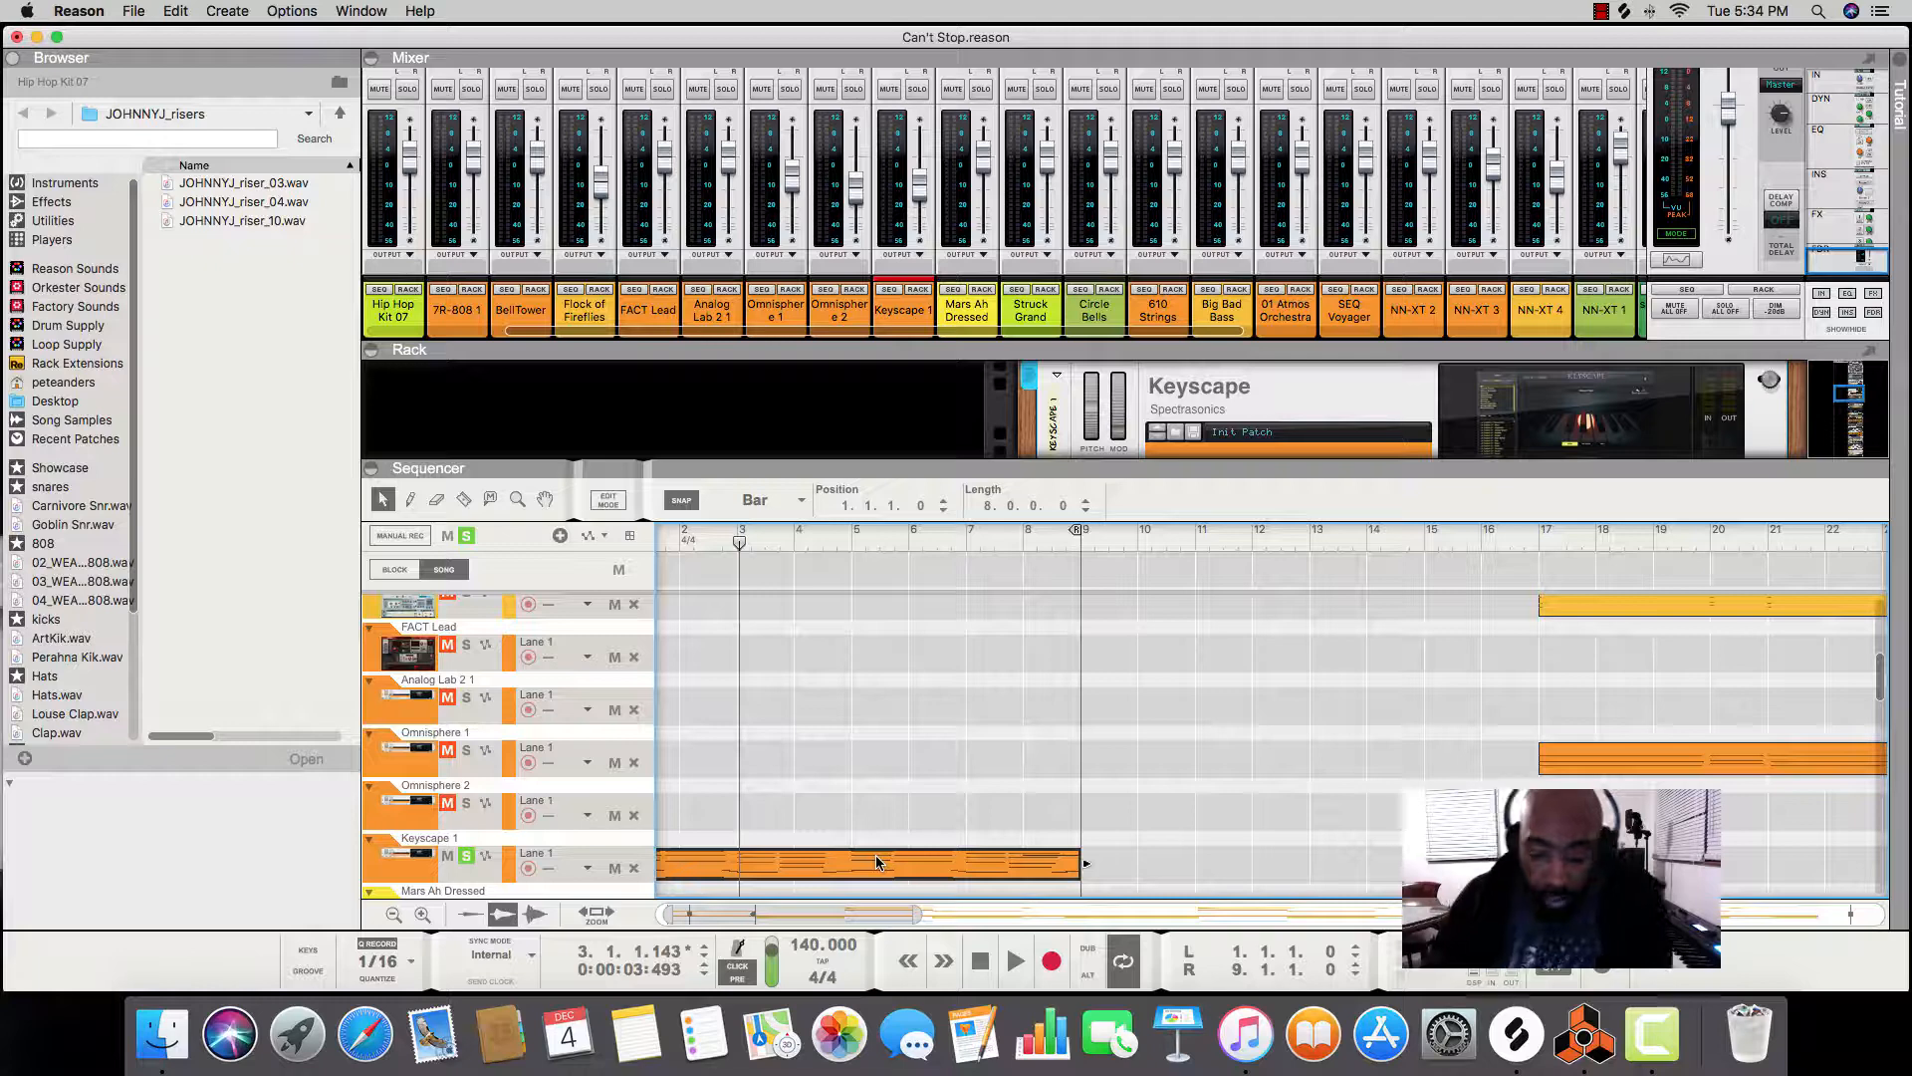
key(Delete)
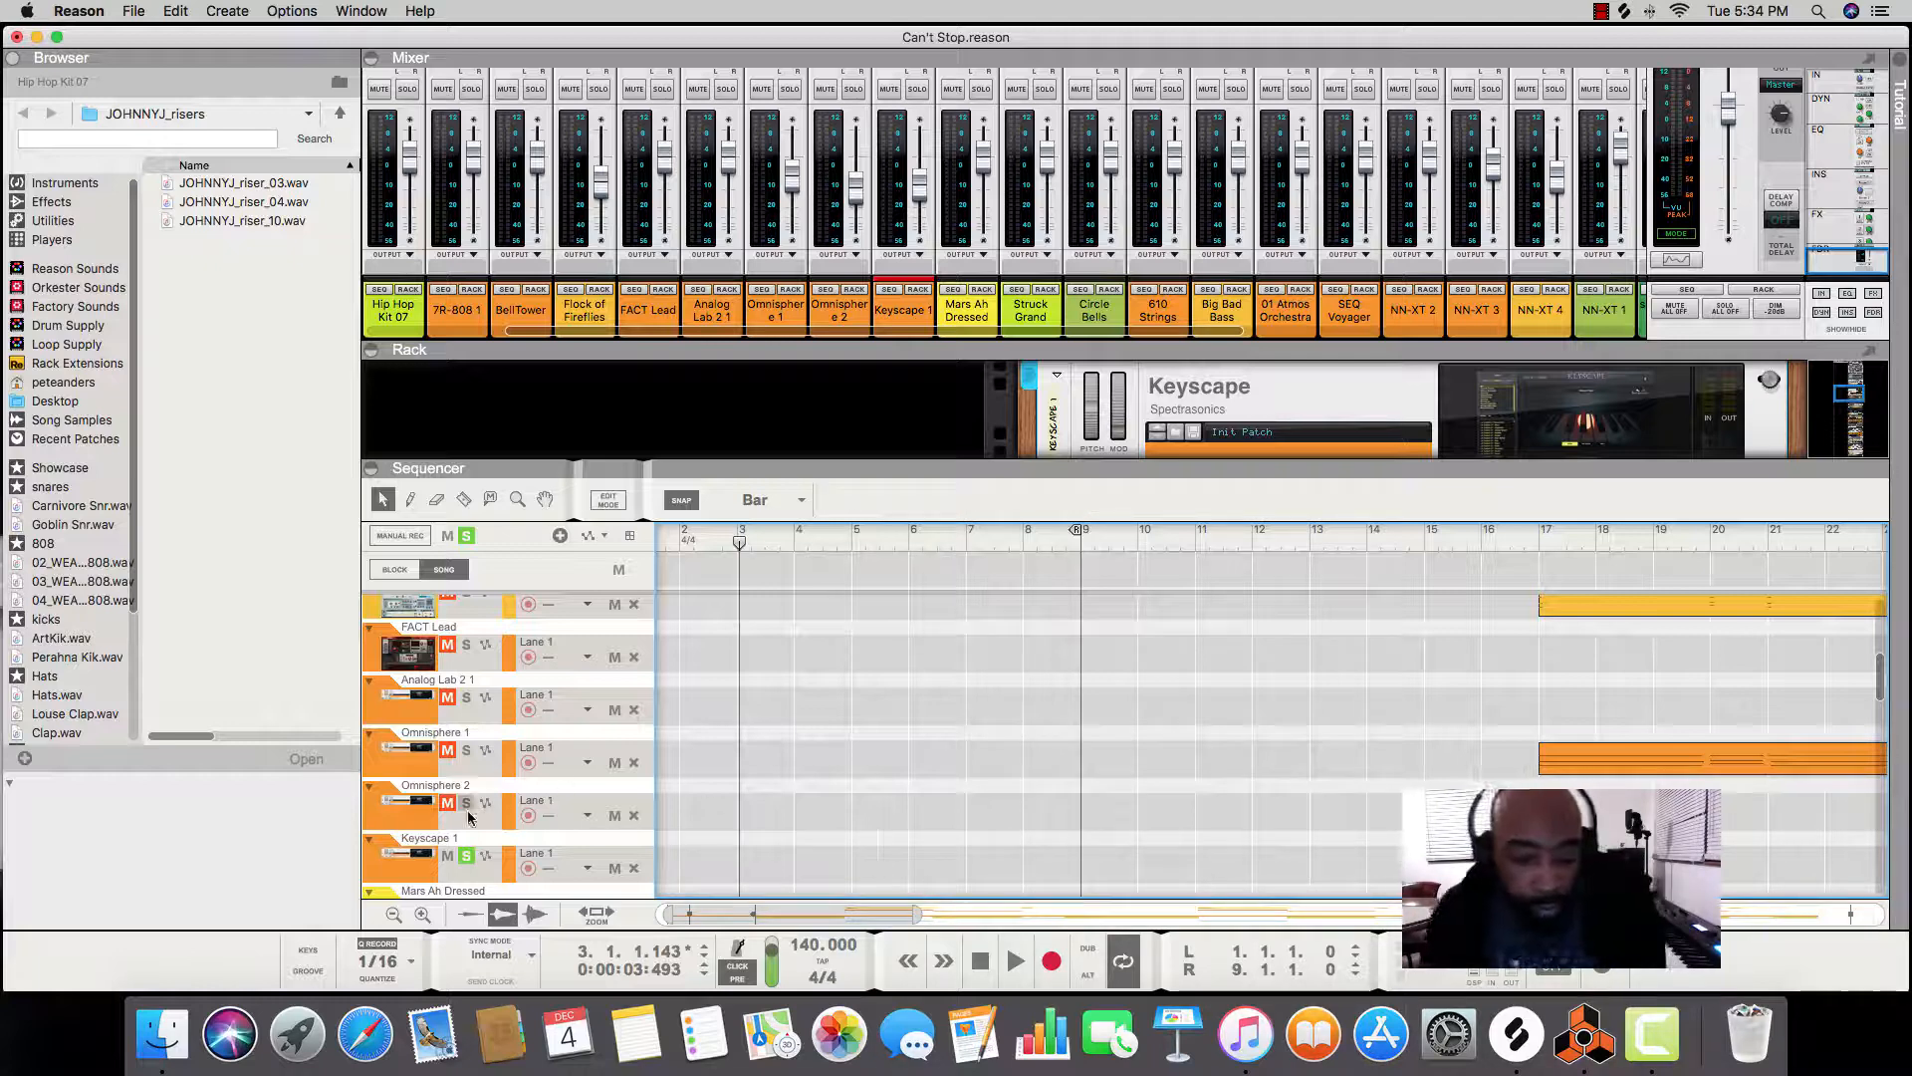
click(466, 856)
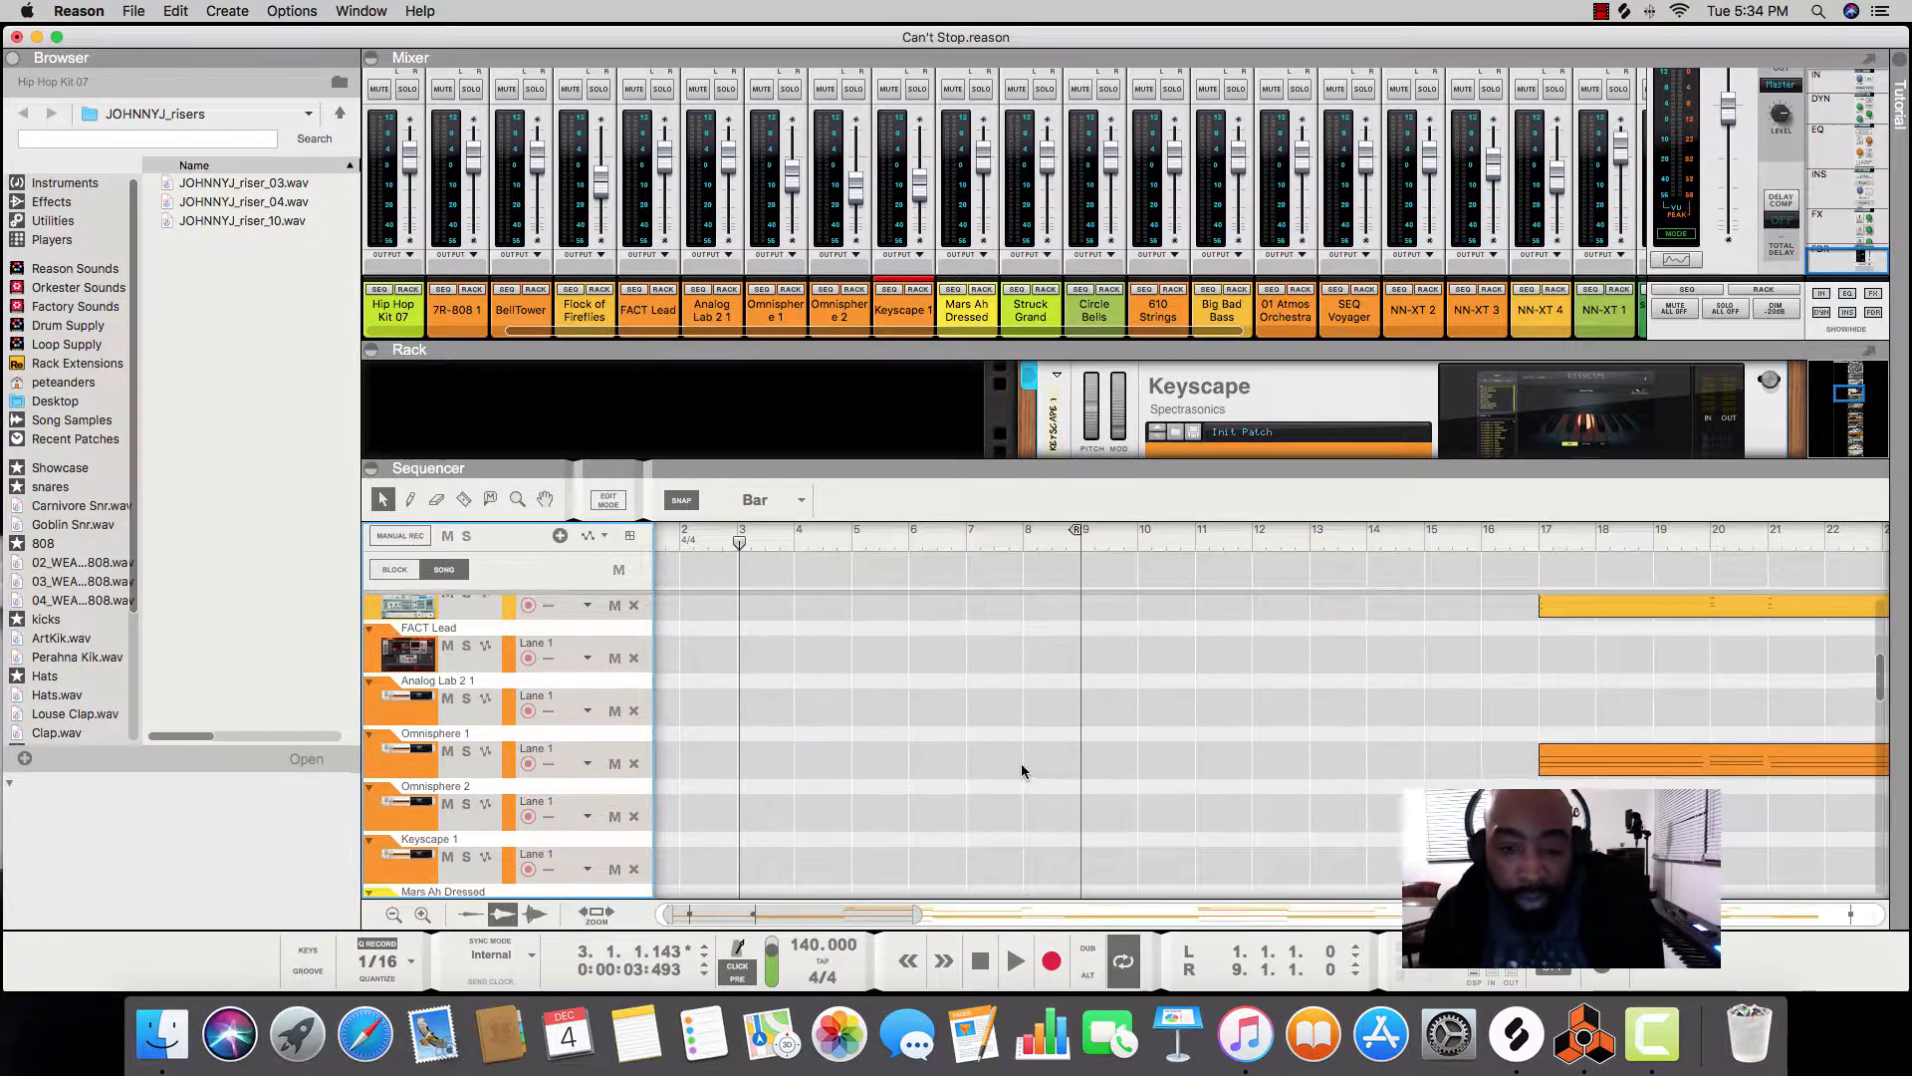
Look through the arrangement's tracks from Wooosh EX to Epic Strings EX, briefly selecting the NN-XT 2 clips before bar 9.
scroll(1022, 771, up, 2)
scroll(817, 606, left, 1)
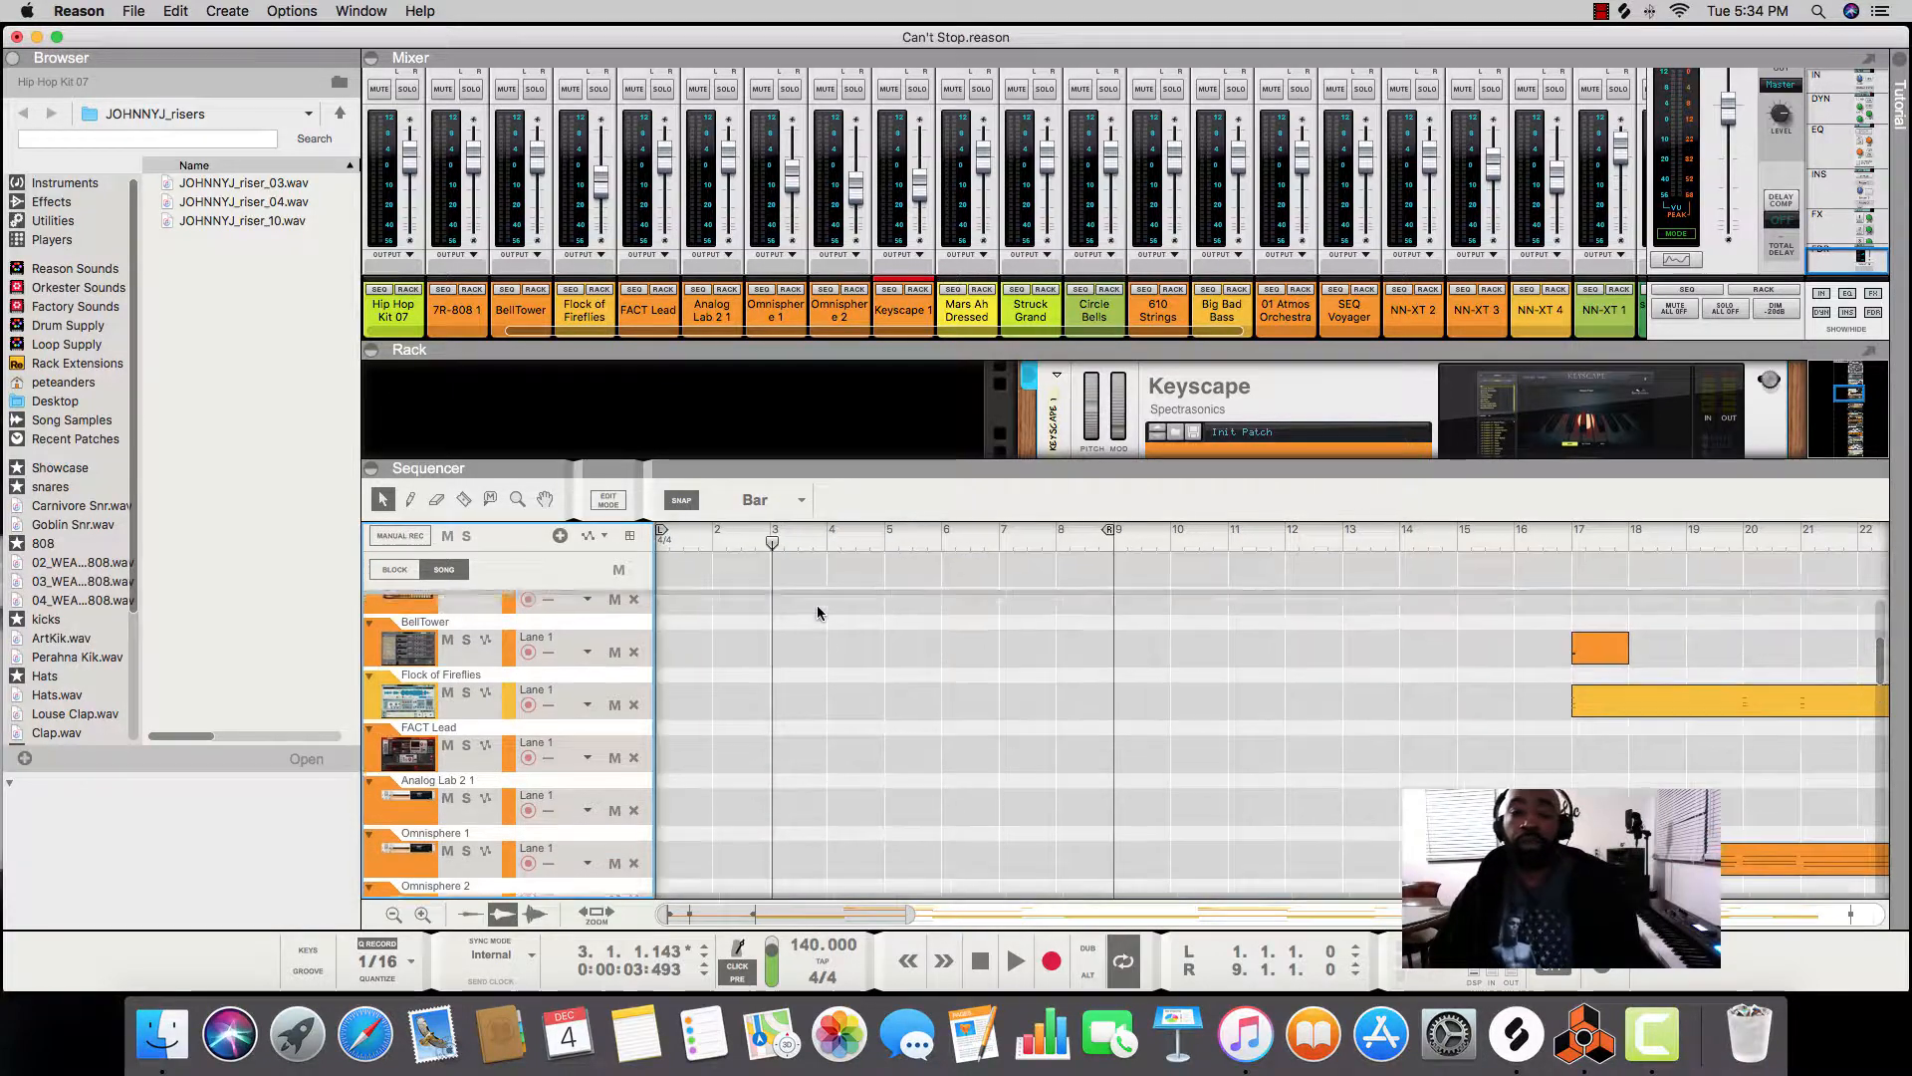
scroll(817, 613, up, 5)
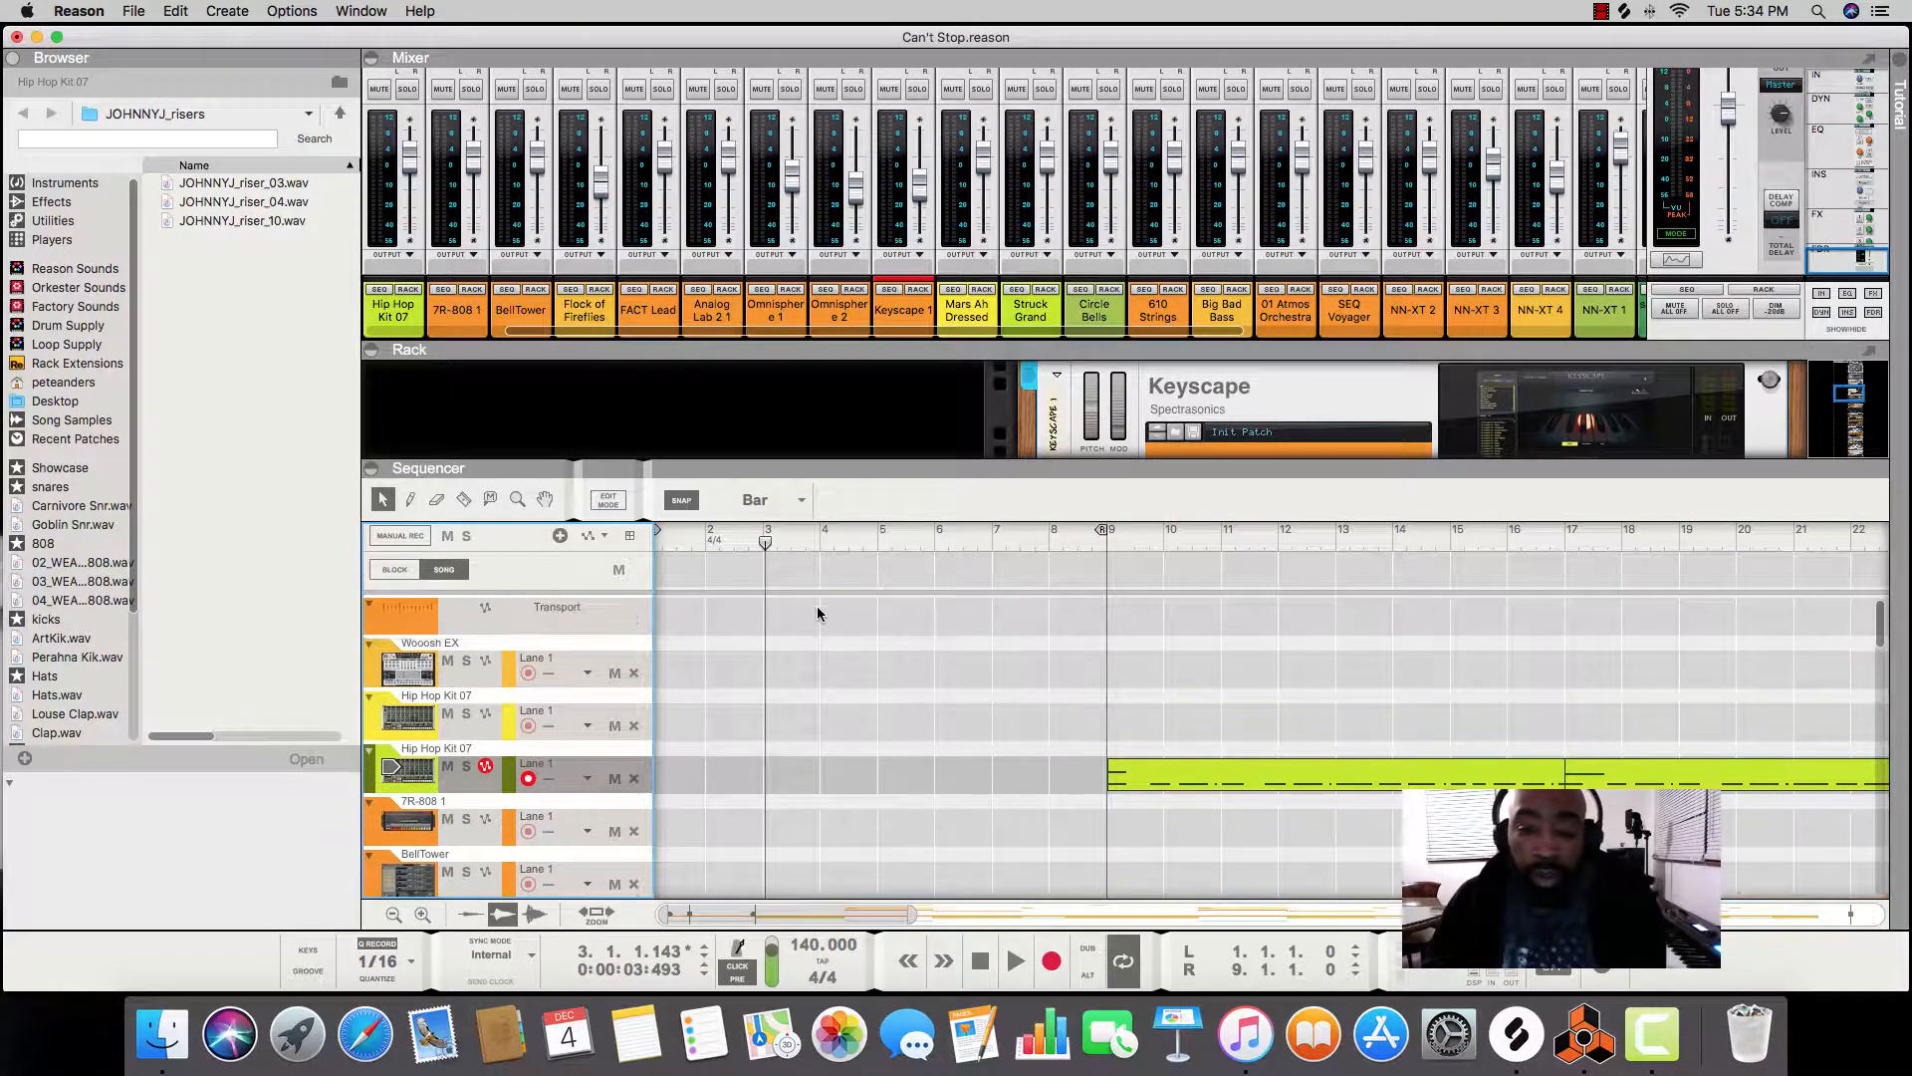
scroll(816, 612, down, 2)
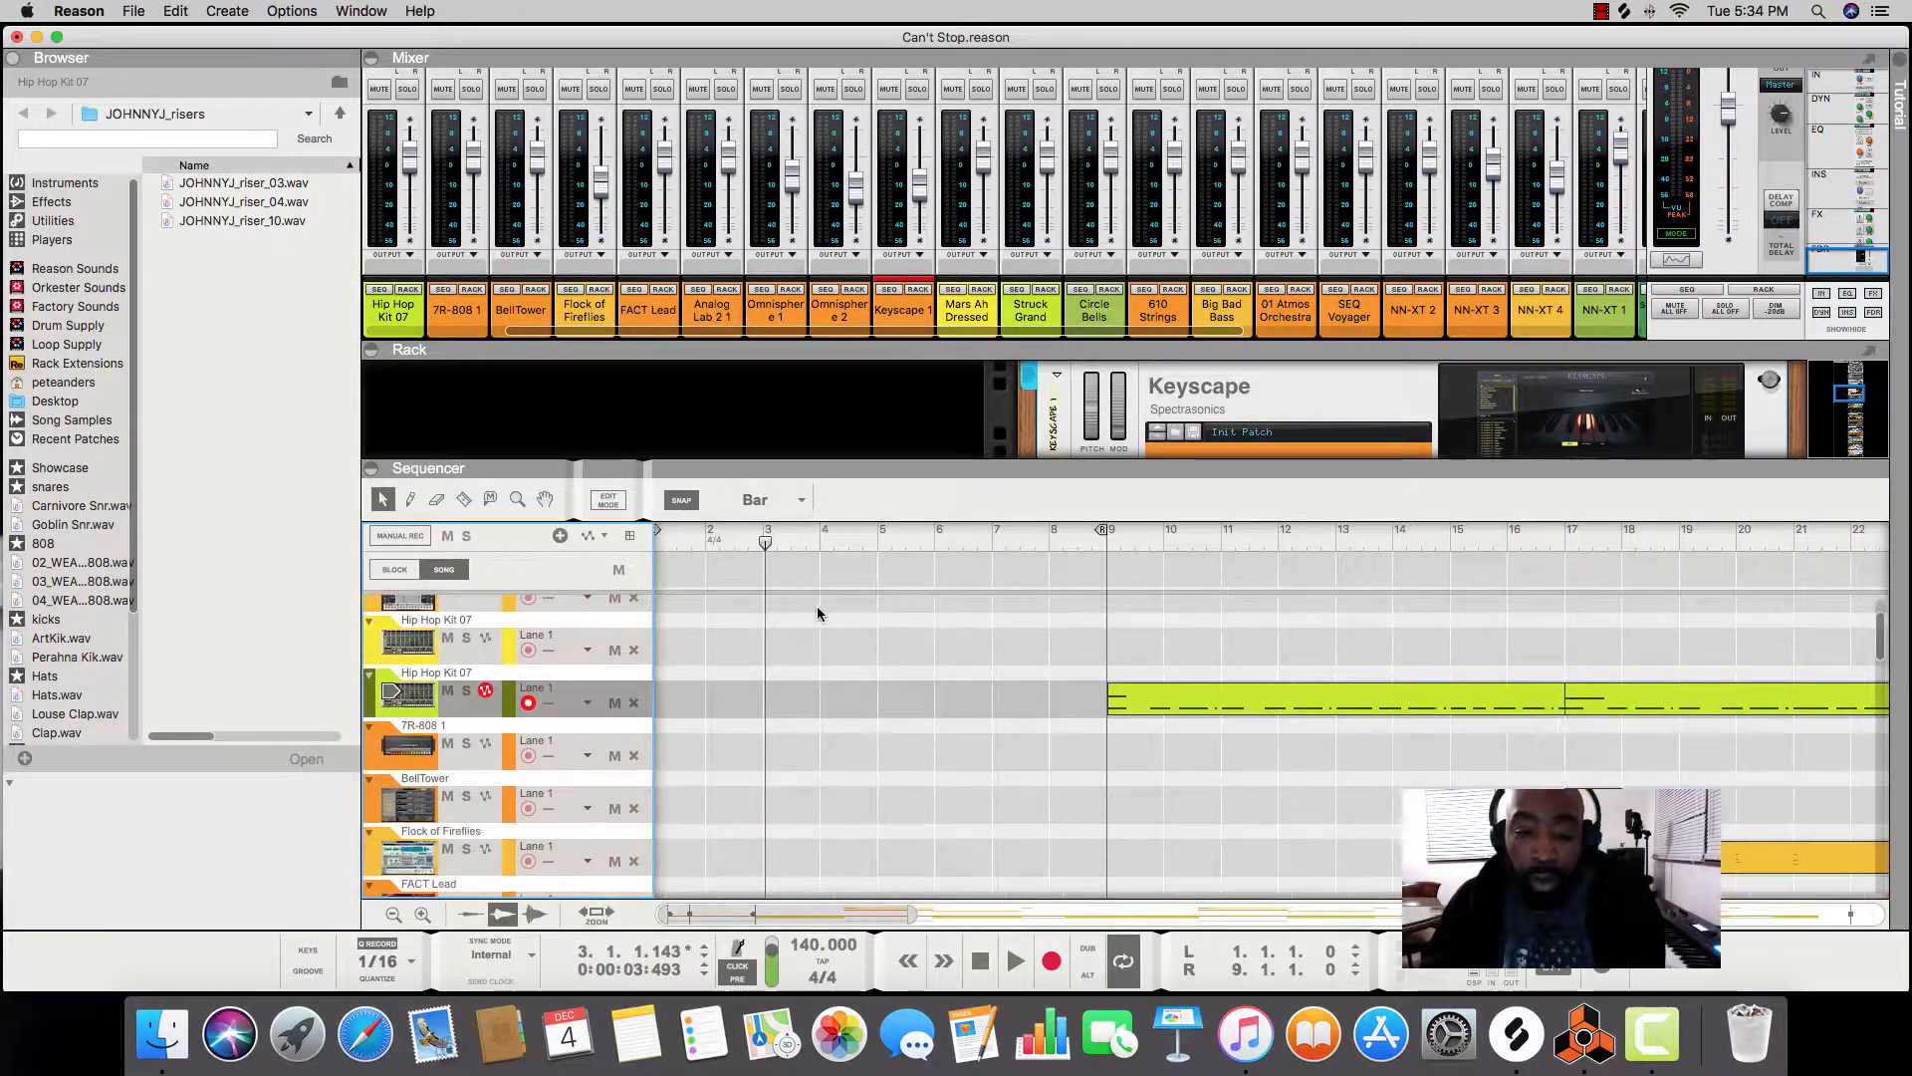
scroll(817, 613, down, 1)
scroll(816, 613, left, 1)
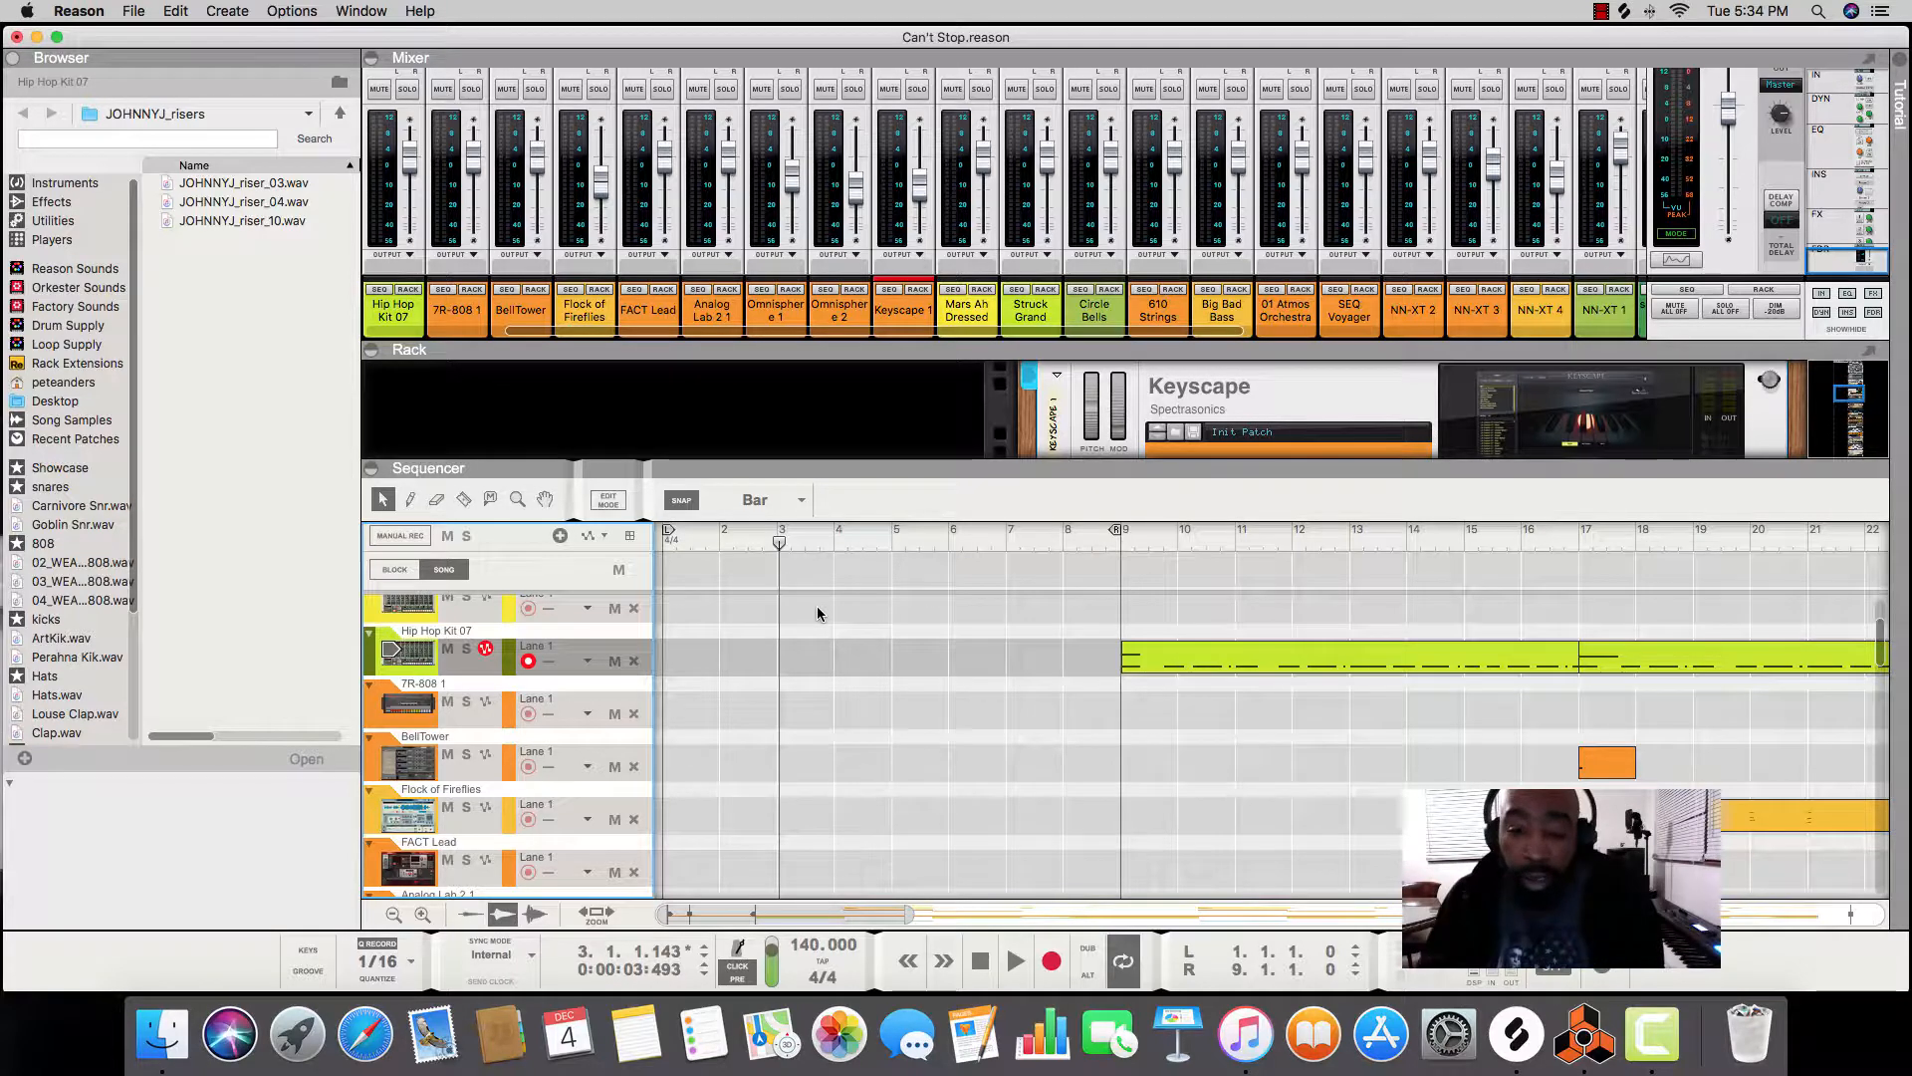
scroll(818, 610, down, 15)
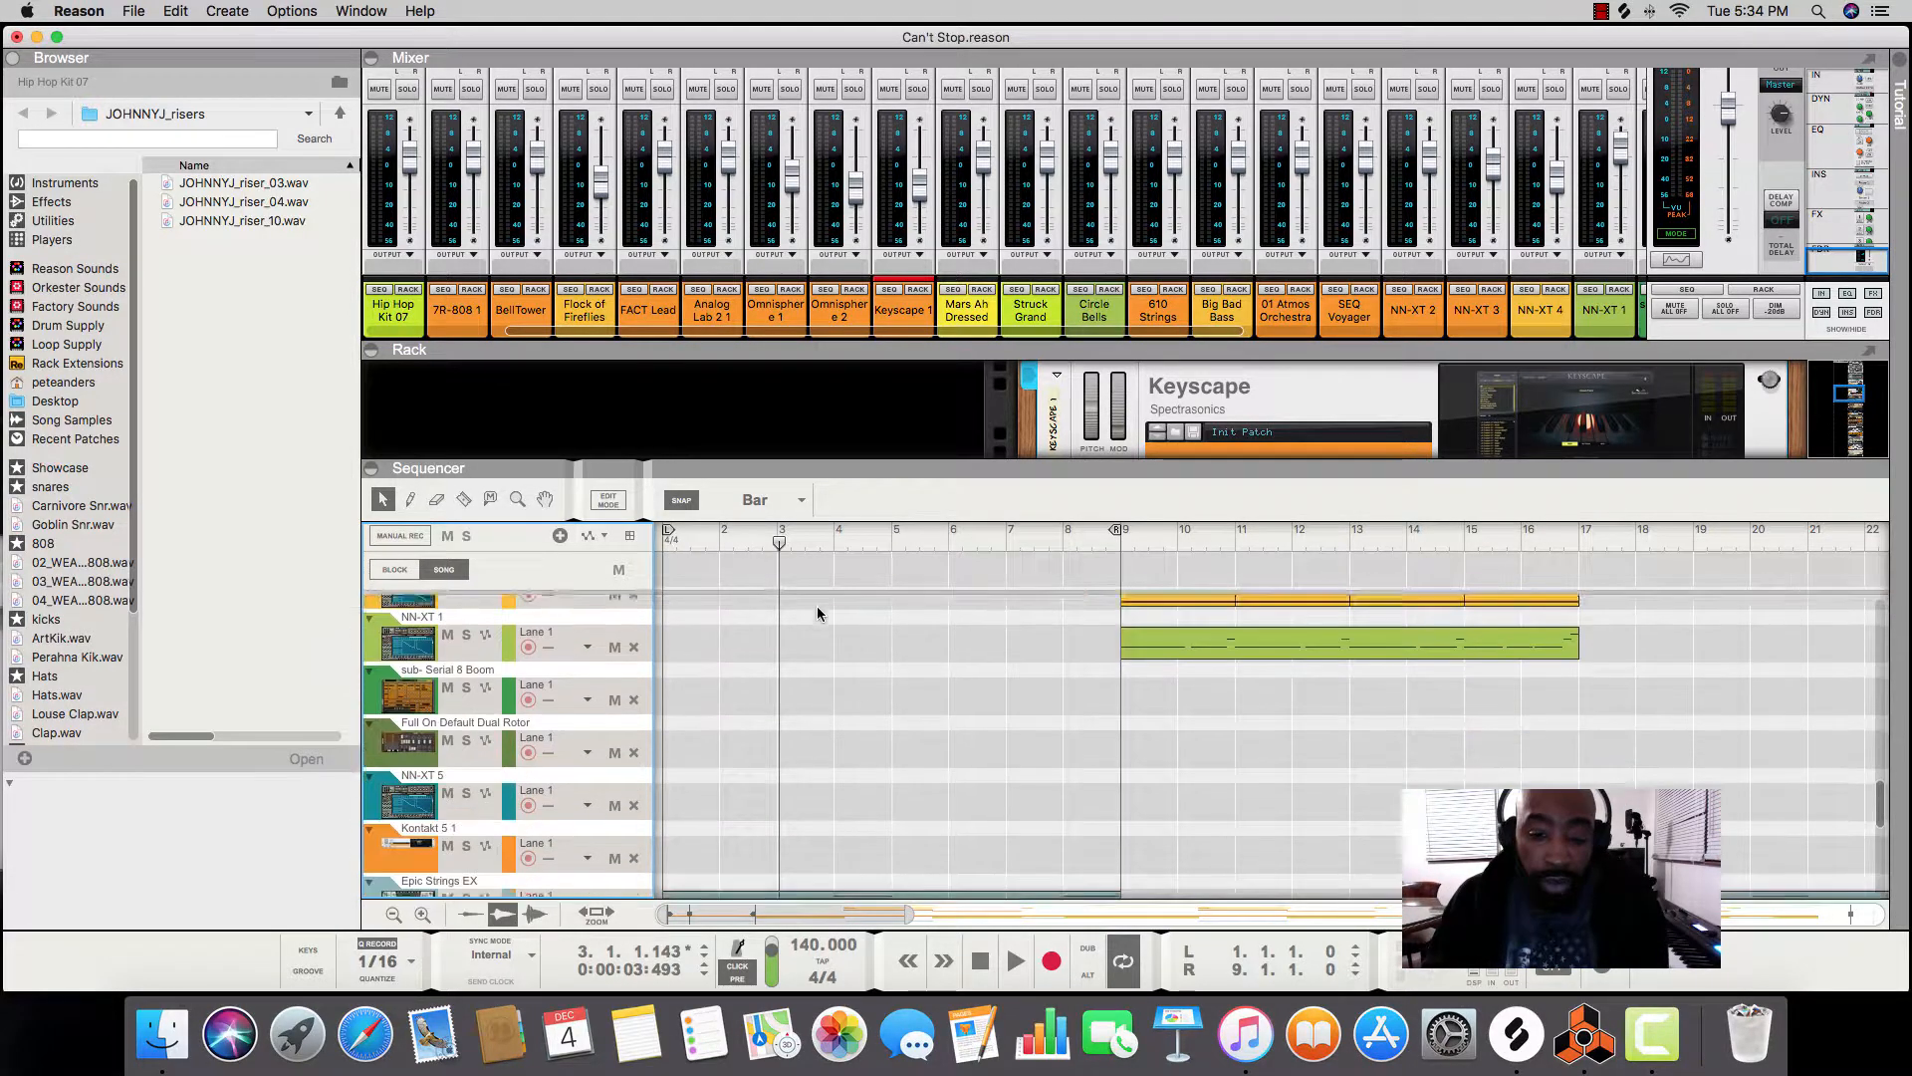
scroll(817, 605, up, 2)
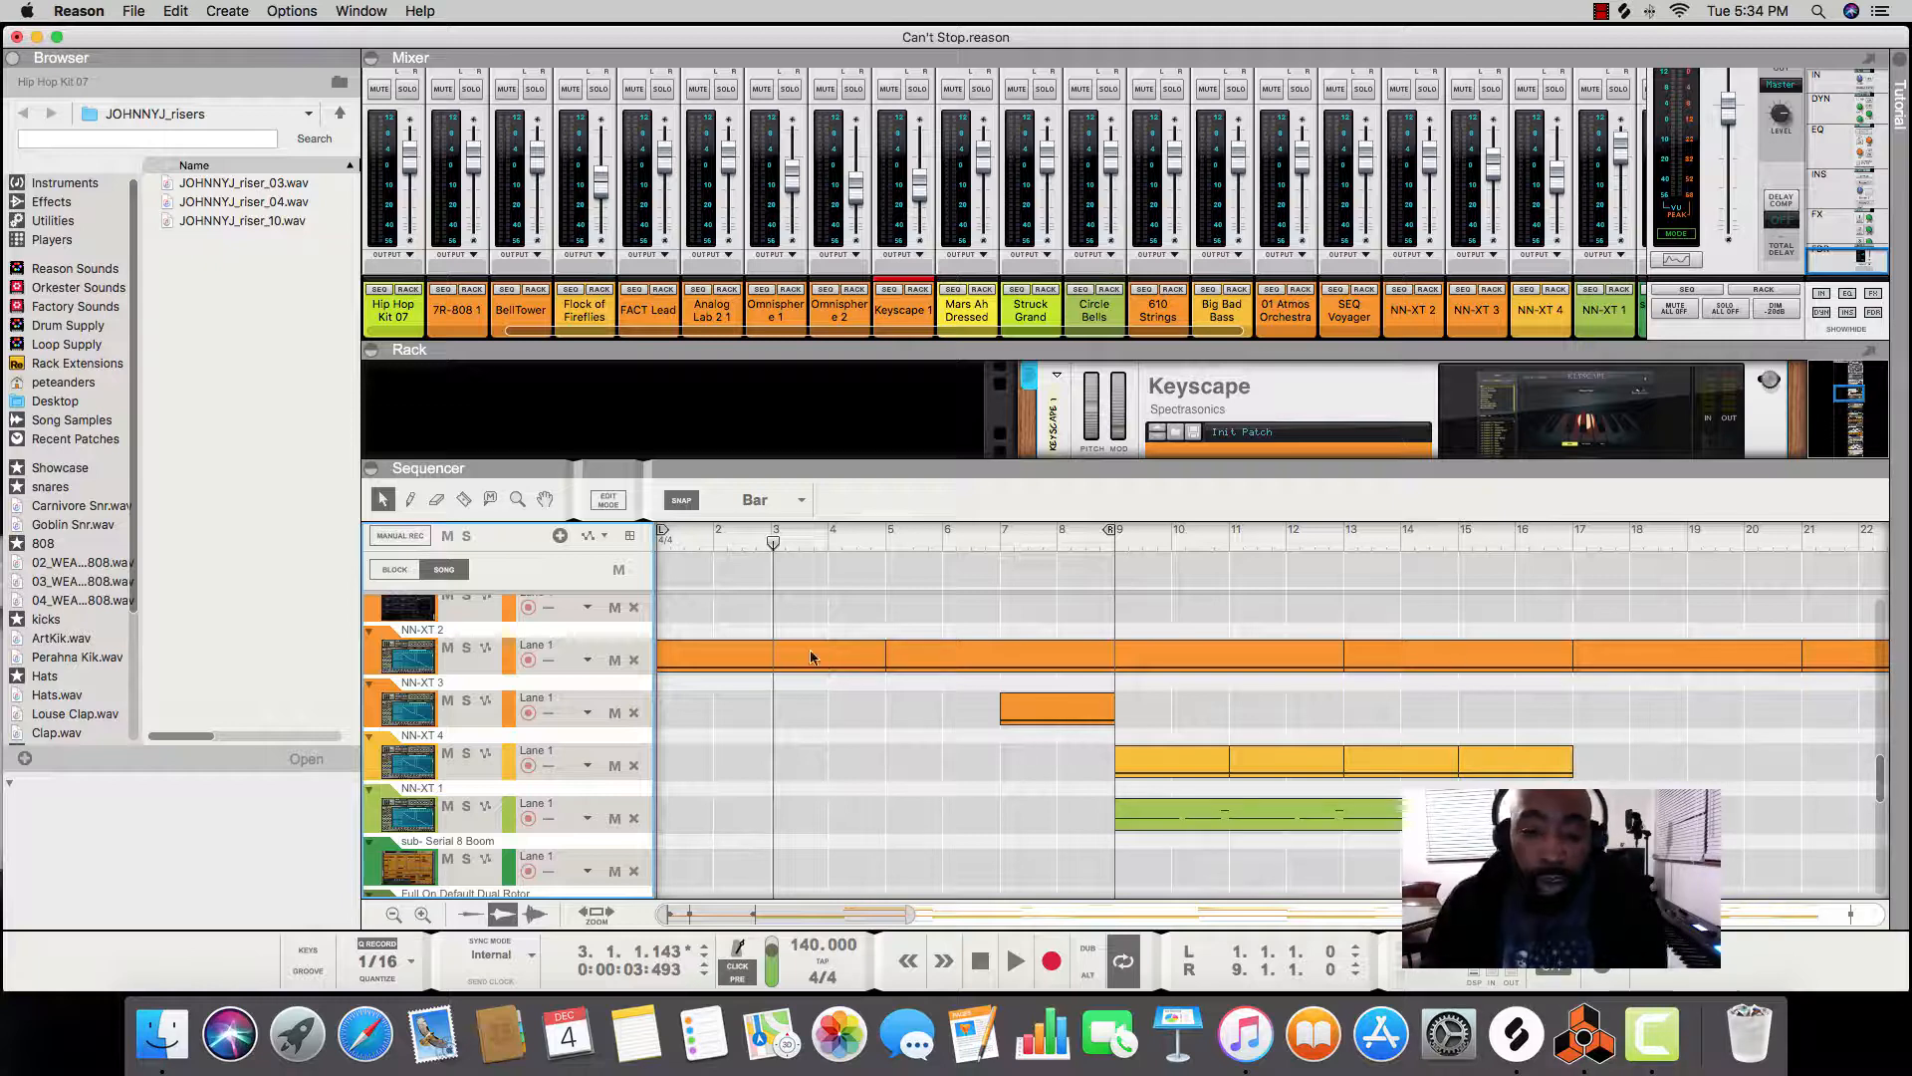
scroll(812, 657, down, 4)
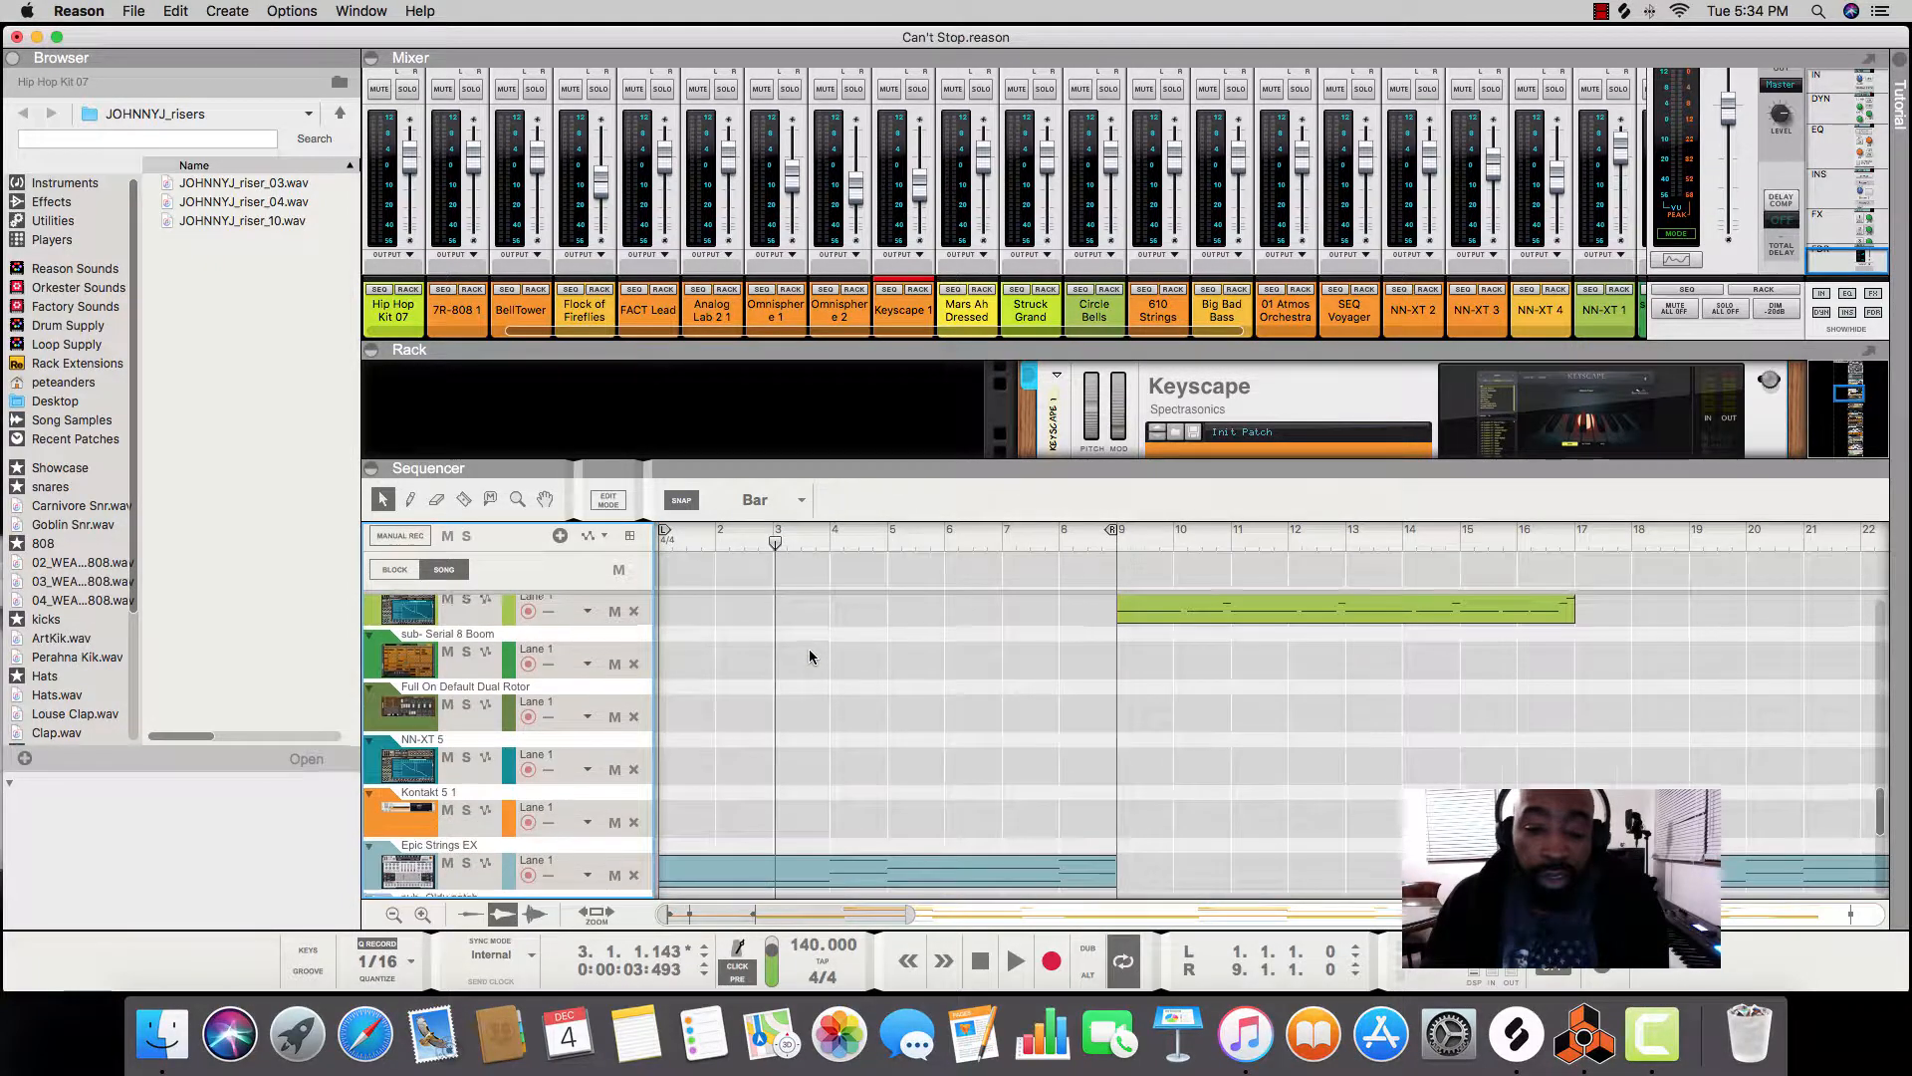
scroll(808, 648, up, 5)
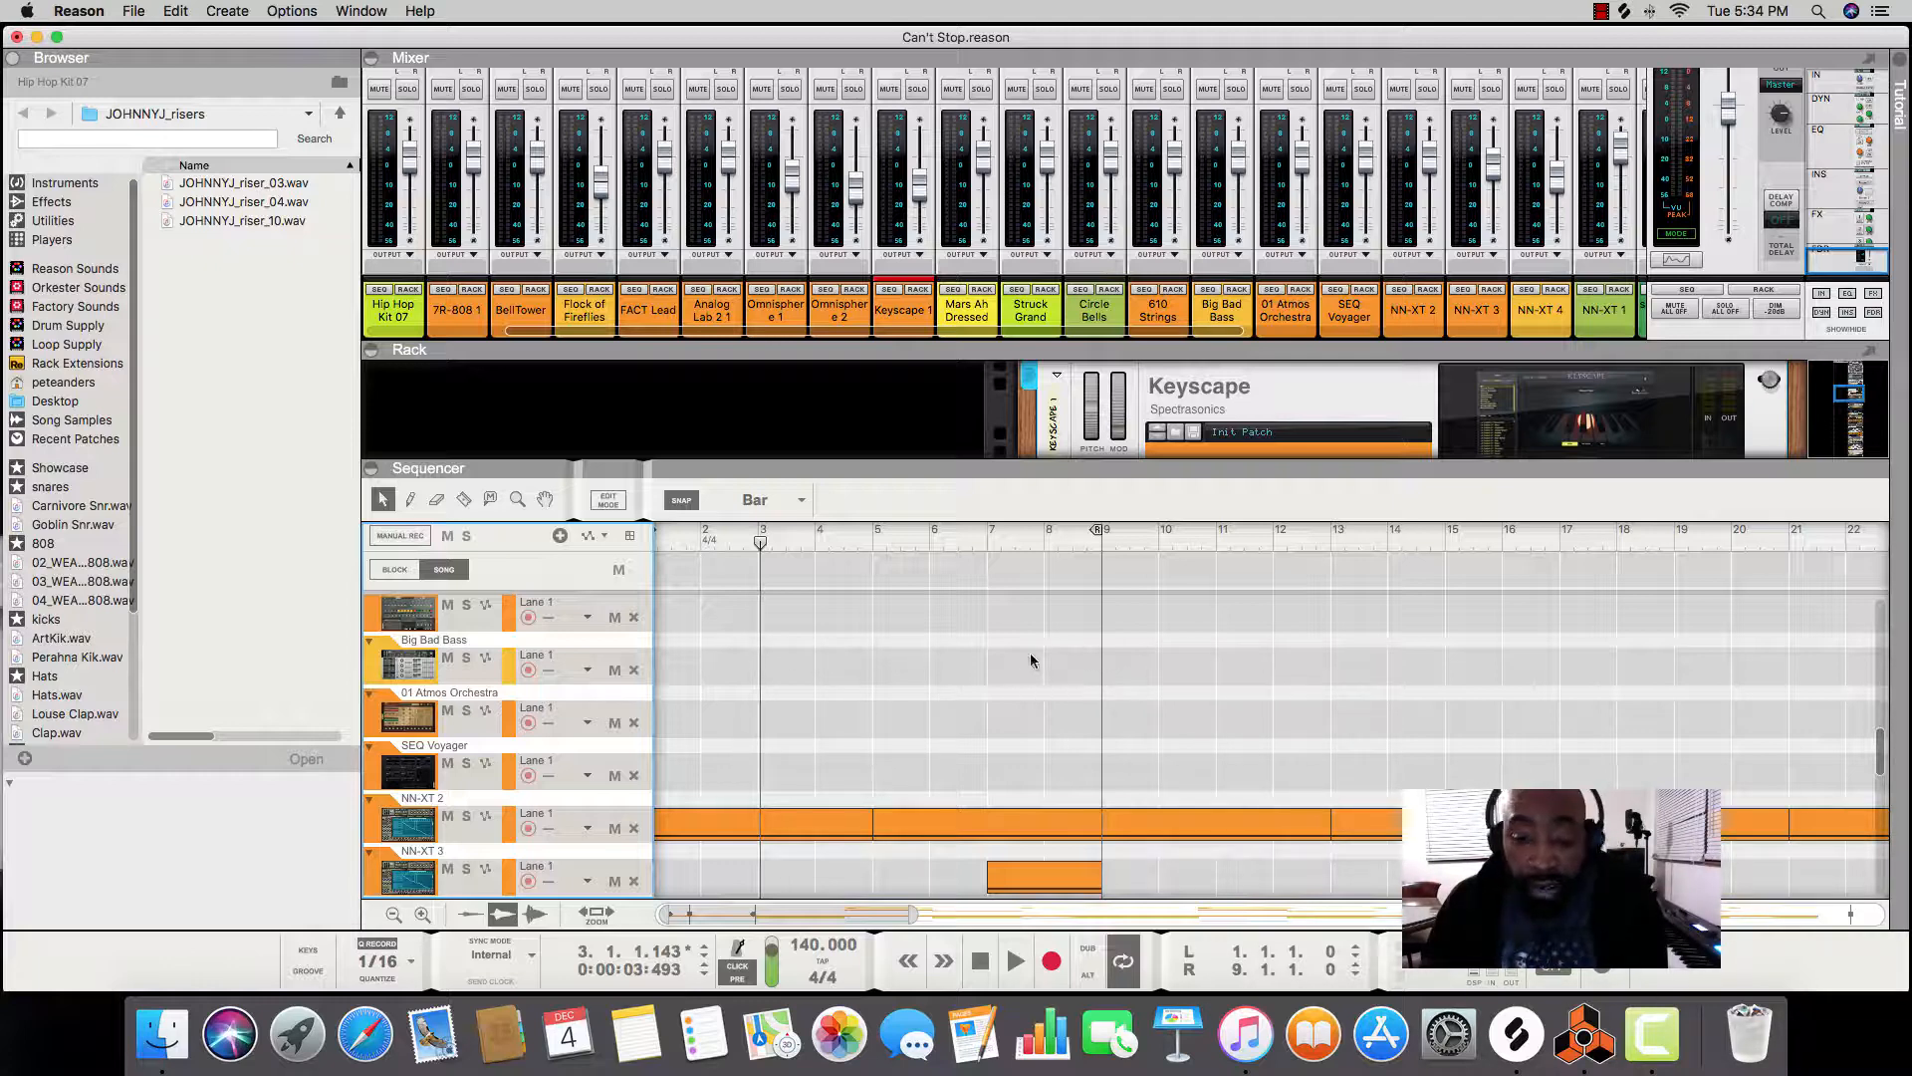
scroll(805, 651, down, 2)
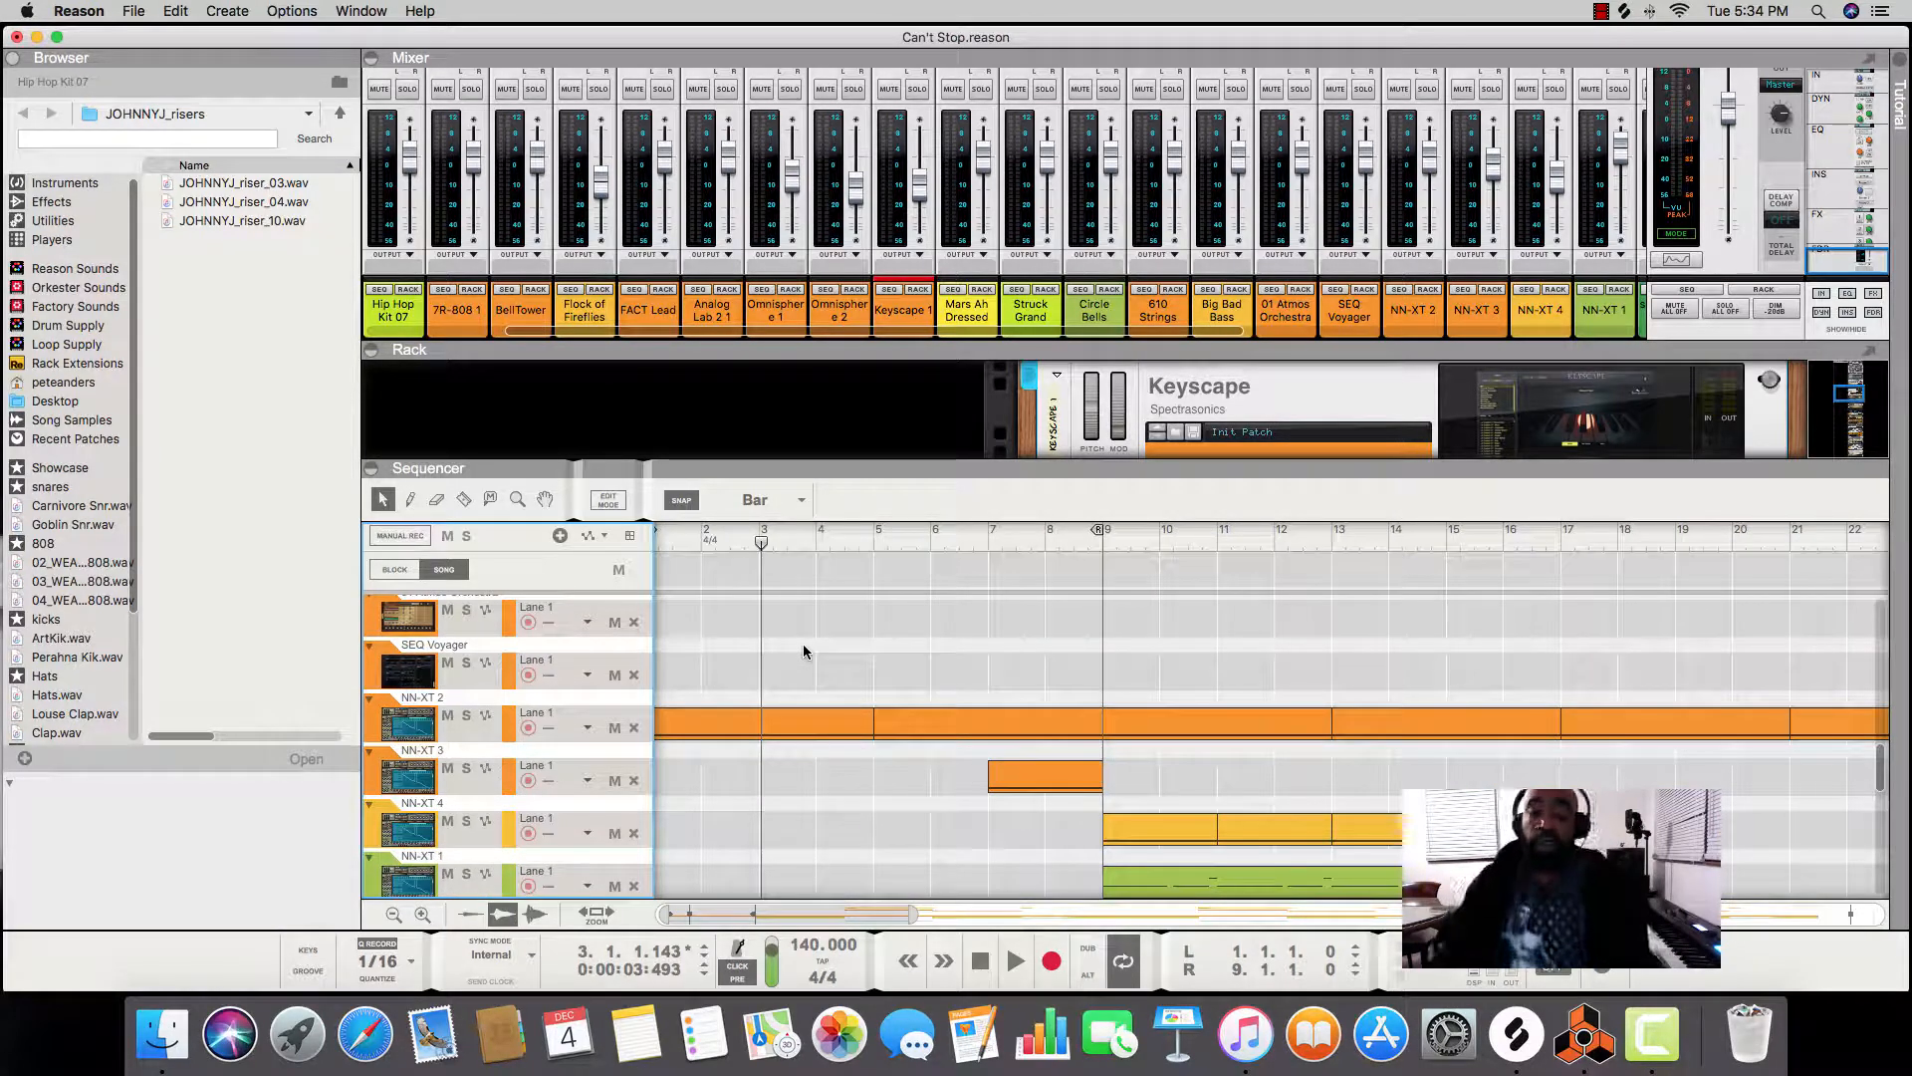
scroll(804, 651, down, 2)
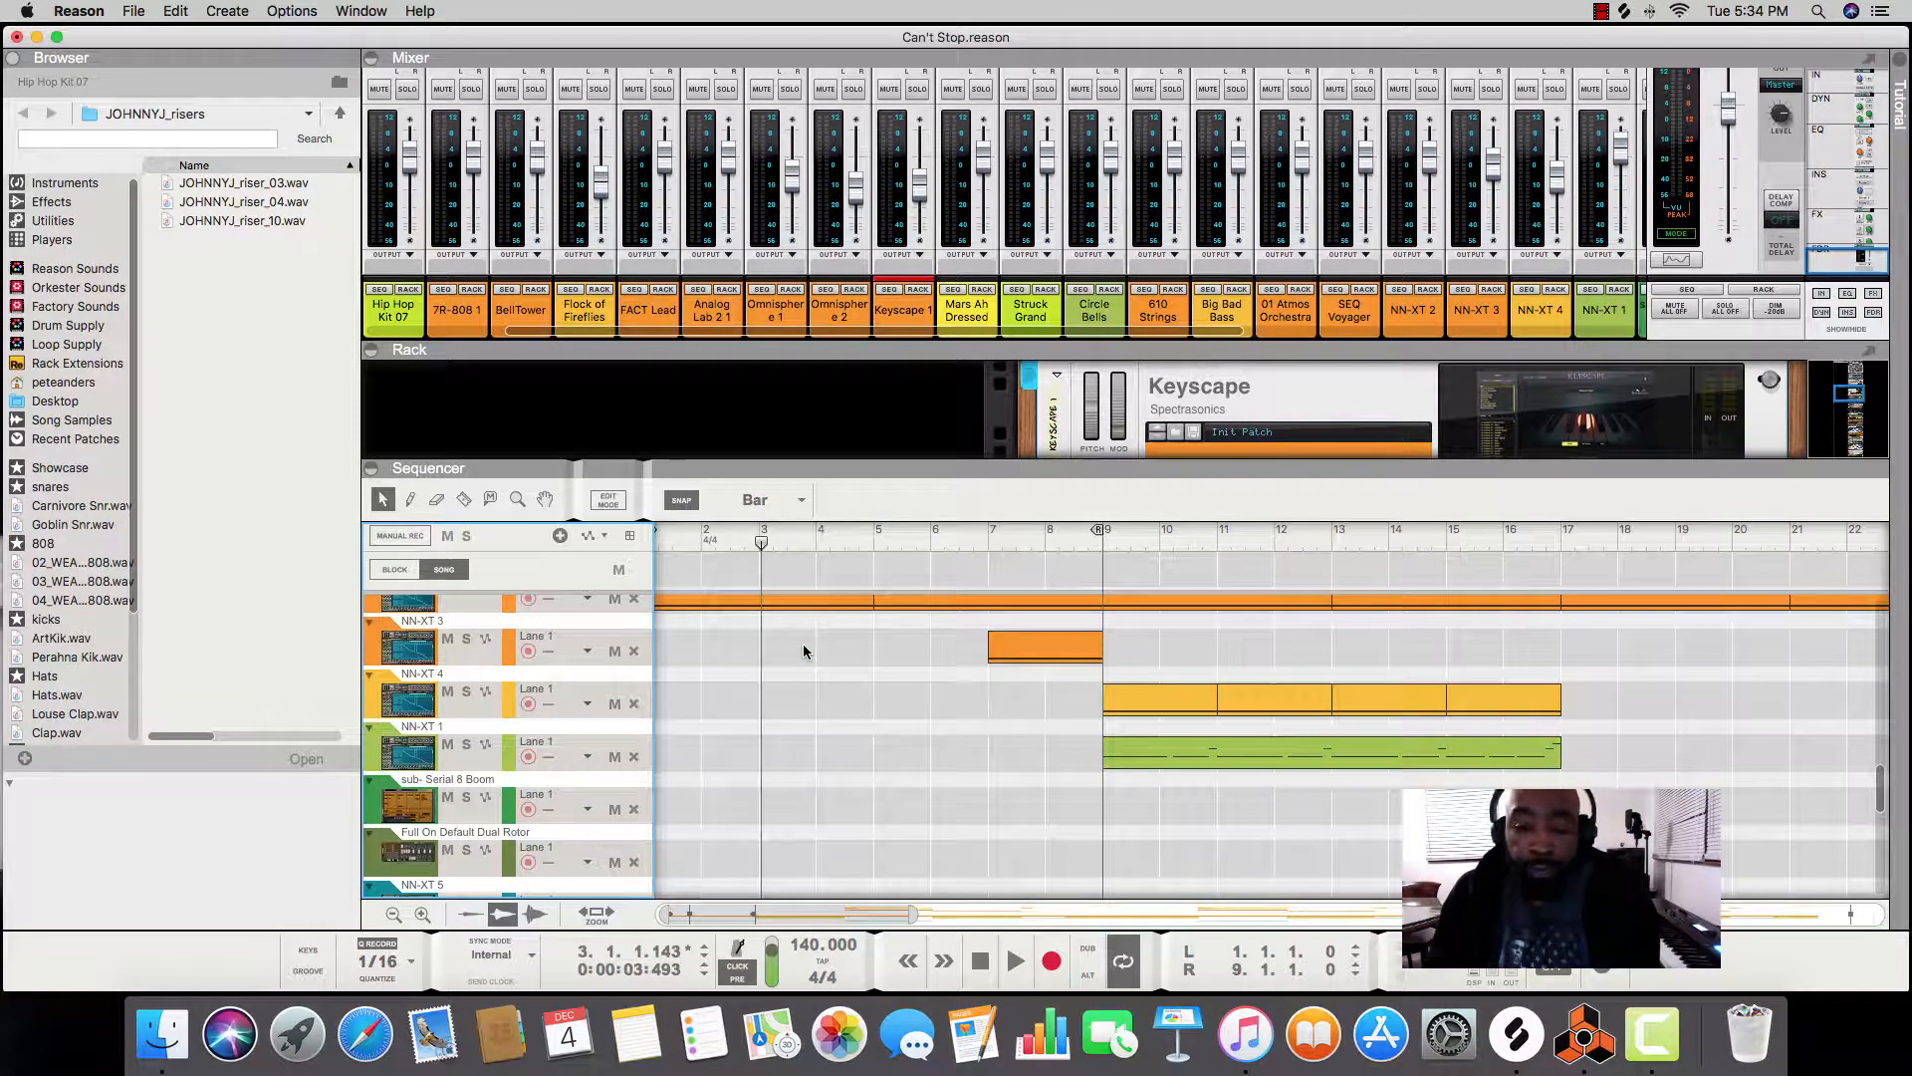
scroll(1227, 625, up, 2)
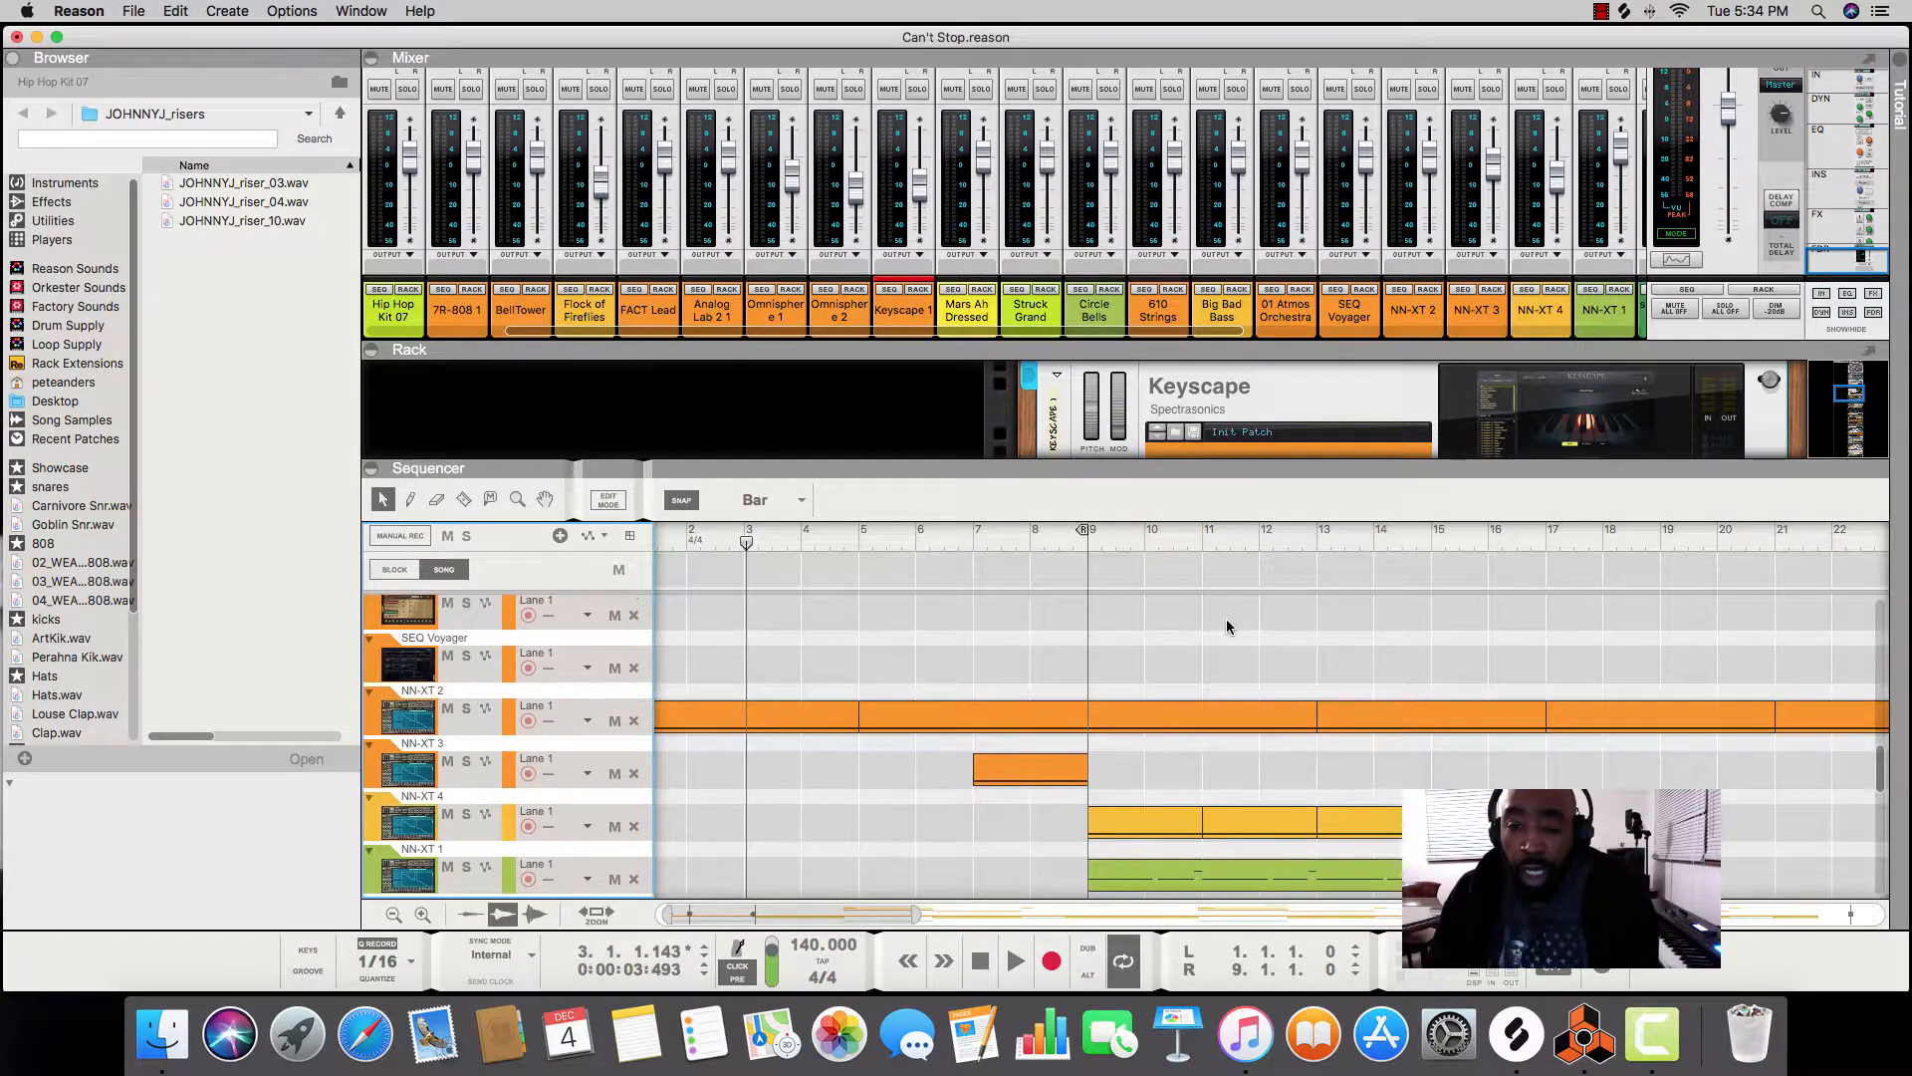
scroll(1227, 625, up, 2)
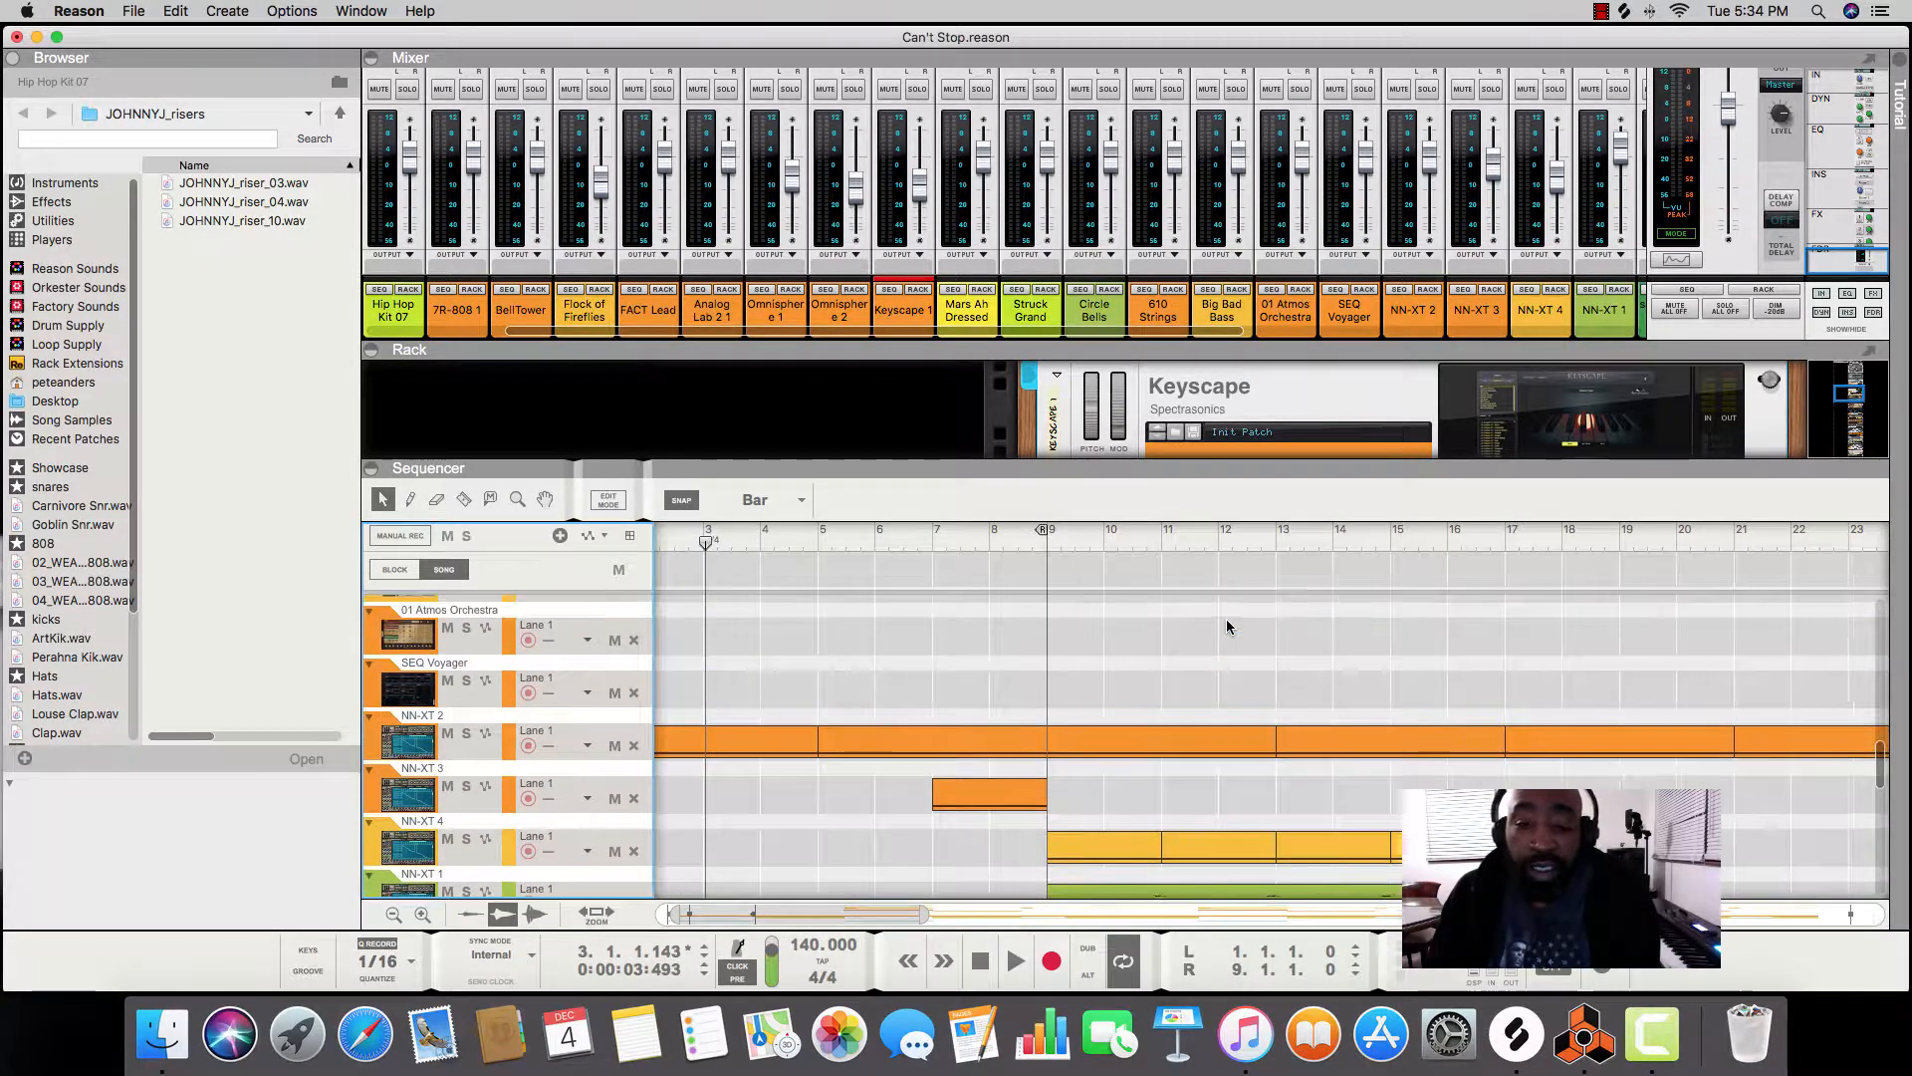
scroll(1227, 625, left, 1)
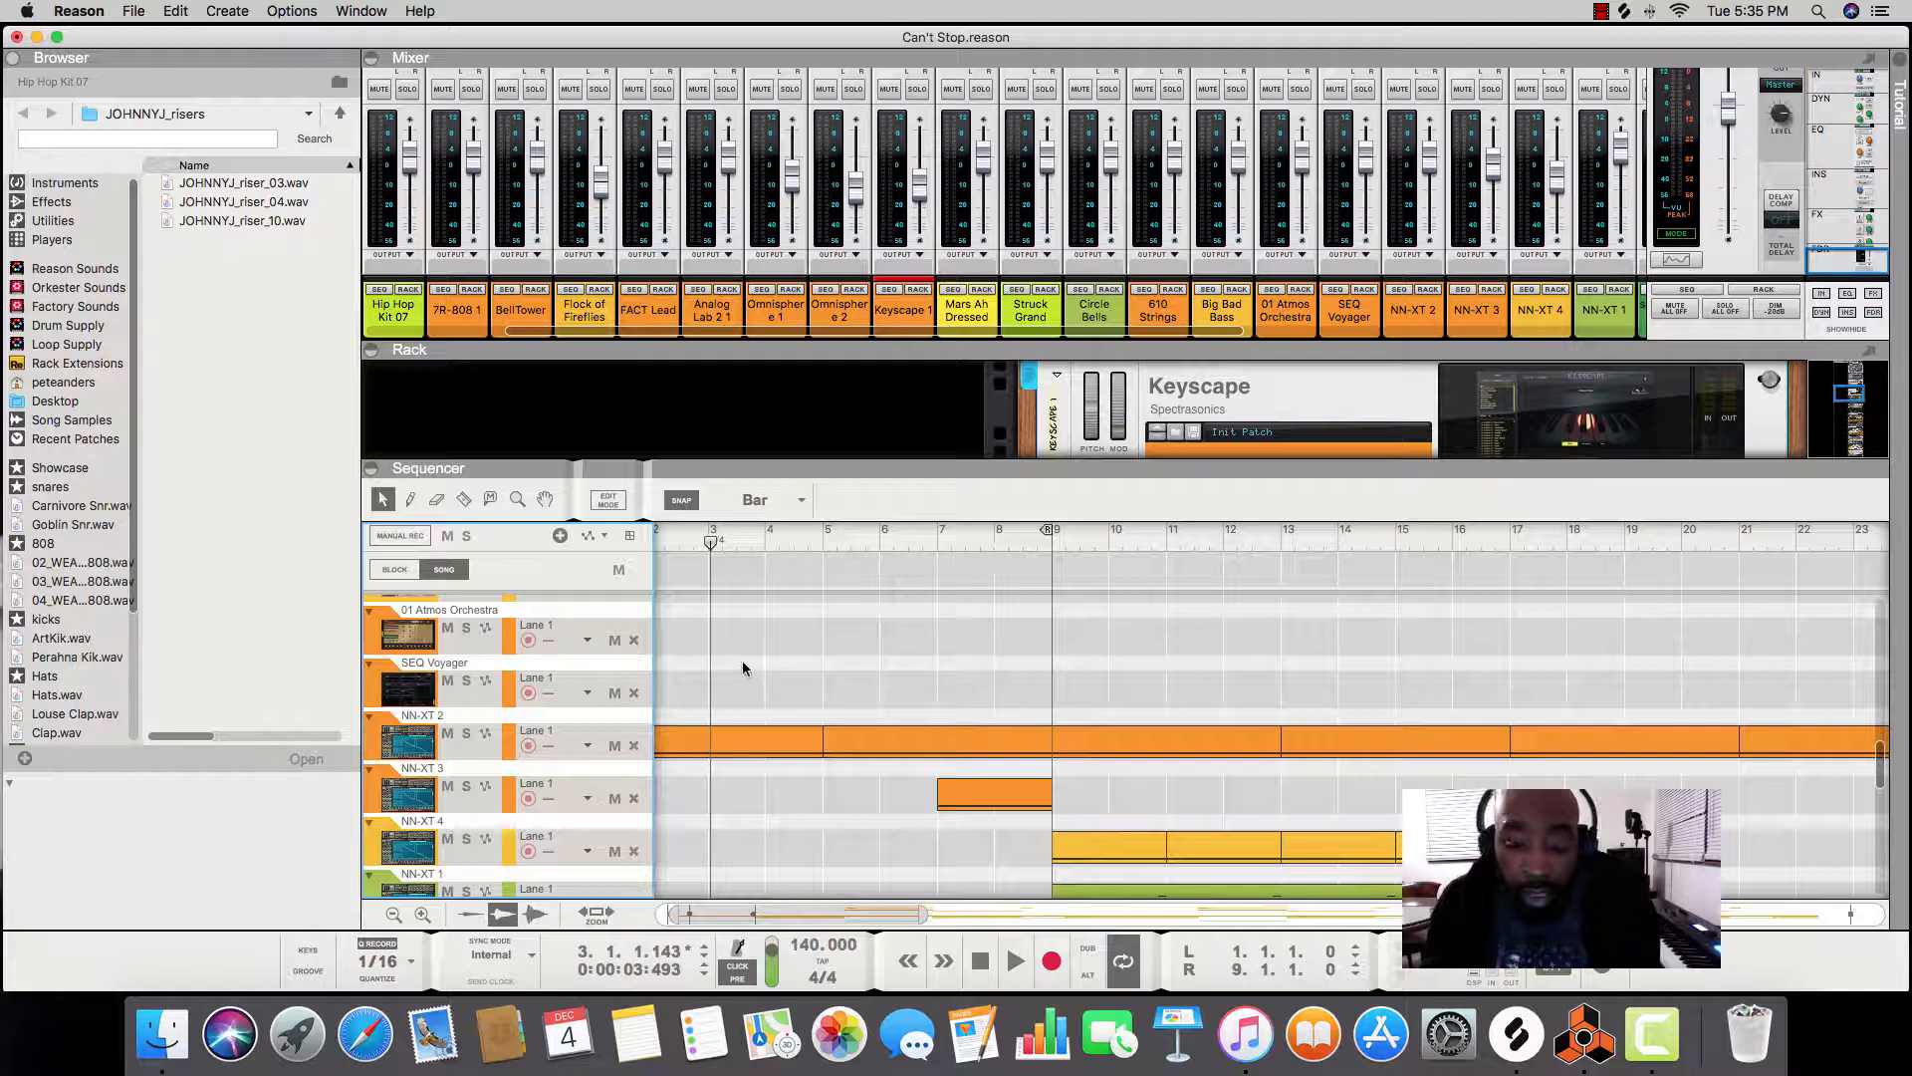
drag(694, 672, 883, 805)
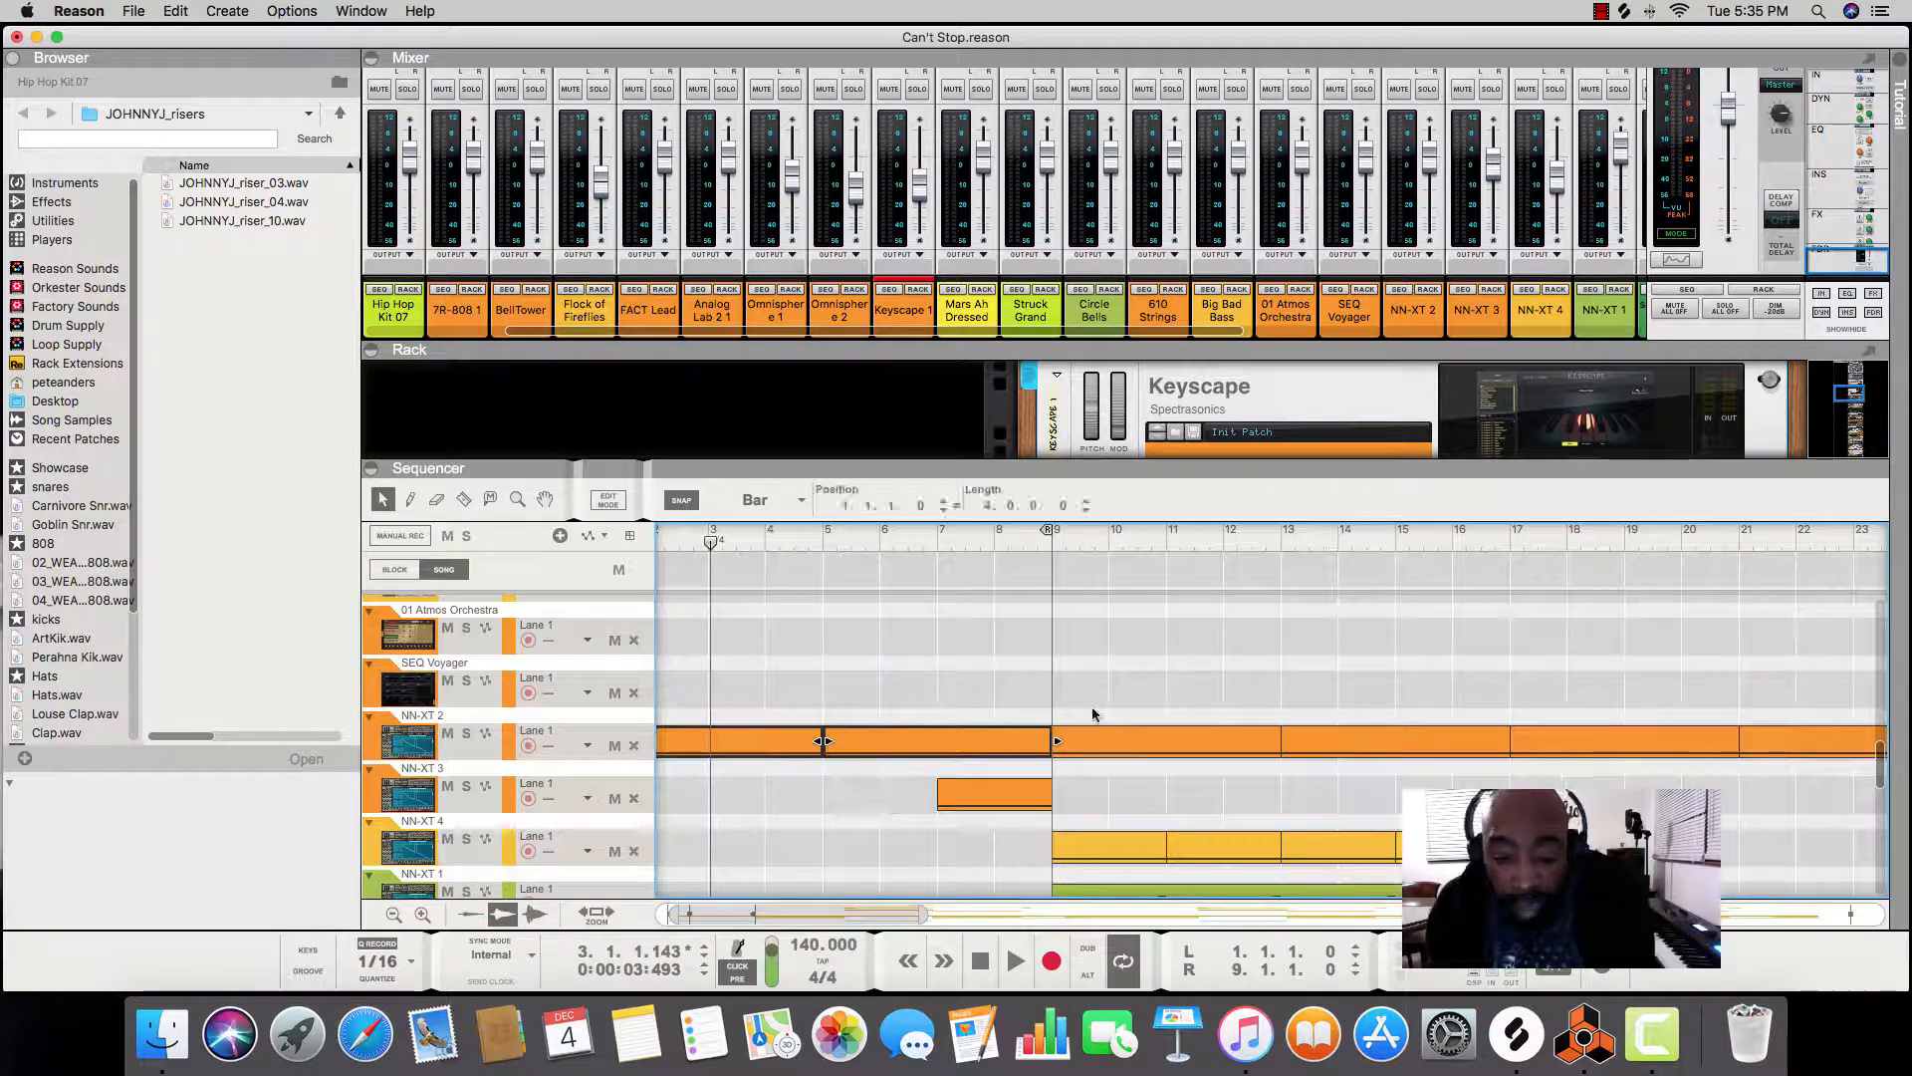
click(863, 811)
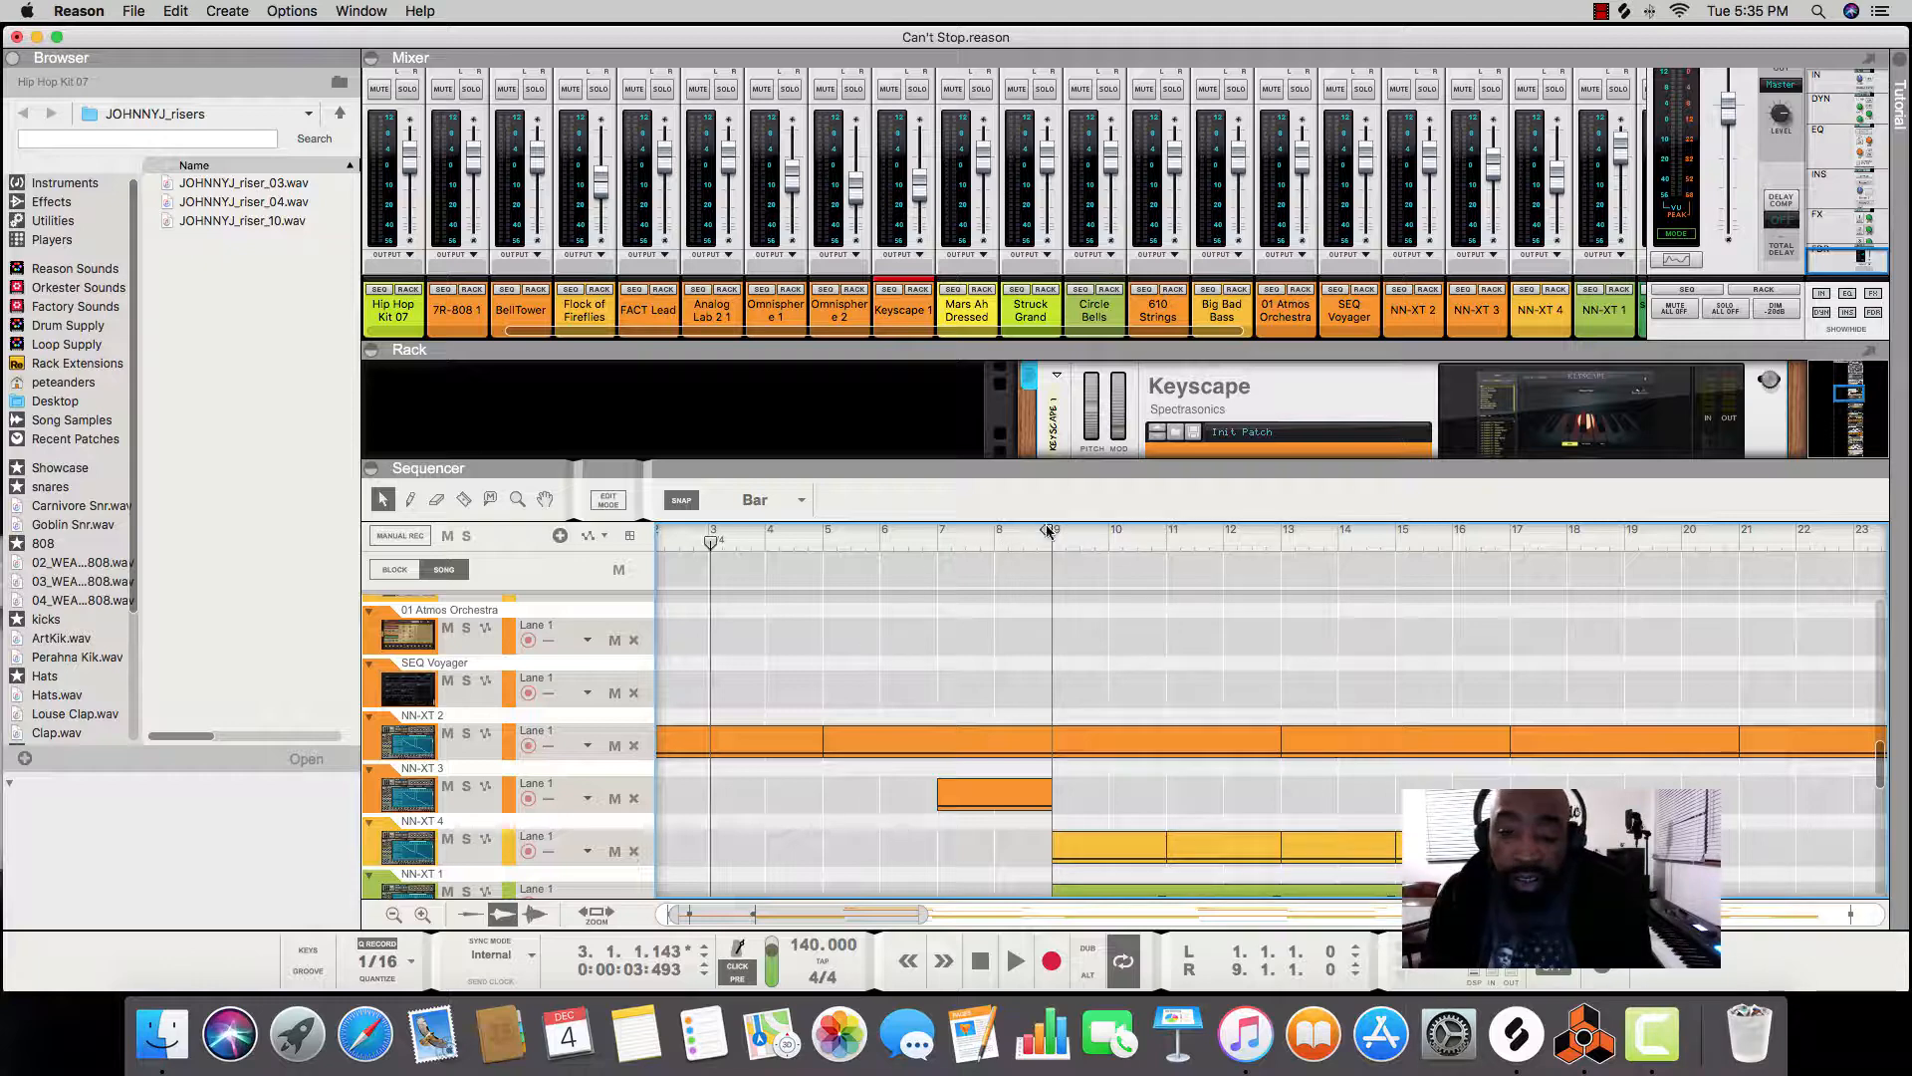
Examine the NN-XT clips and the neighbouring empty tracks along the timeline between about bars 10 and 52.
scroll(1424, 702, right, 10)
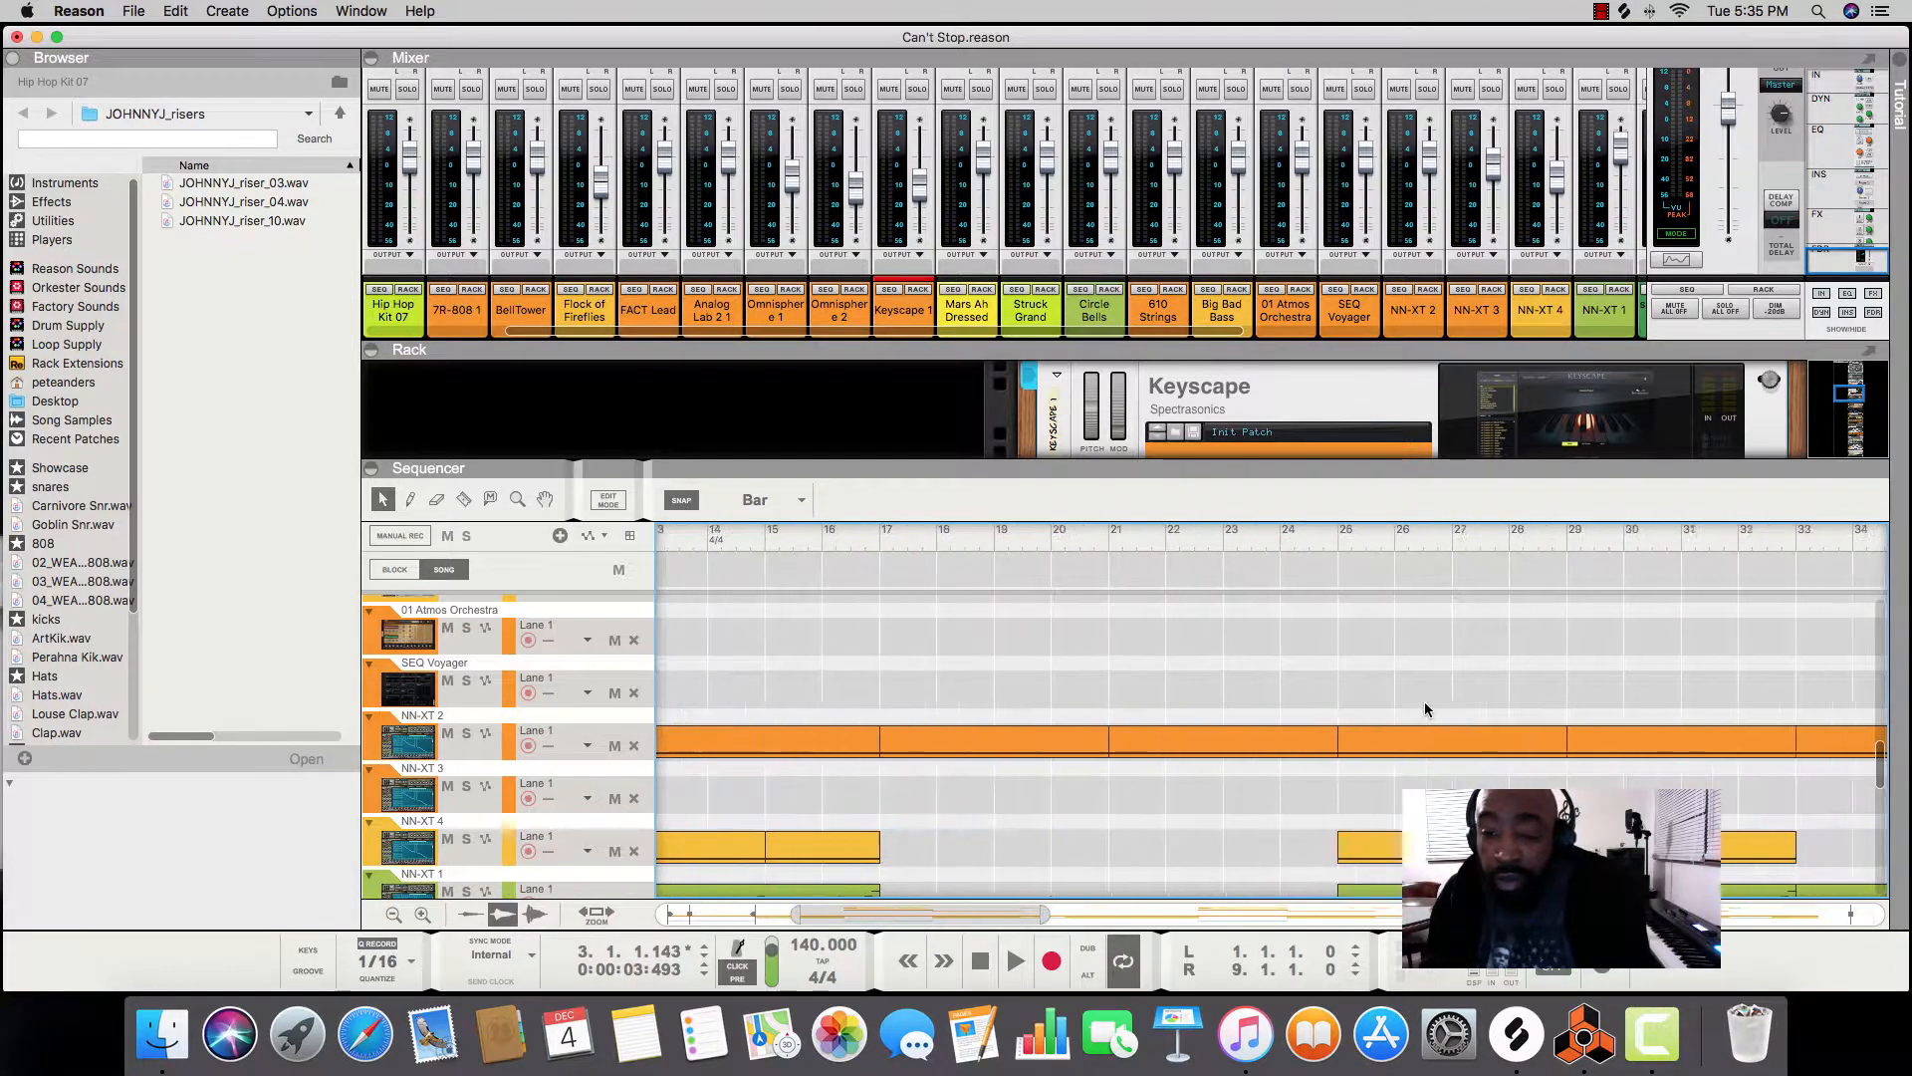
scroll(1425, 701, right, 6)
scroll(1425, 702, down, 3)
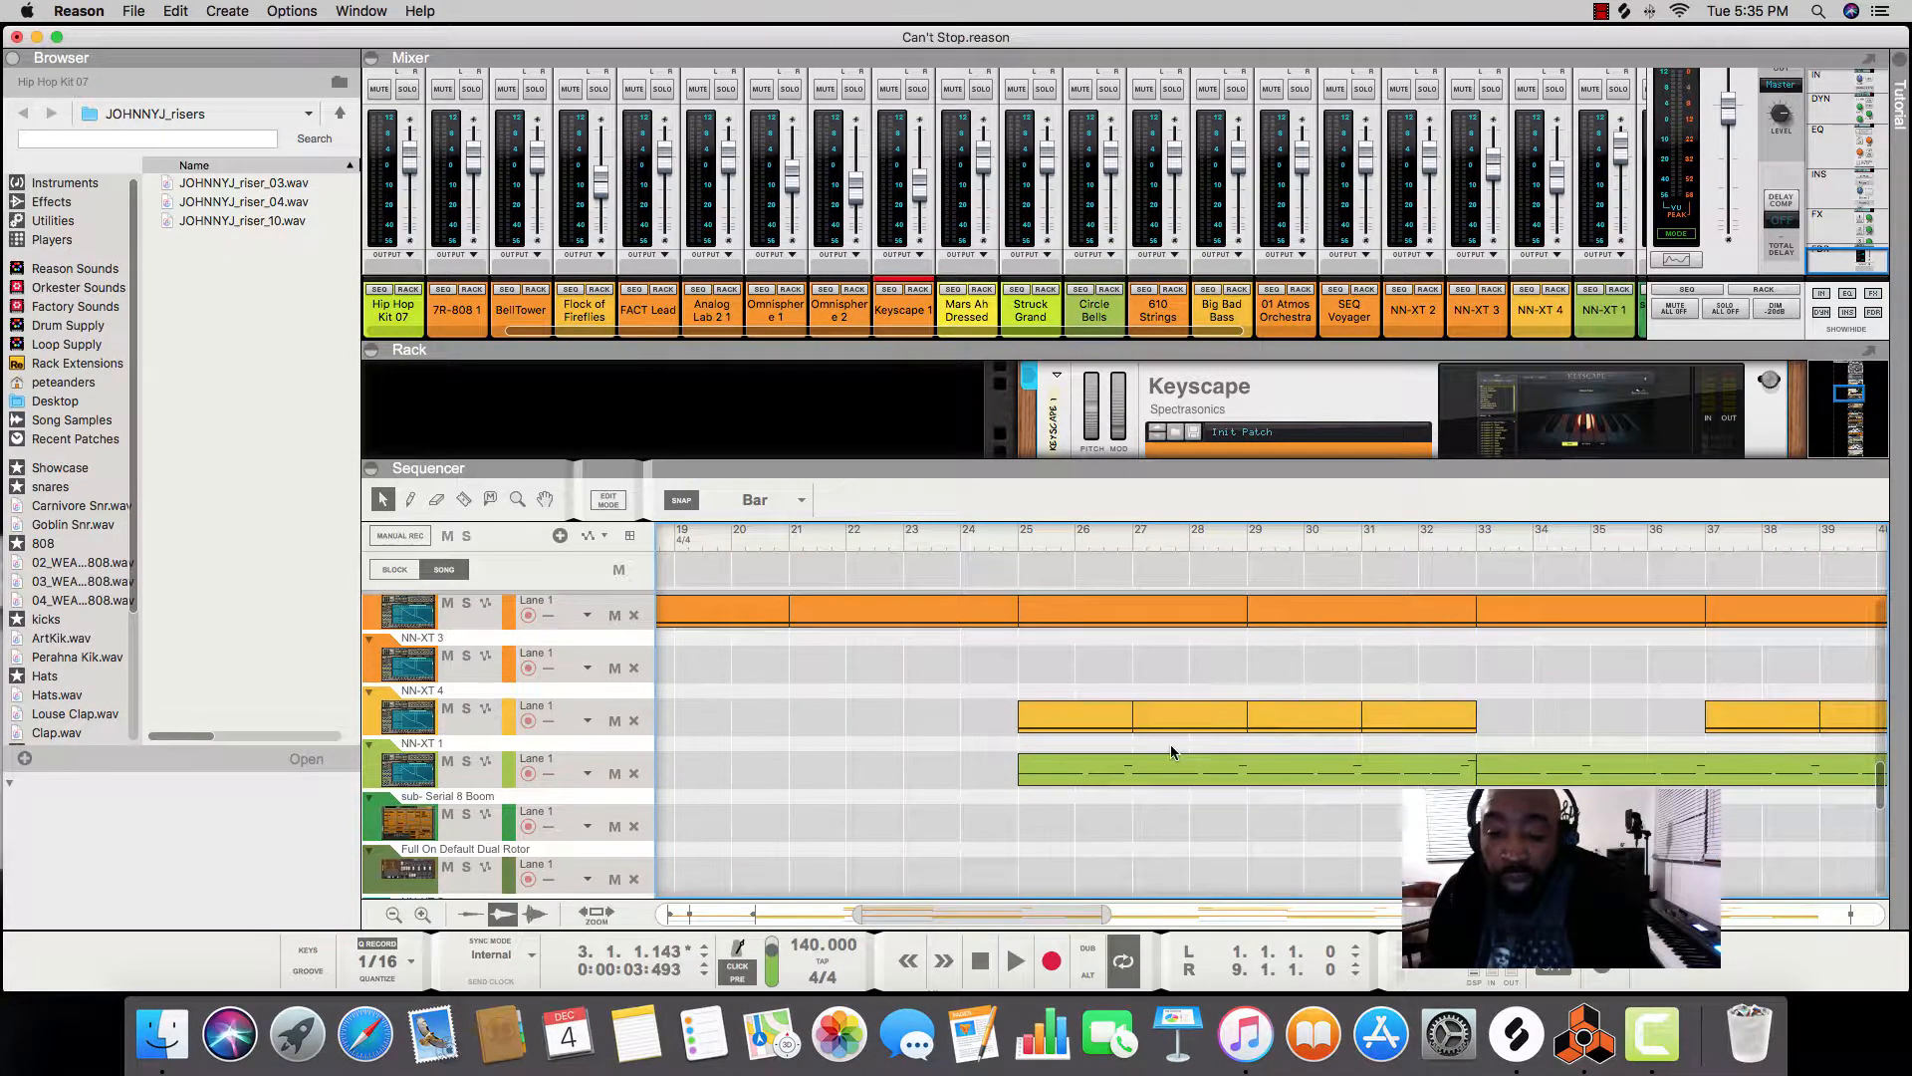
scroll(875, 648, left, 9)
scroll(875, 648, up, 1)
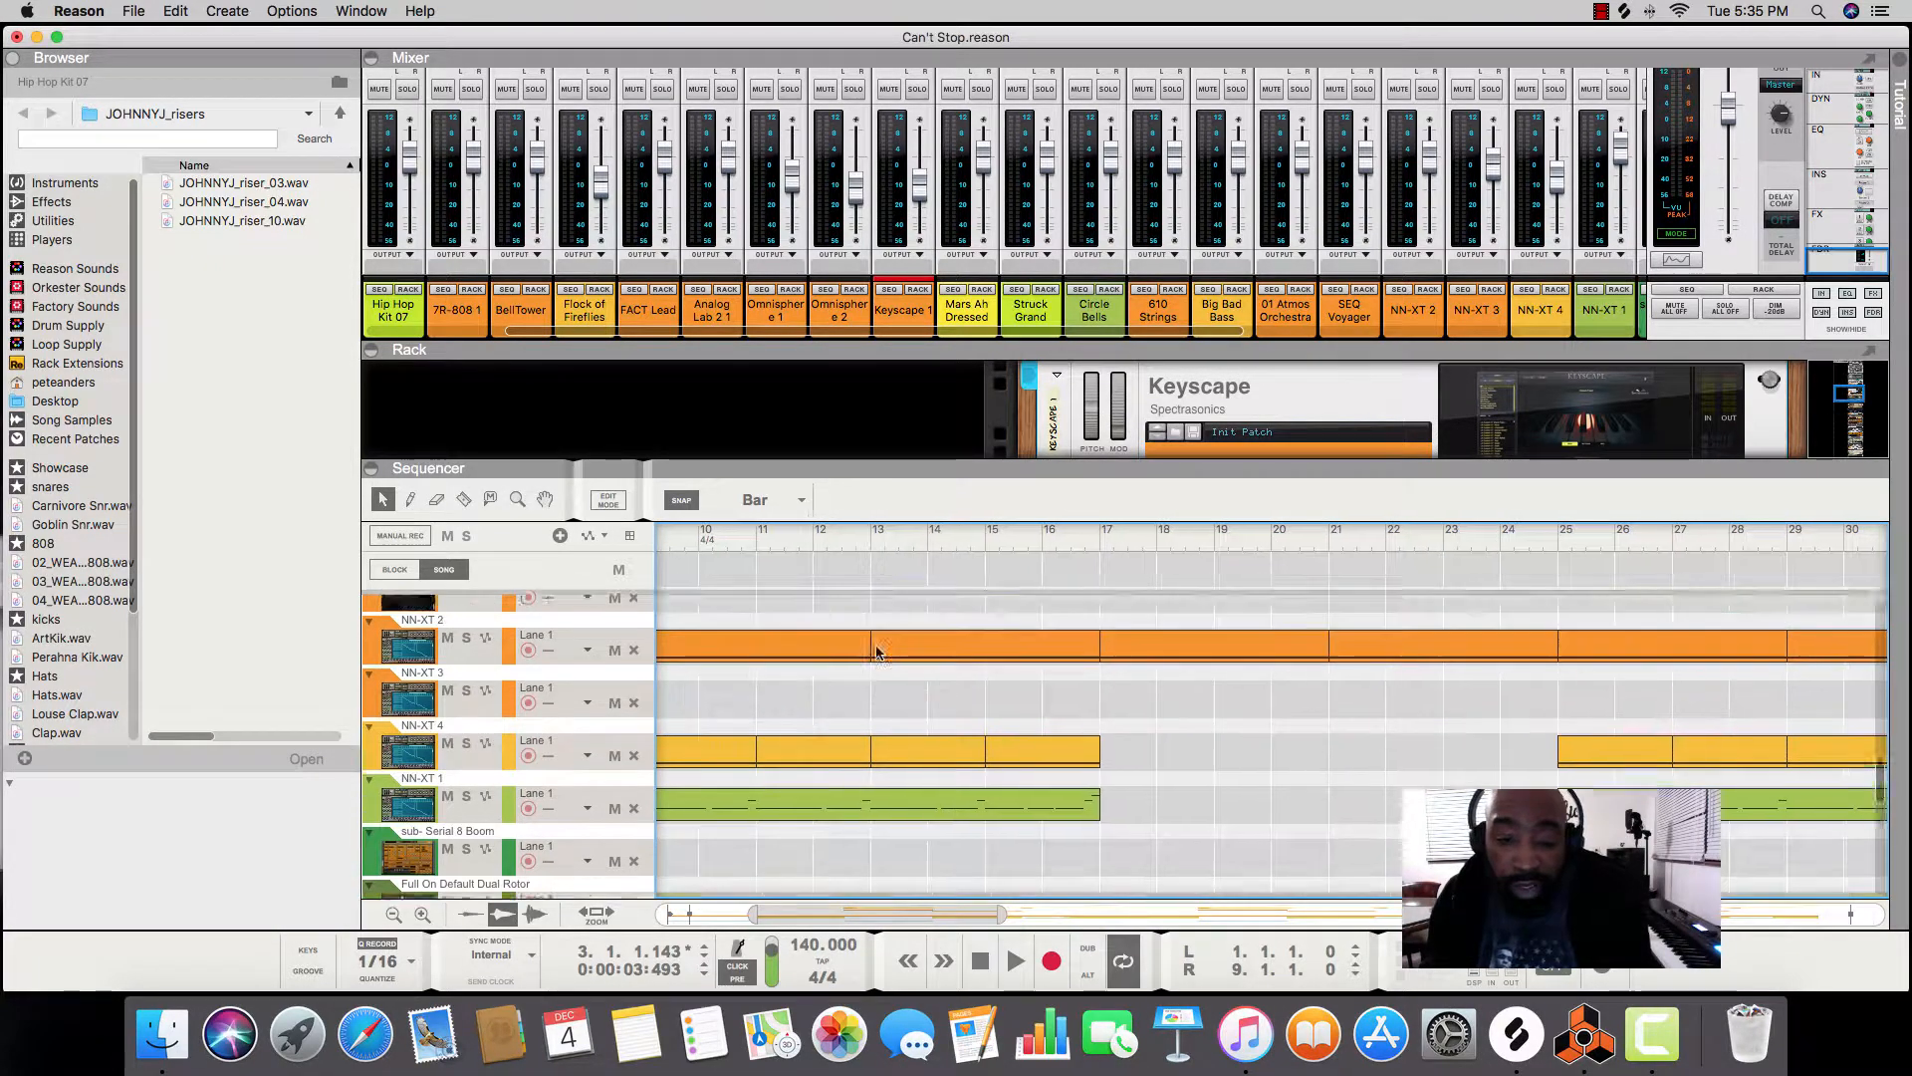
scroll(876, 647, up, 5)
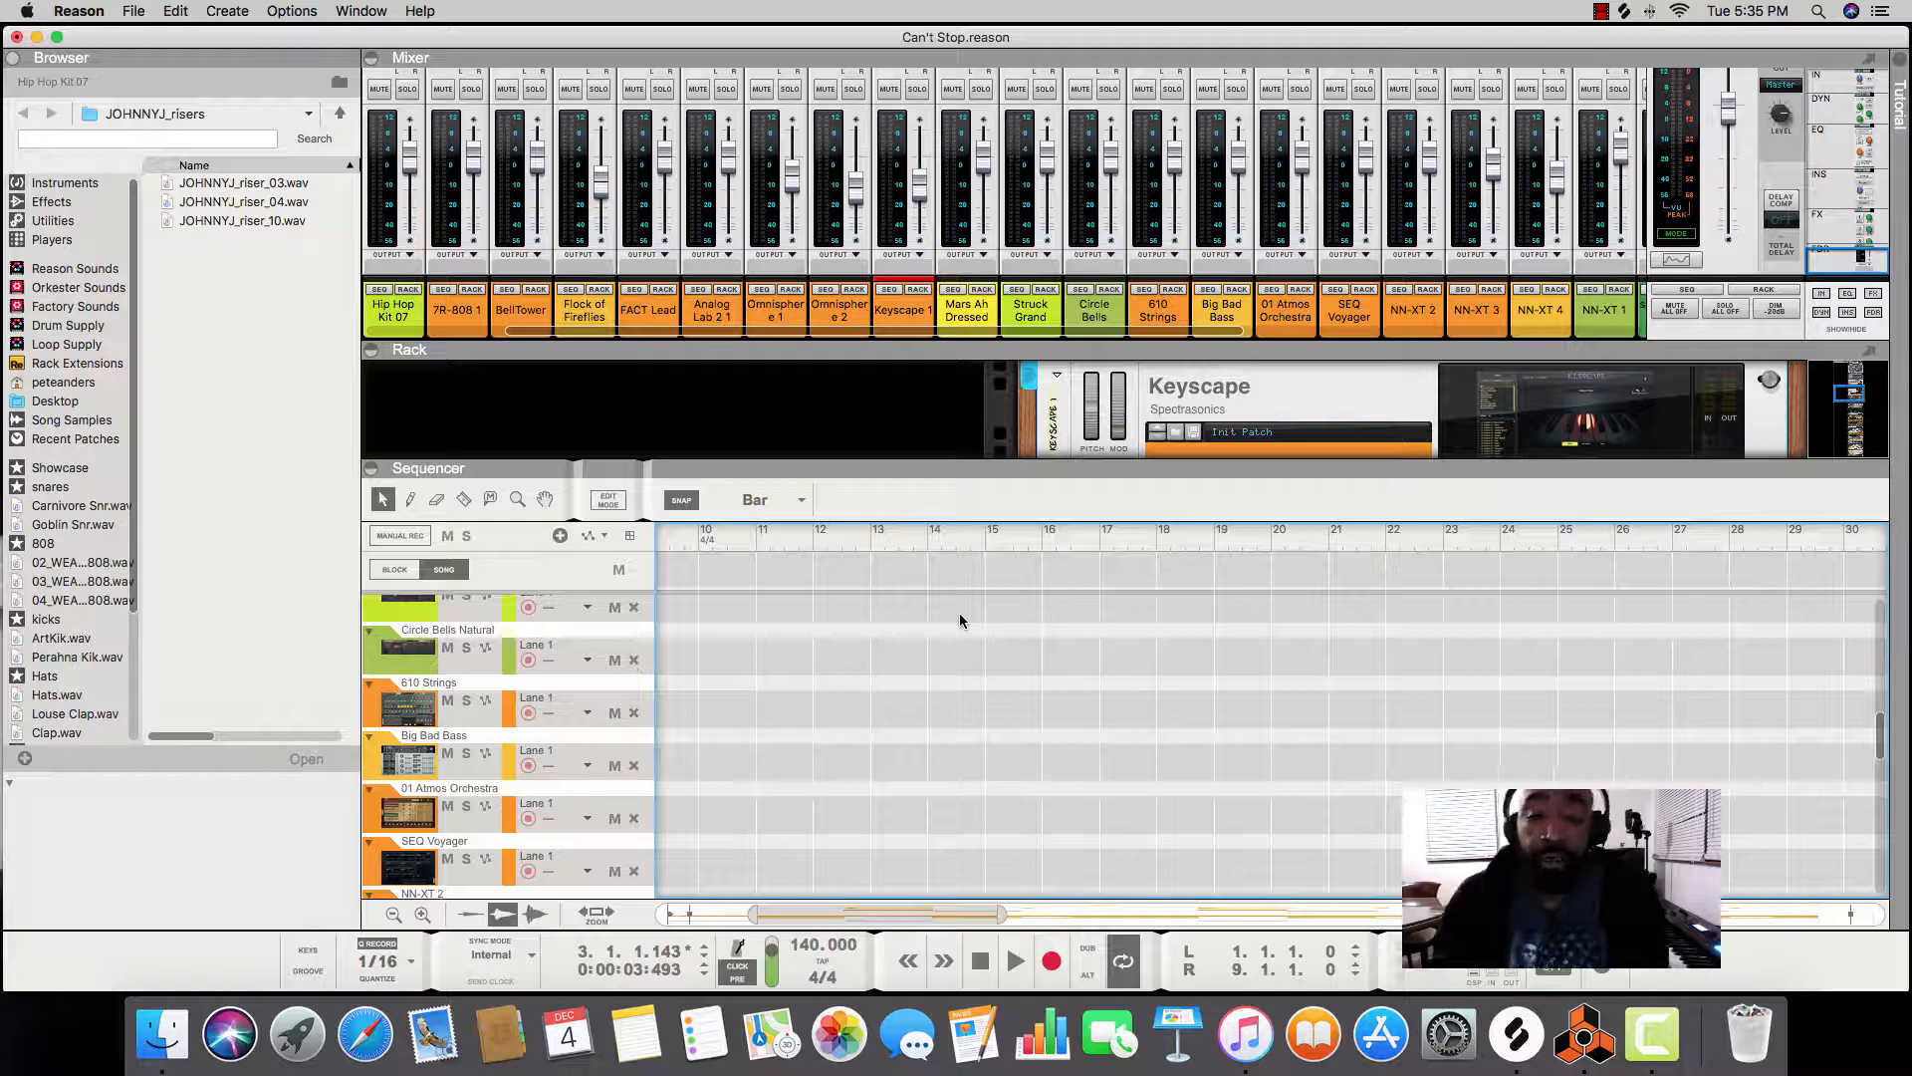
scroll(965, 621, right, 5)
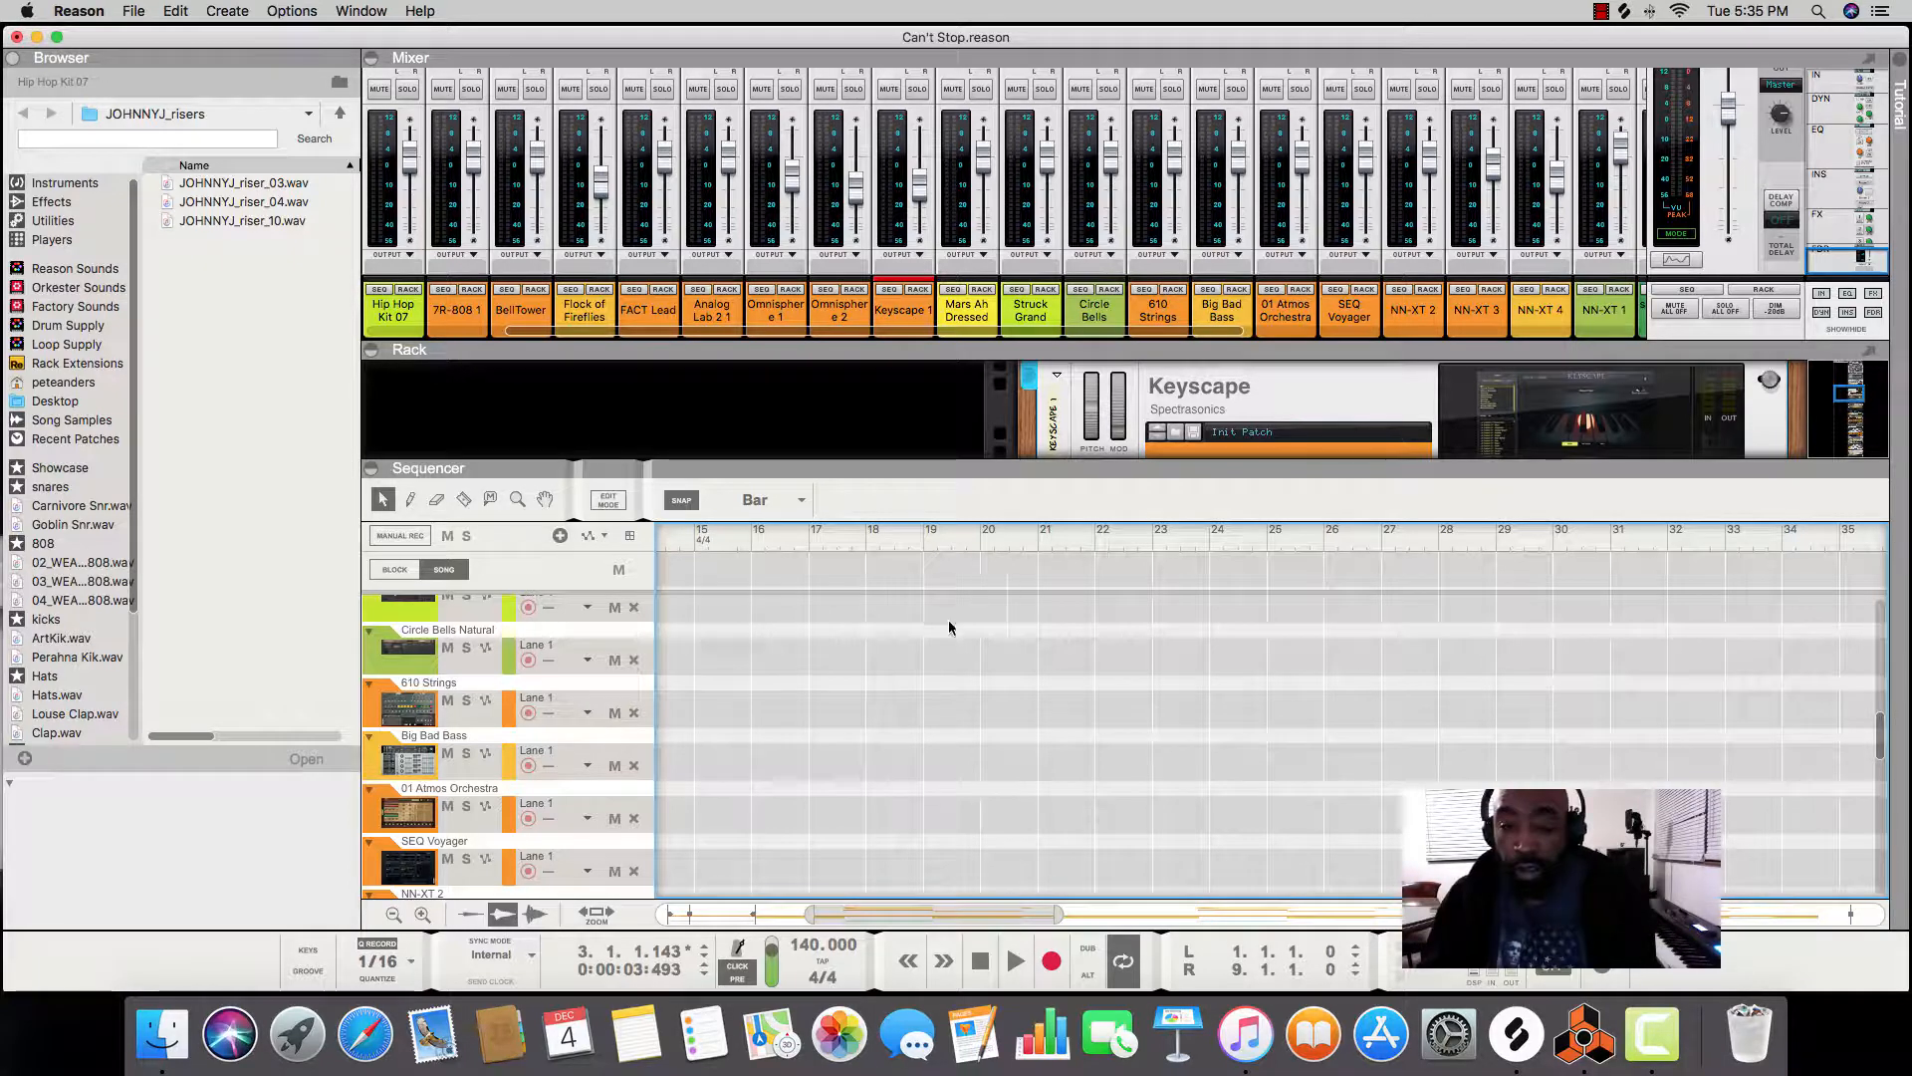
scroll(949, 627, down, 1)
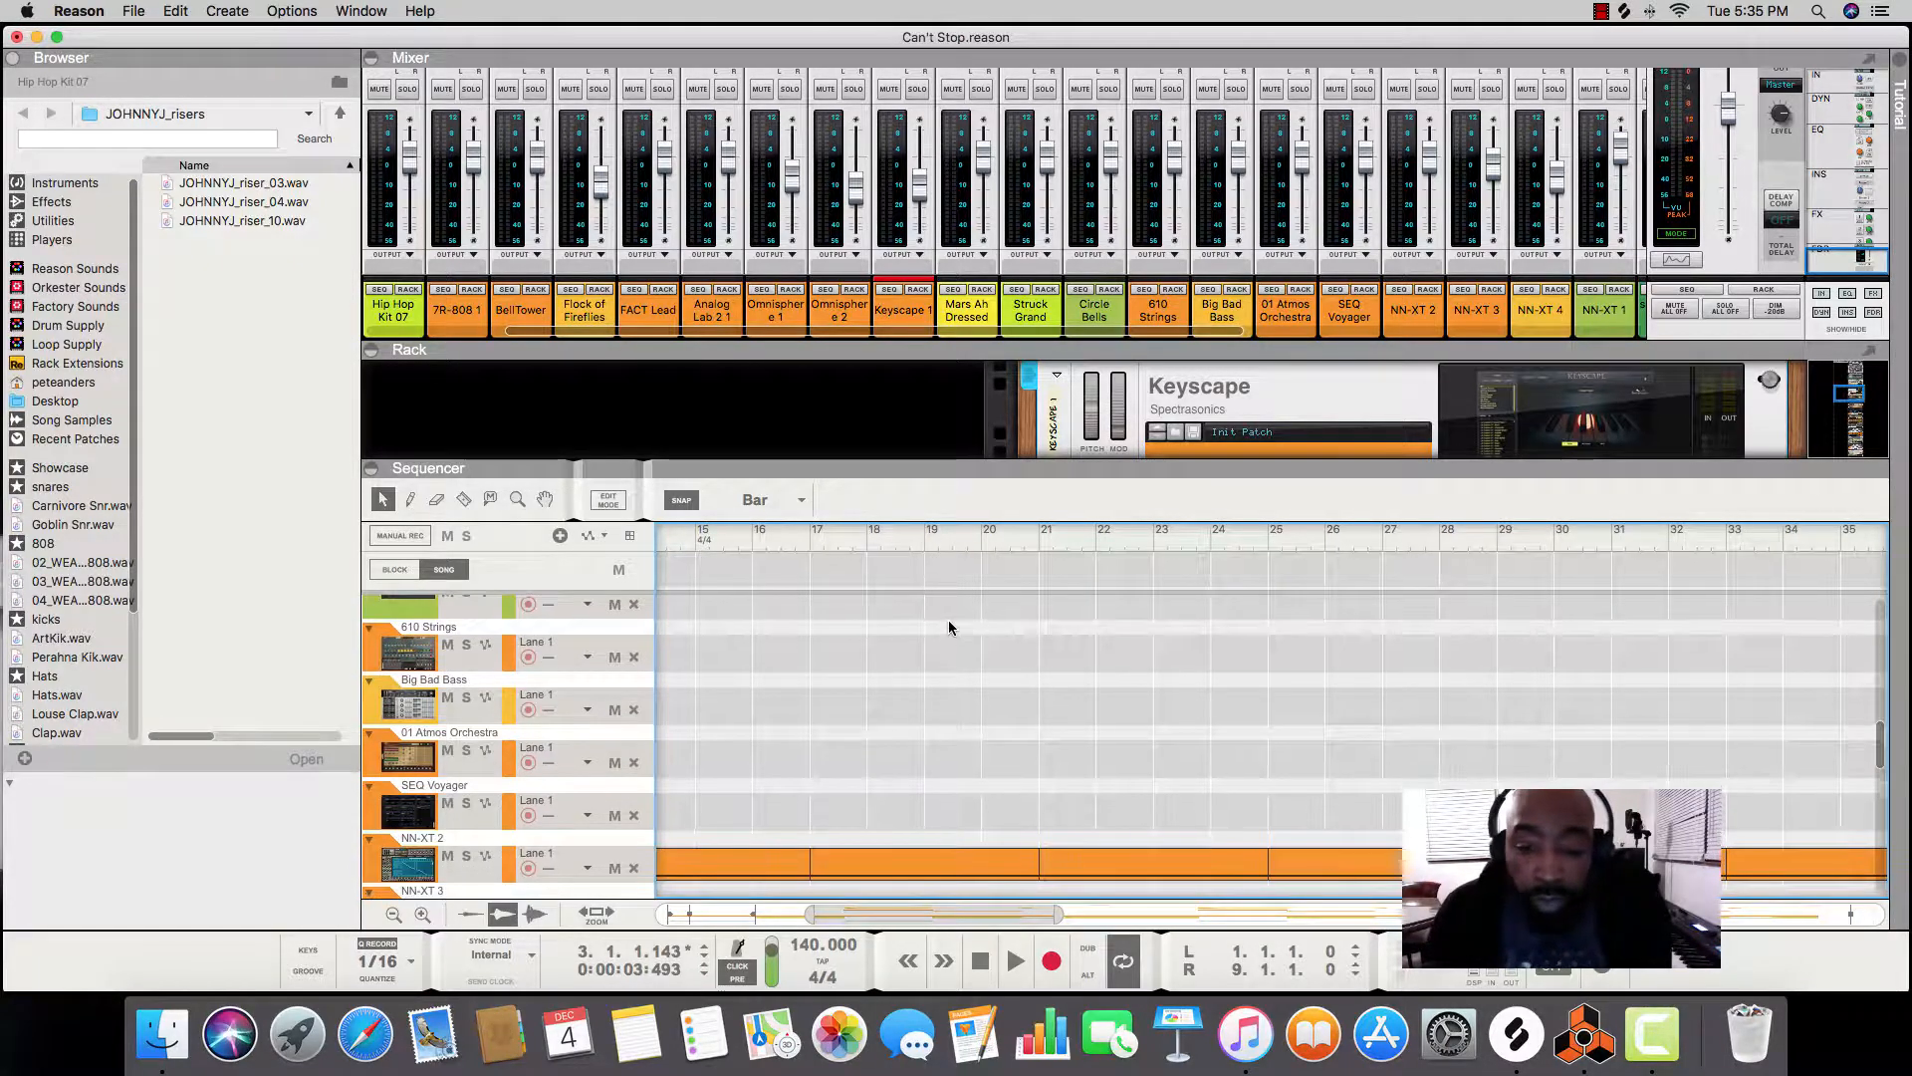
scroll(950, 628, right, 5)
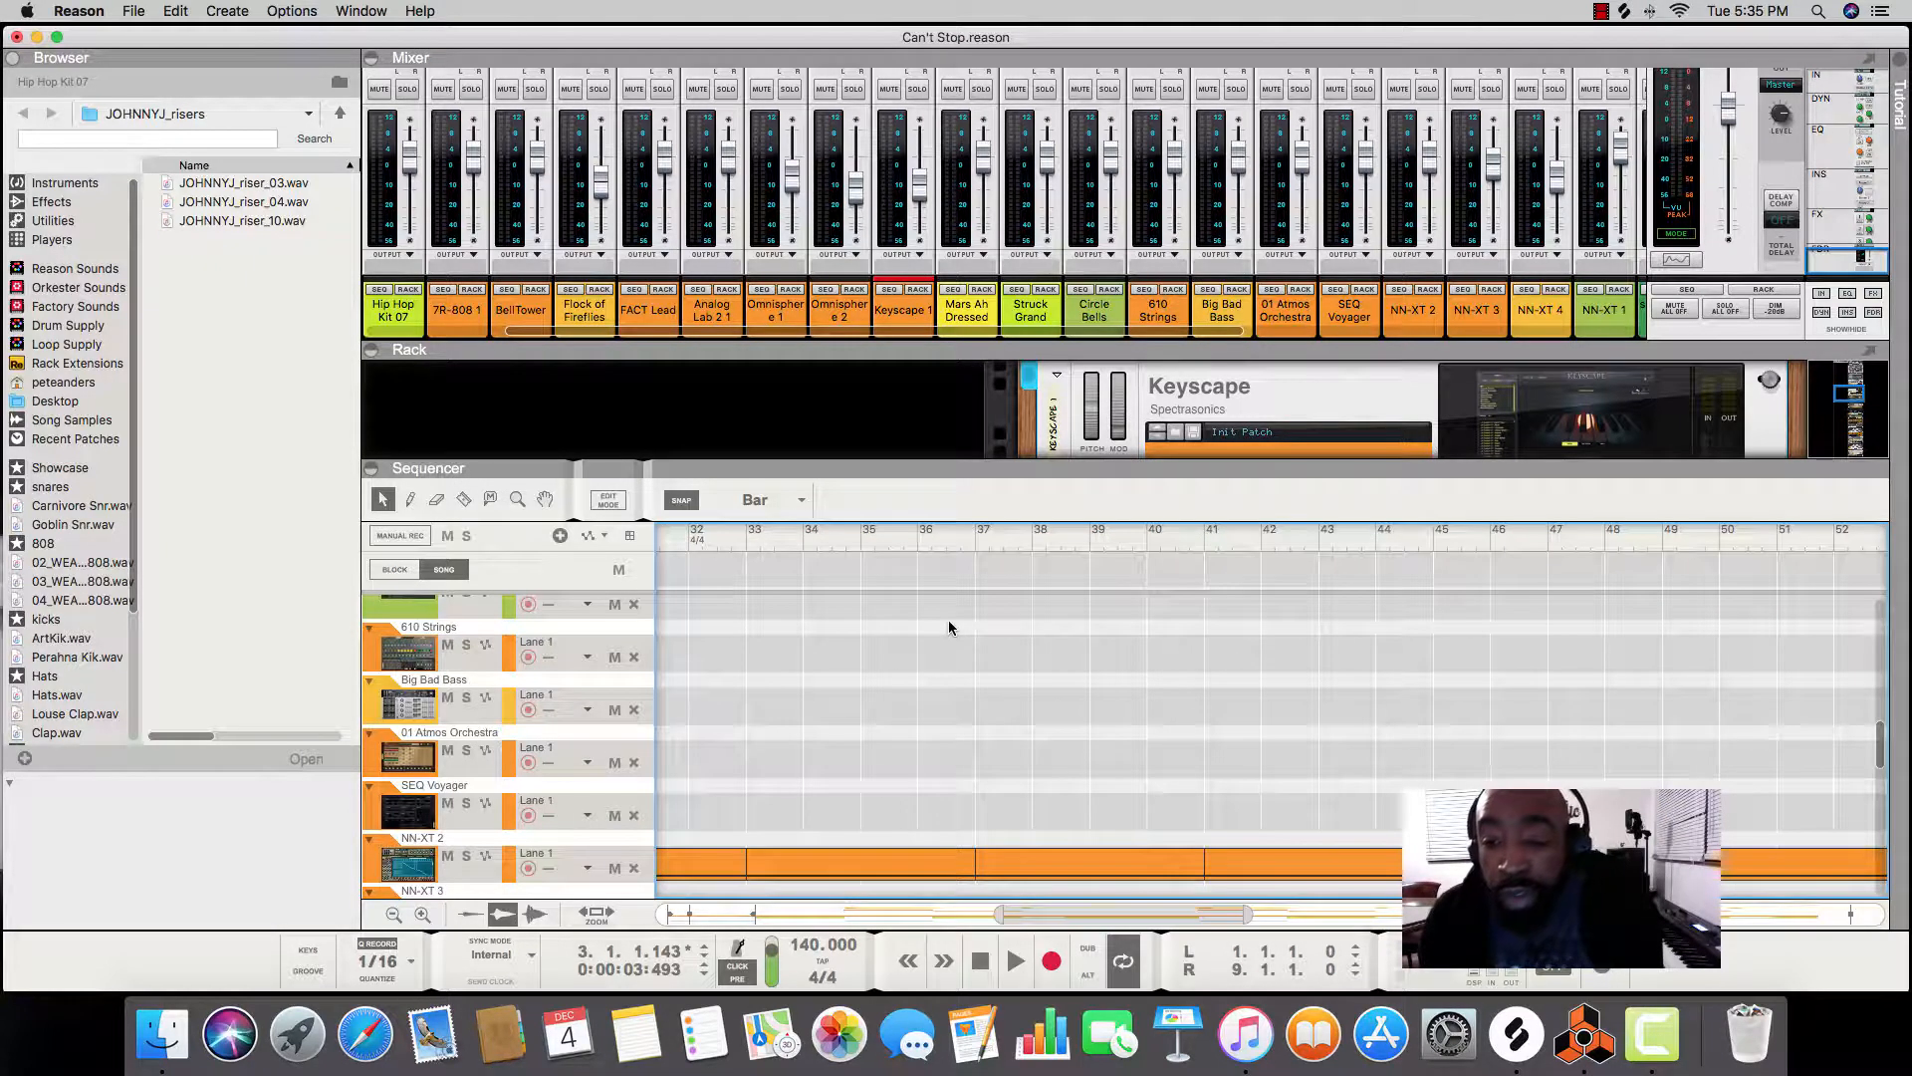
scroll(949, 627, left, 5)
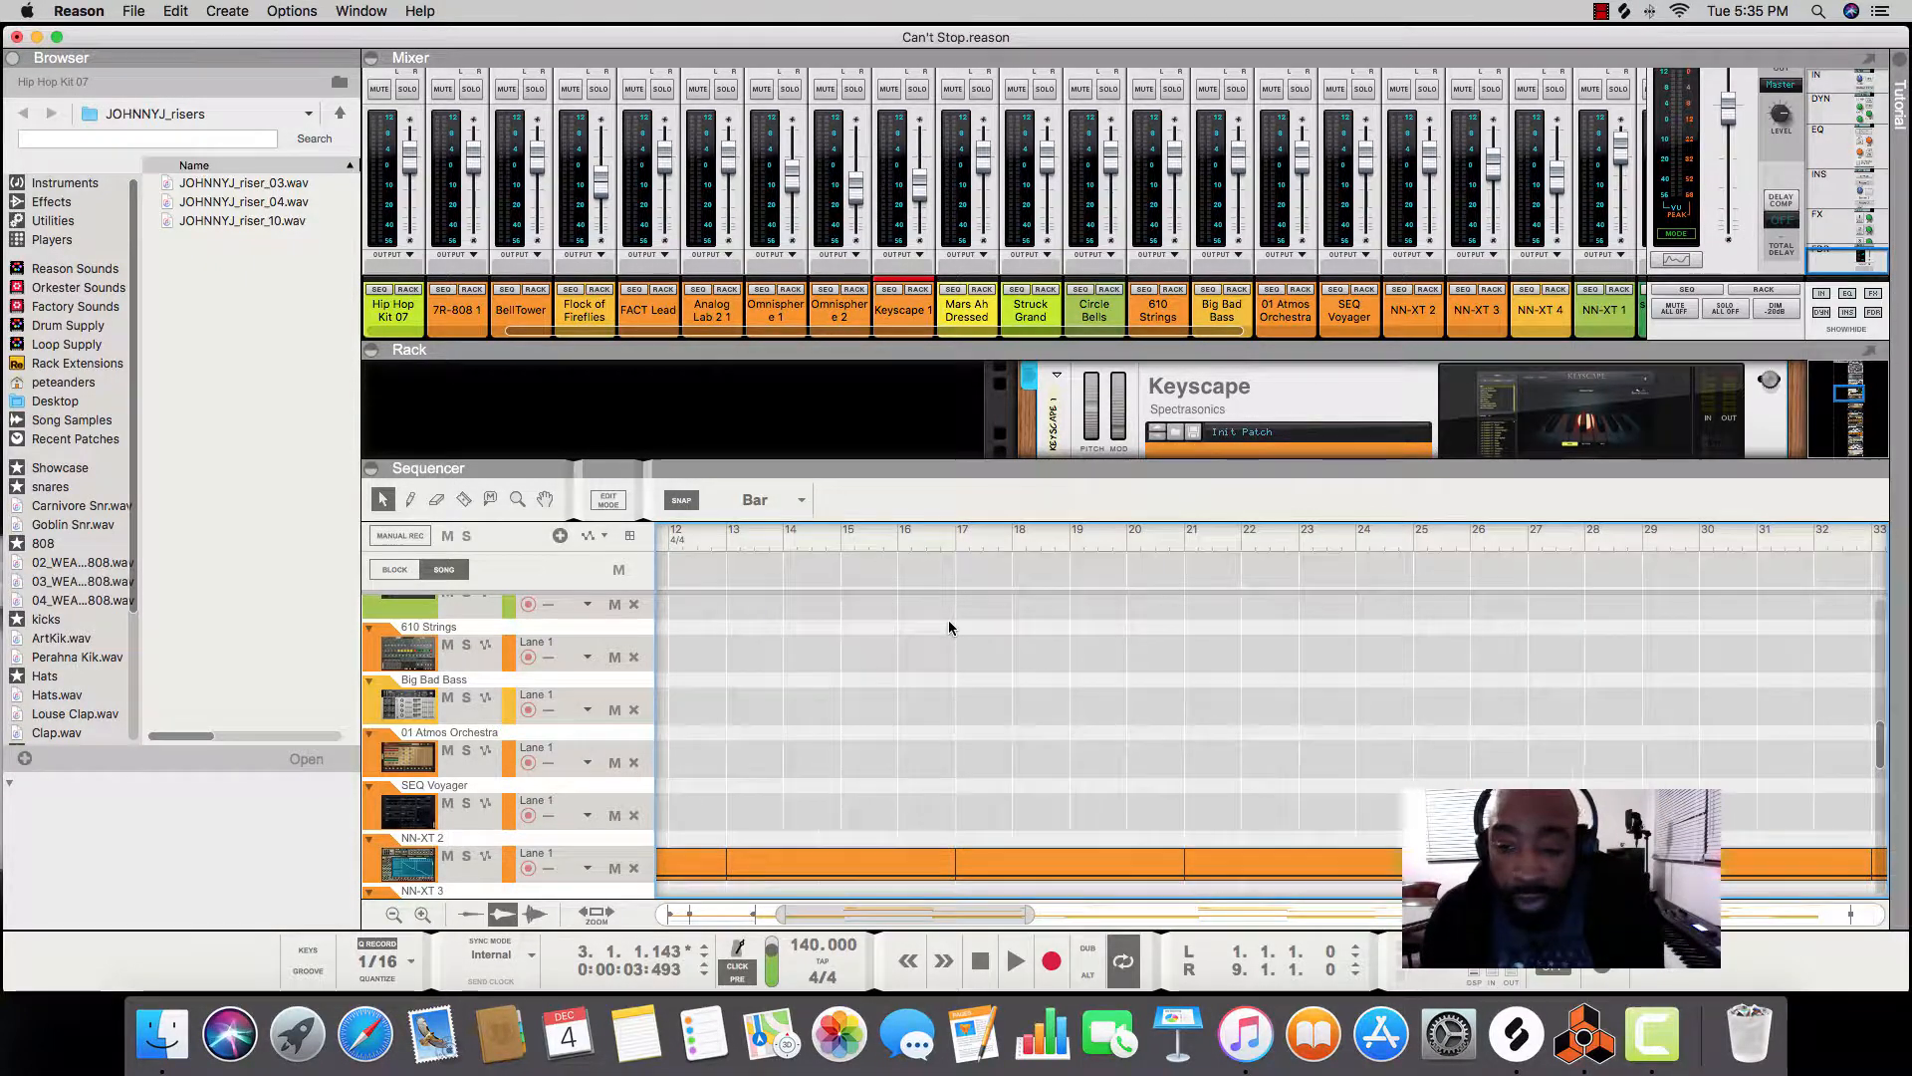
scroll(949, 627, right, 10)
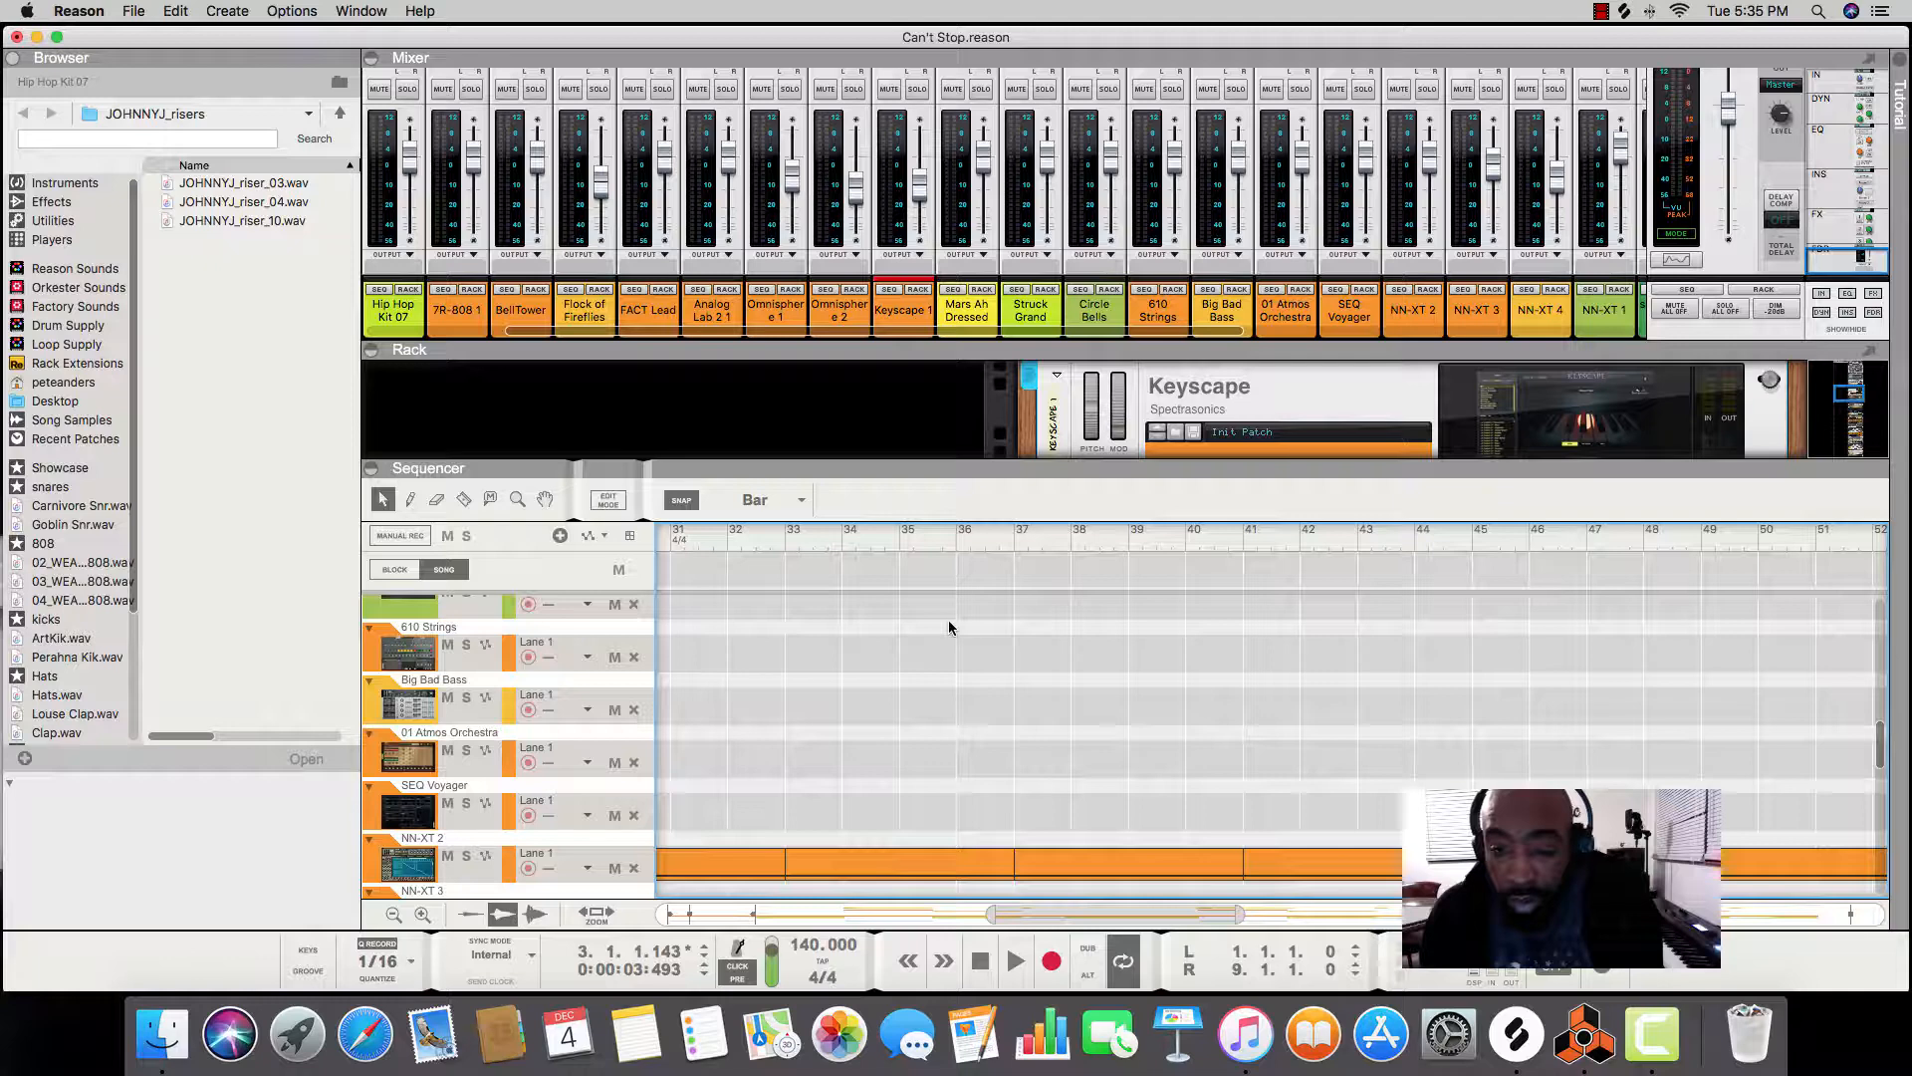
Enlarge the sequencer area to full height, collapsing the mixer and rack areas.
drag(973, 472, 934, 93)
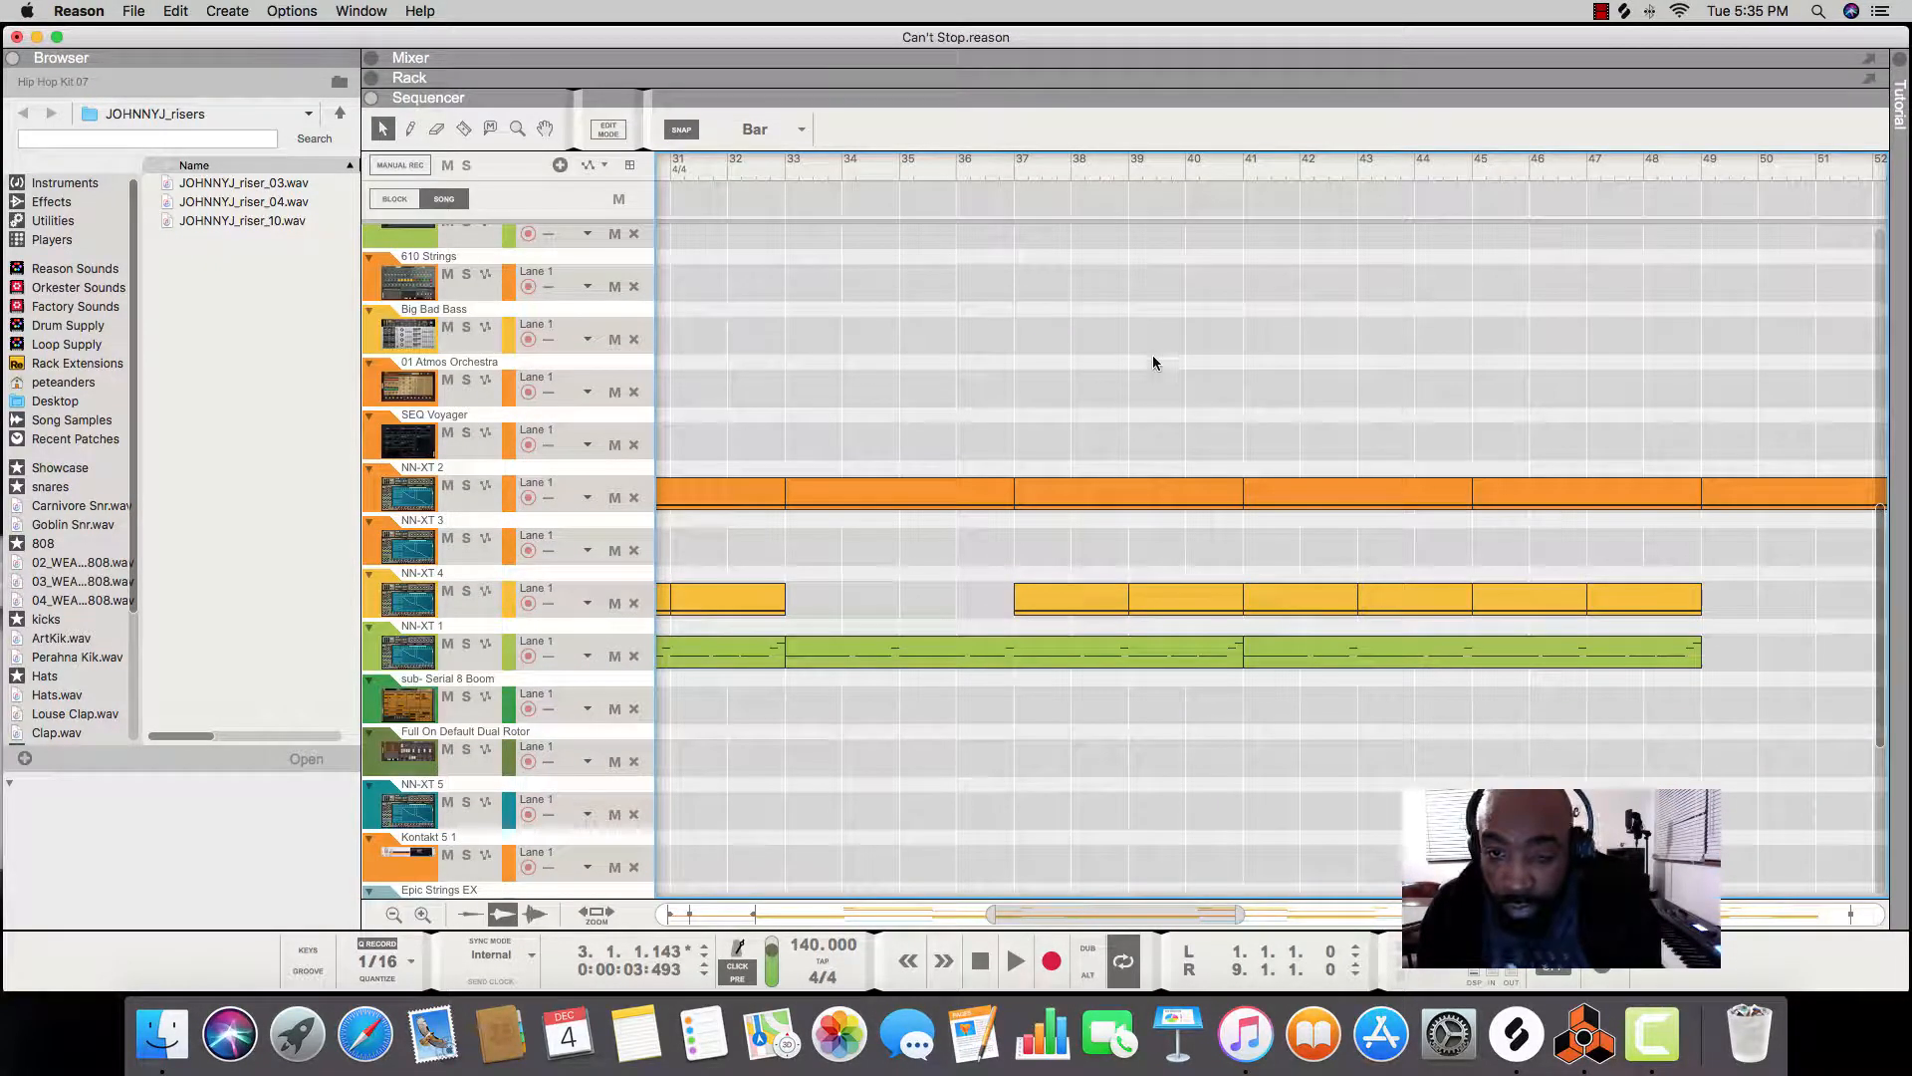
Select the clips on all tracks from bar 41 to the end of the arrangement and delete them.
scroll(1240, 227, up, 10)
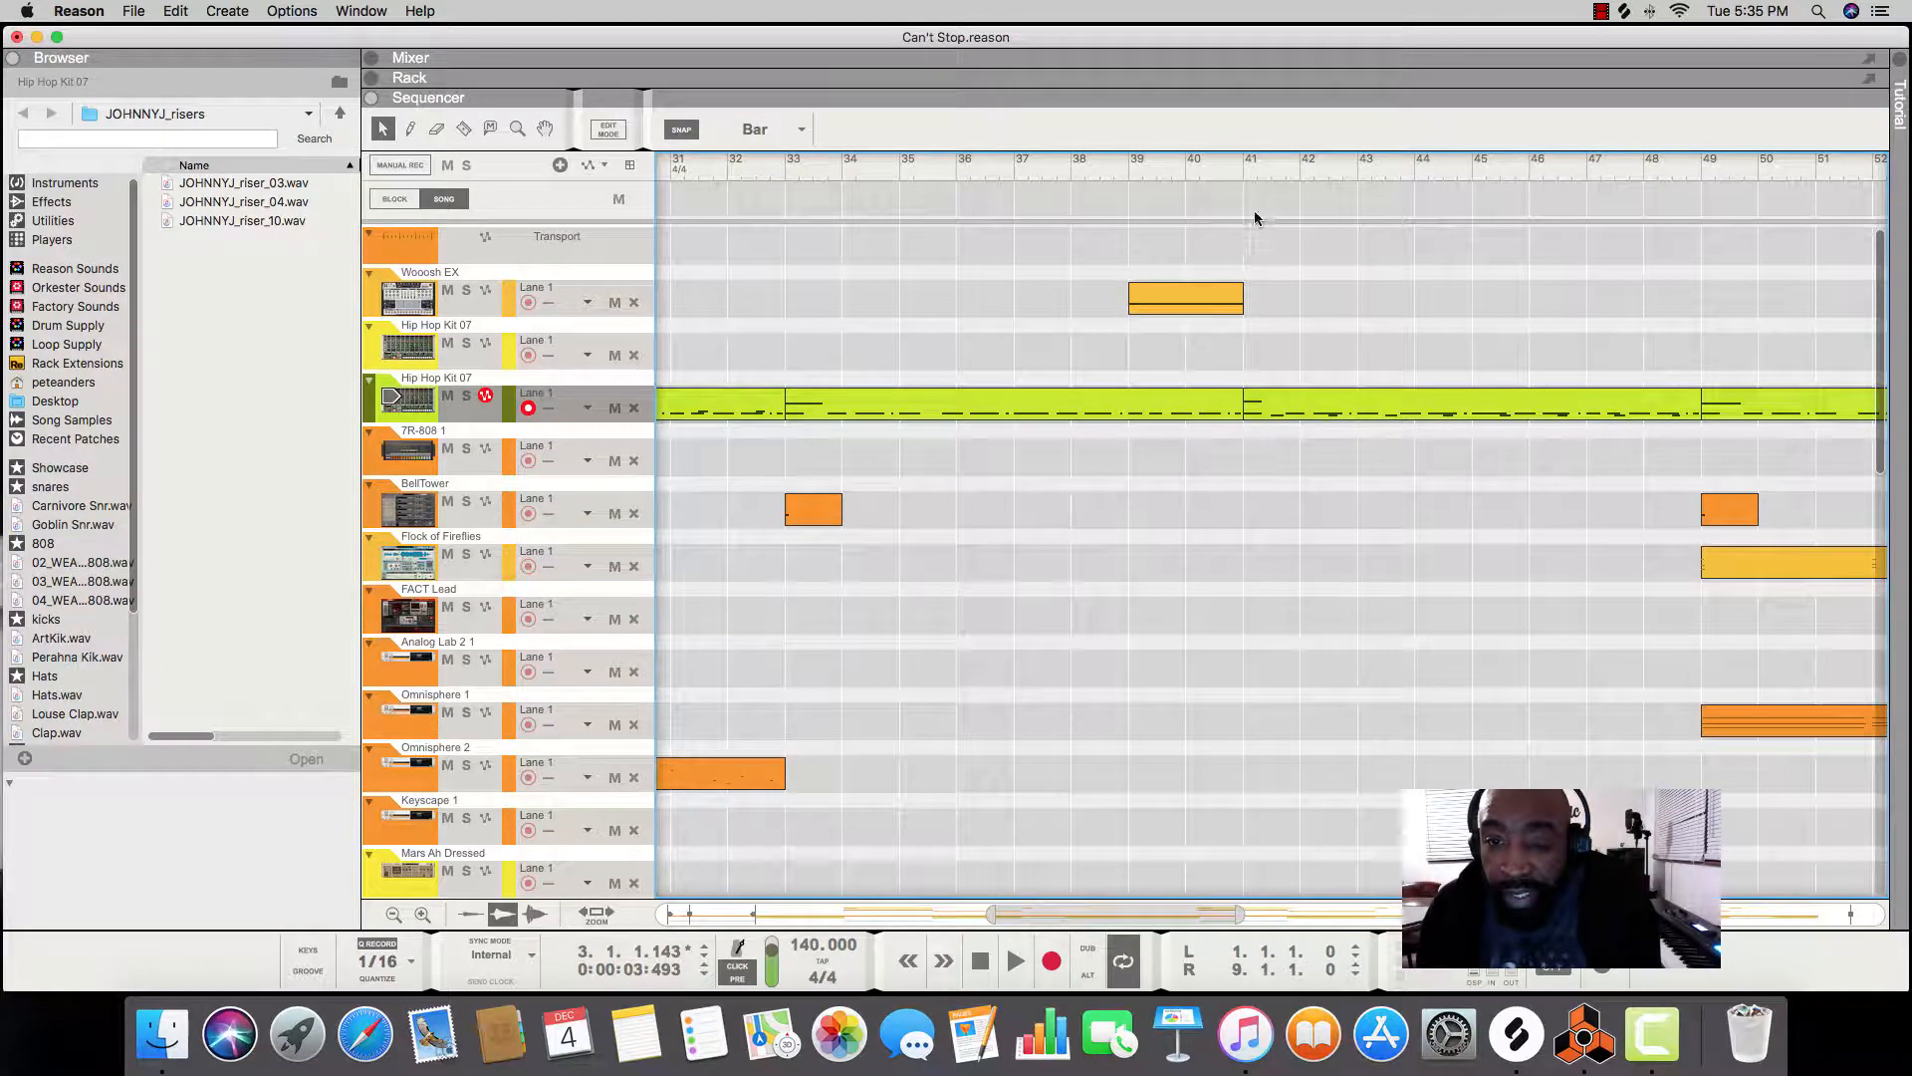
scroll(1250, 190, left, 1)
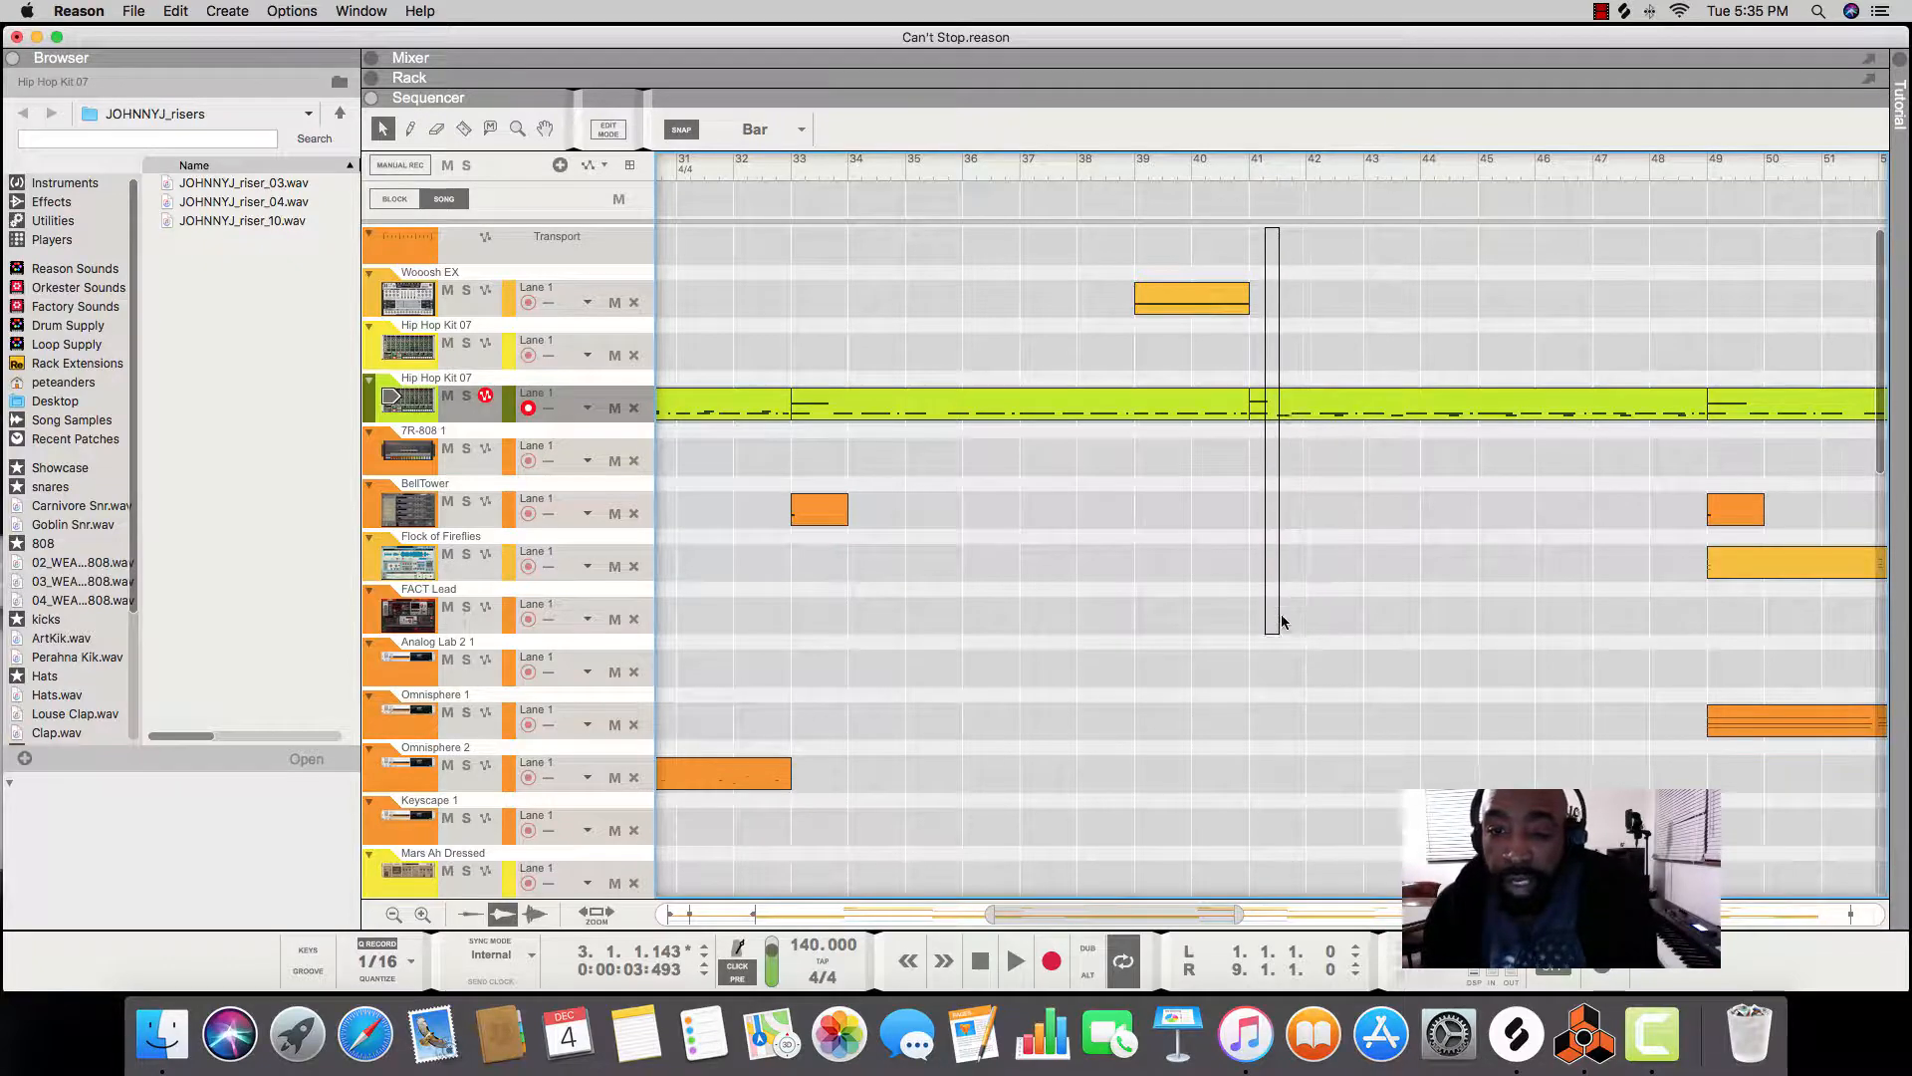
scroll(1284, 781, down, 5)
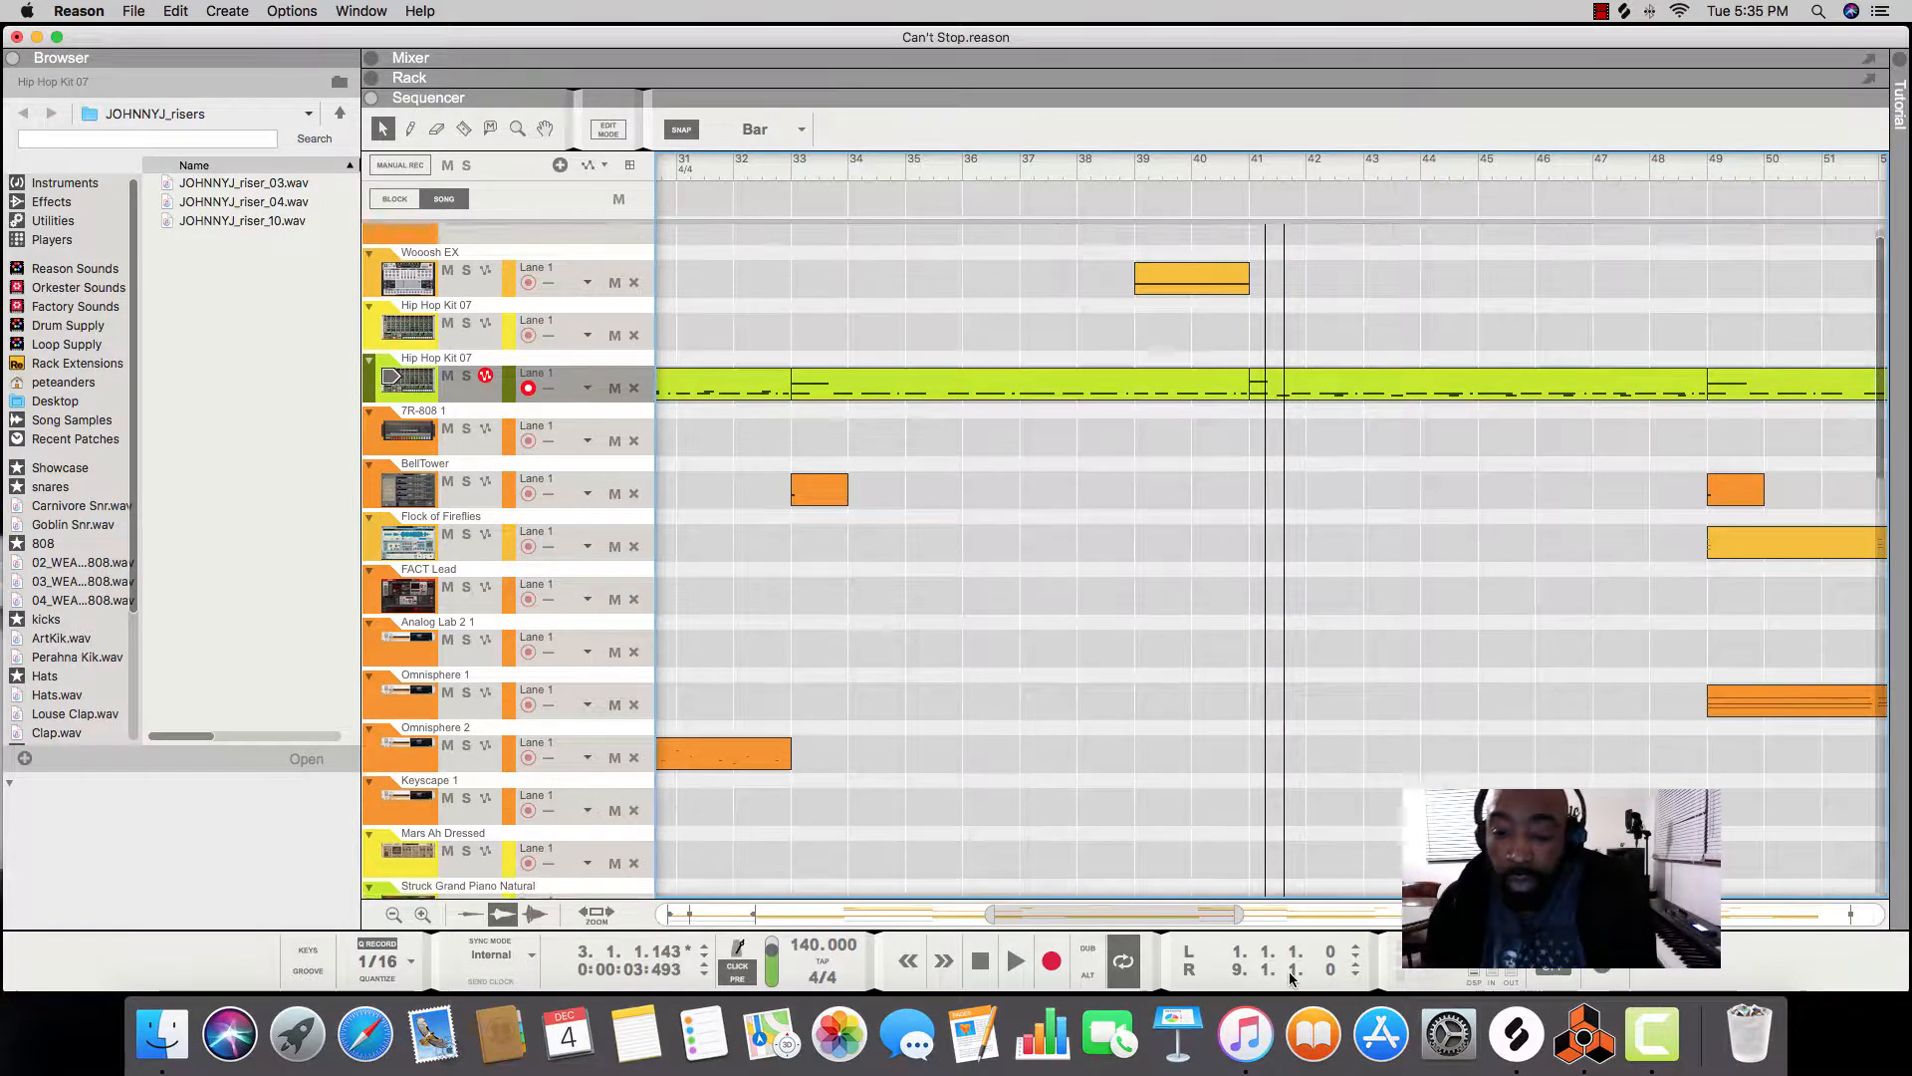
scroll(1289, 978, down, 6)
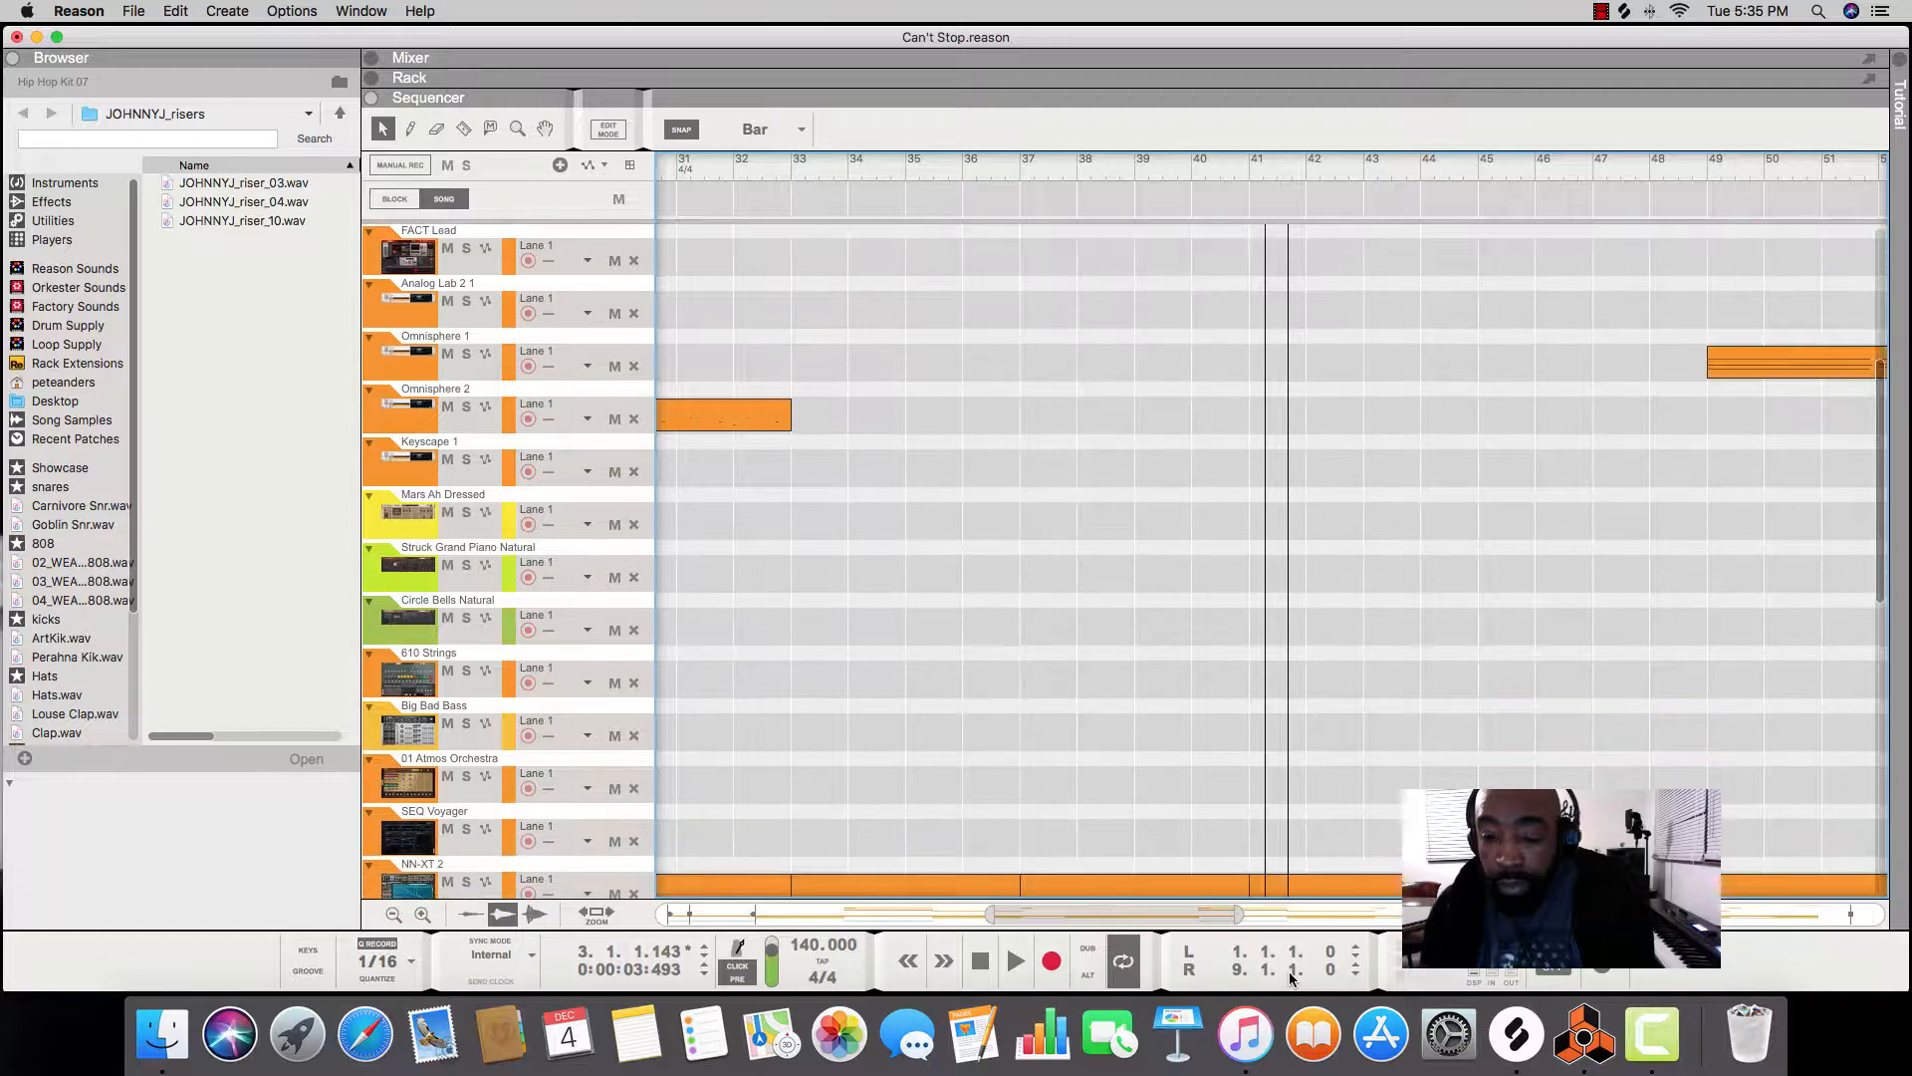
scroll(1290, 978, down, 6)
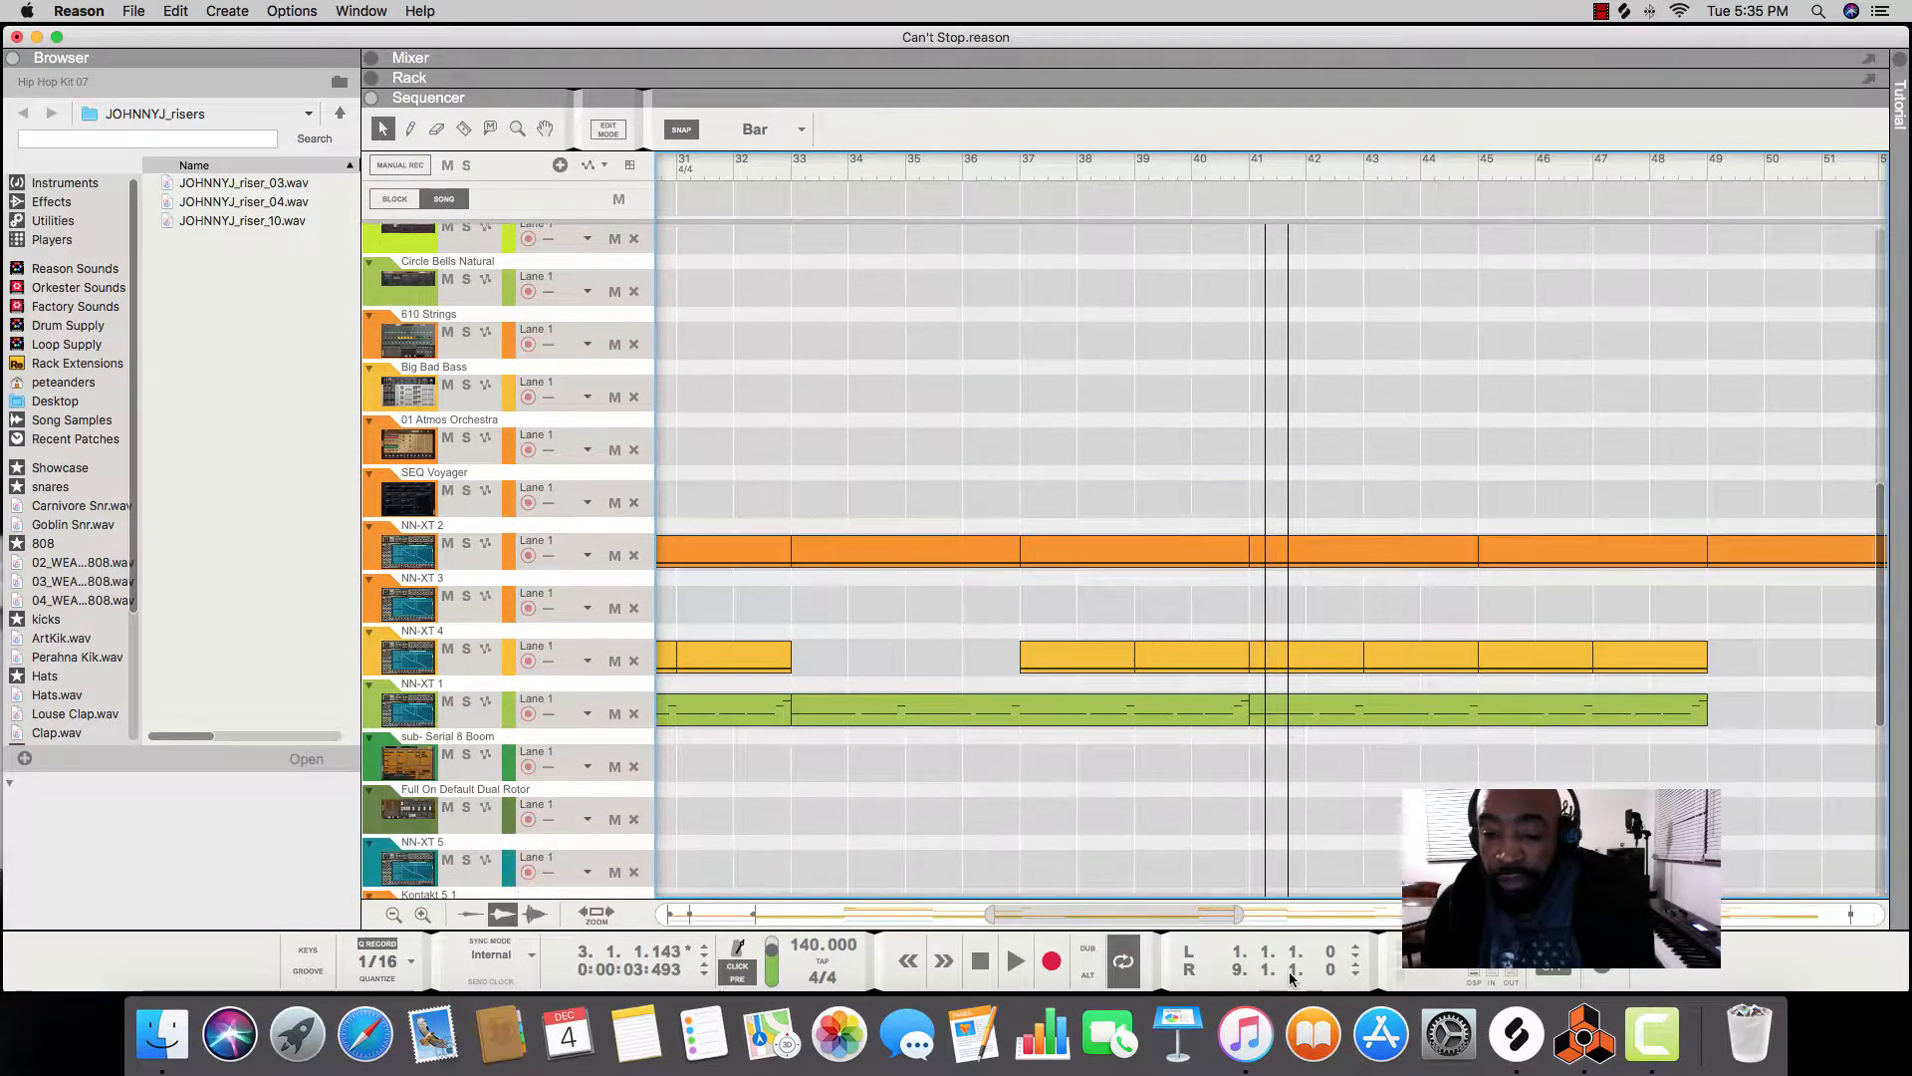
scroll(1290, 978, down, 4)
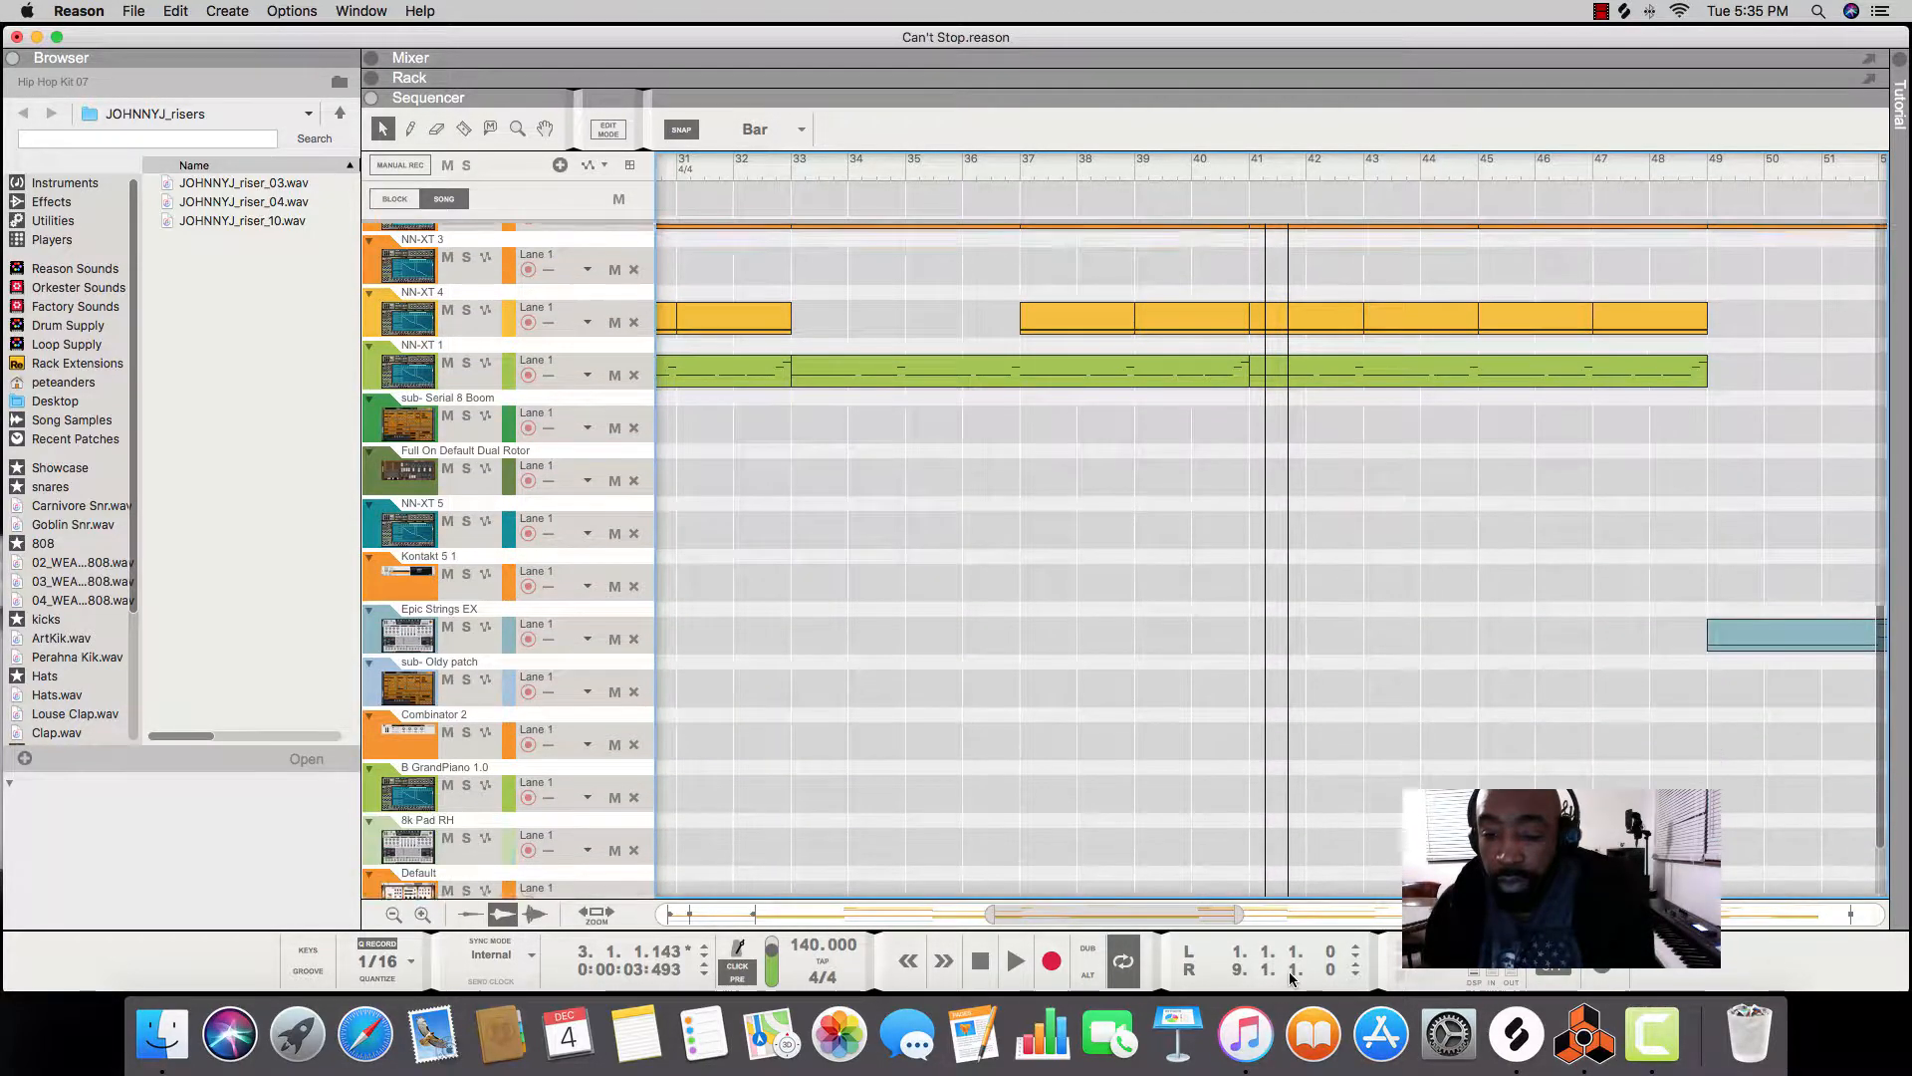
scroll(1907, 887, right, 10)
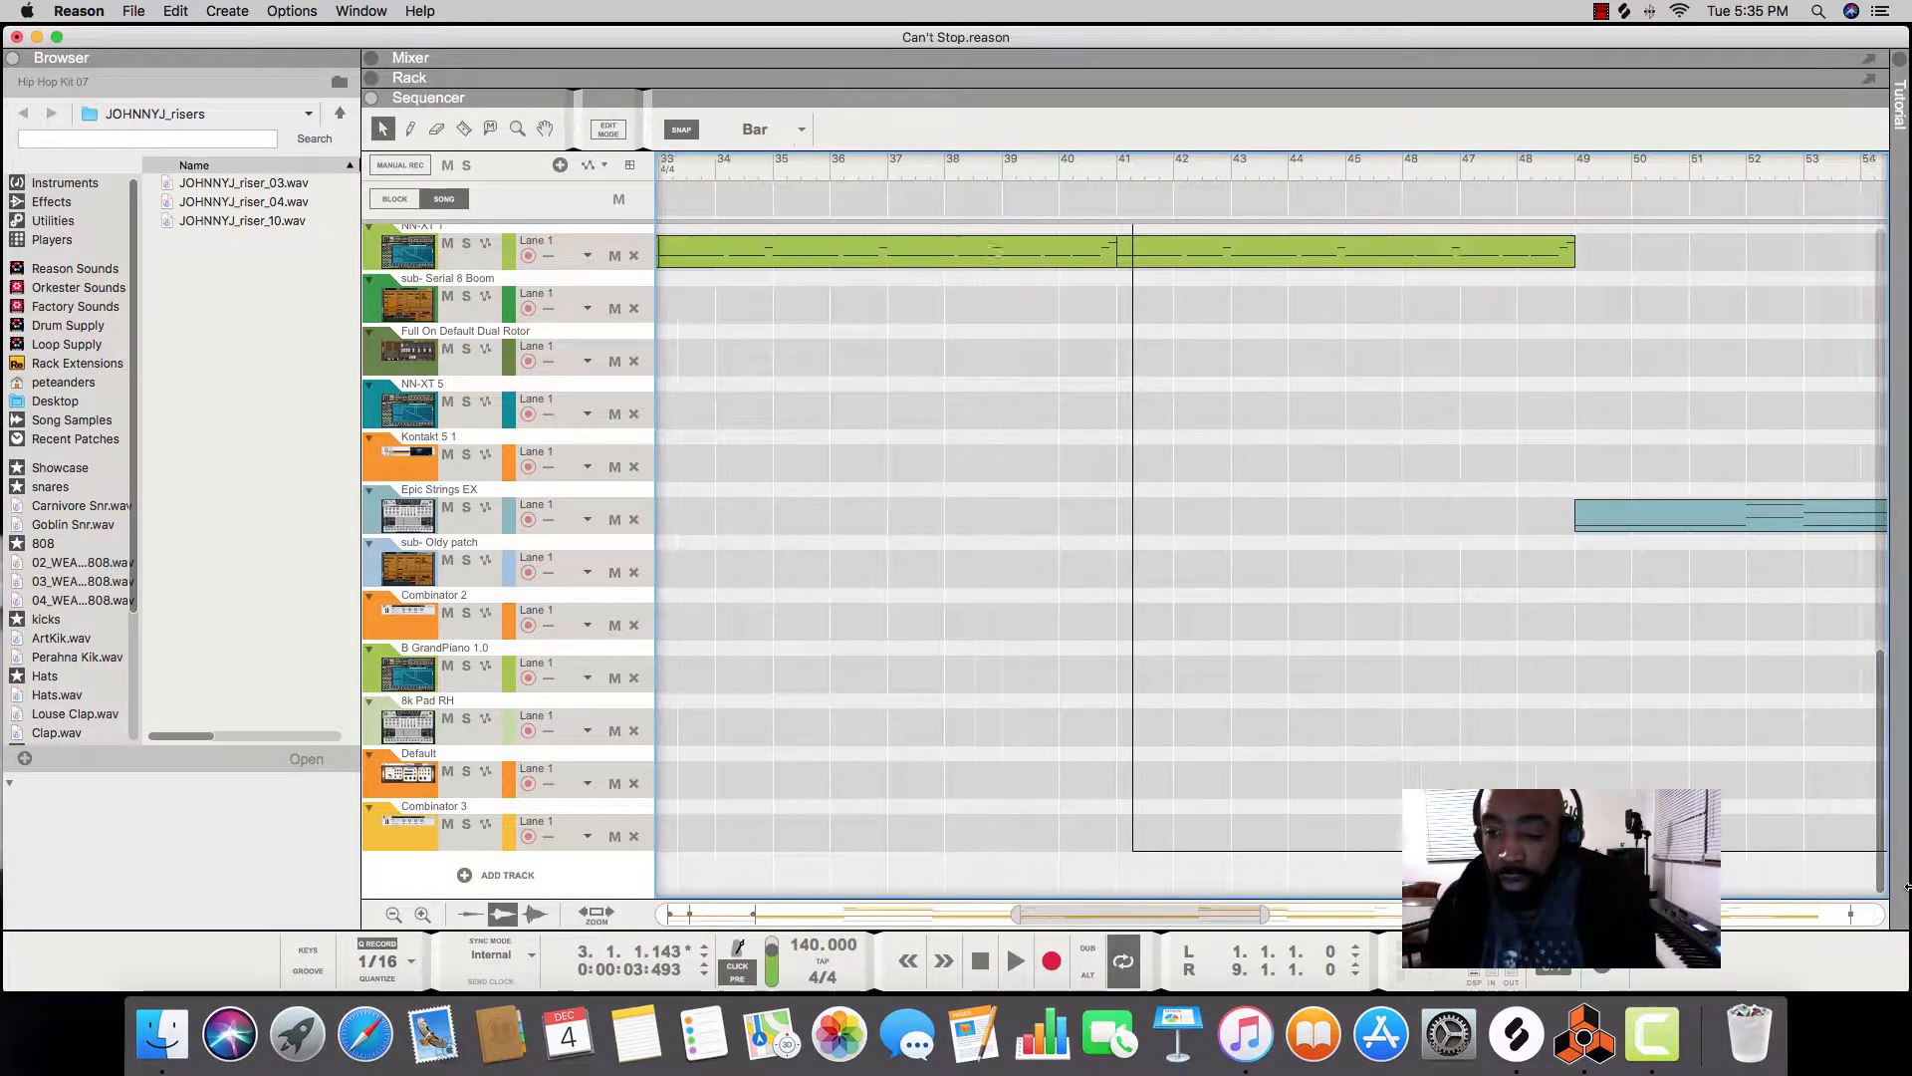
scroll(1906, 888, right, 10)
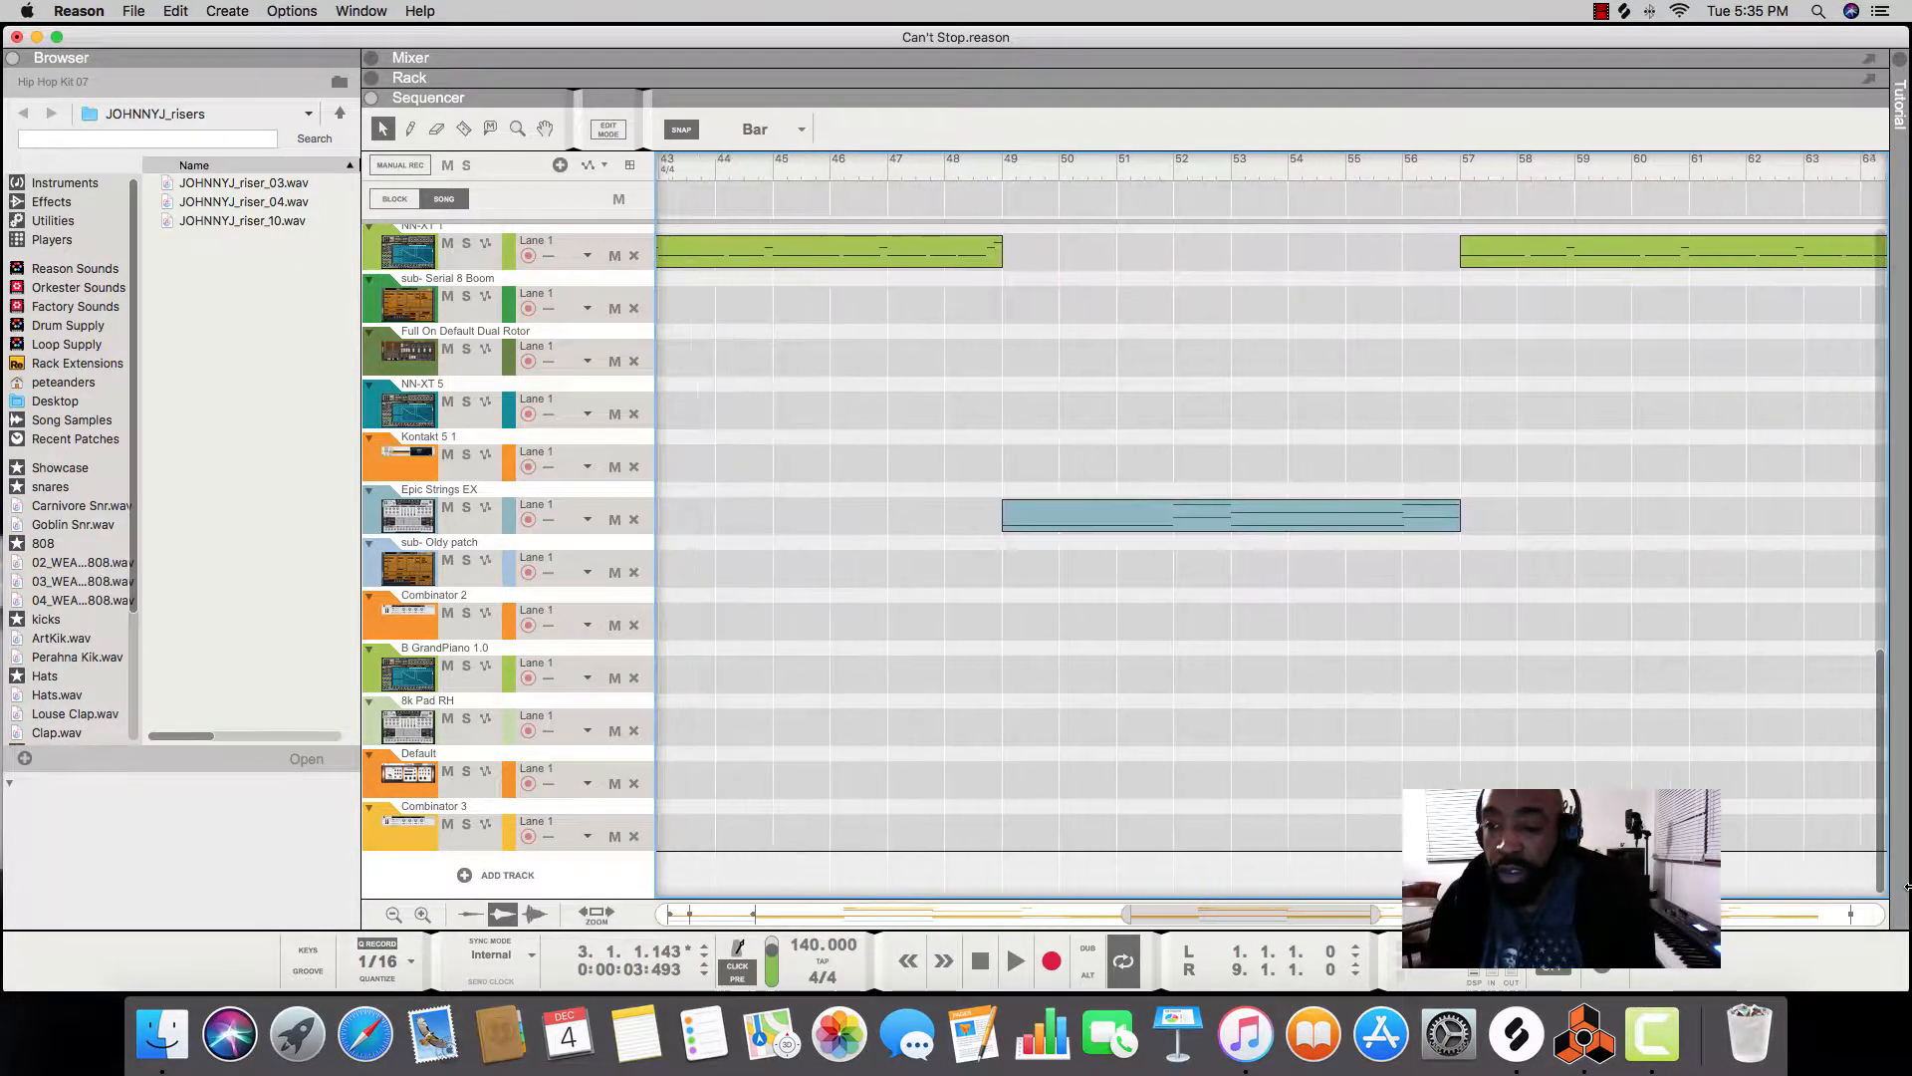
scroll(1906, 887, right, 10)
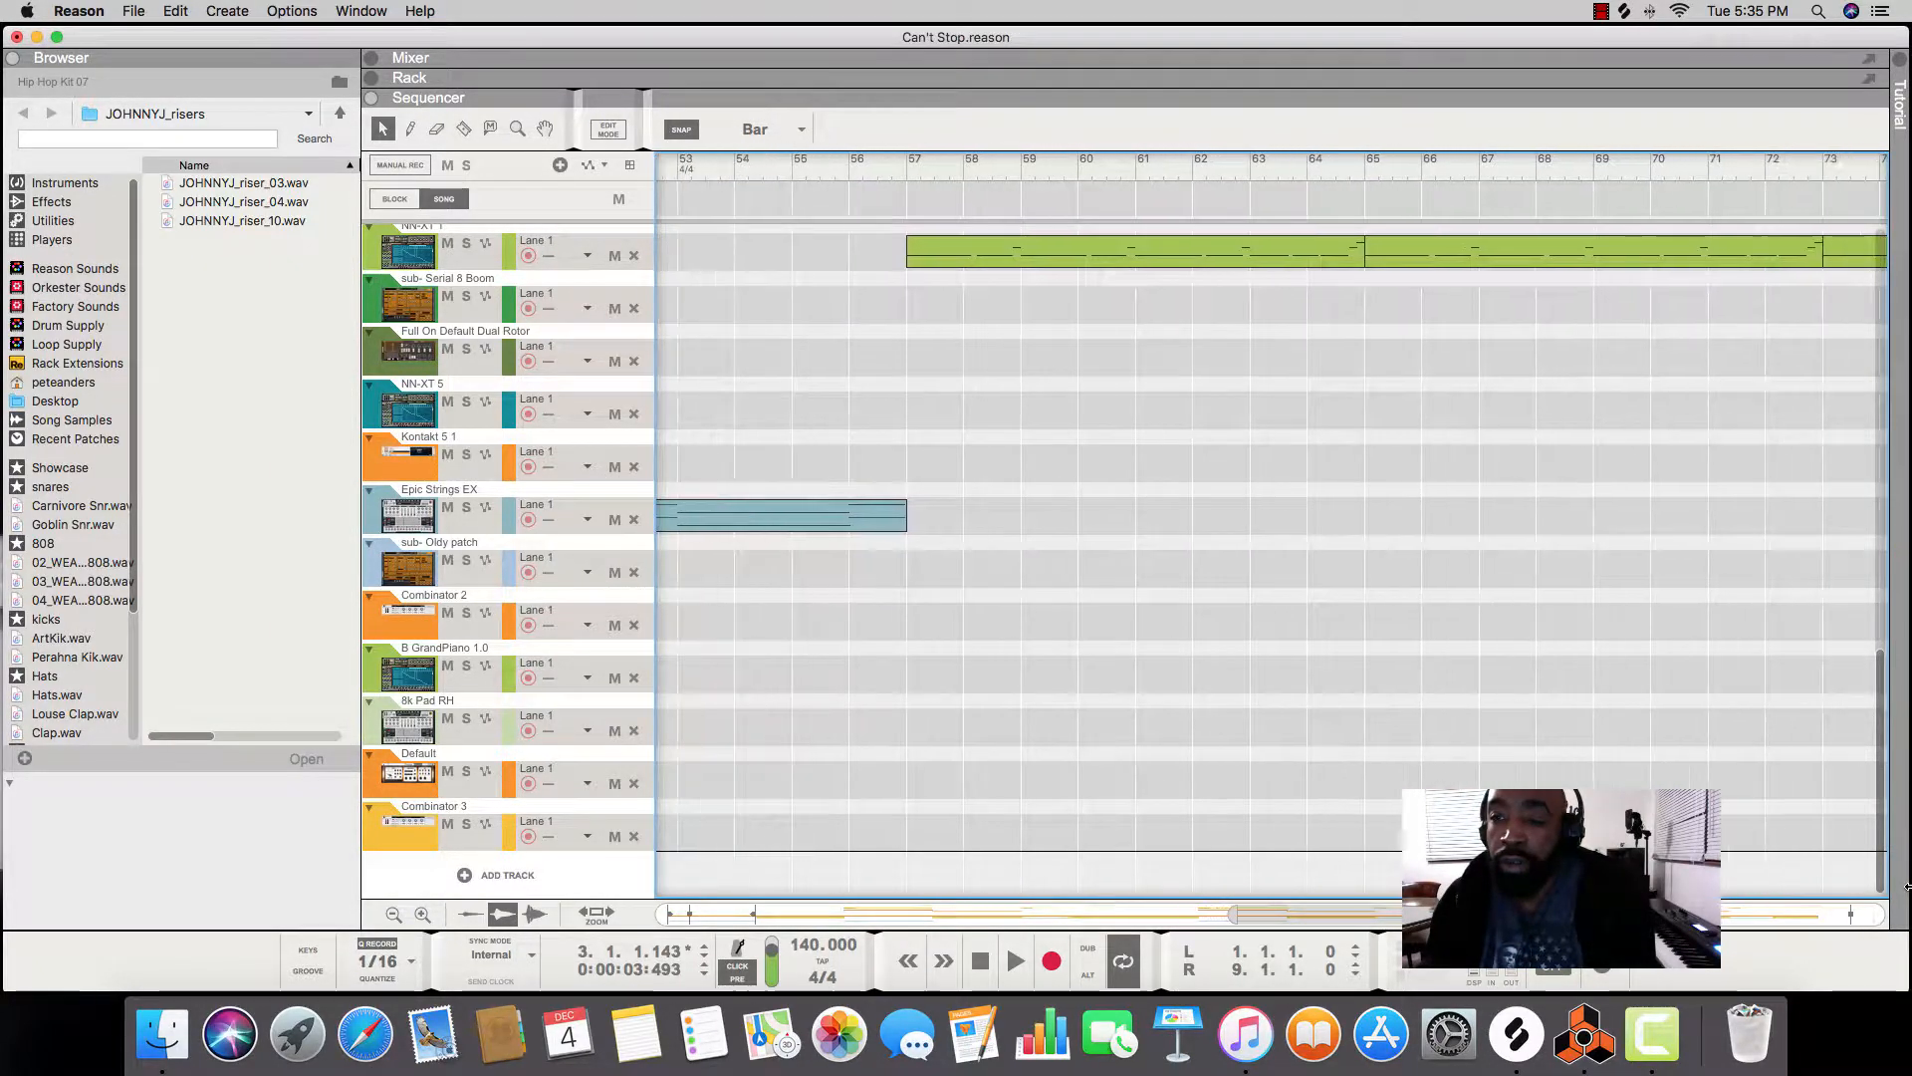
scroll(1906, 887, right, 9)
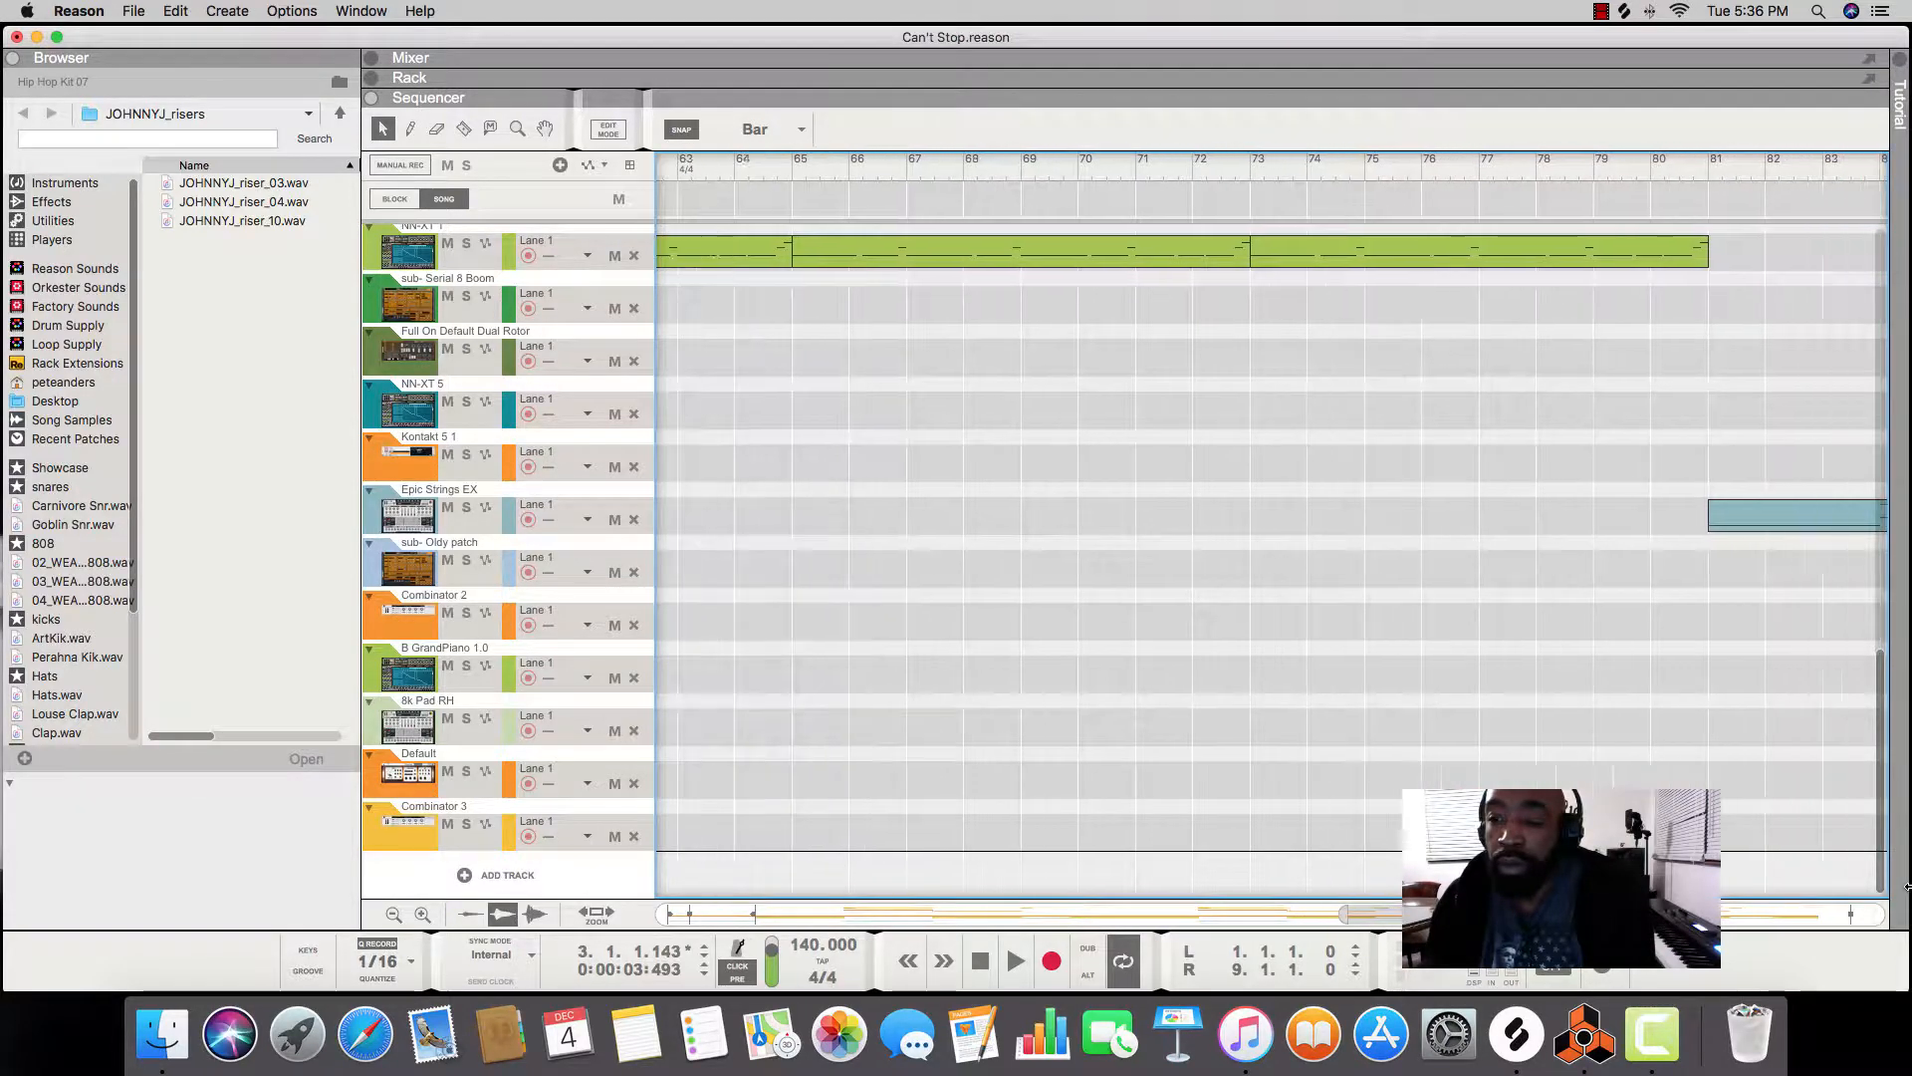
scroll(1906, 887, right, 5)
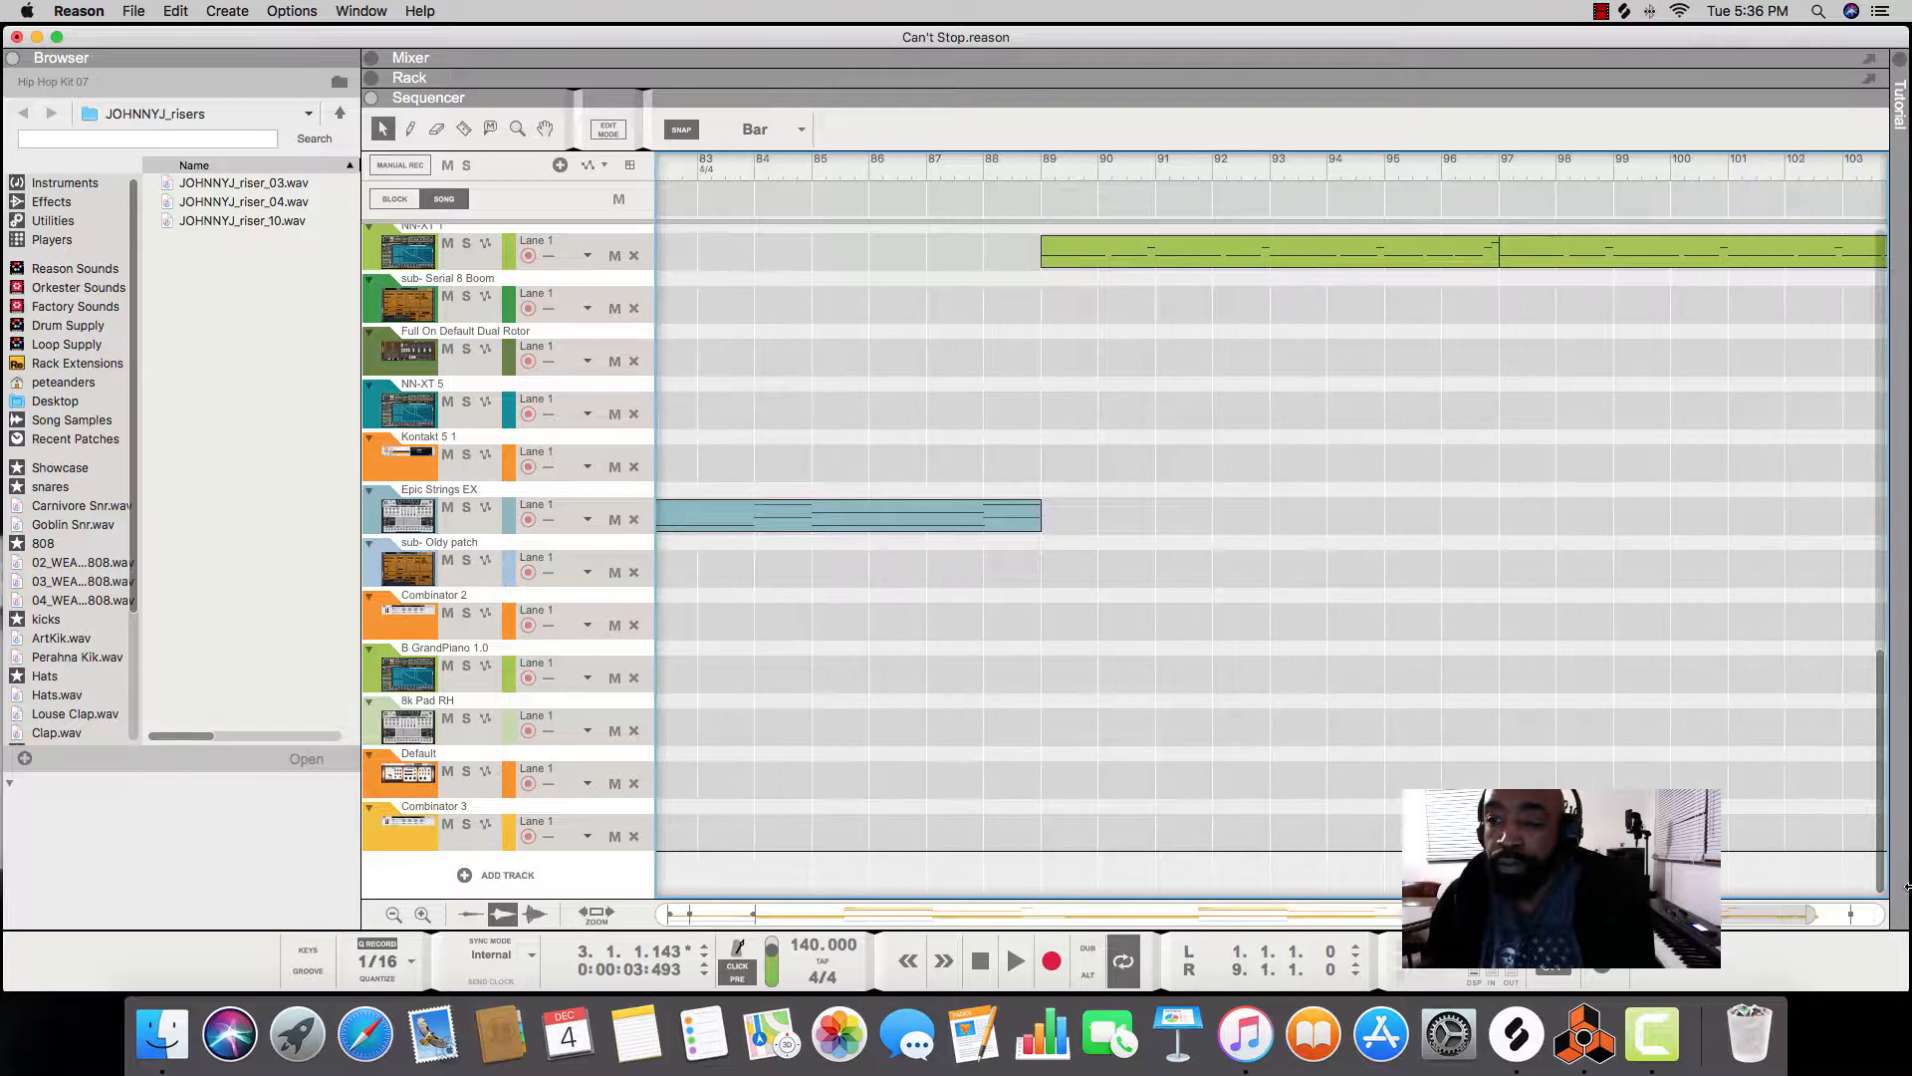
scroll(1906, 888, right, 5)
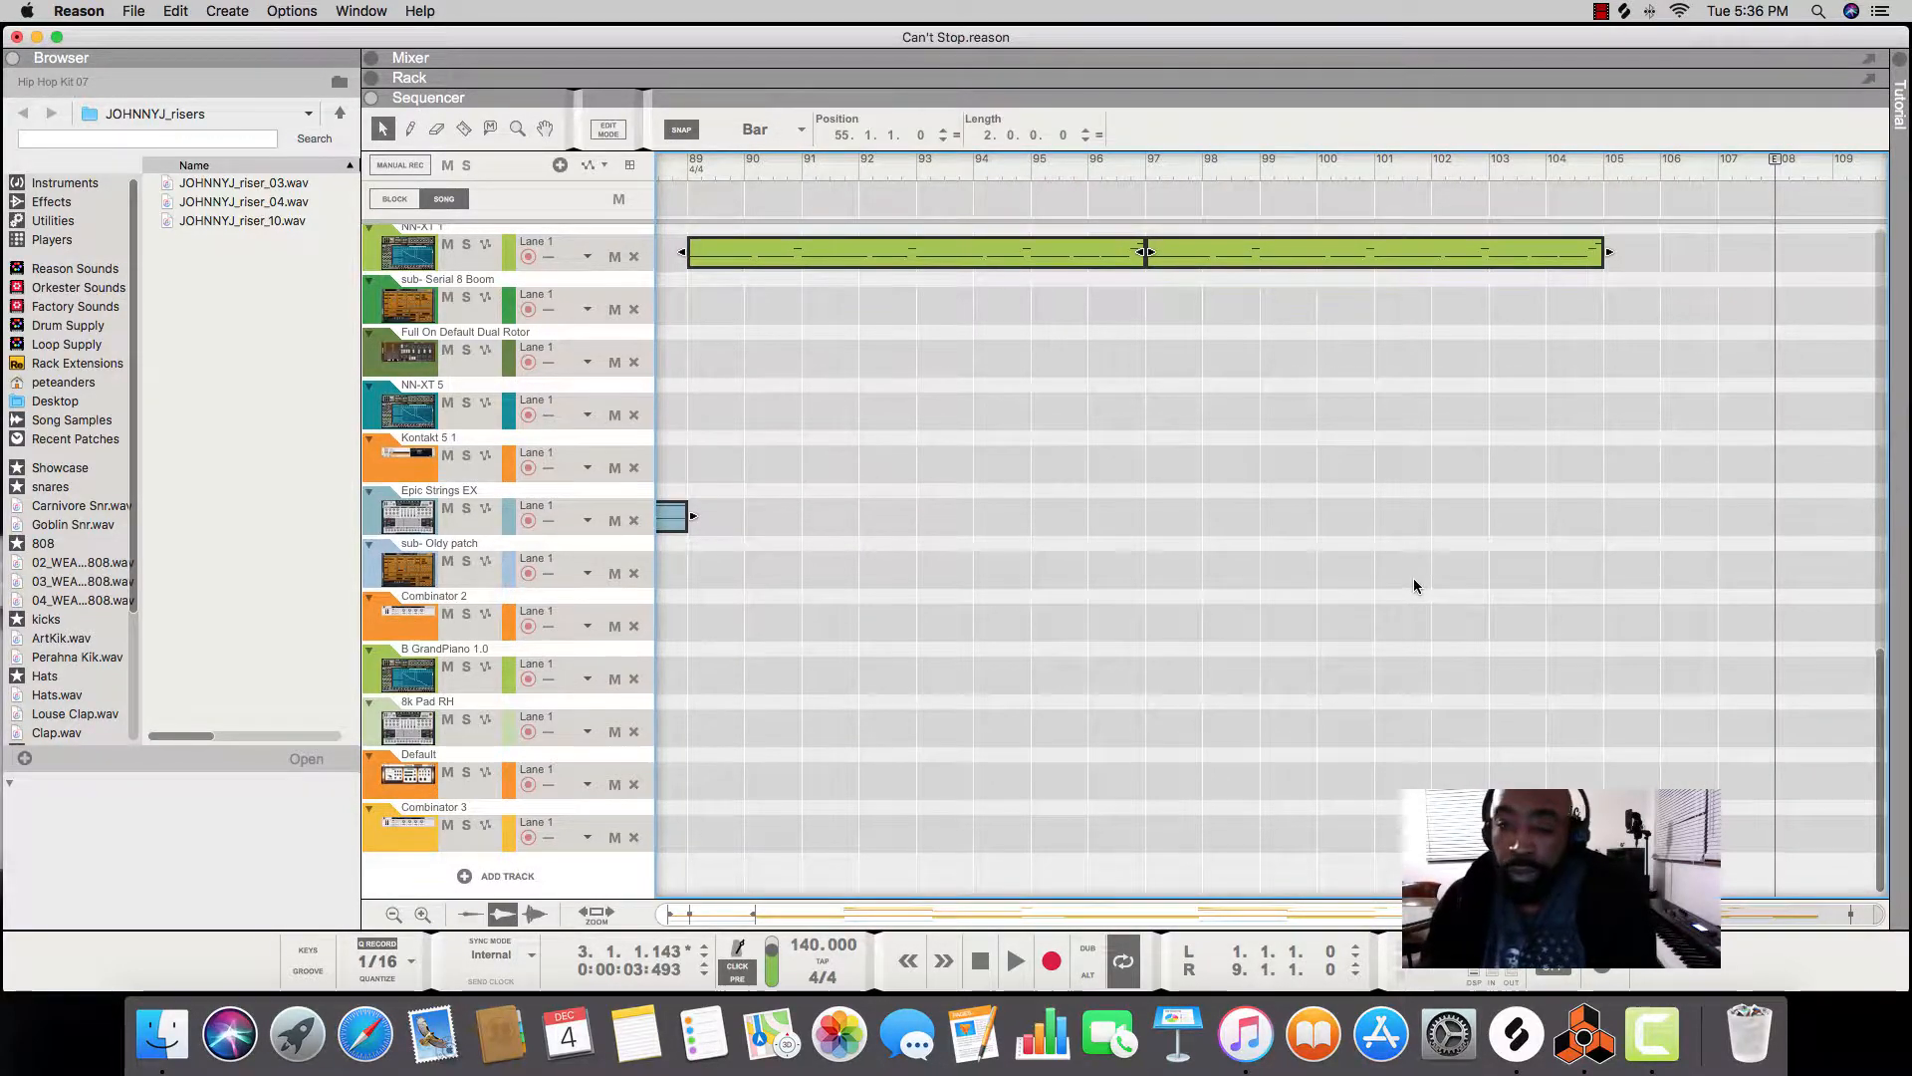
scroll(1415, 586, up, 10)
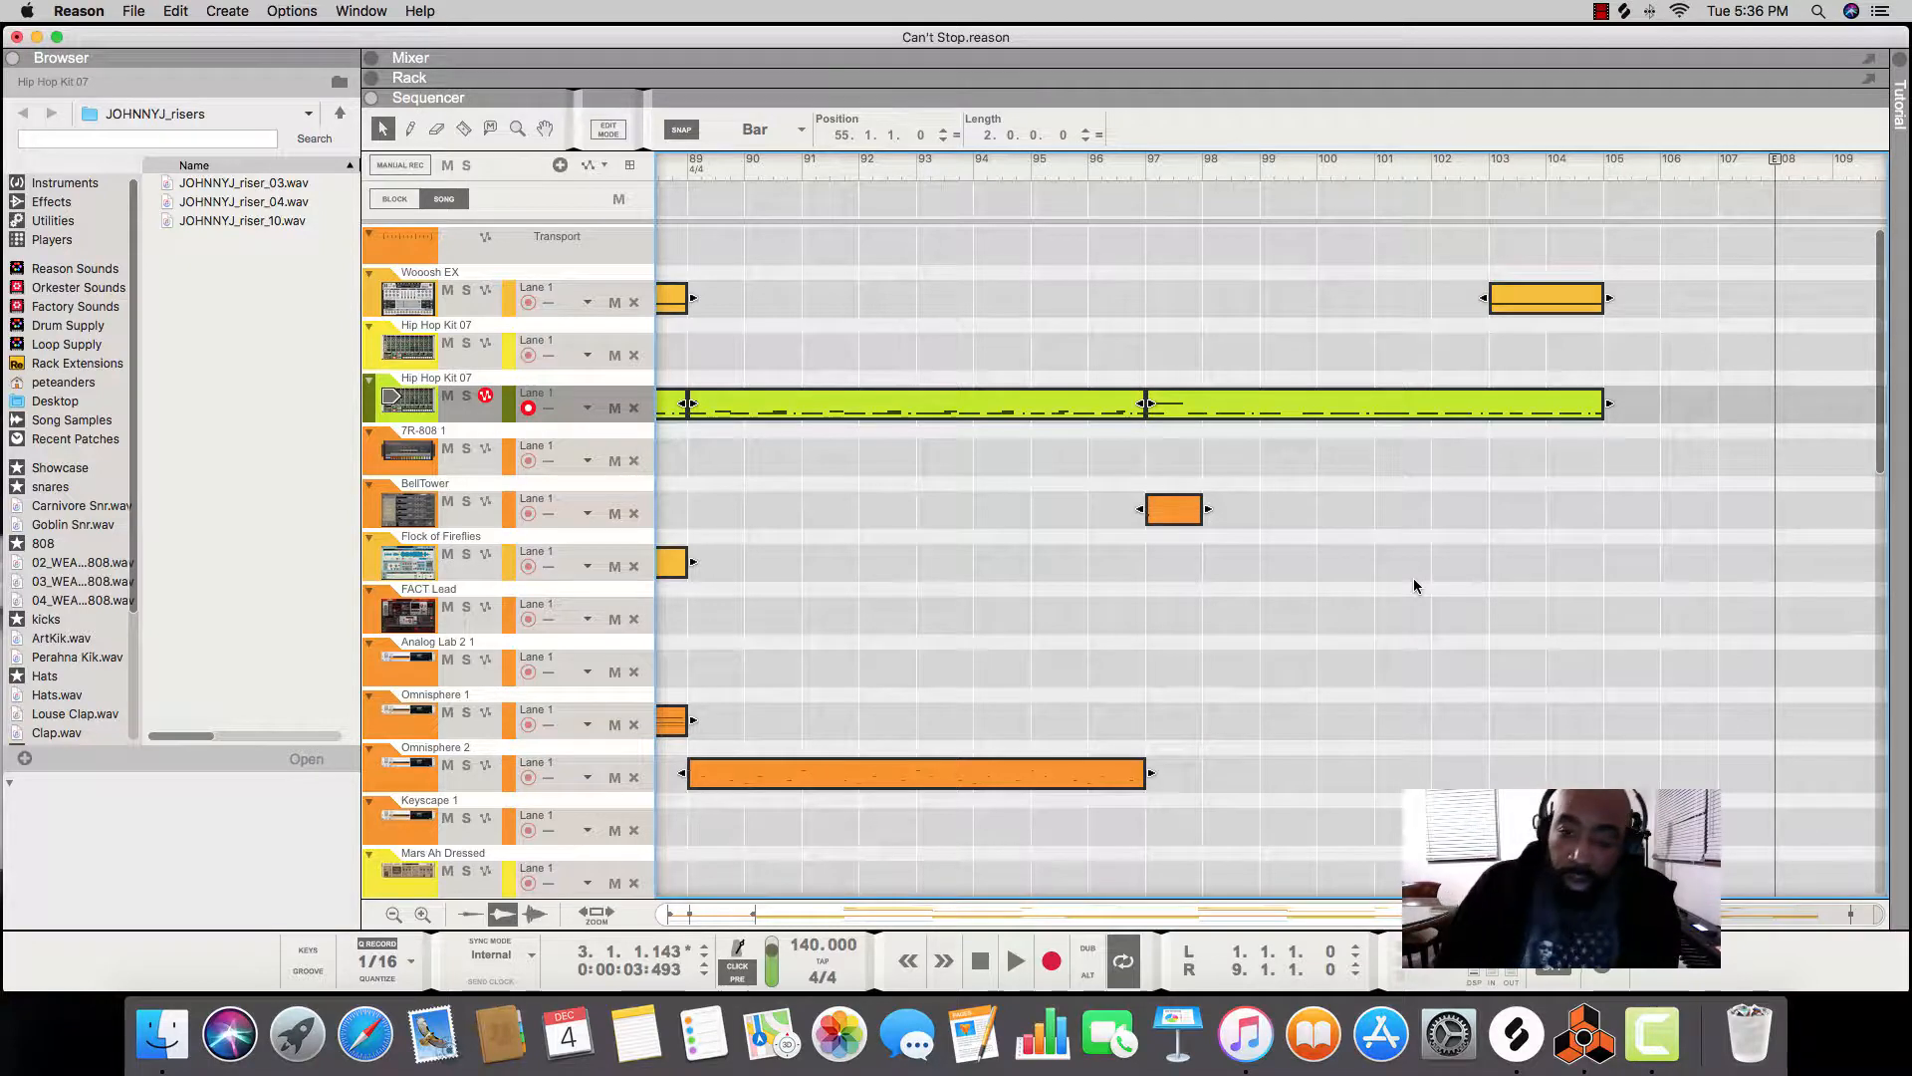
key(Delete)
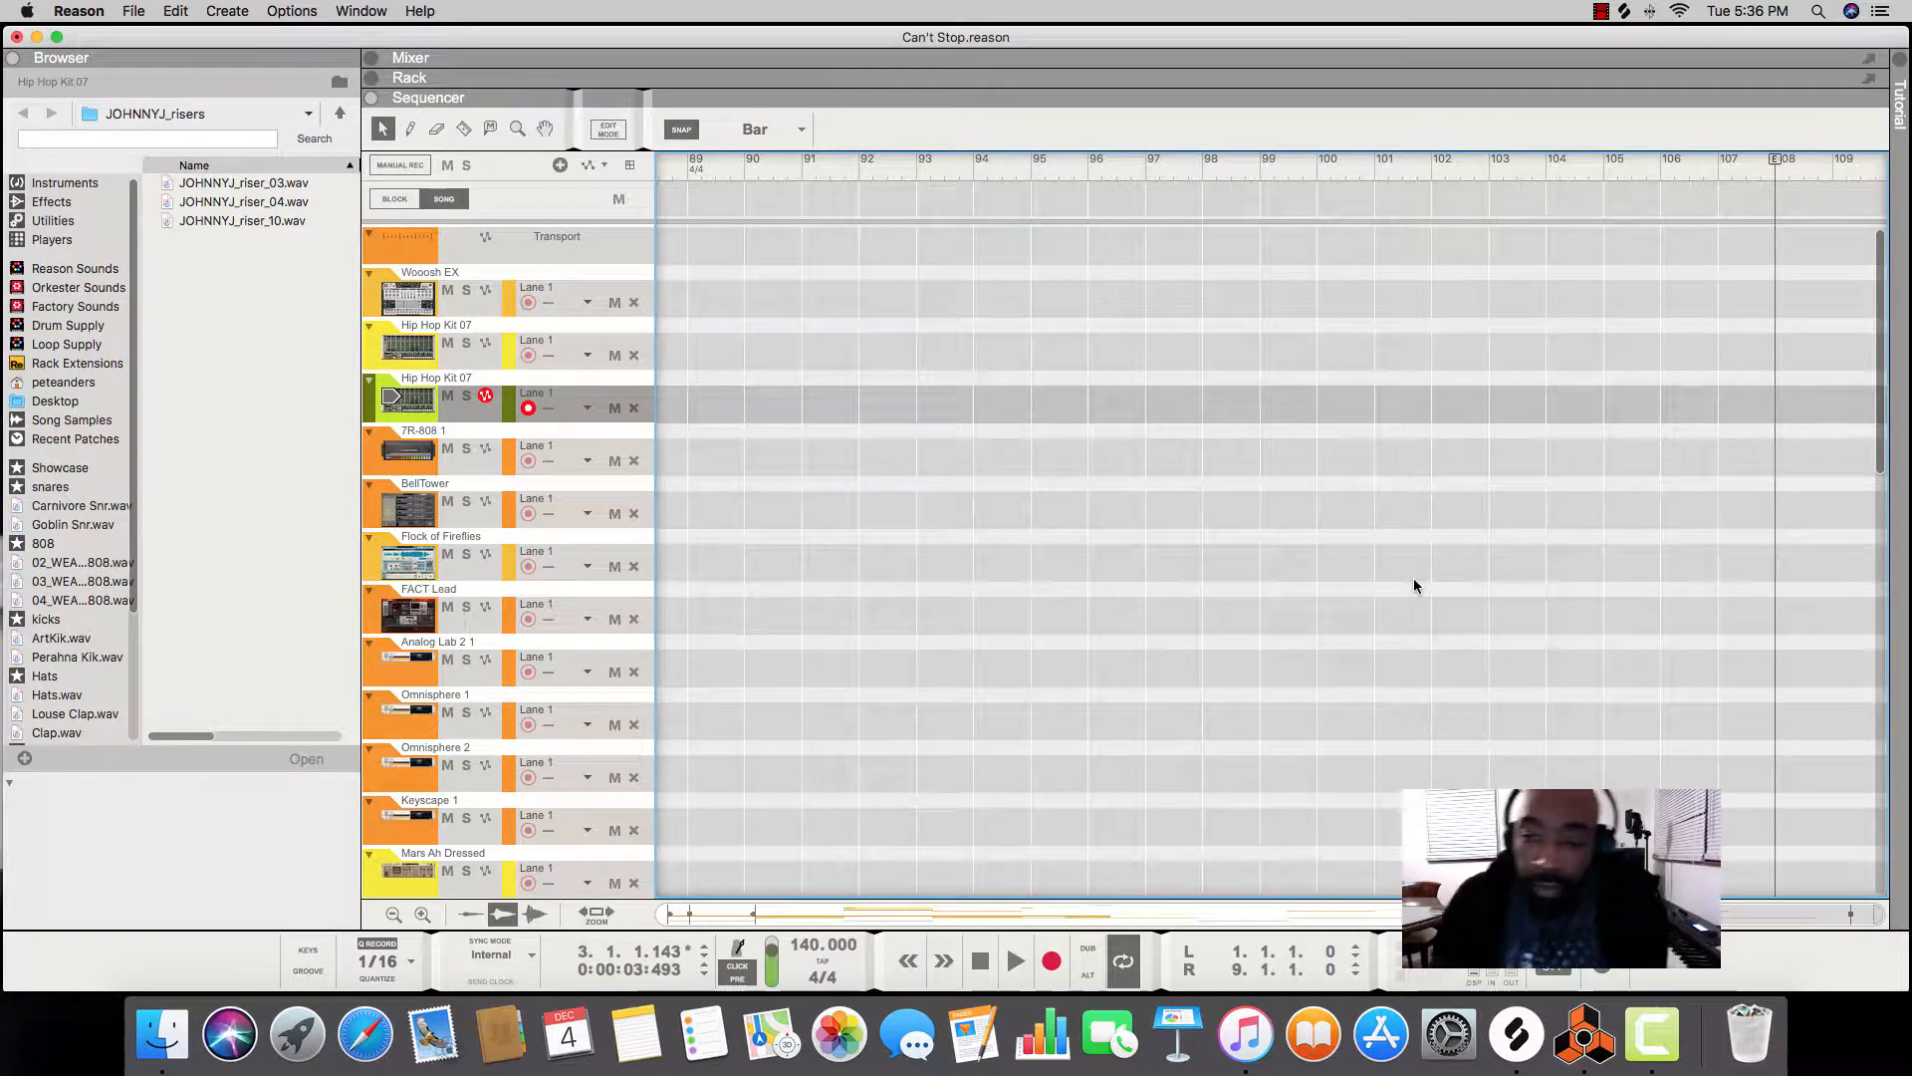
Review the remaining clips on all tracks from the start of the song to about bar 37.
scroll(1176, 497, left, 4)
scroll(1175, 496, left, 15)
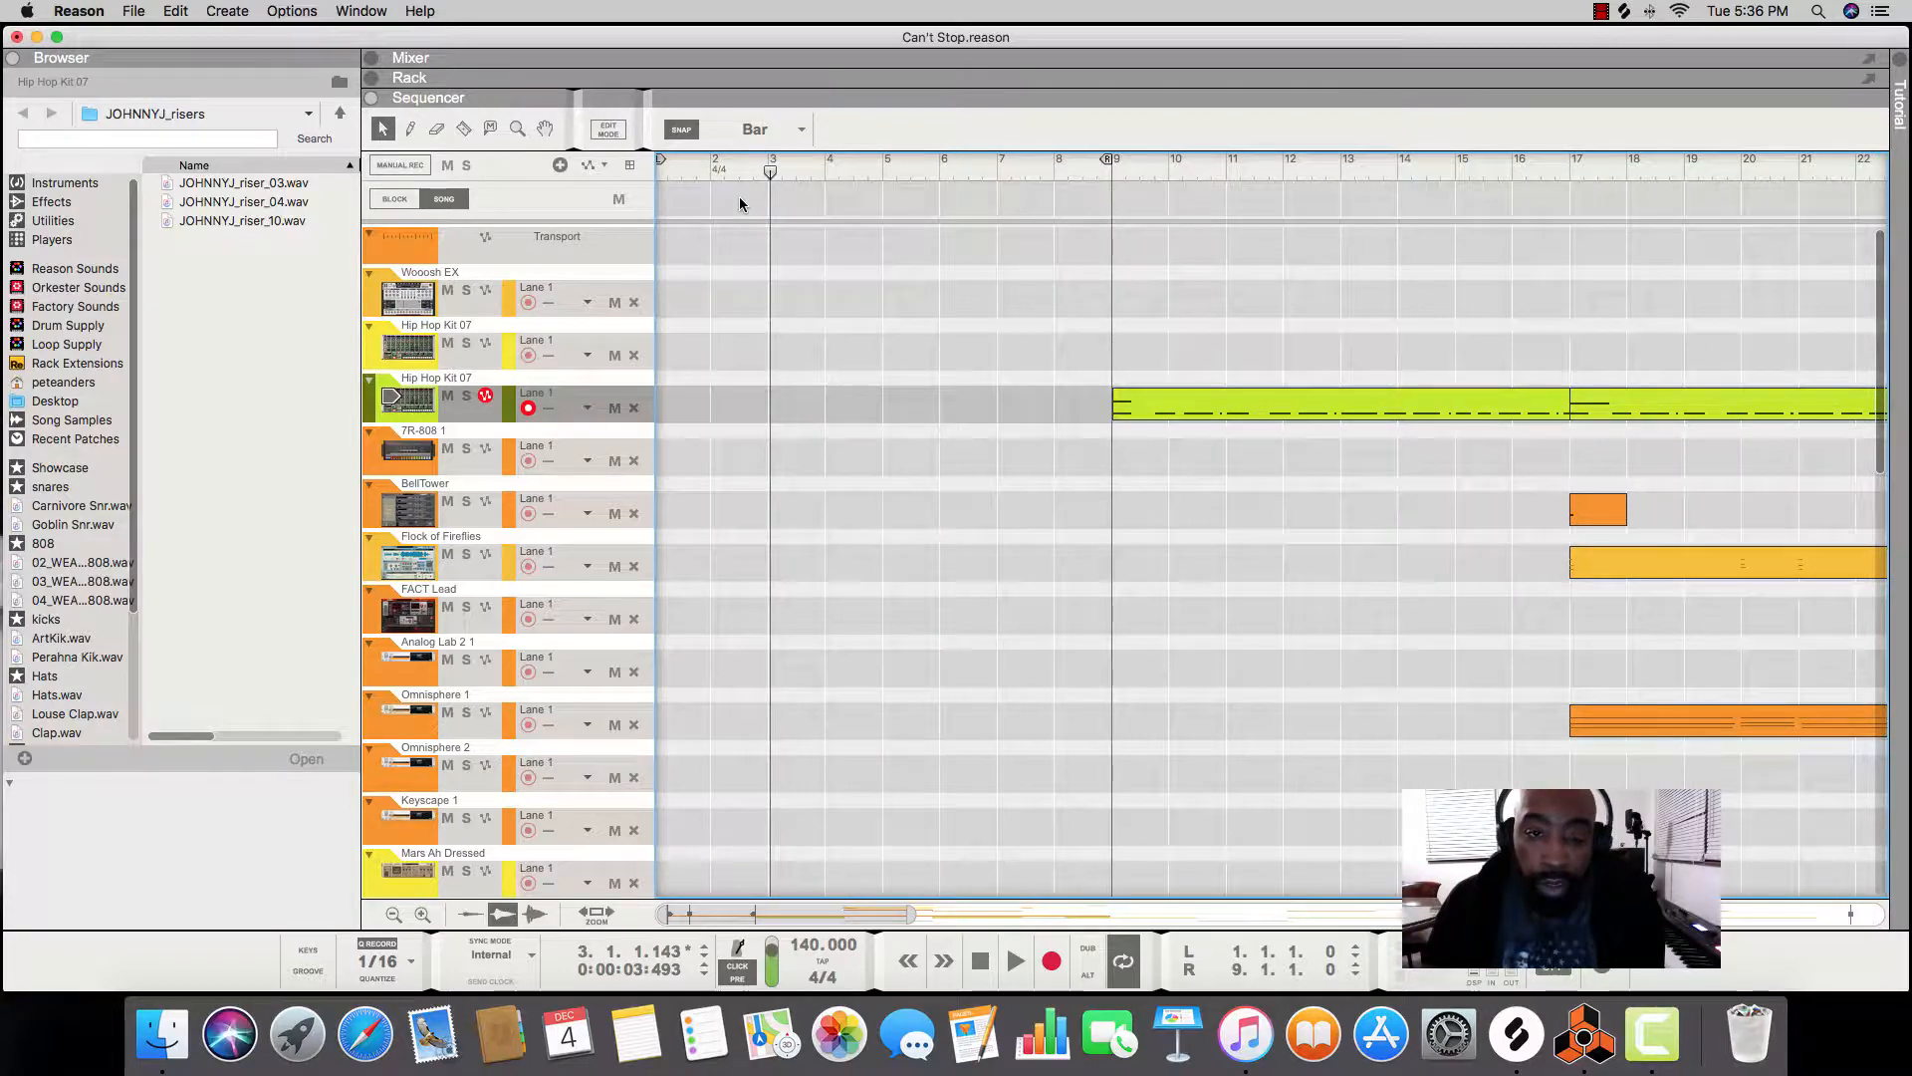
scroll(832, 392, down, 10)
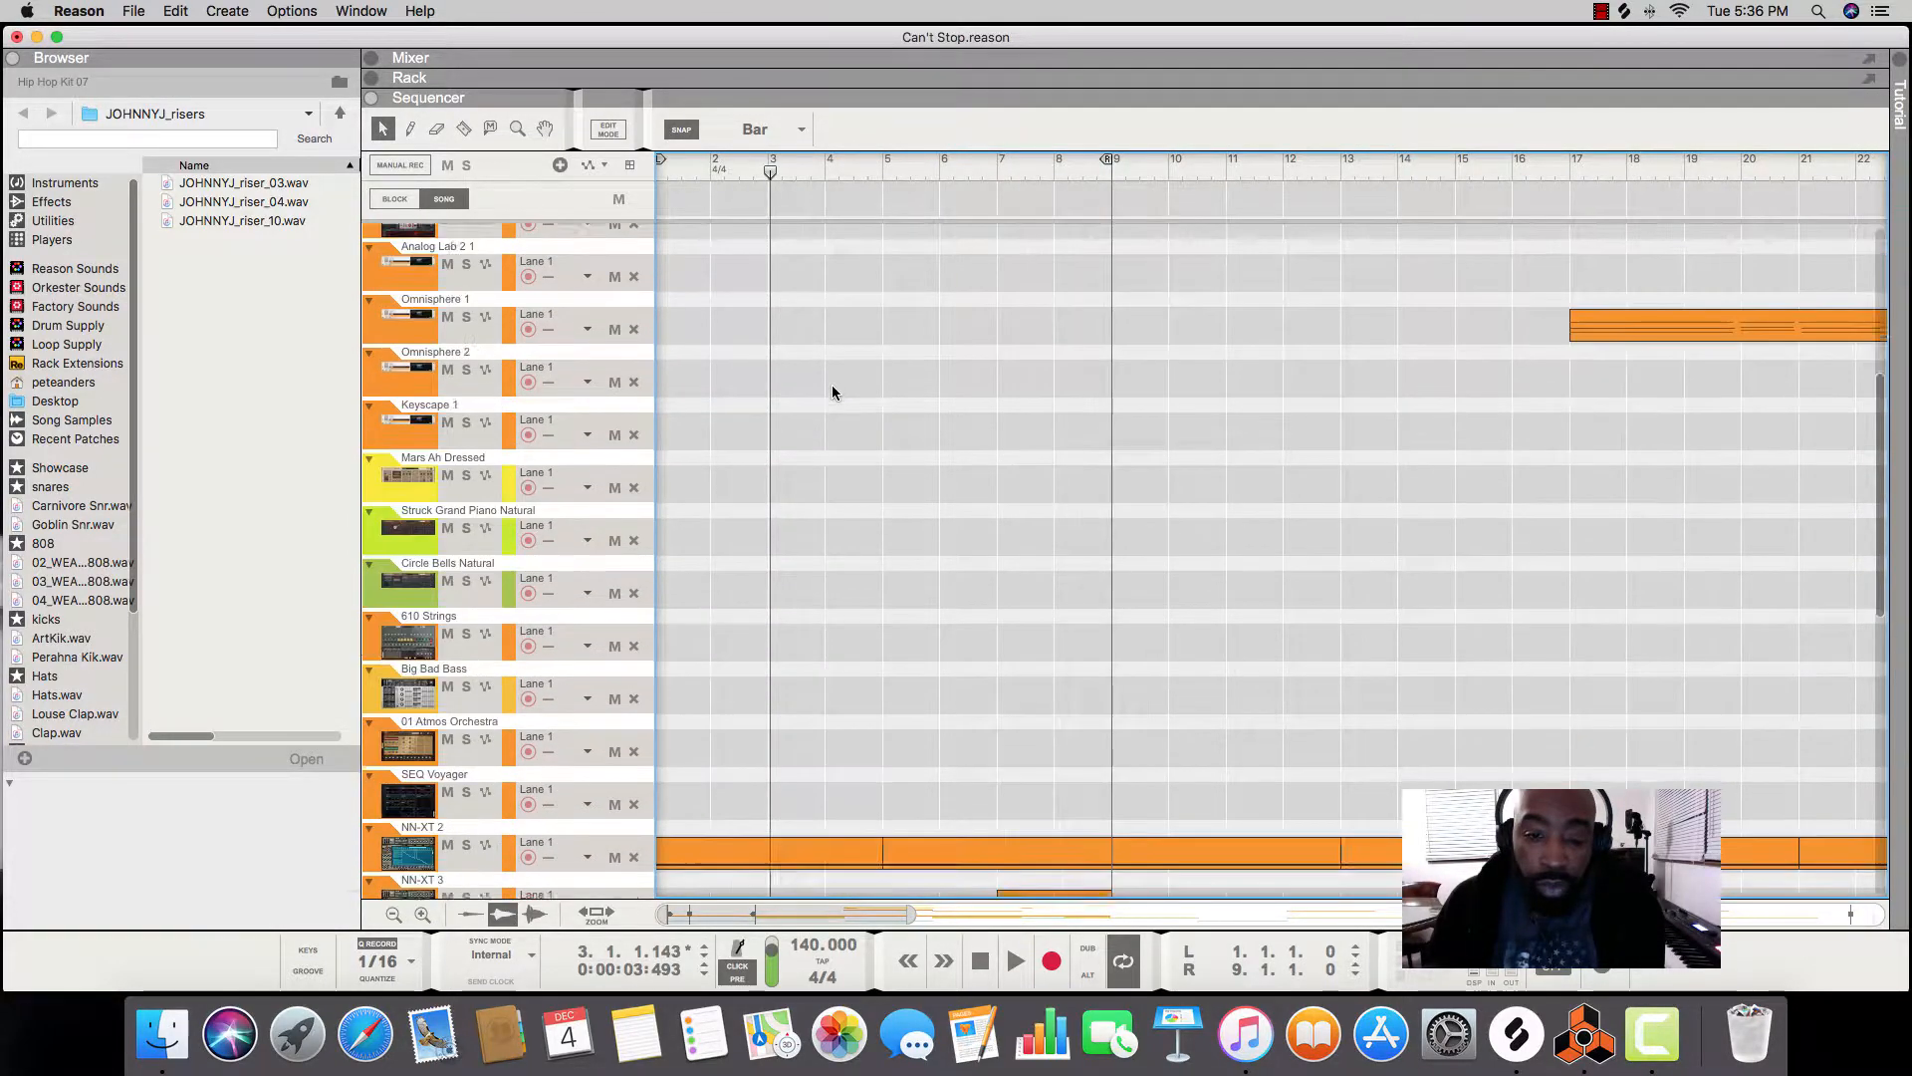
scroll(833, 392, down, 9)
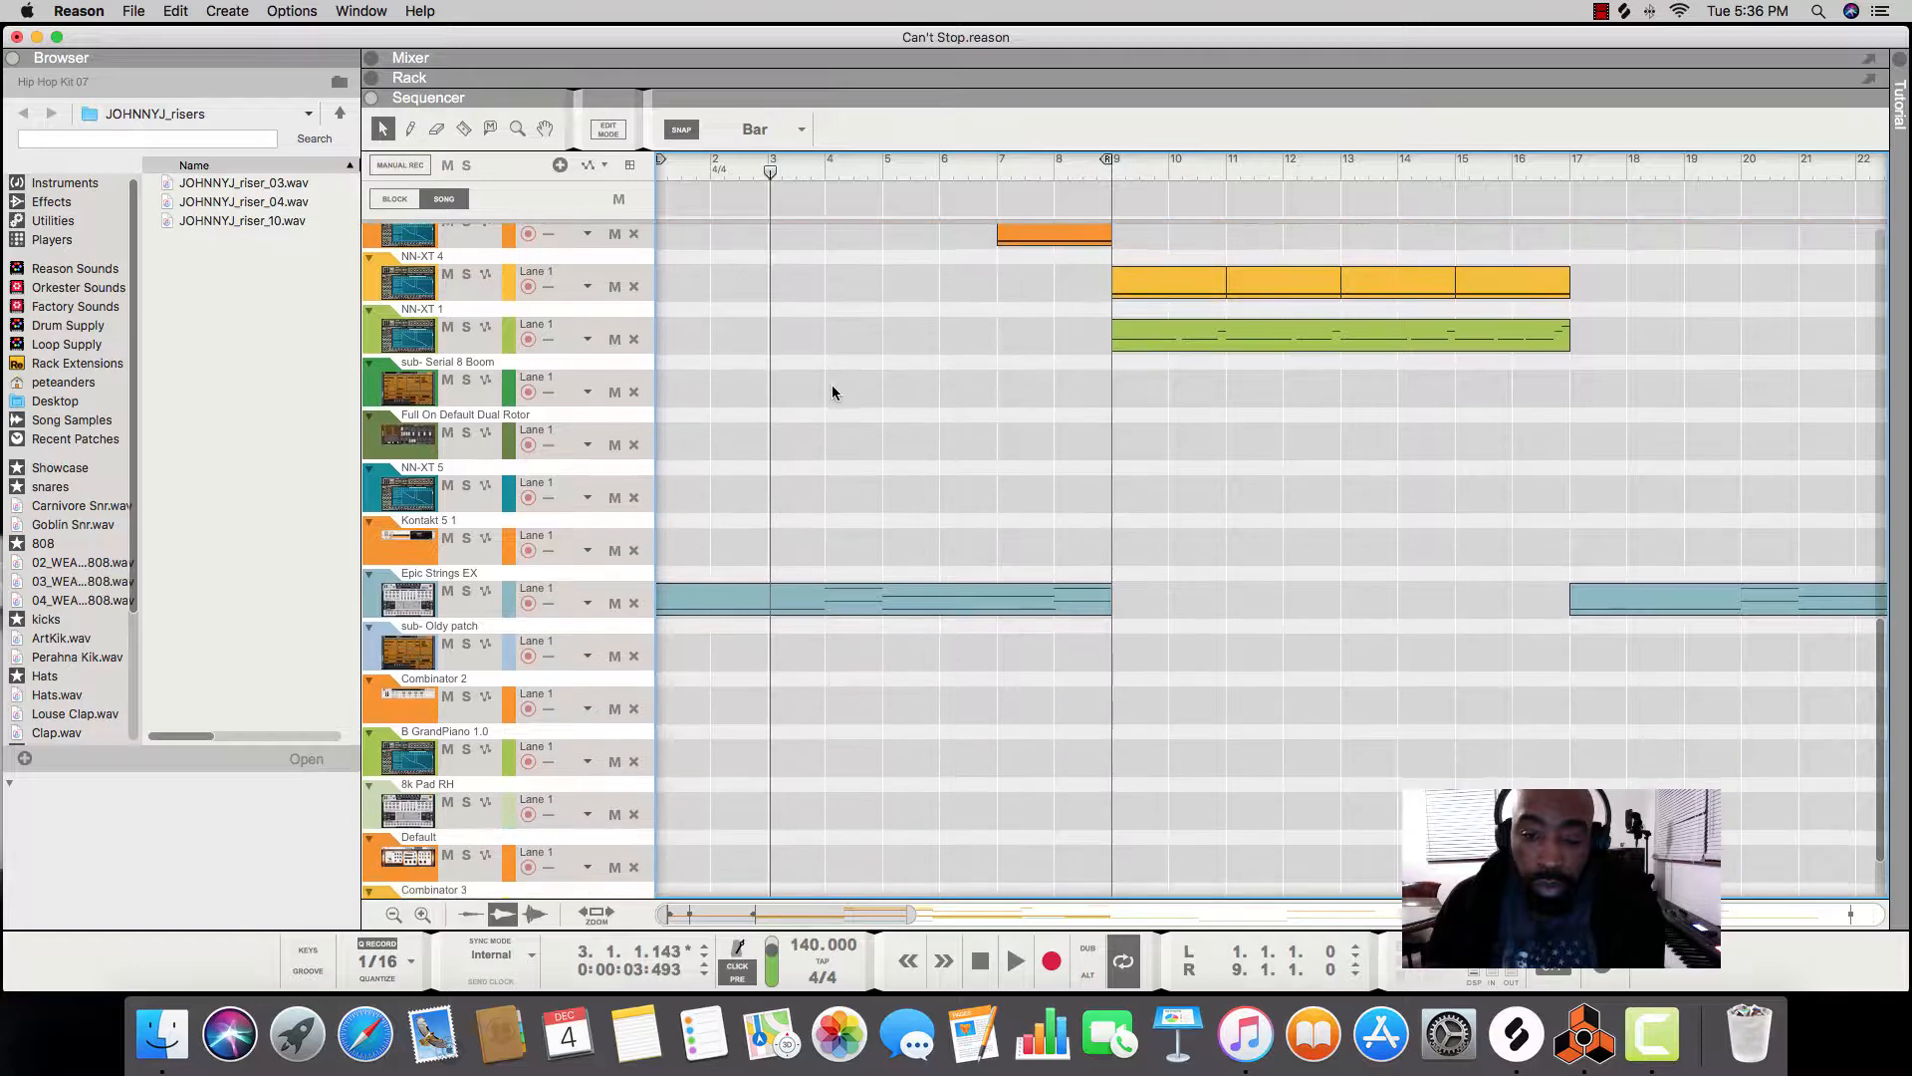
scroll(833, 392, up, 5)
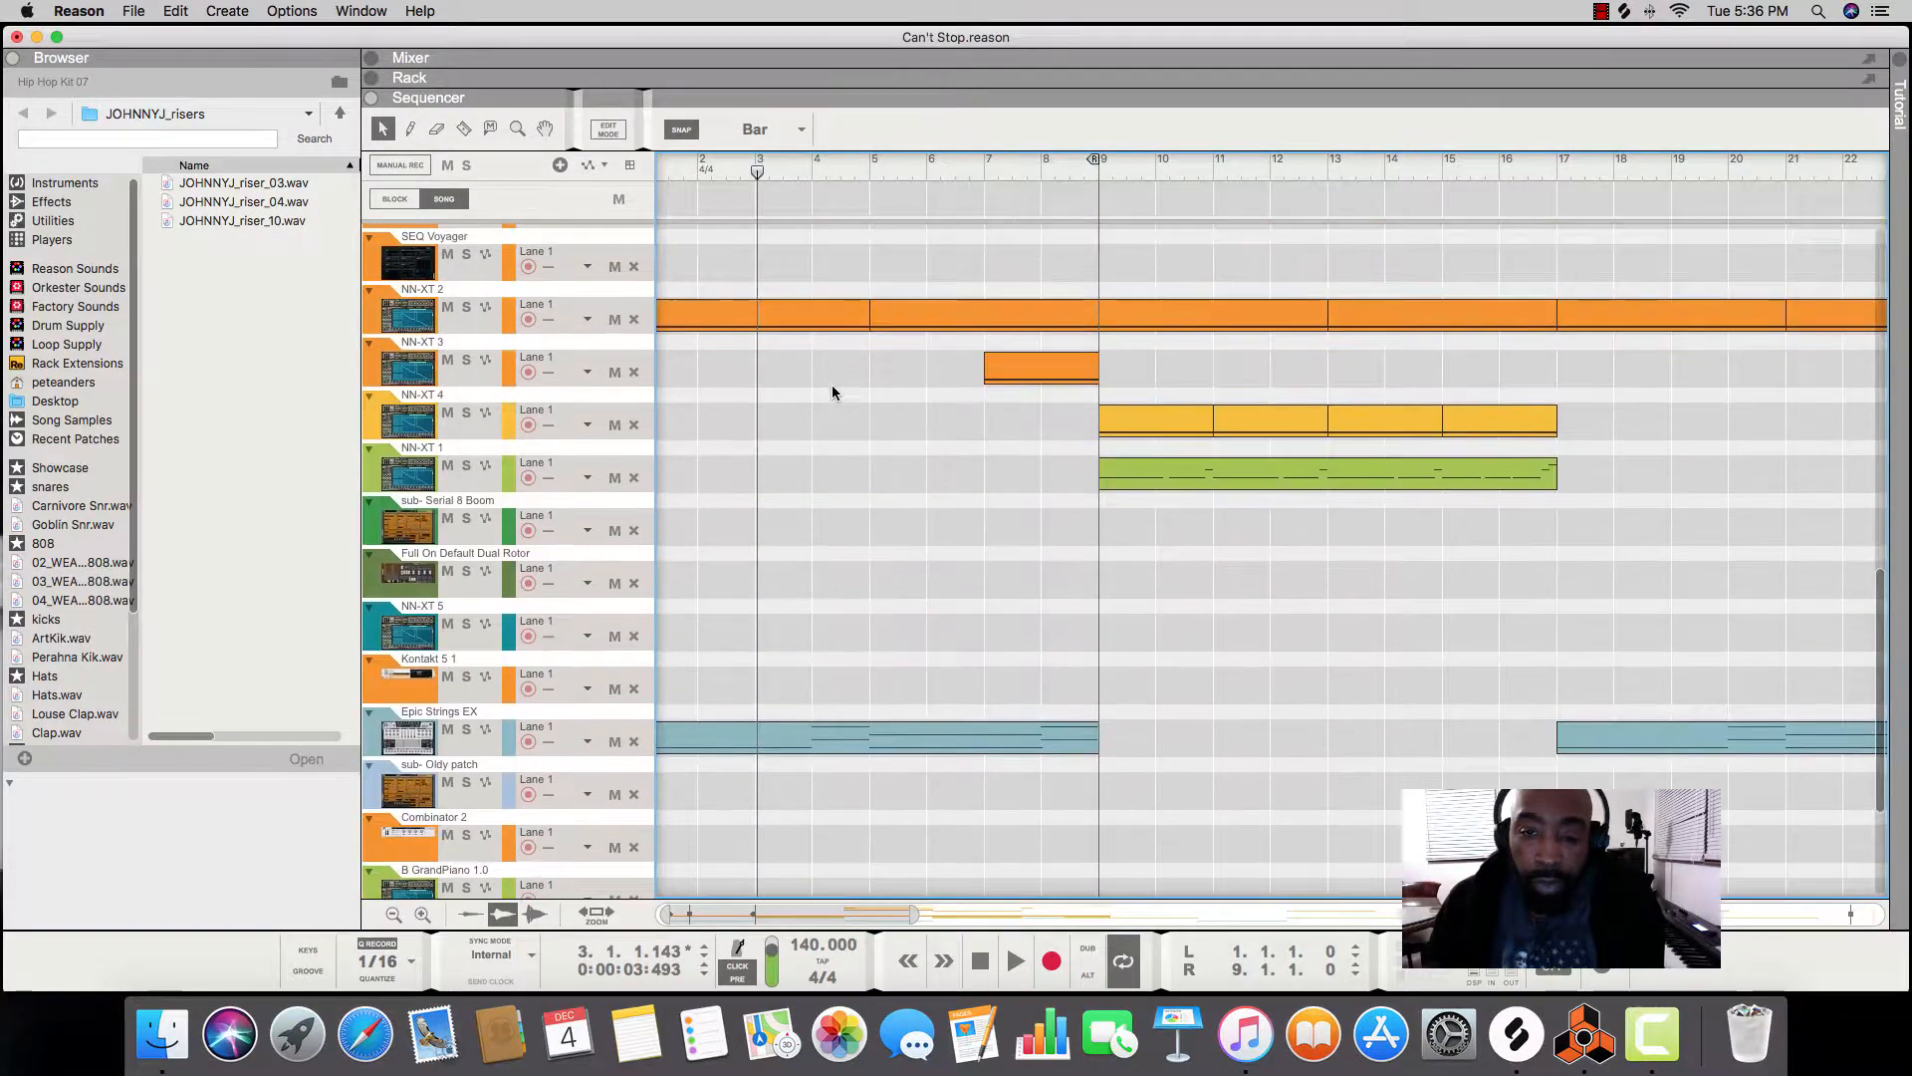
scroll(833, 392, up, 2)
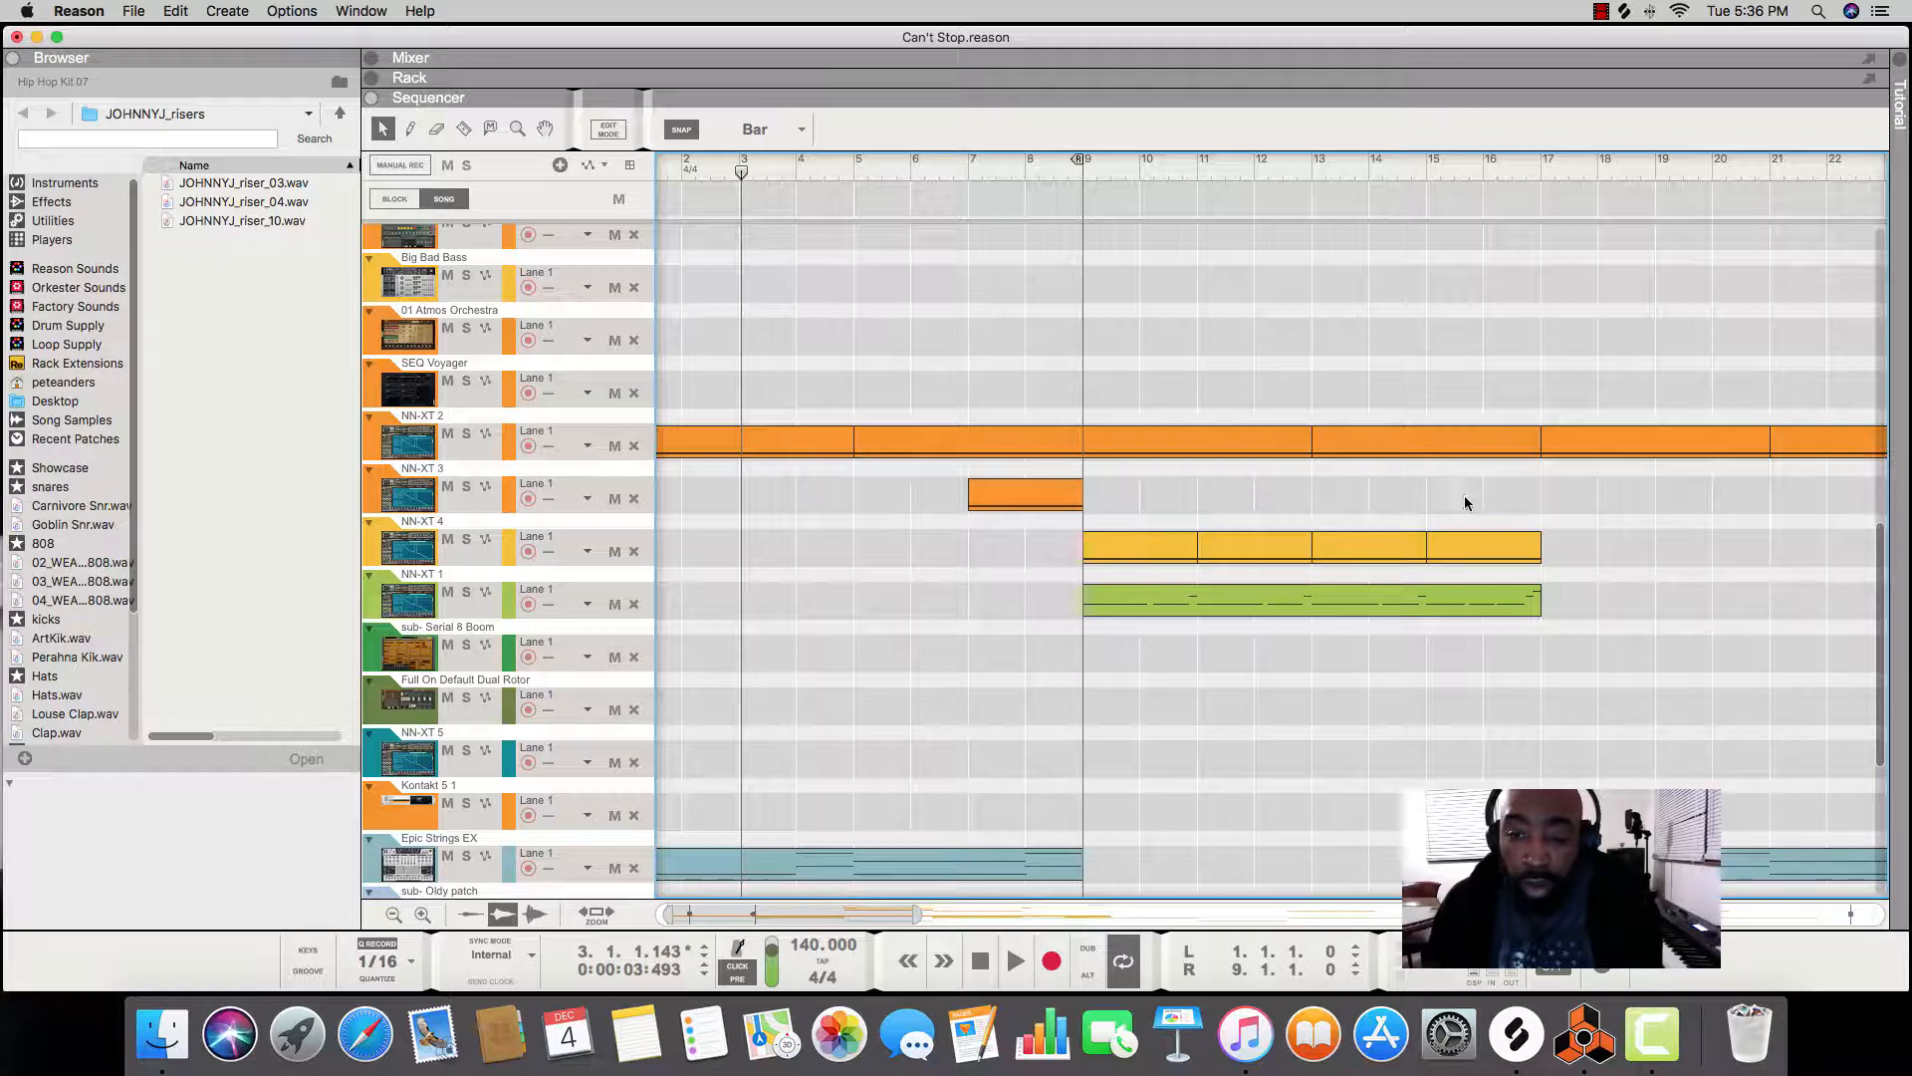
scroll(1515, 575, right, 10)
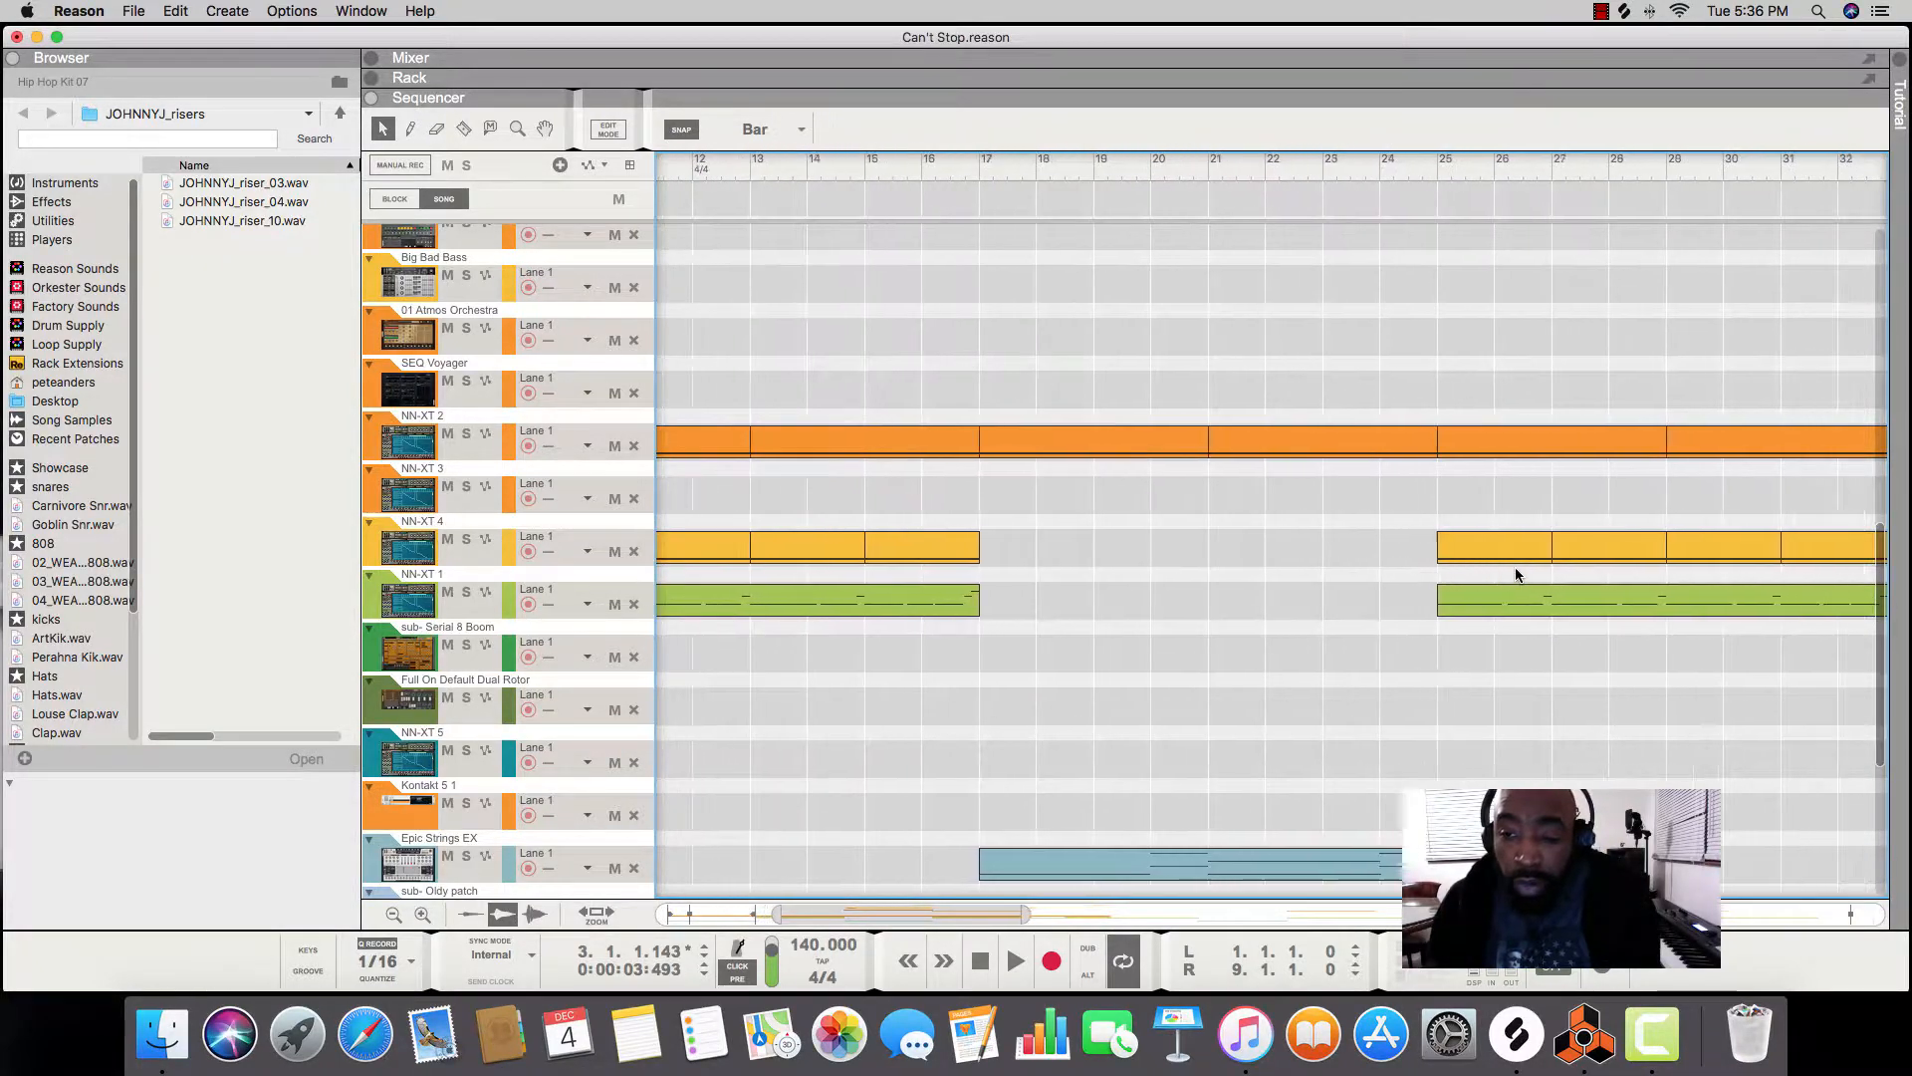
scroll(1514, 574, right, 2)
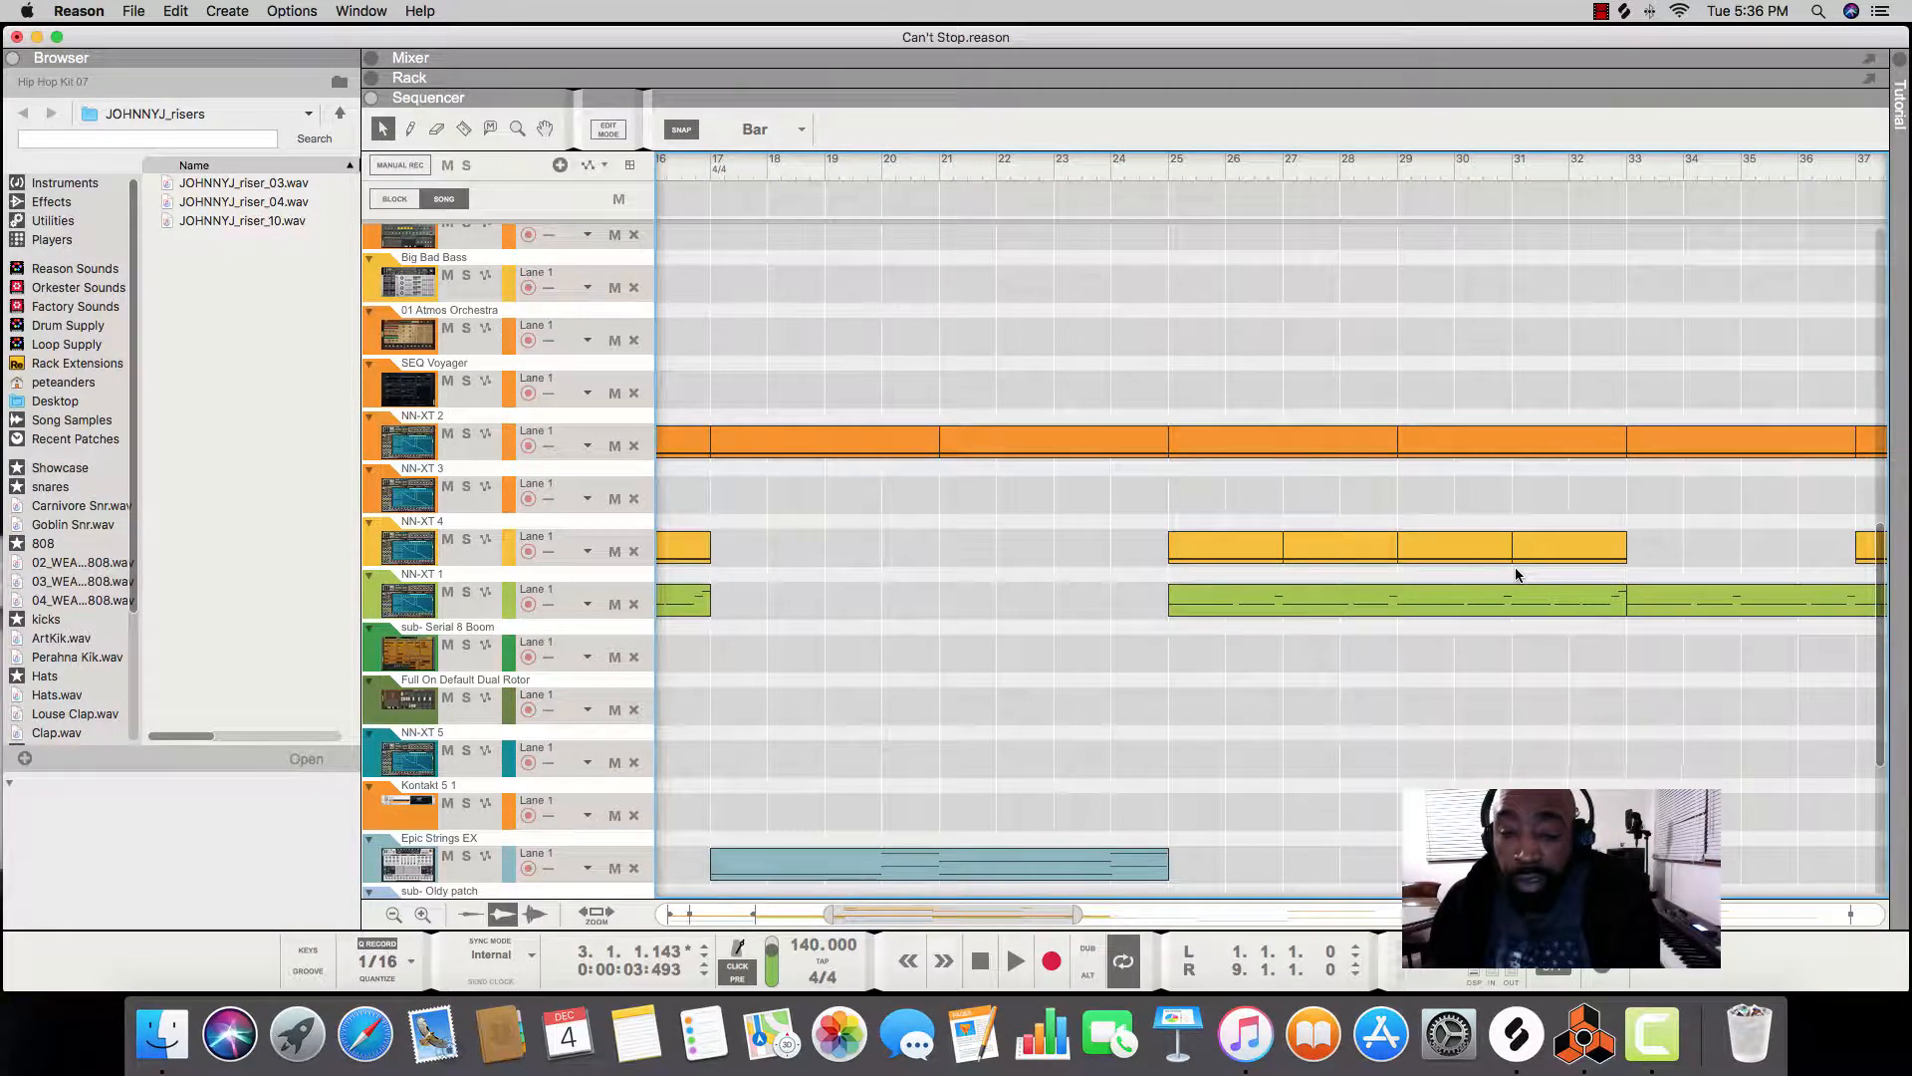
scroll(1515, 574, left, 11)
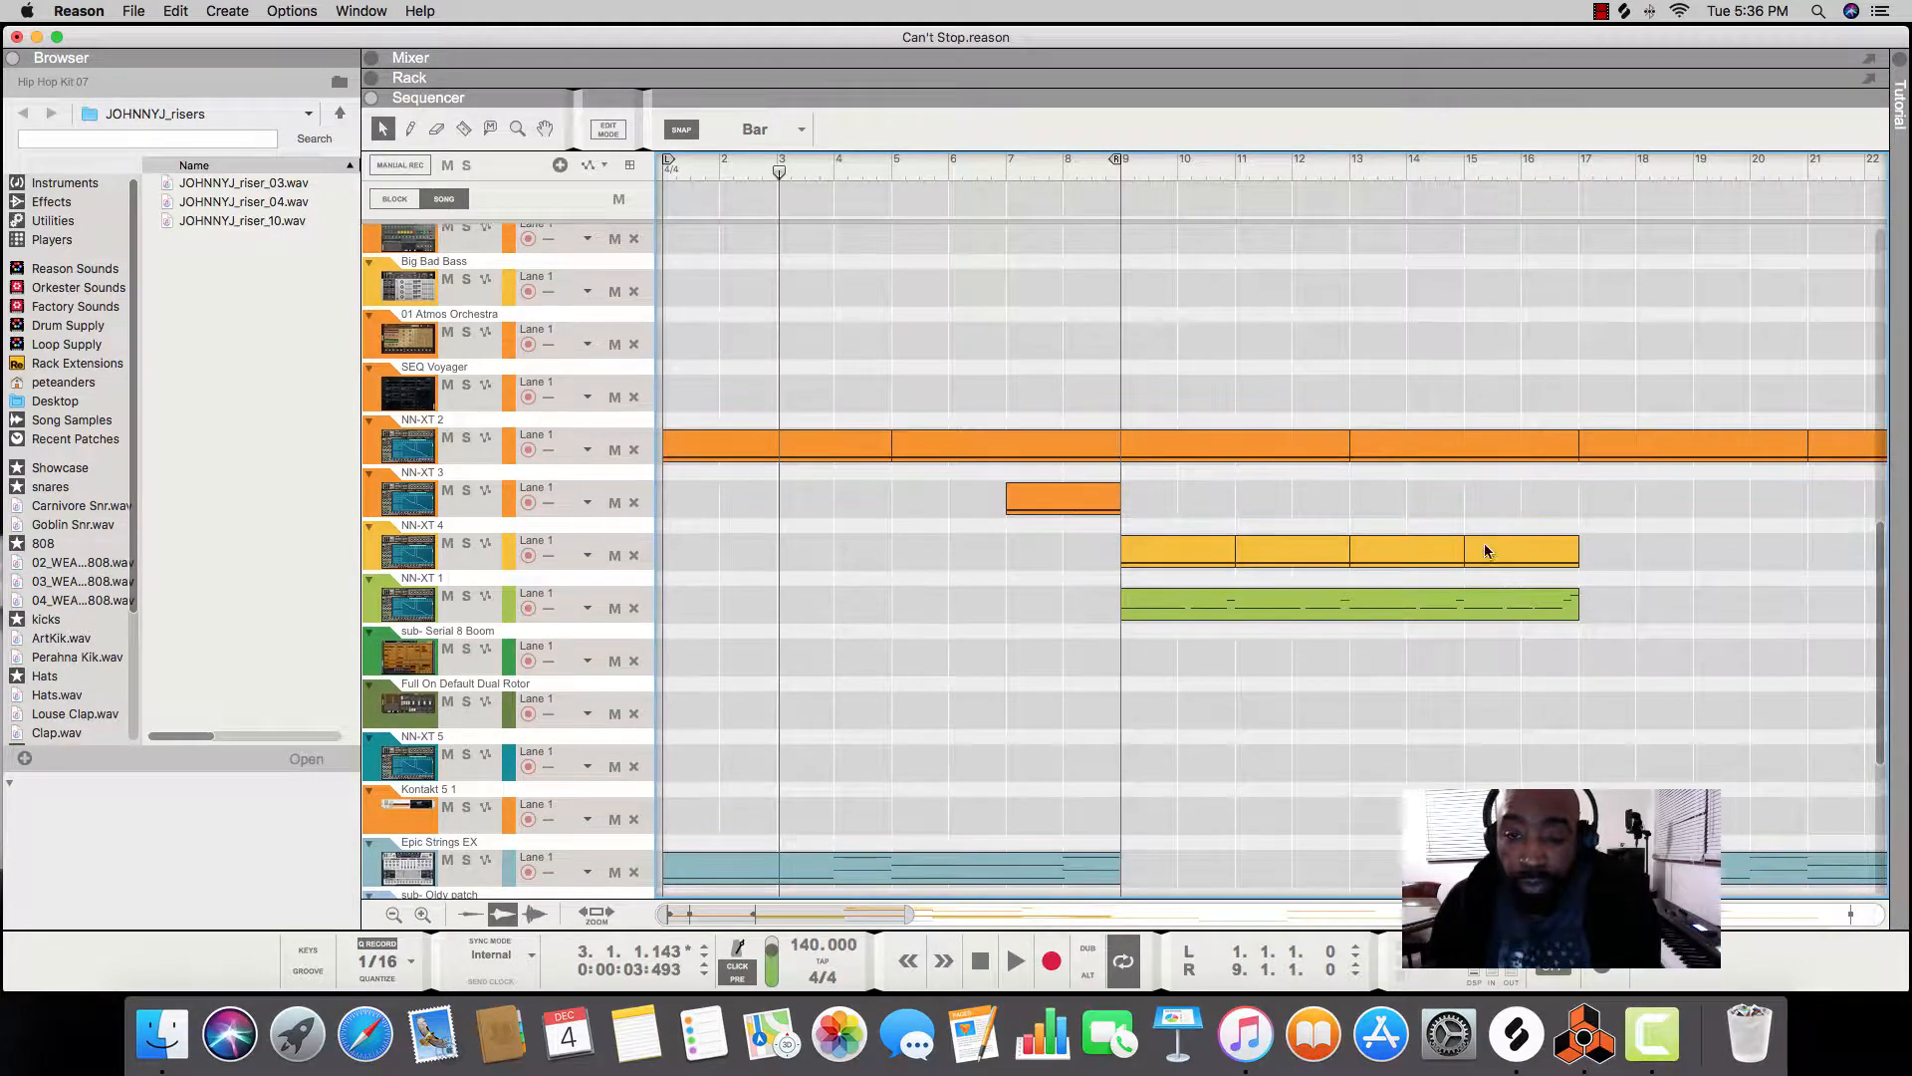
scroll(1343, 408, up, 8)
scroll(1342, 408, up, 4)
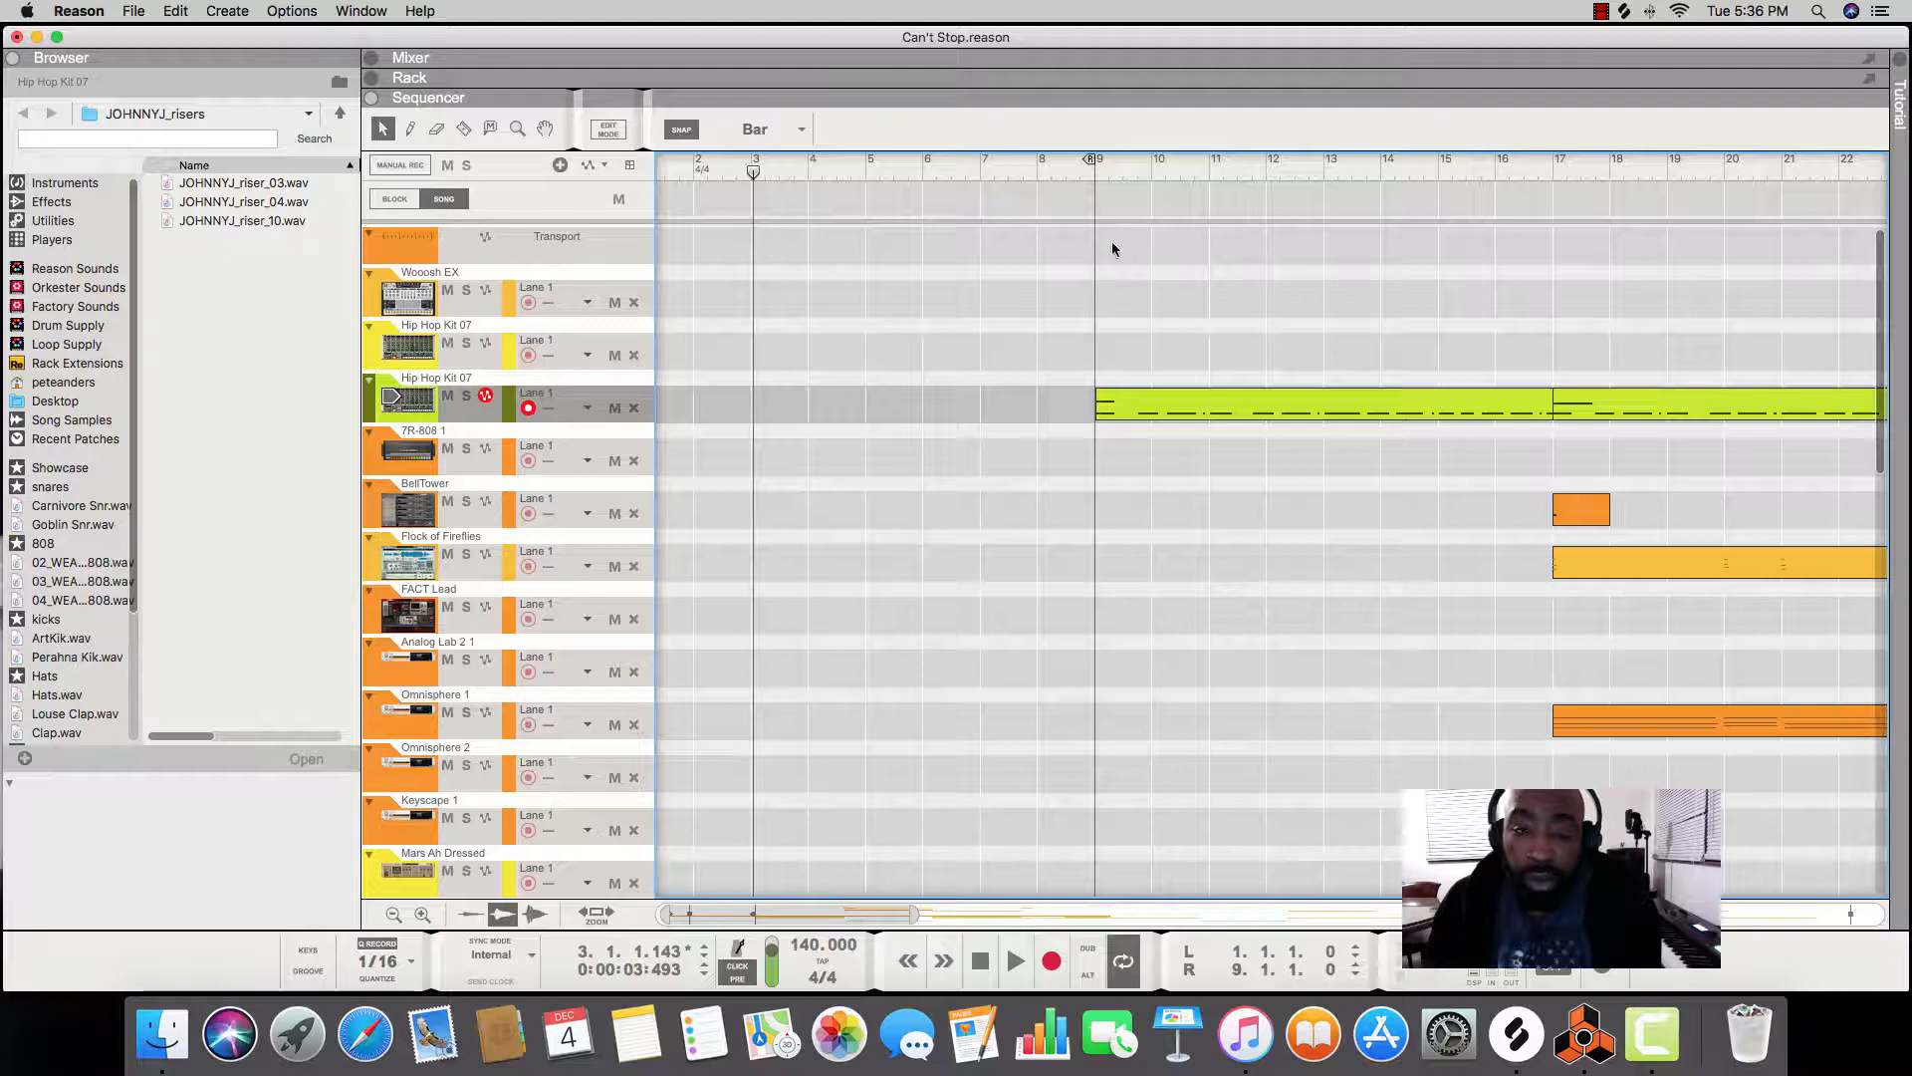
Select all clips on every track from bar 9 to bar 41 and check the selection across the tracks.
drag(1114, 229, 1139, 972)
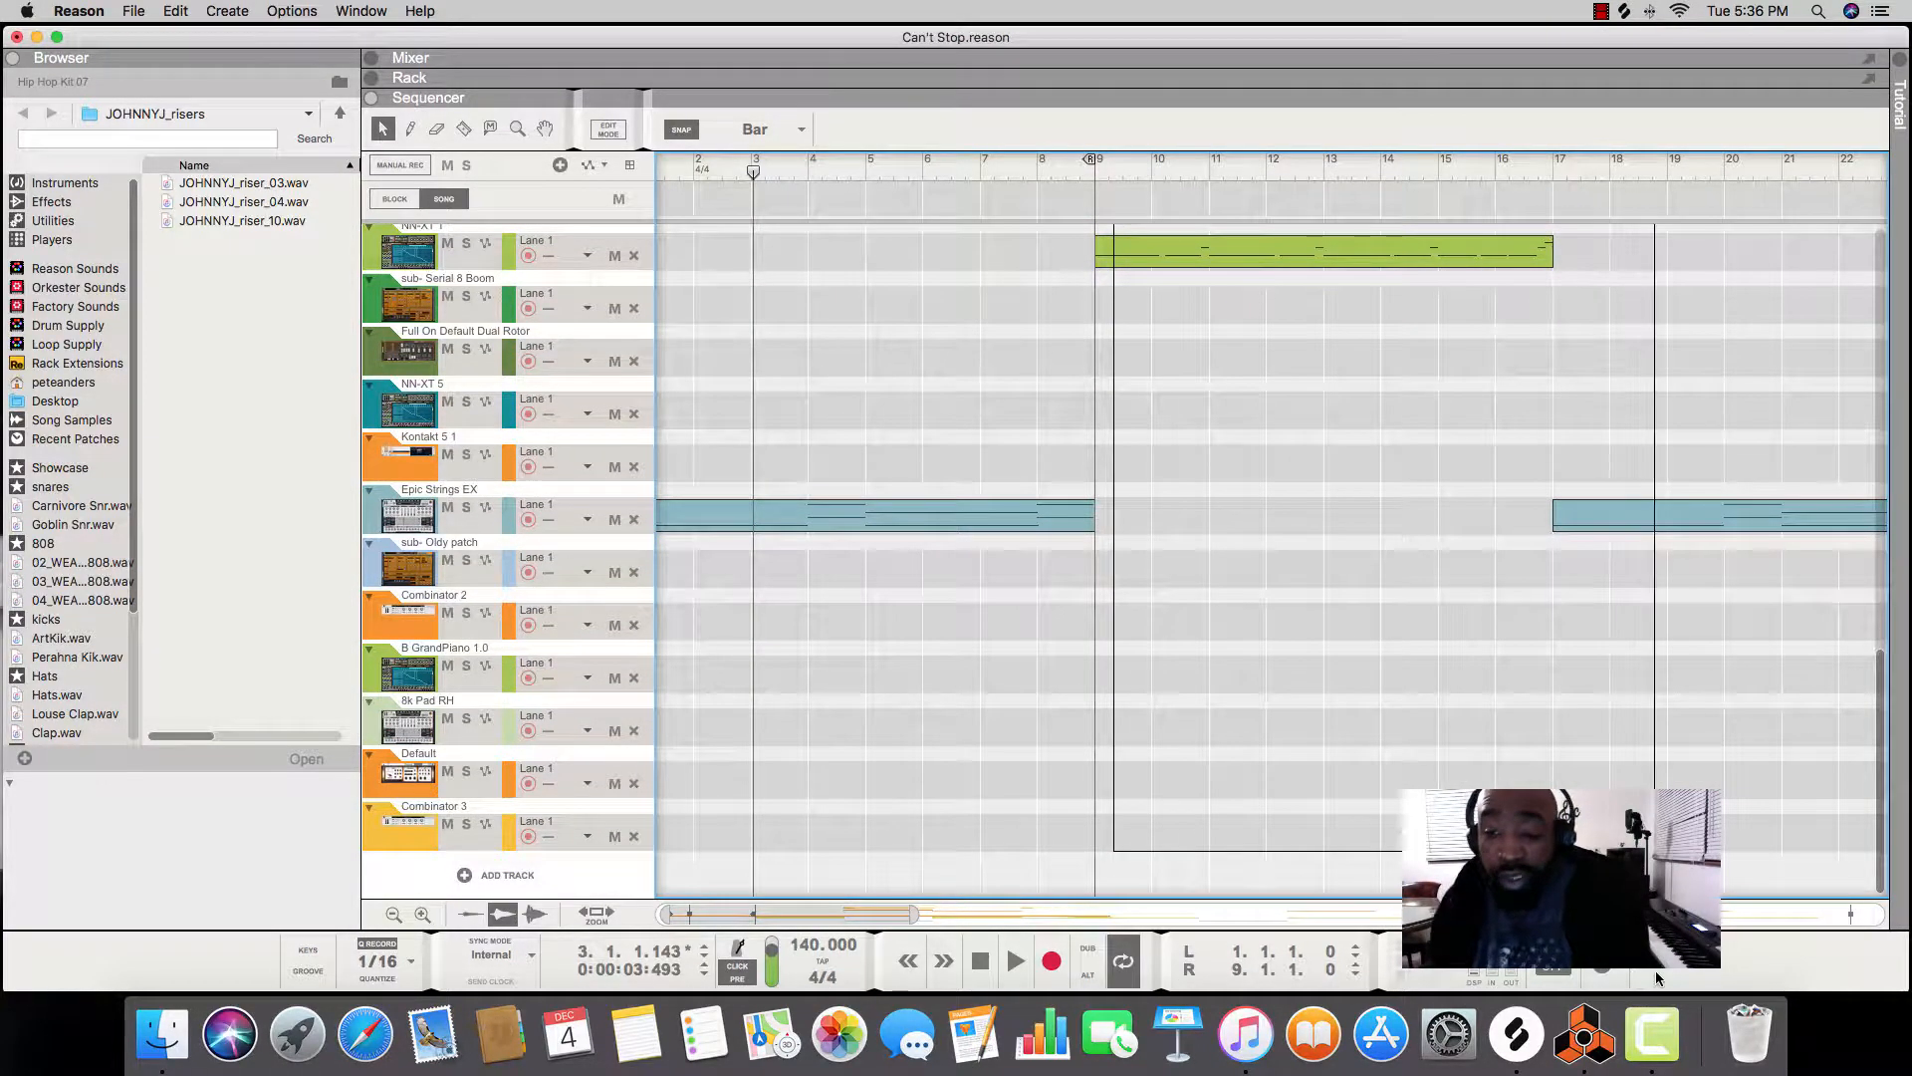
drag(1655, 973, 1907, 964)
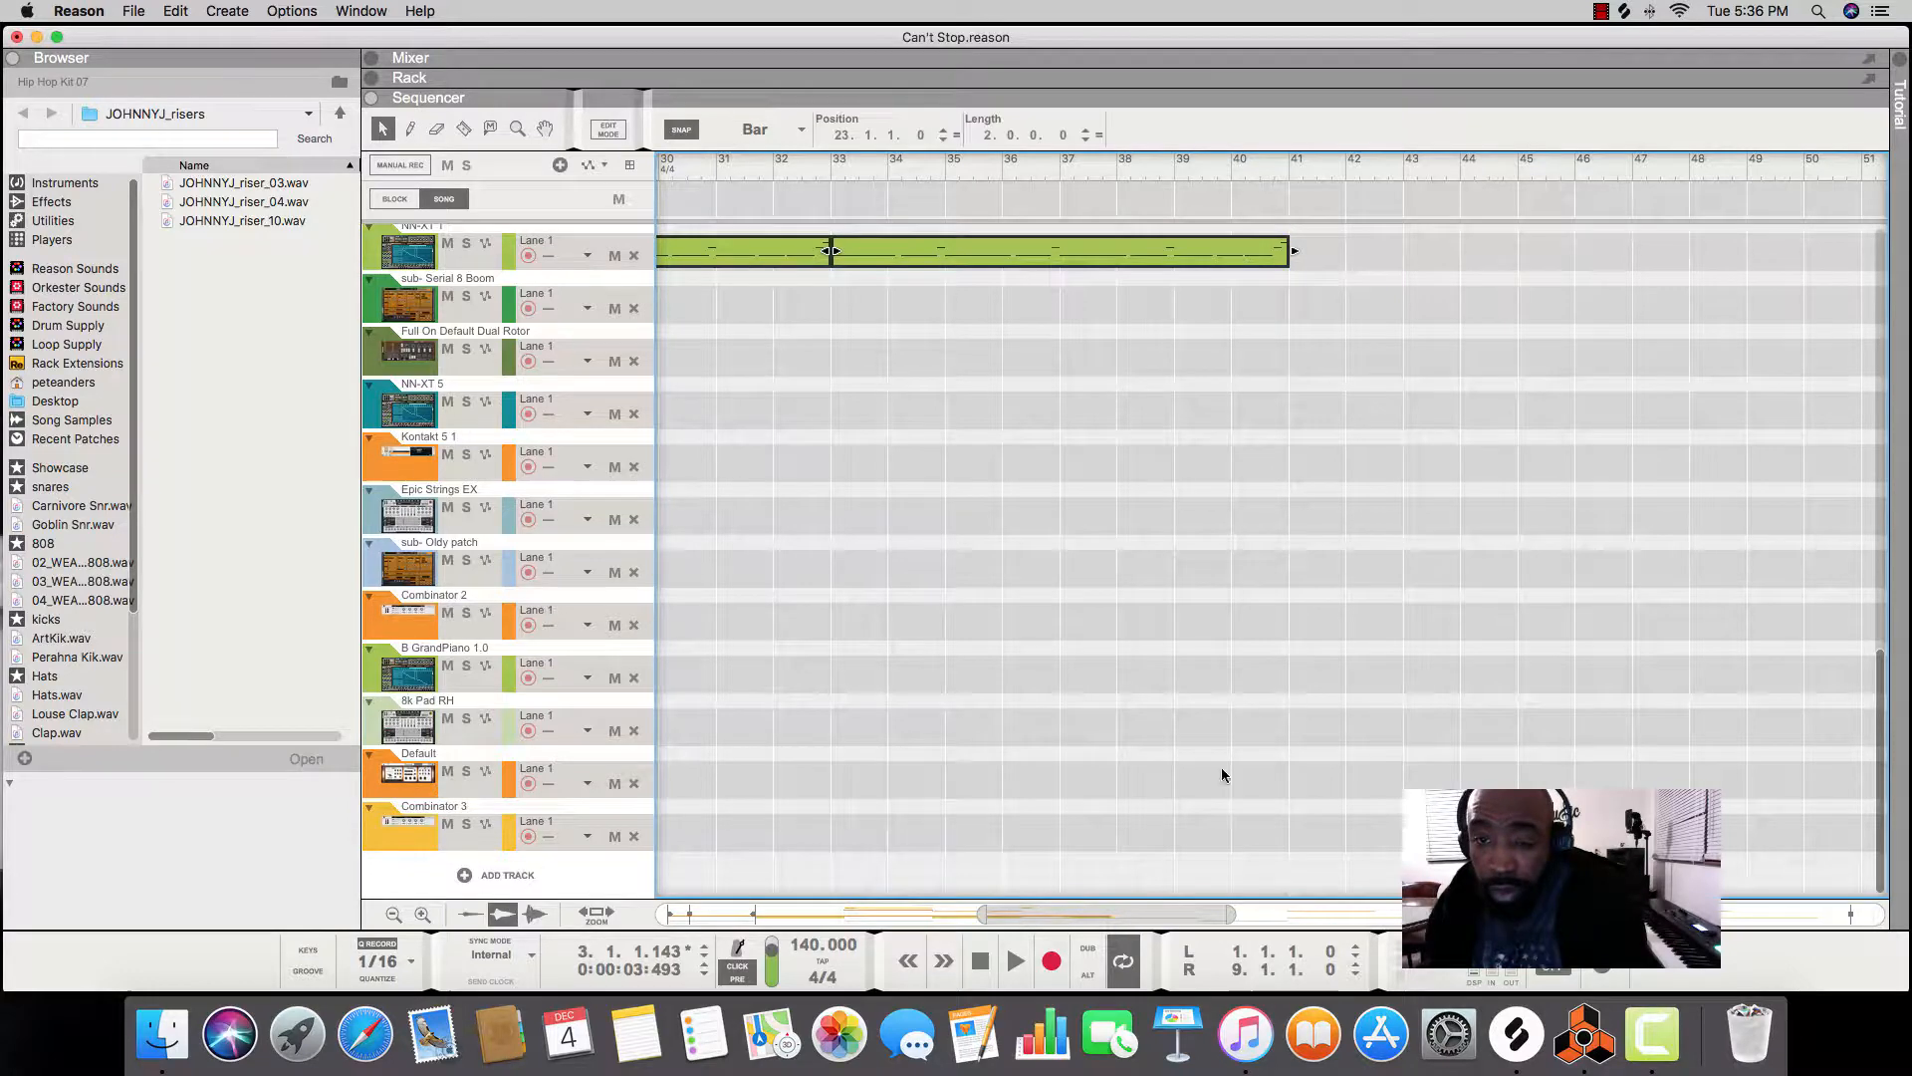
scroll(1221, 508, up, 15)
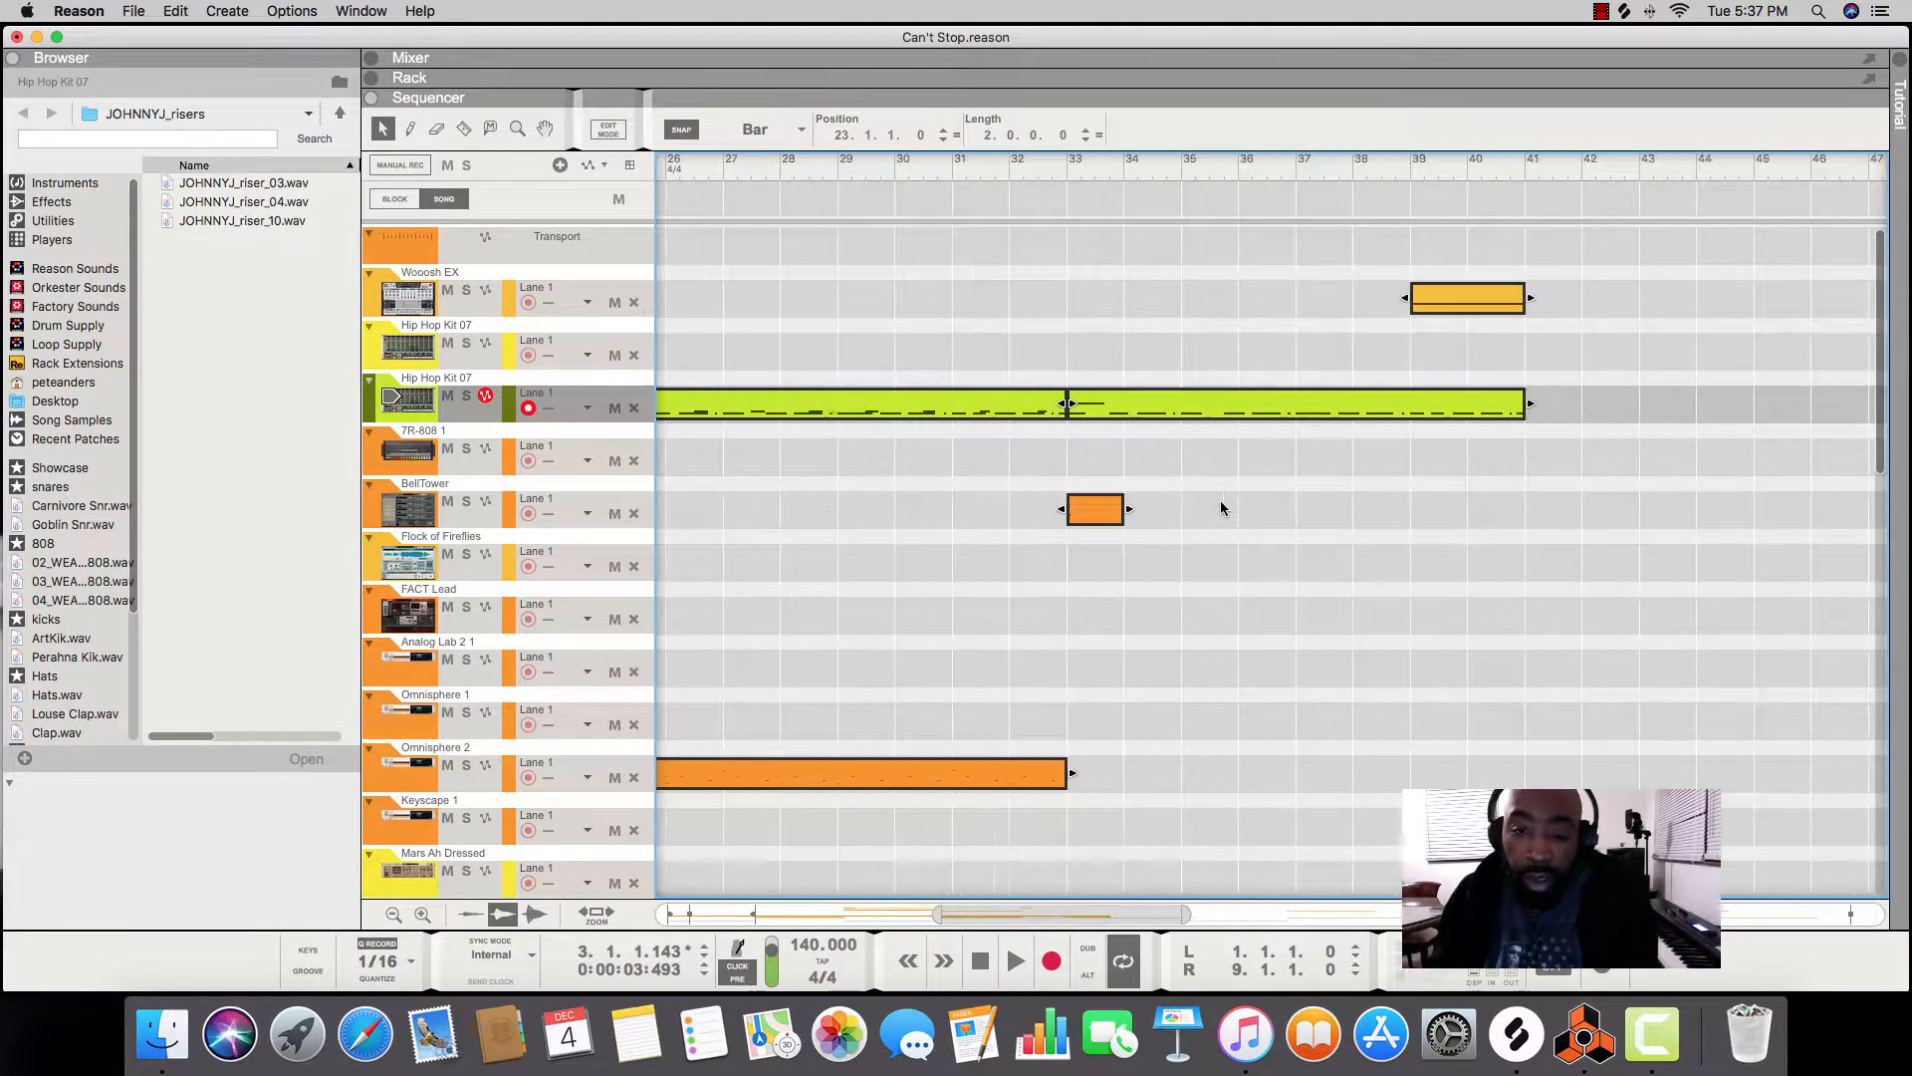
scroll(1221, 508, left, 15)
scroll(1221, 508, down, 10)
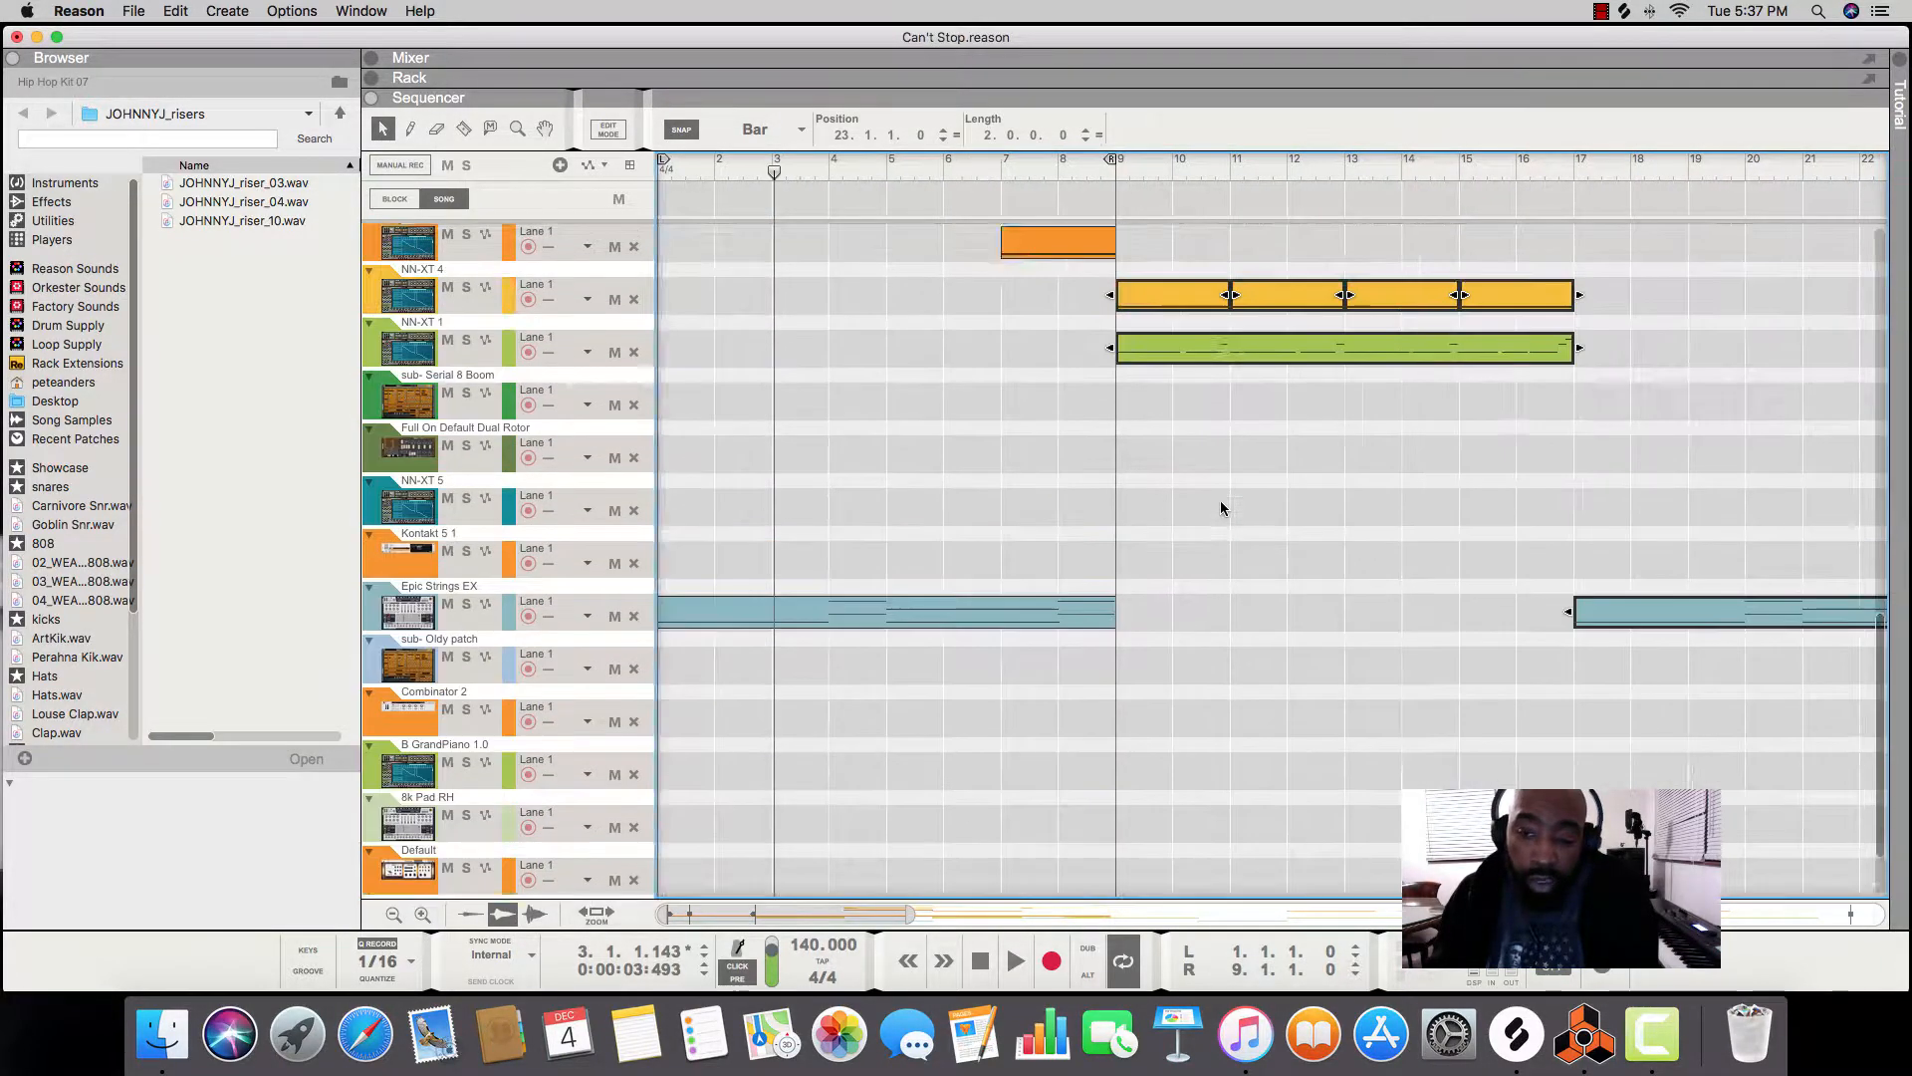
scroll(1221, 508, up, 4)
scroll(1221, 508, right, 4)
scroll(1221, 508, right, 5)
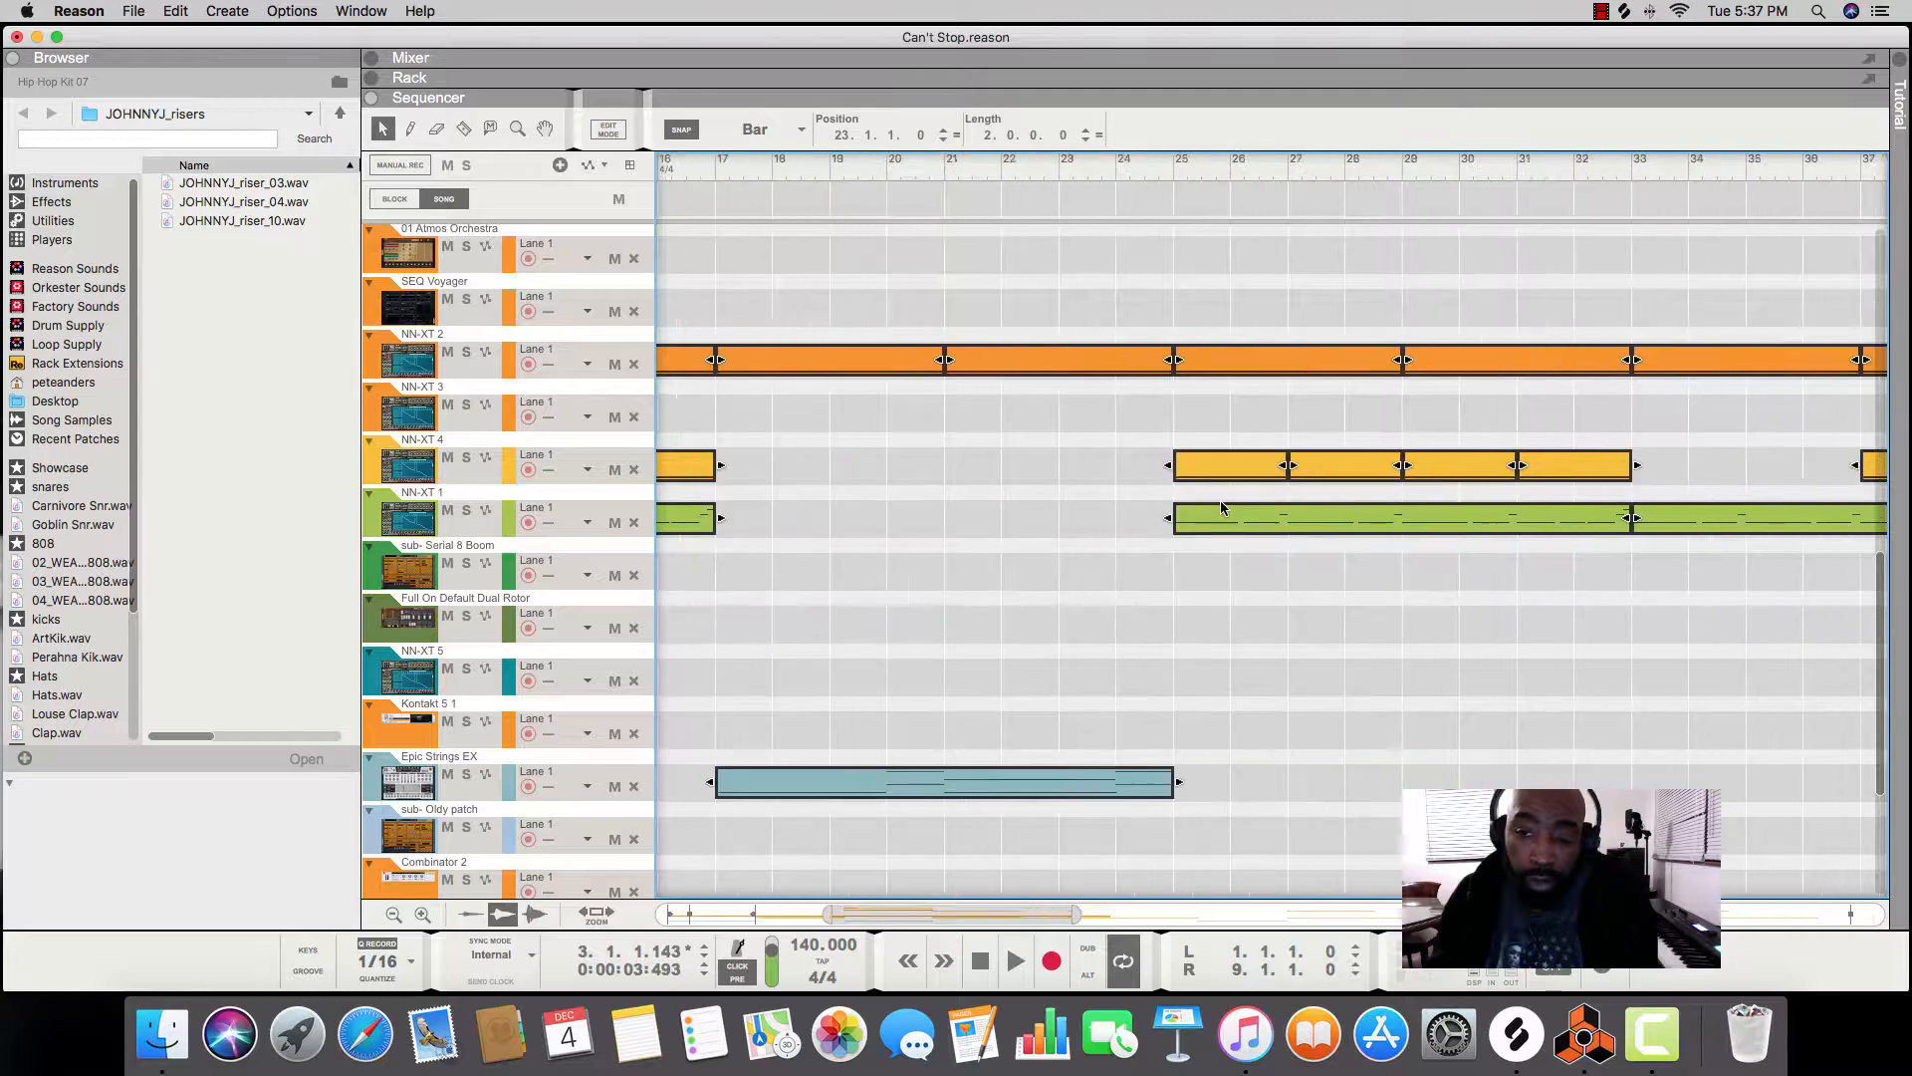
scroll(1221, 508, up, 8)
scroll(1223, 506, right, 4)
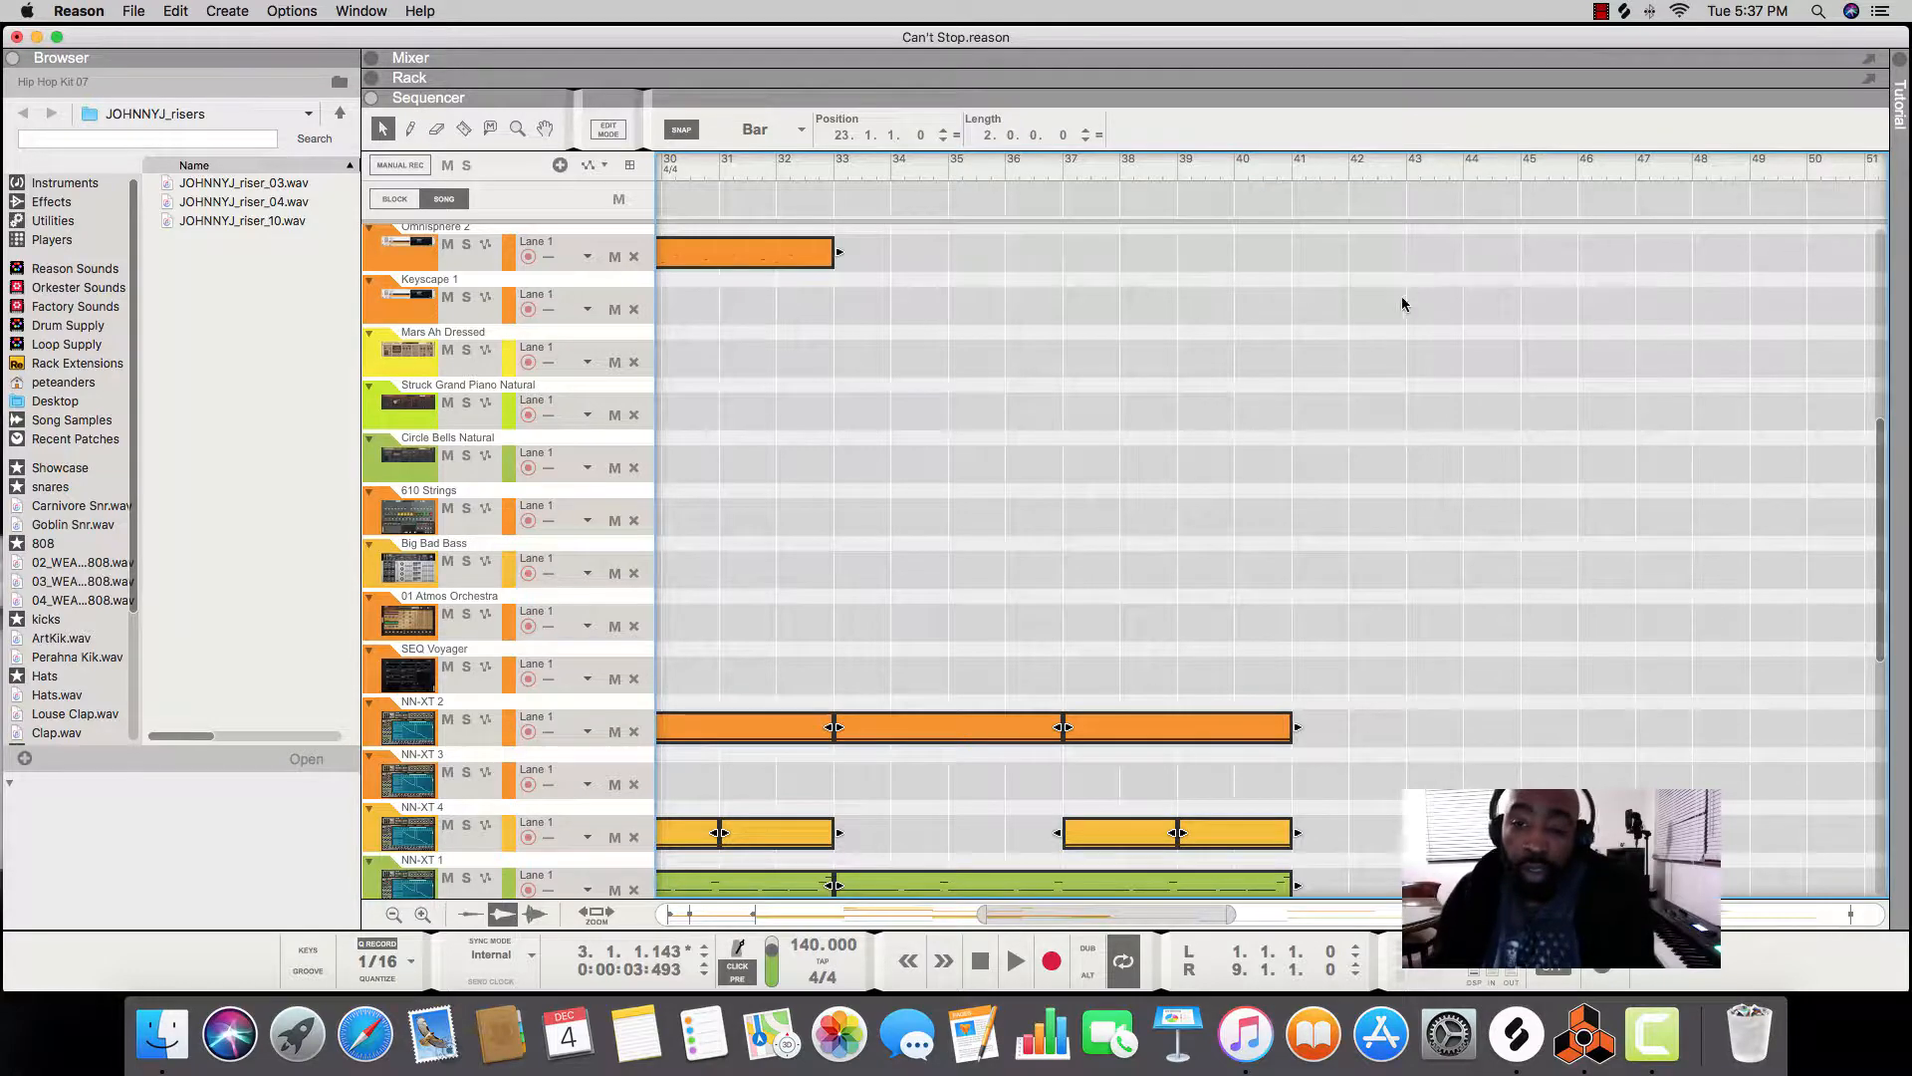
Examine the empty timeline from bar 41 to the end marker near bar 108, returning to the selected clips.
scroll(1389, 344, right, 10)
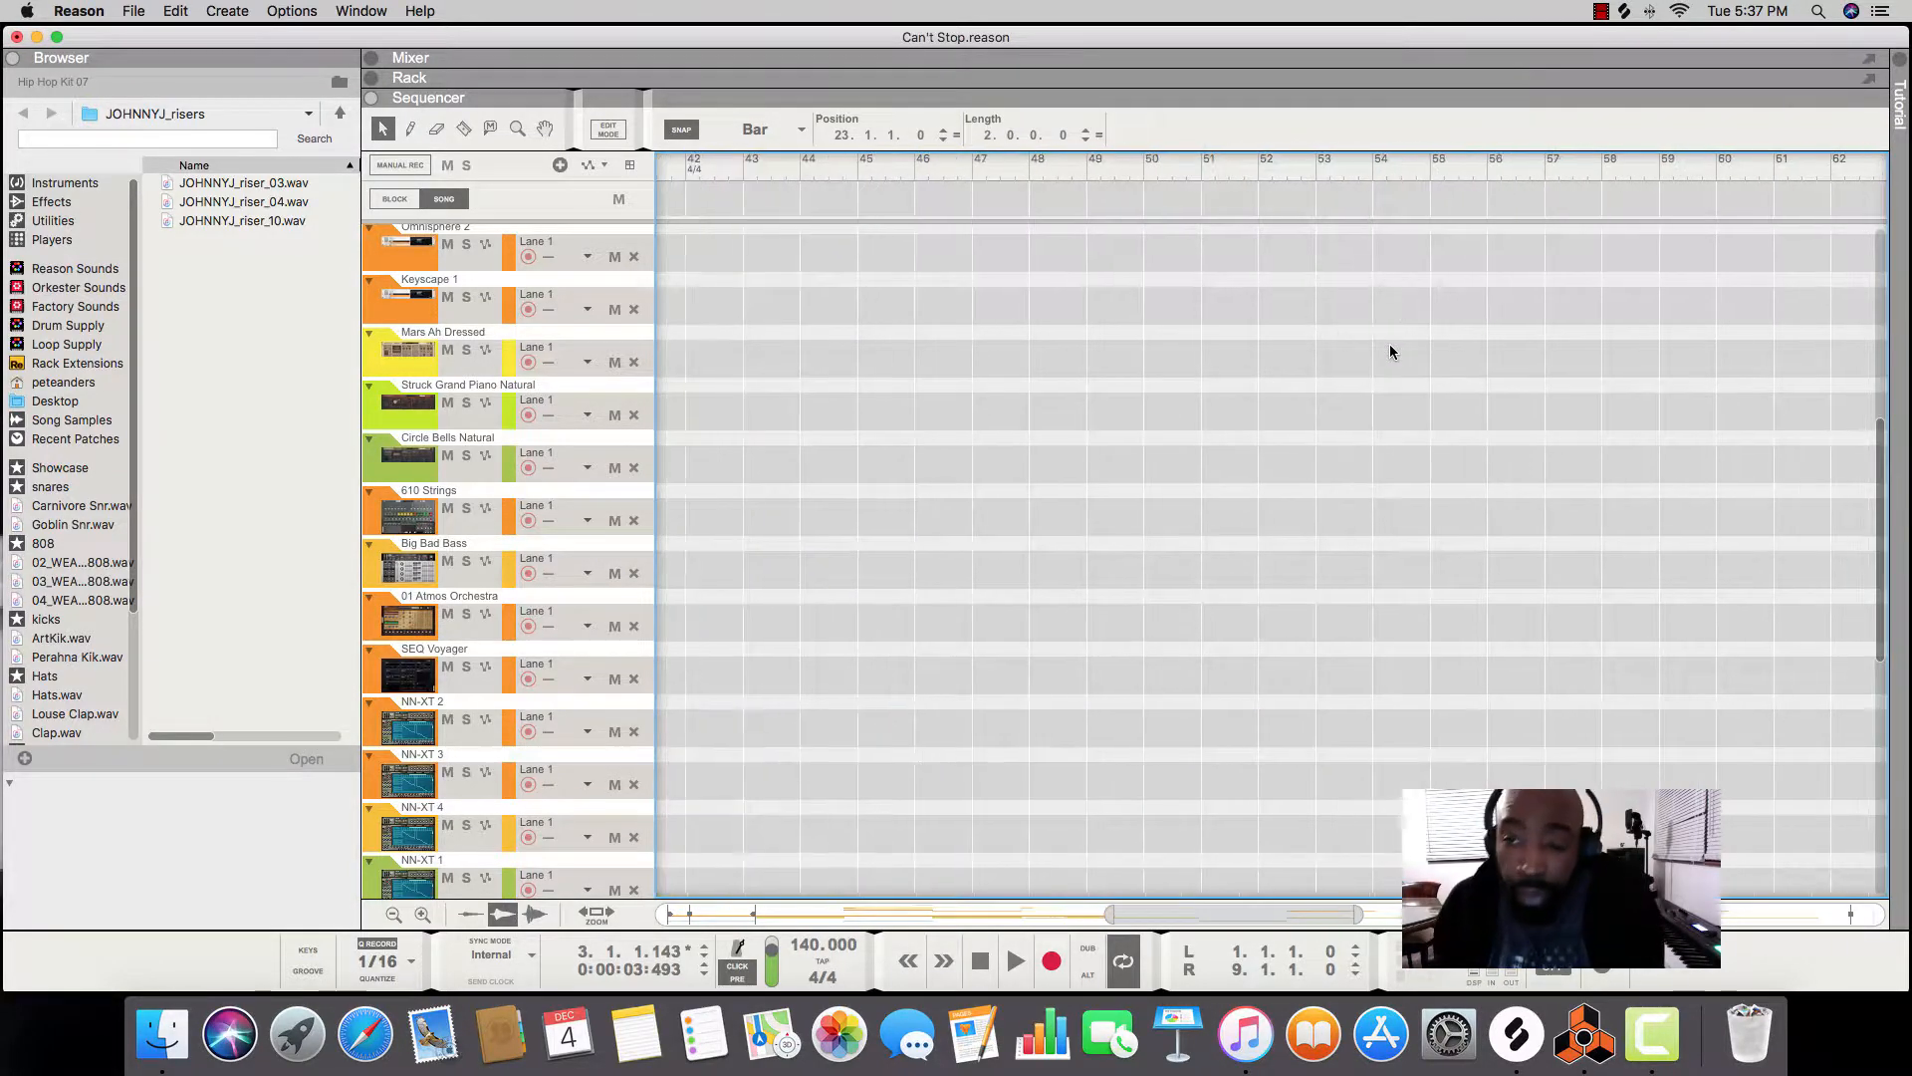
scroll(1390, 350, right, 15)
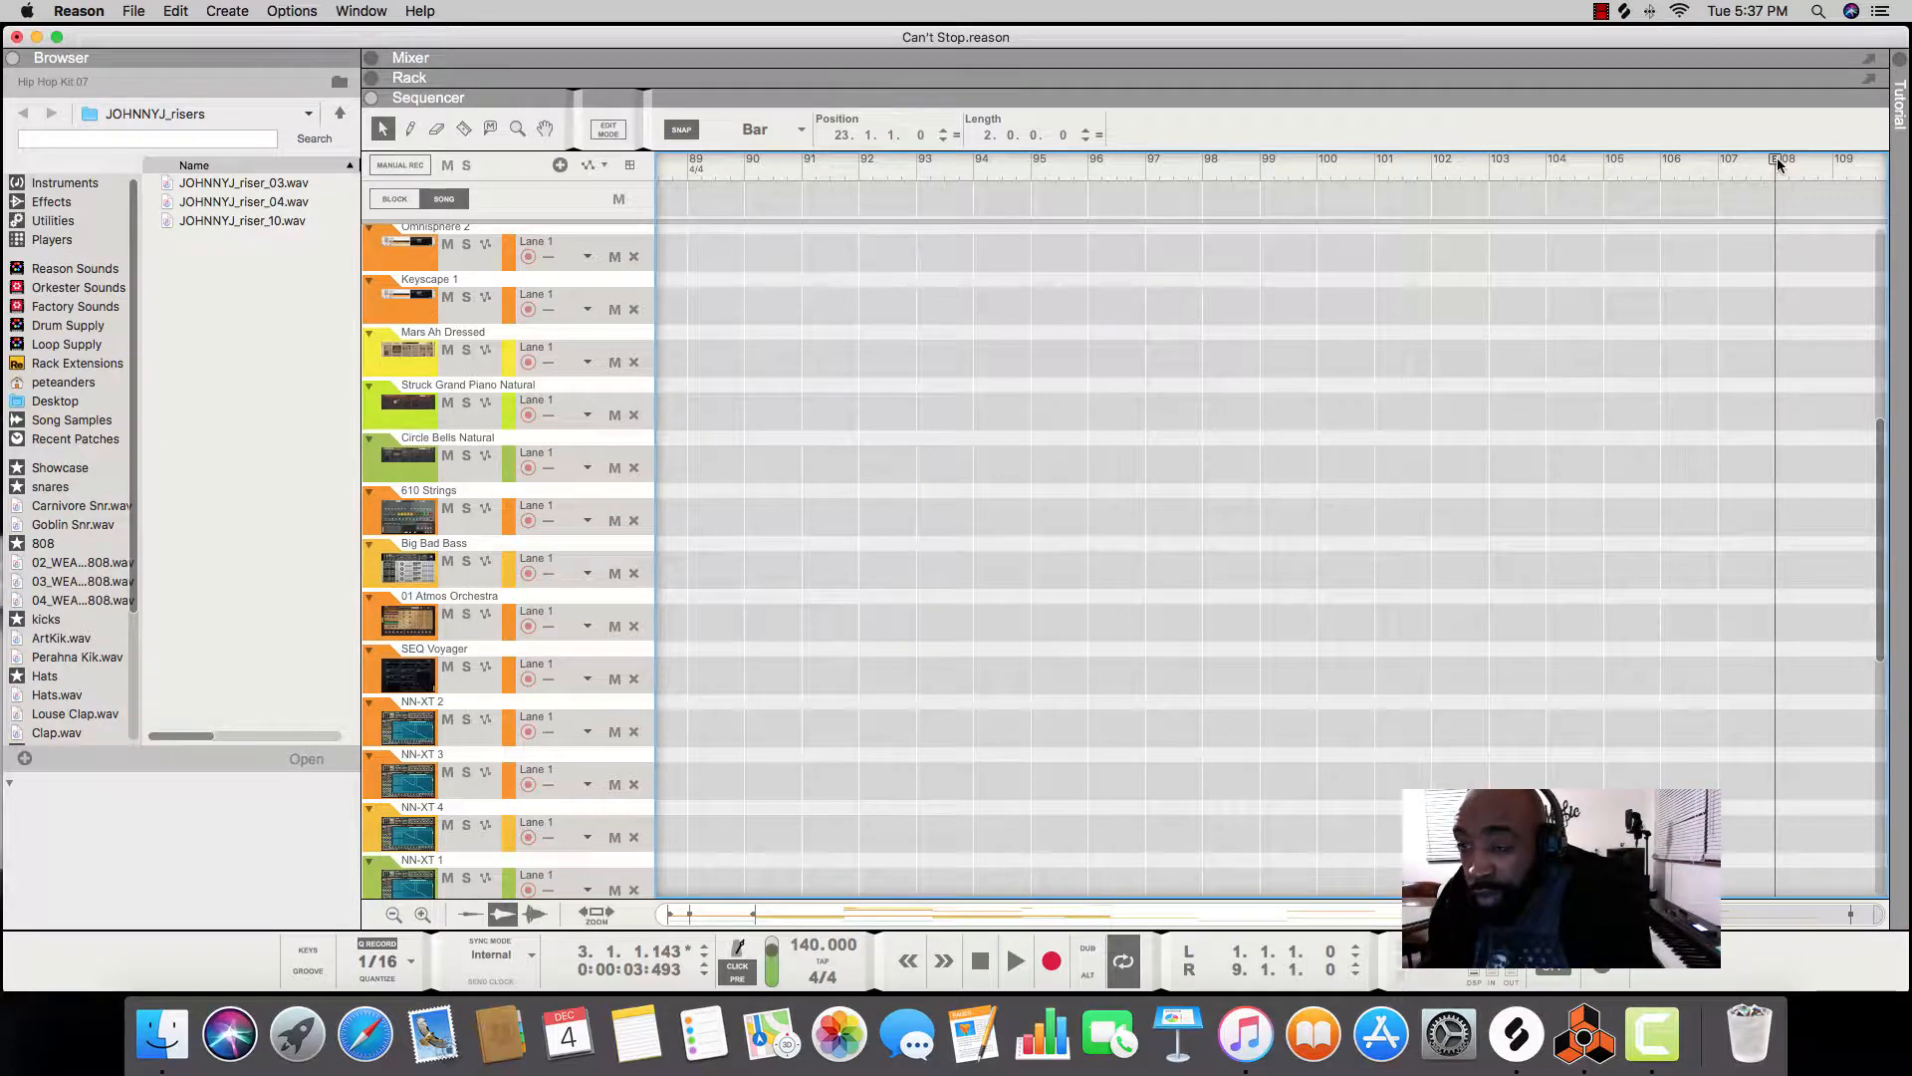
scroll(1551, 194, left, 15)
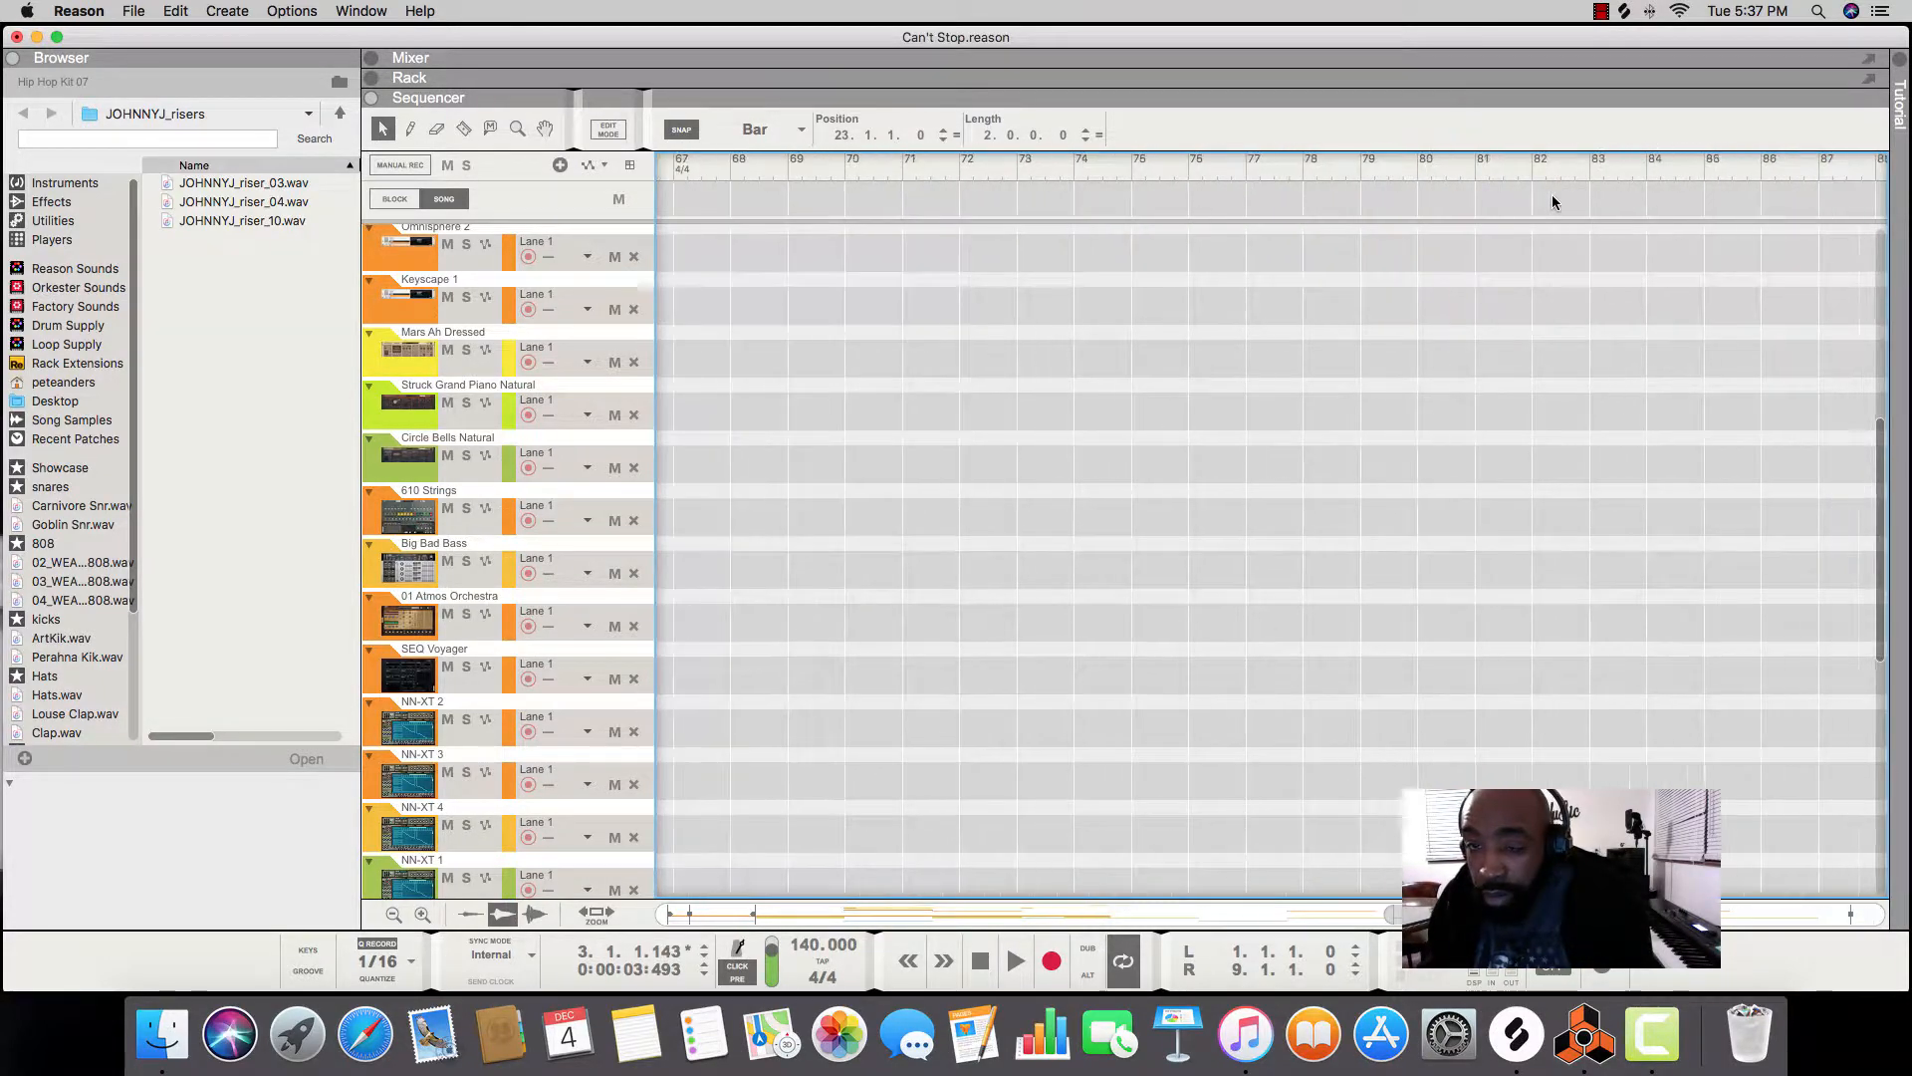
scroll(1236, 235, left, 2)
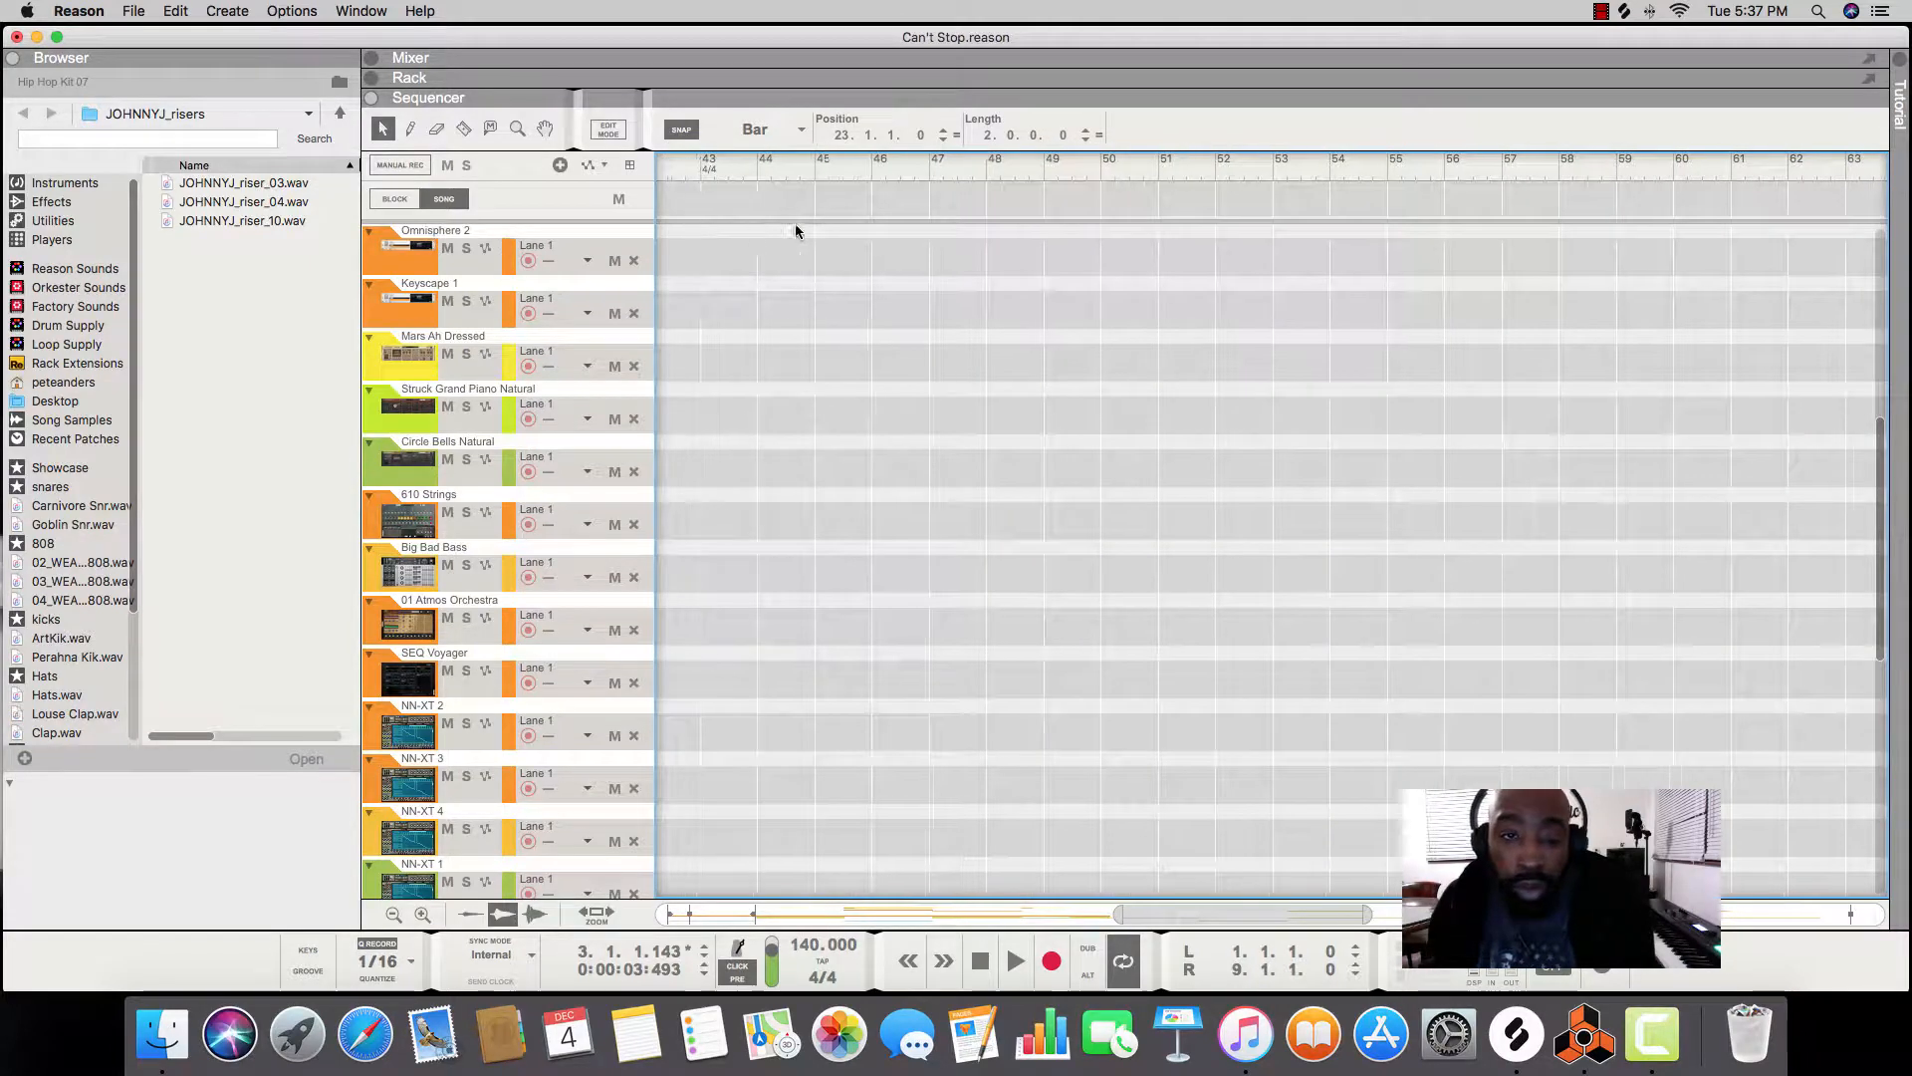
scroll(962, 291, left, 3)
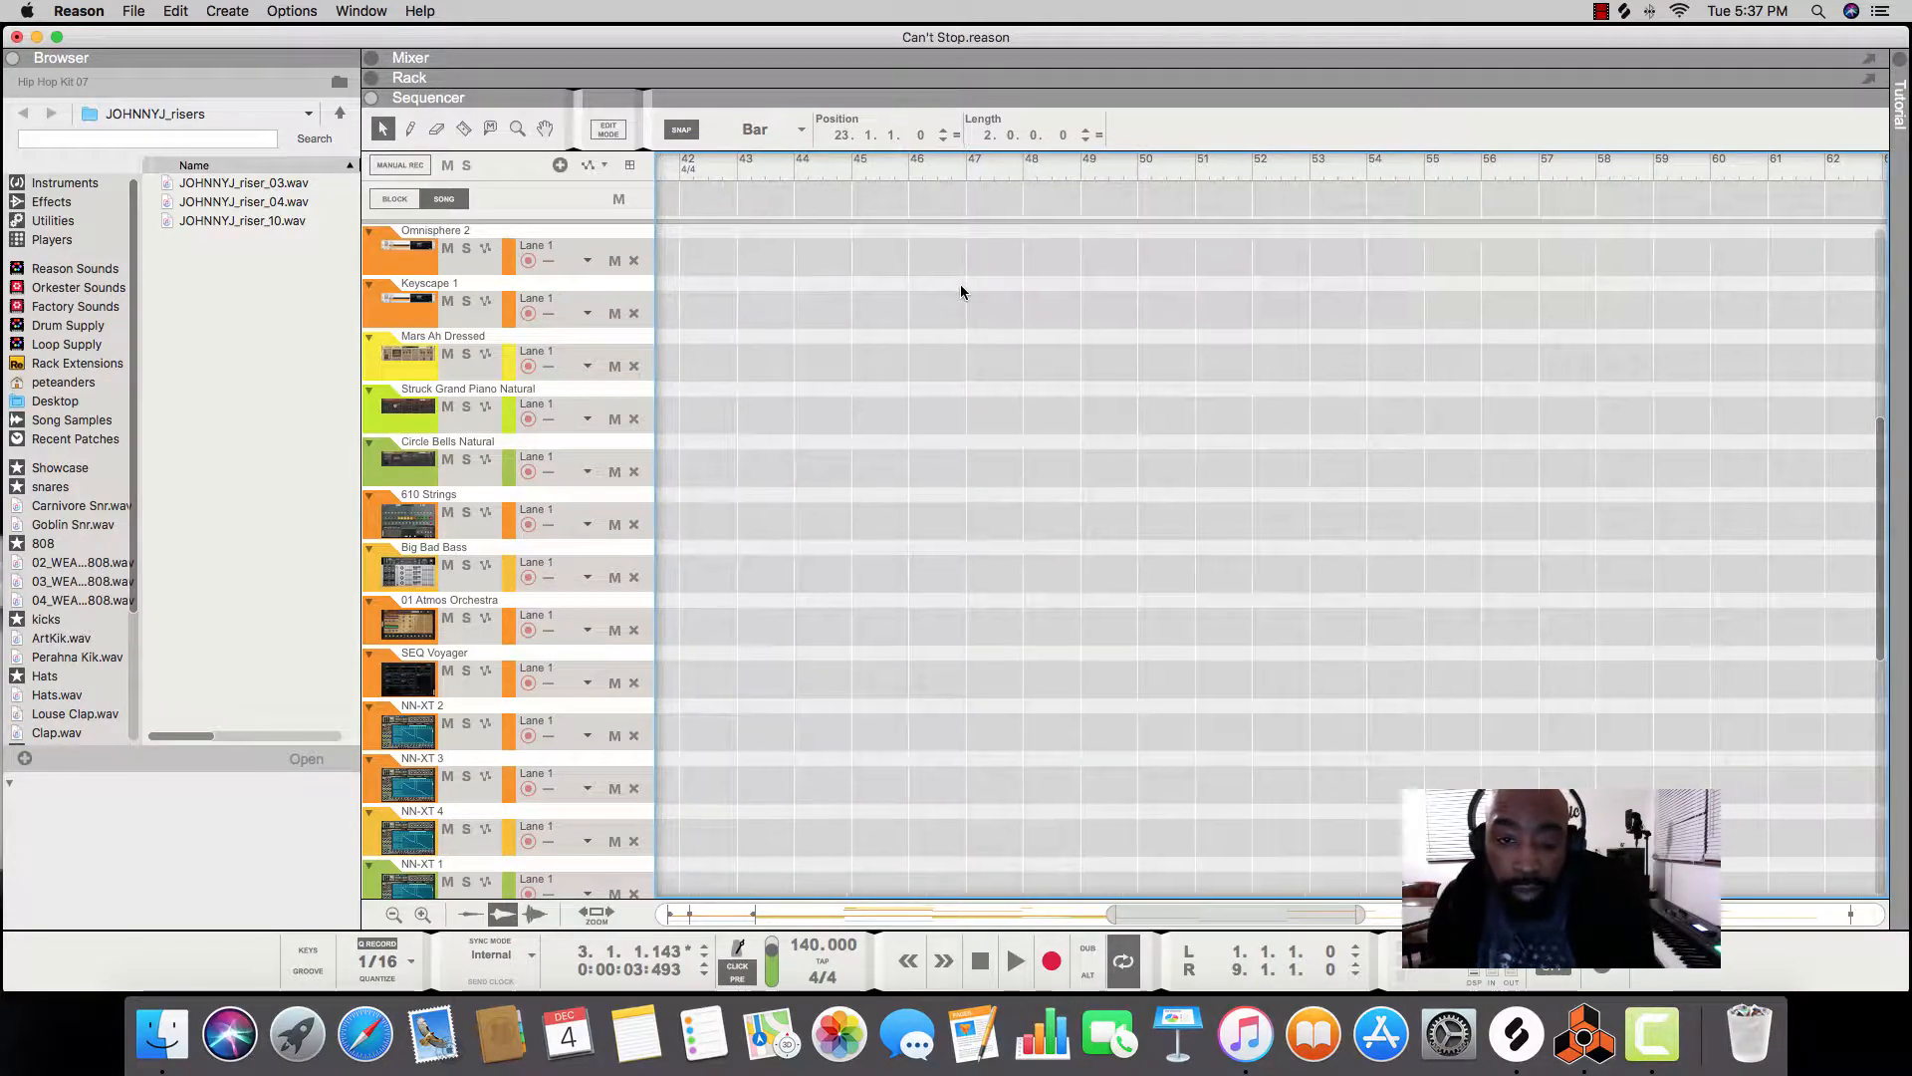
scroll(961, 289, left, 12)
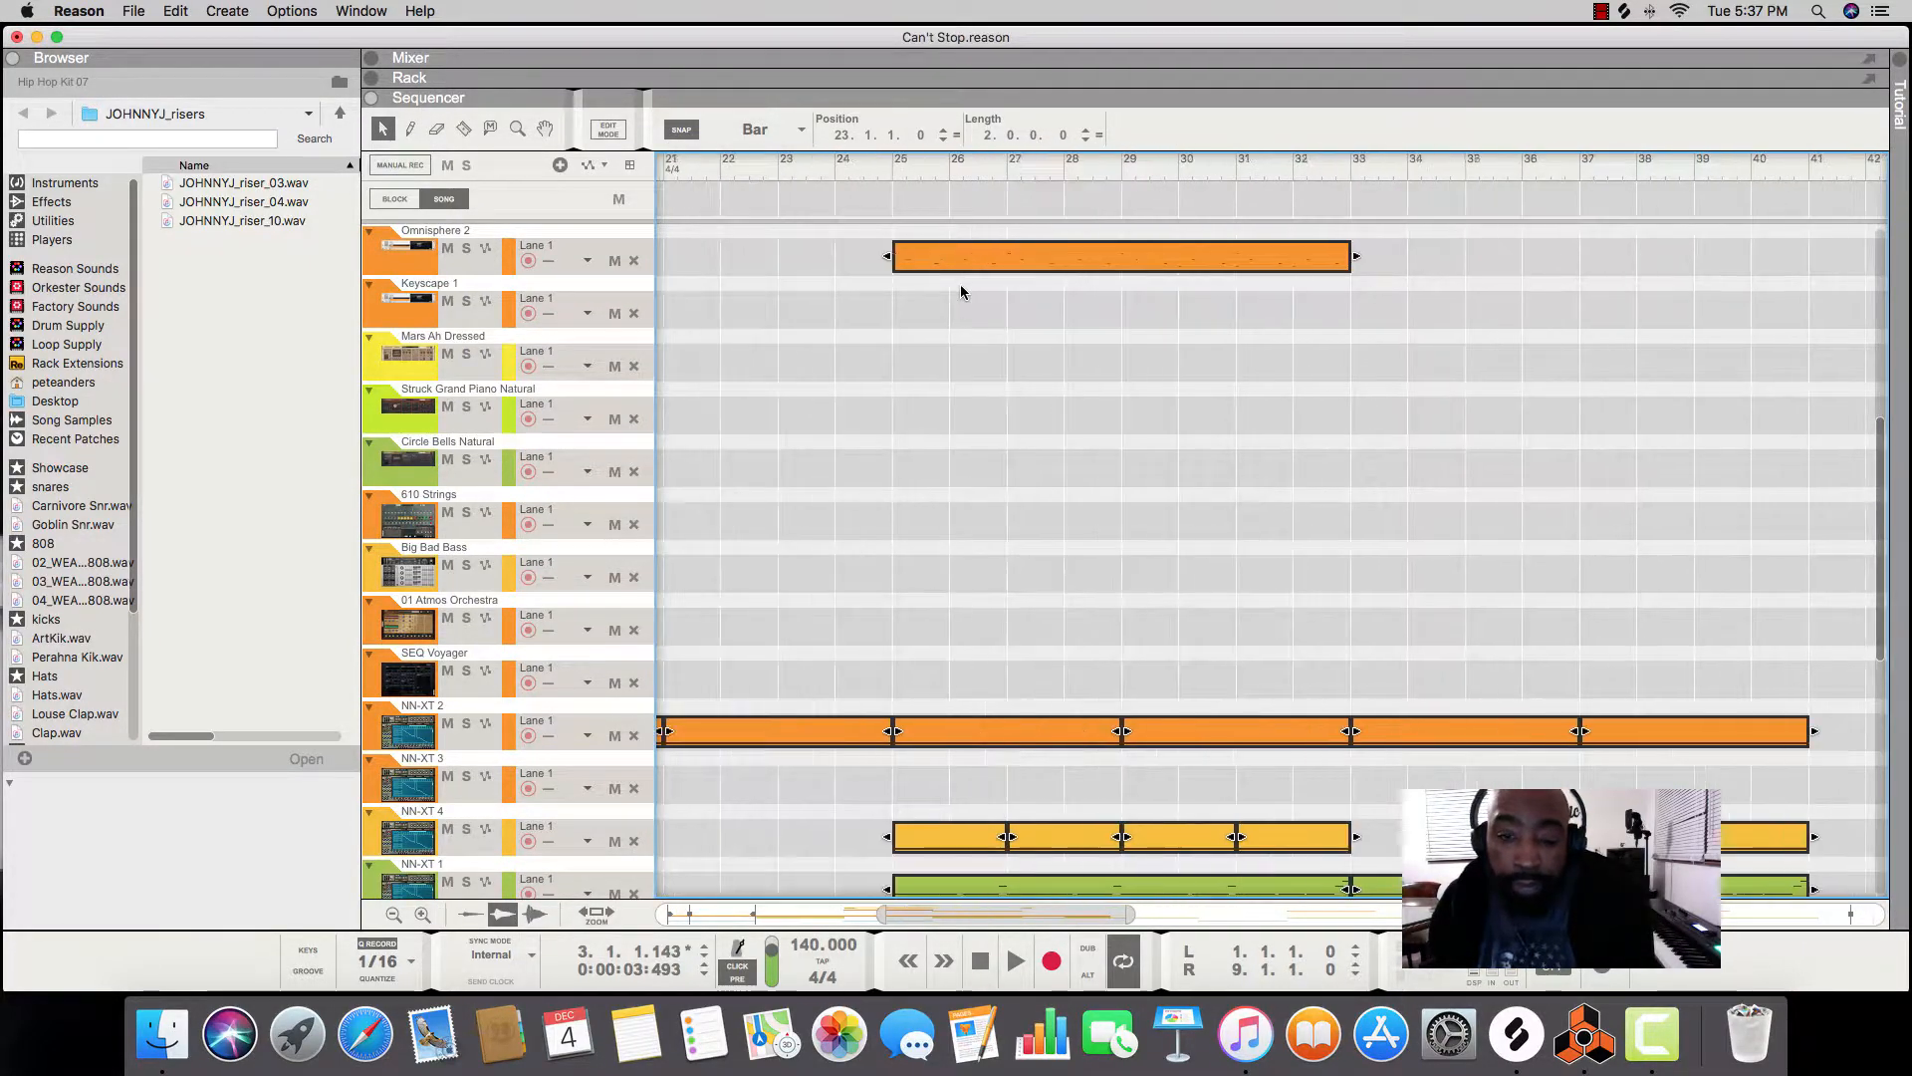
Copy the selected clips of bars 9 to 41 on all tracks and paste them twice in succession, filling bars 41 to 105.
scroll(960, 289, down, 4)
scroll(960, 289, right, 5)
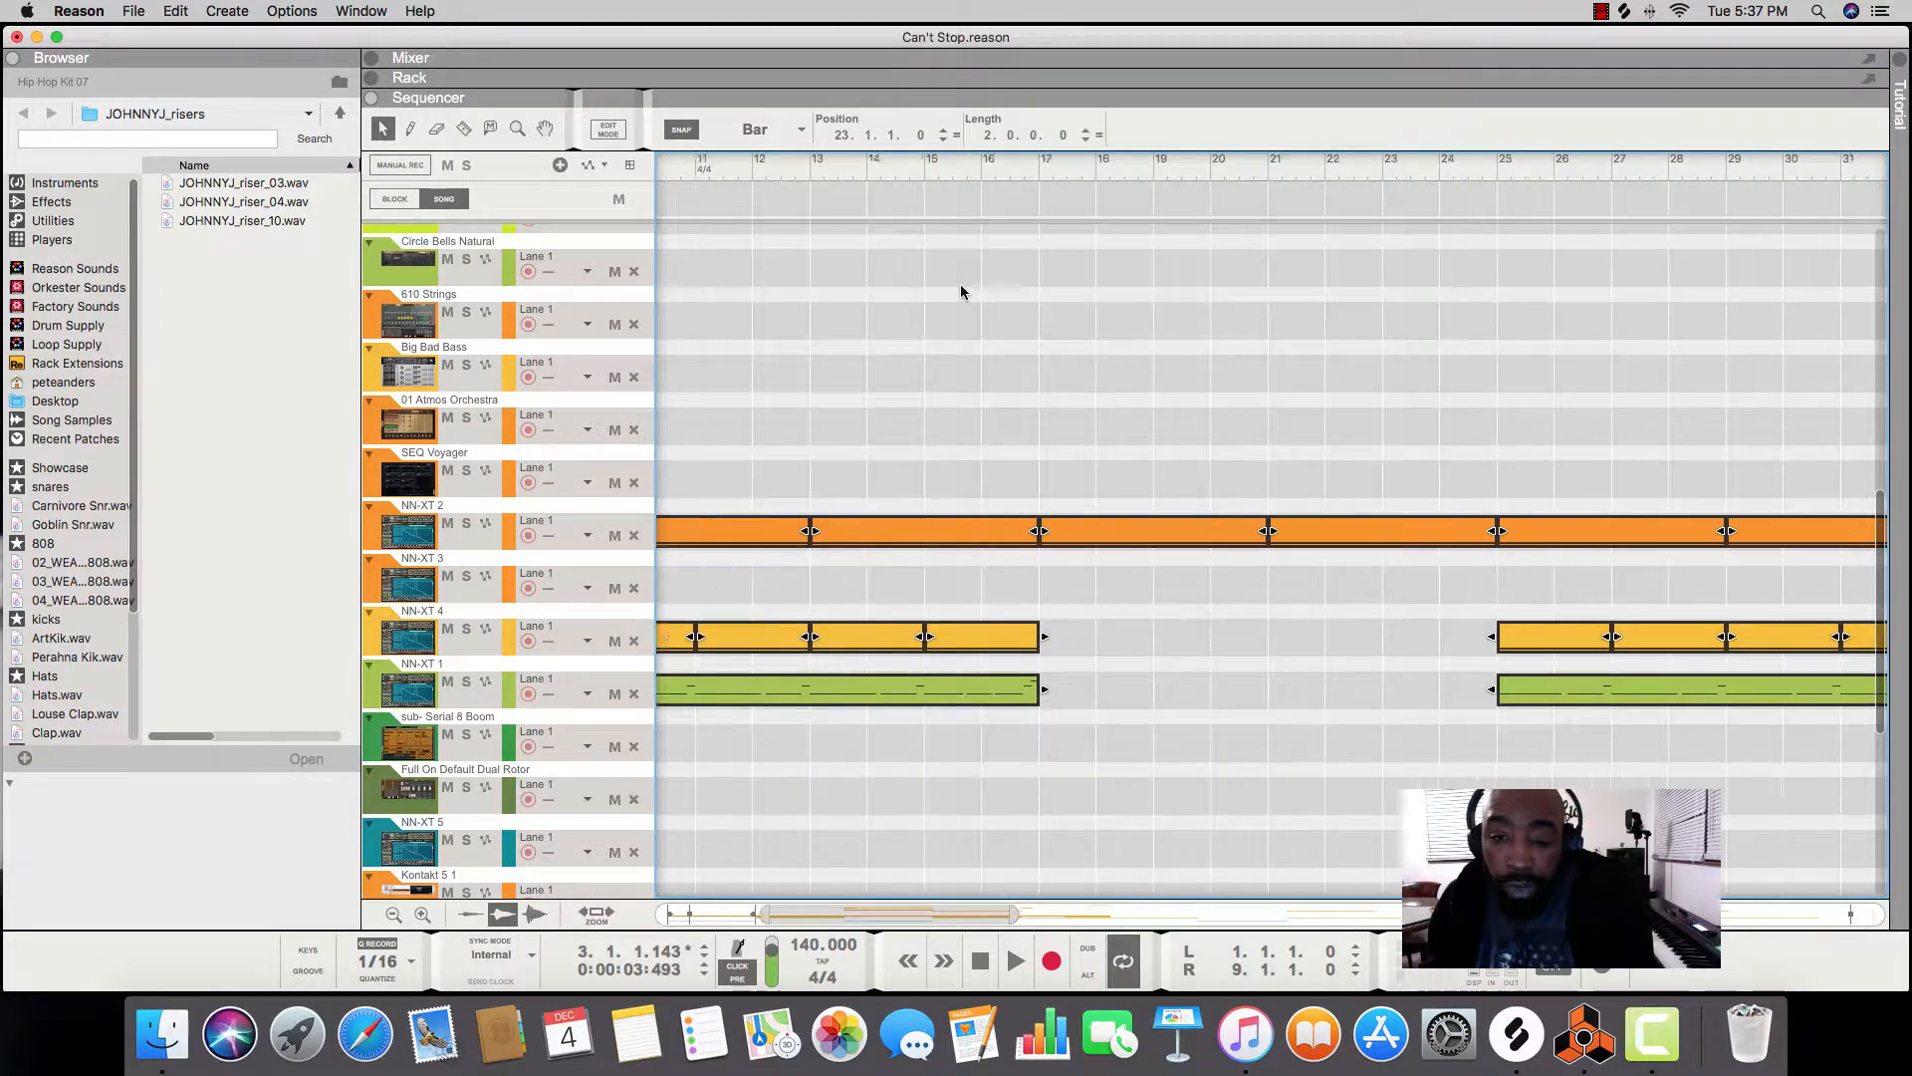
scroll(961, 291, right, 5)
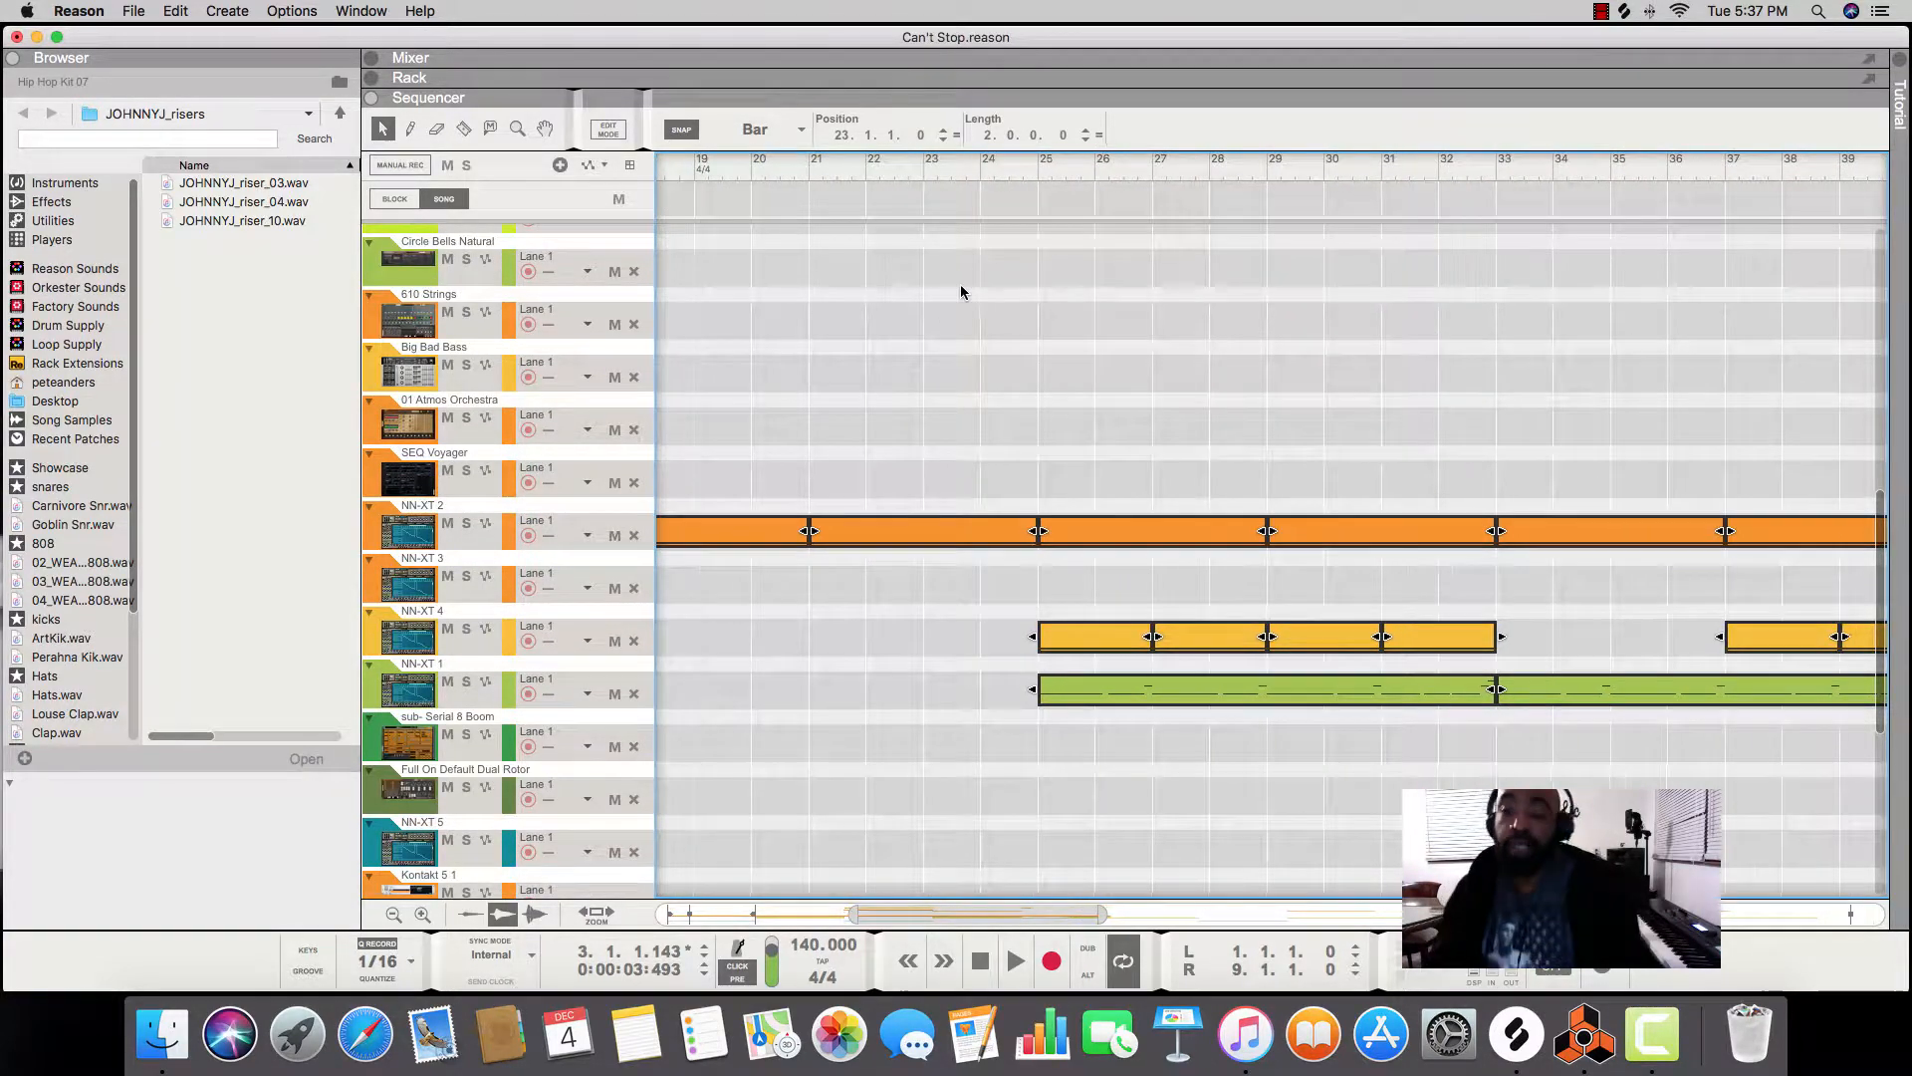
scroll(1158, 271, right, 4)
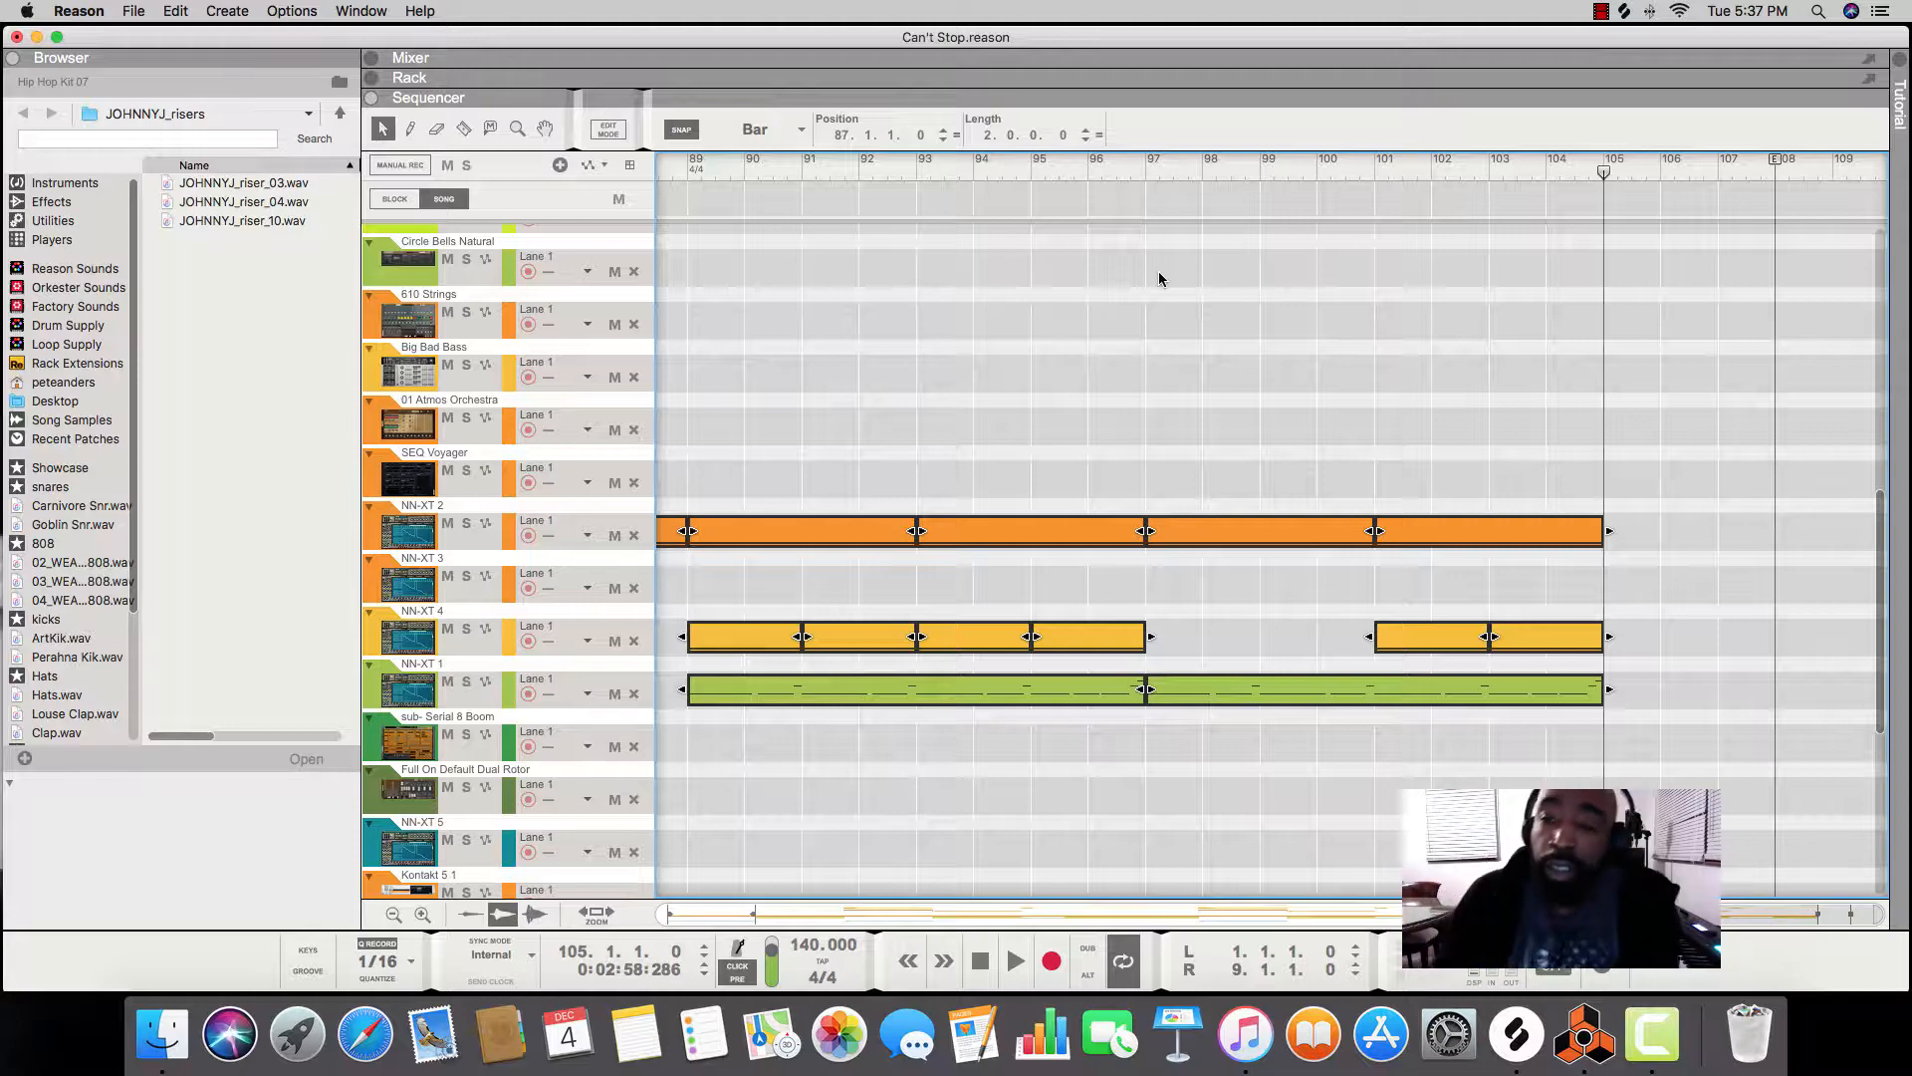
Extend the loop region by moving its right locator to bar 105, at the end of the last clips.
scroll(1574, 189, left, 1)
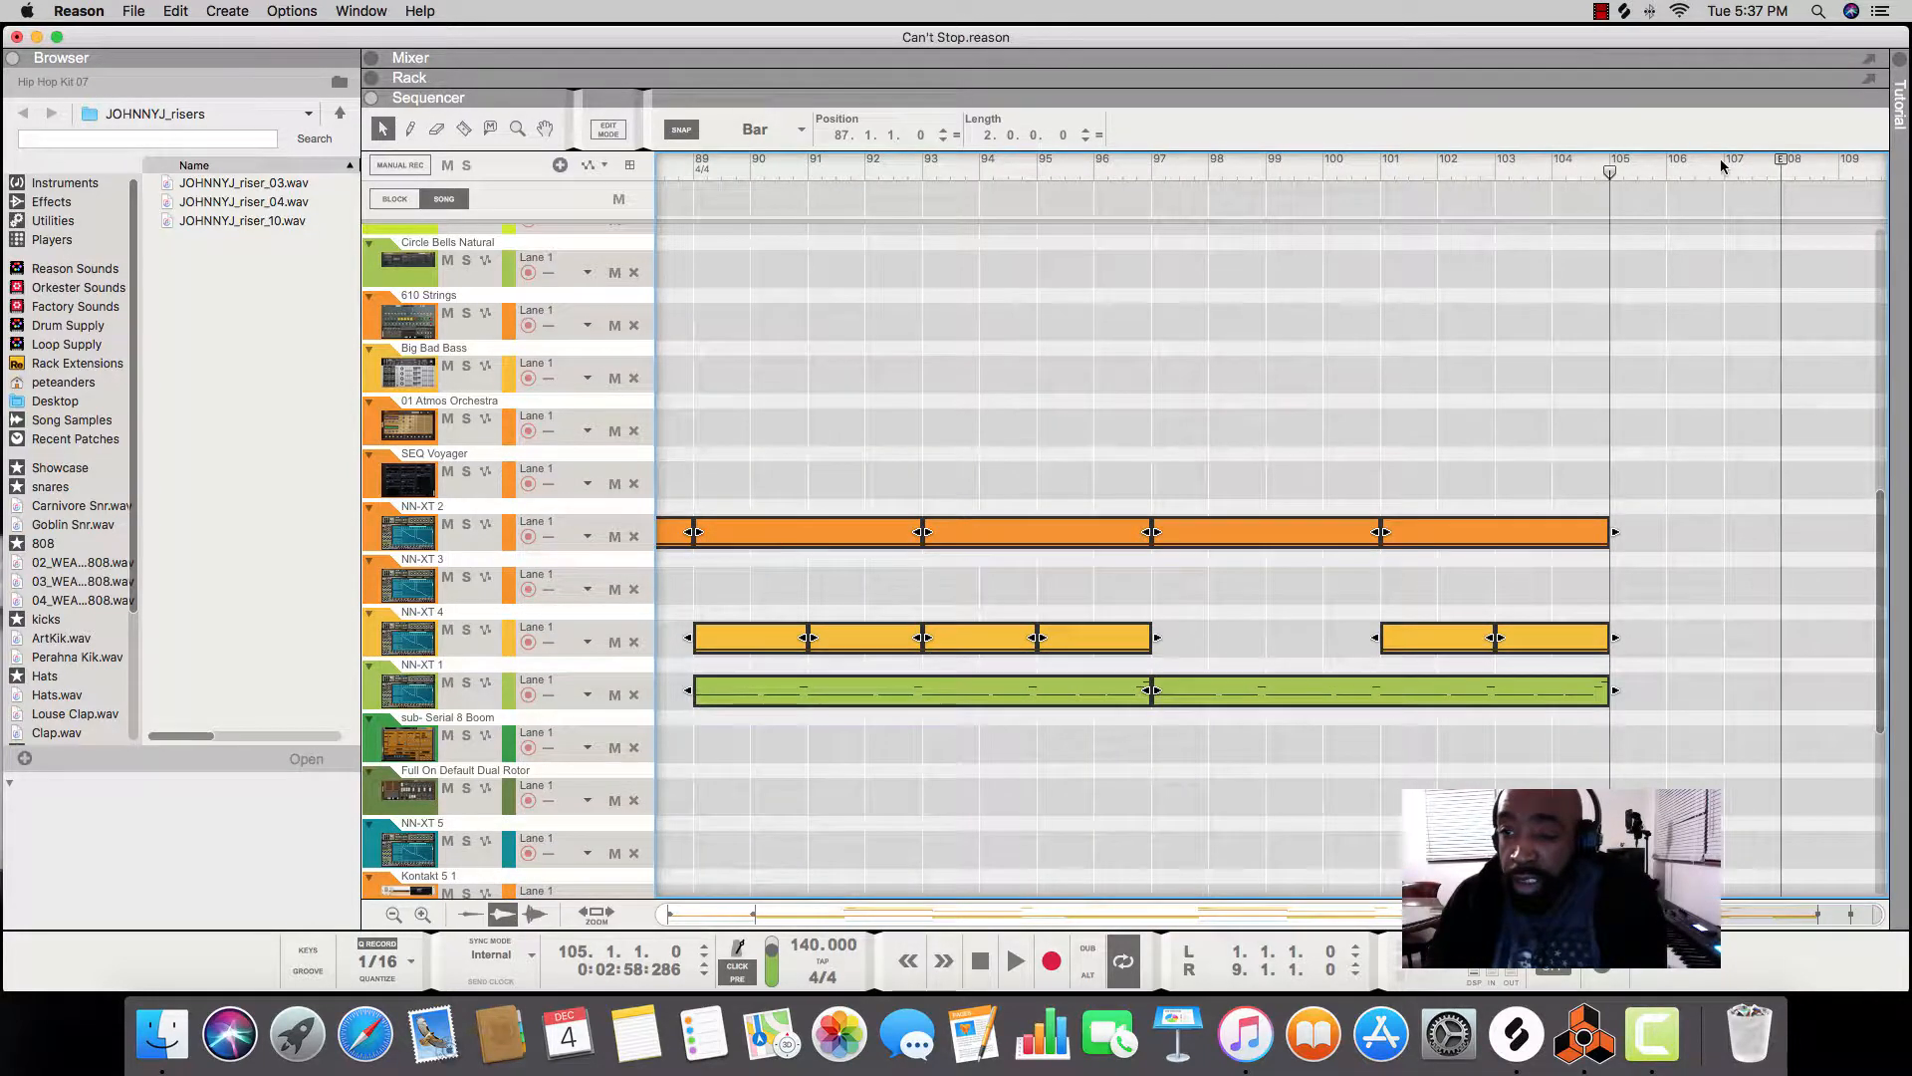
scroll(1127, 287, left, 20)
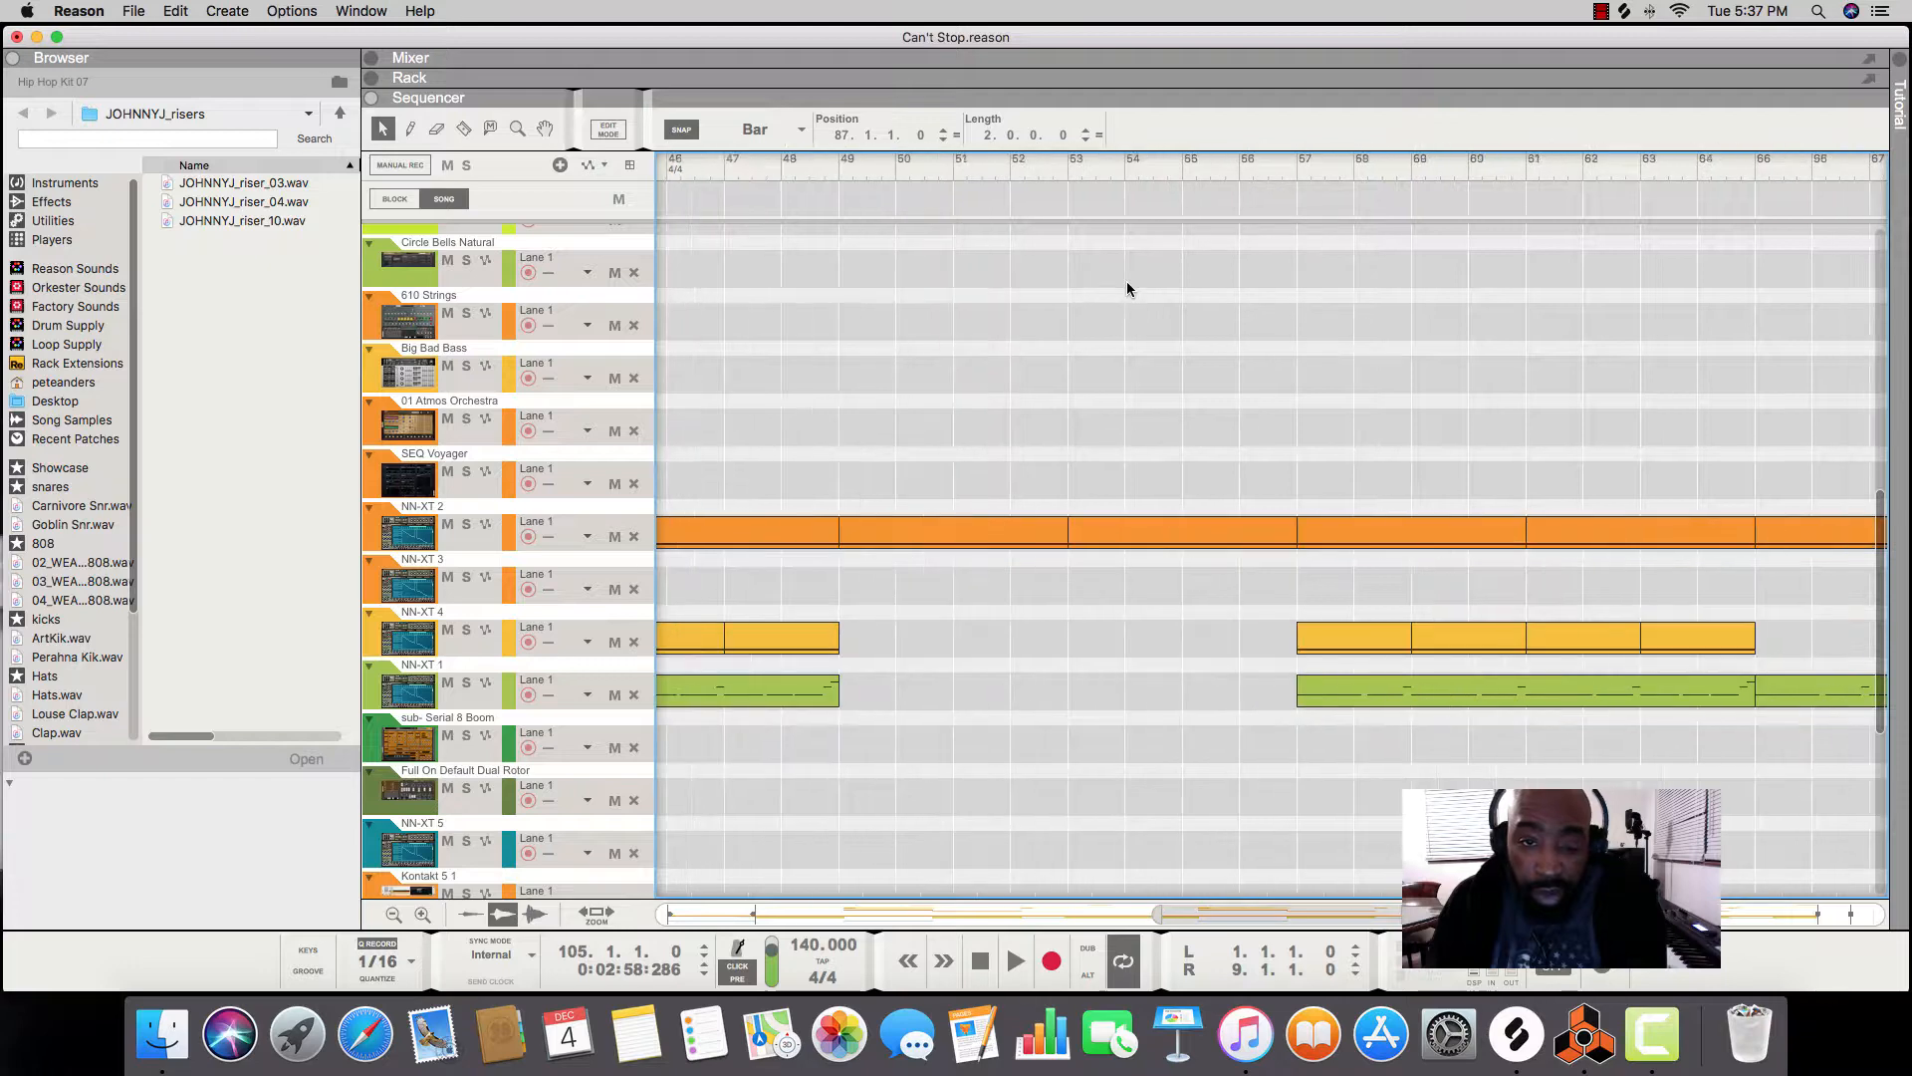
scroll(1120, 281, left, 8)
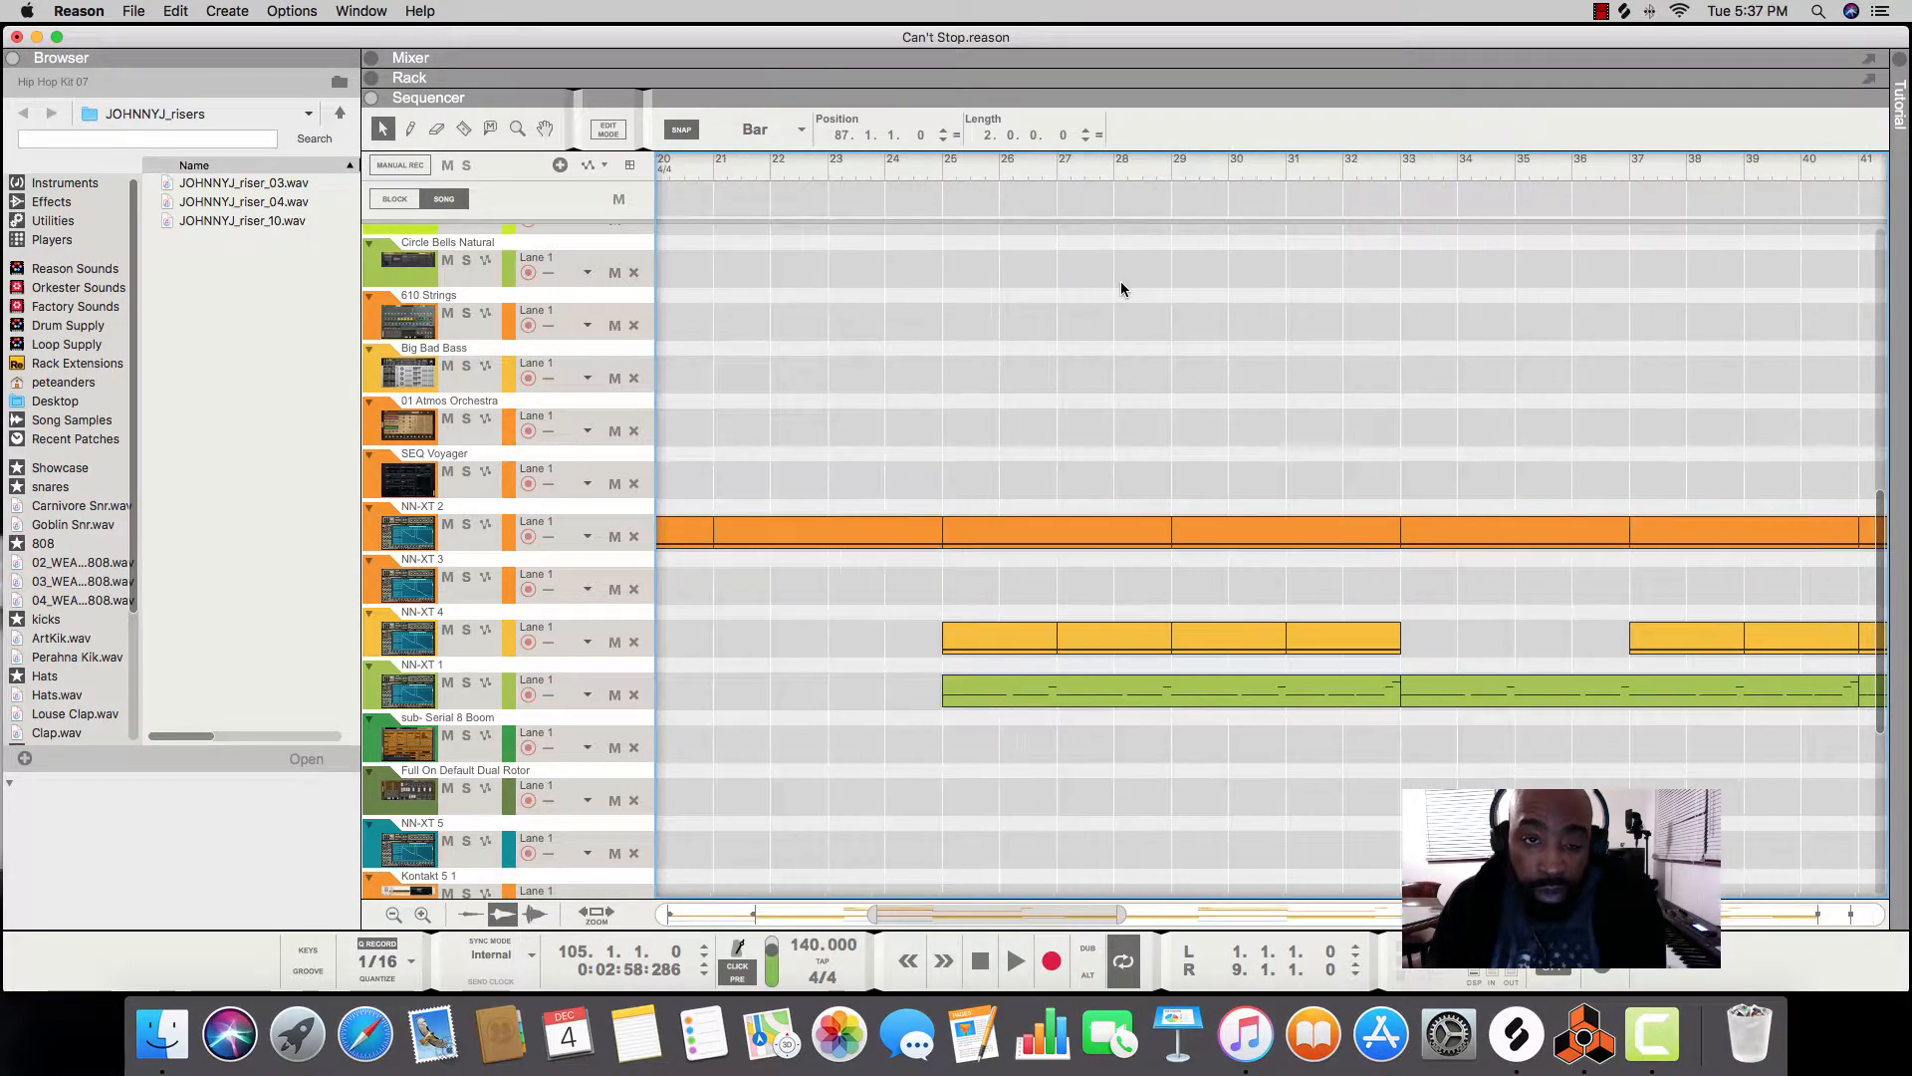
scroll(1089, 230, left, 1)
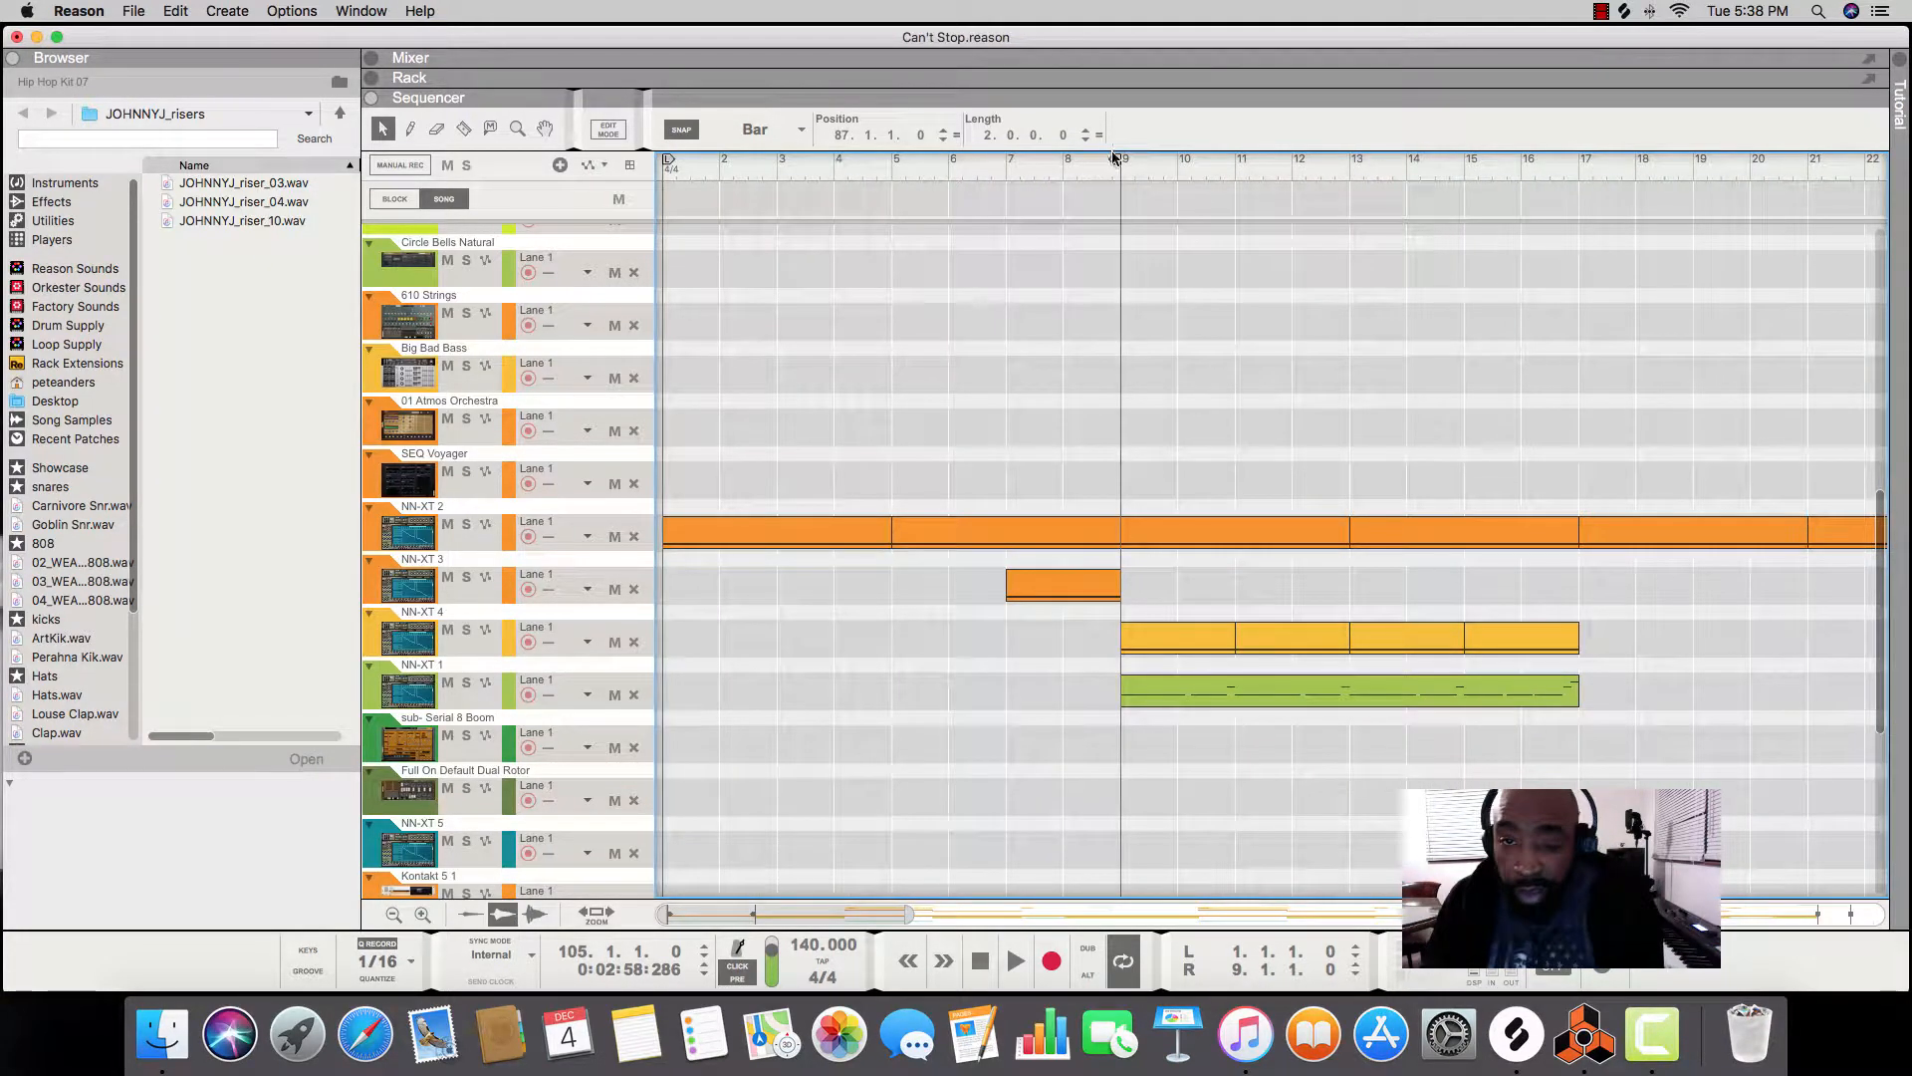
drag(1808, 263, 1905, 327)
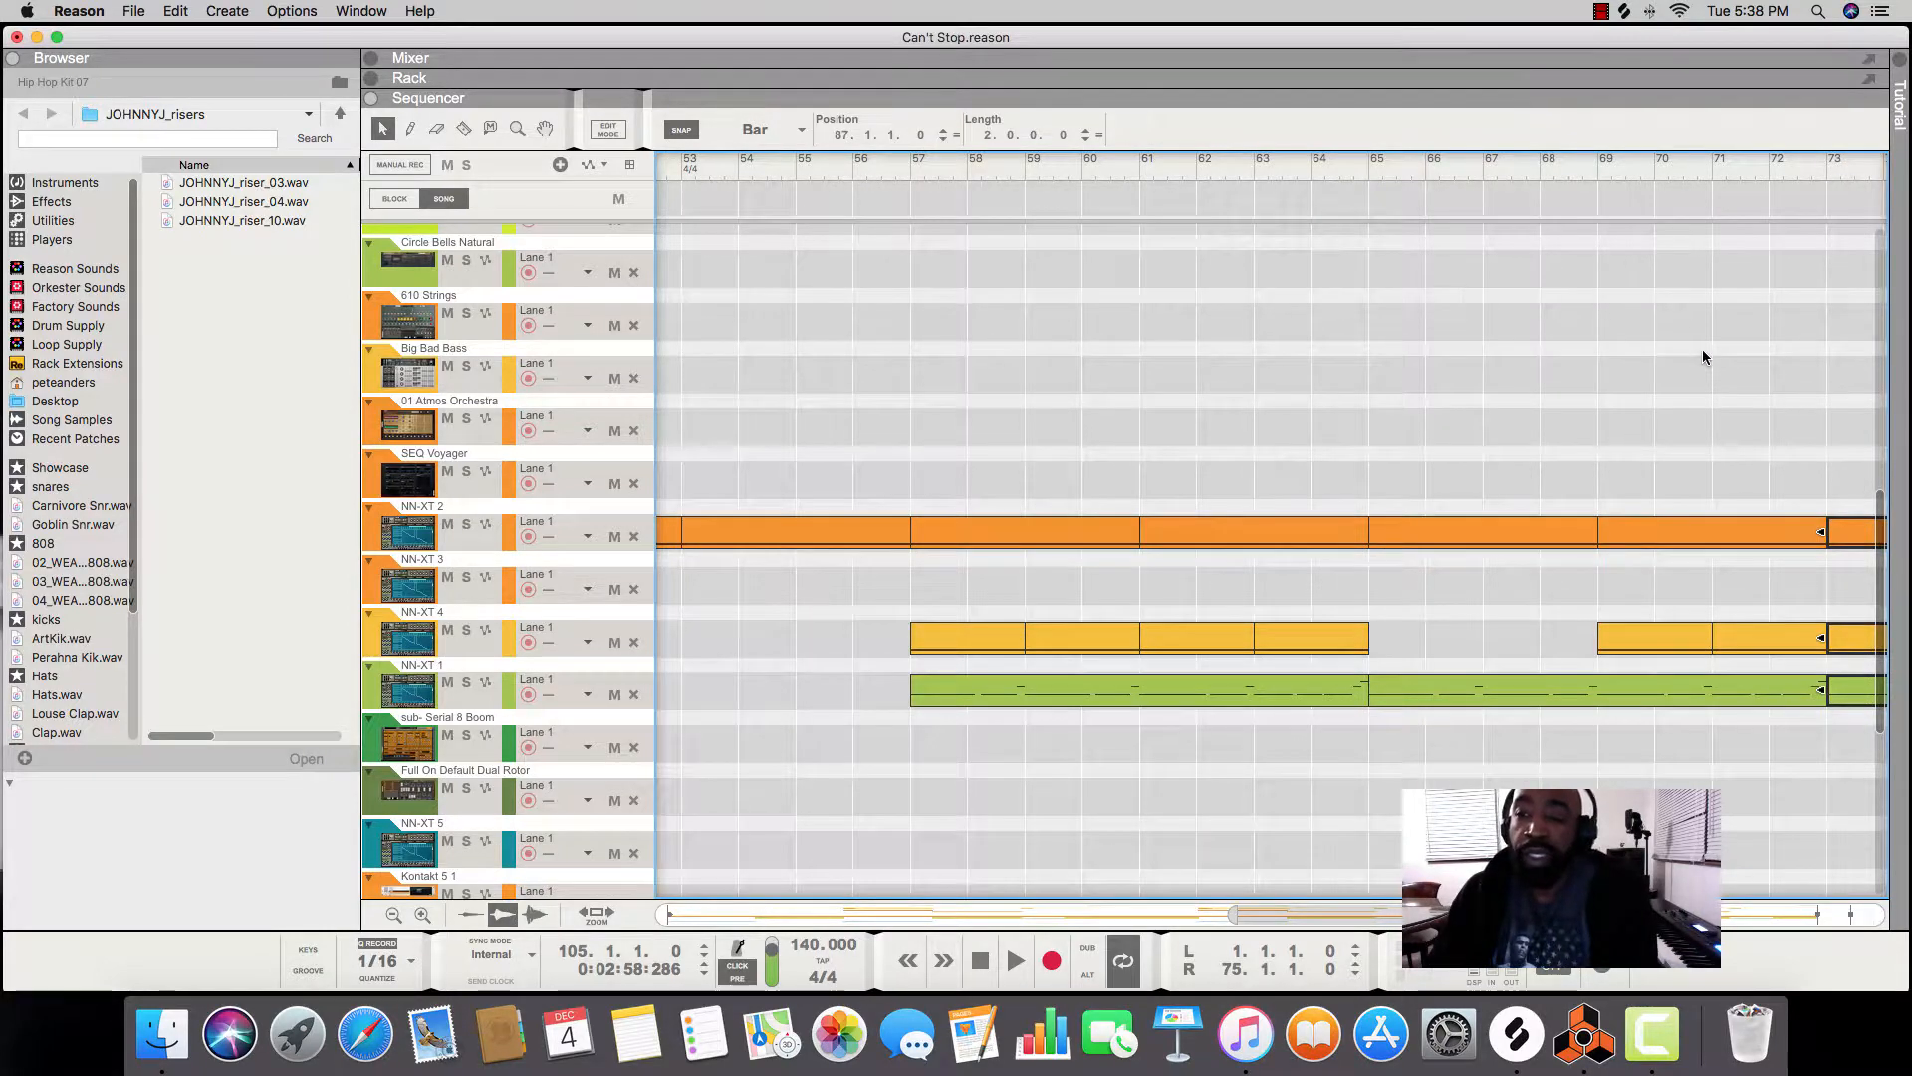
scroll(1703, 357, right, 10)
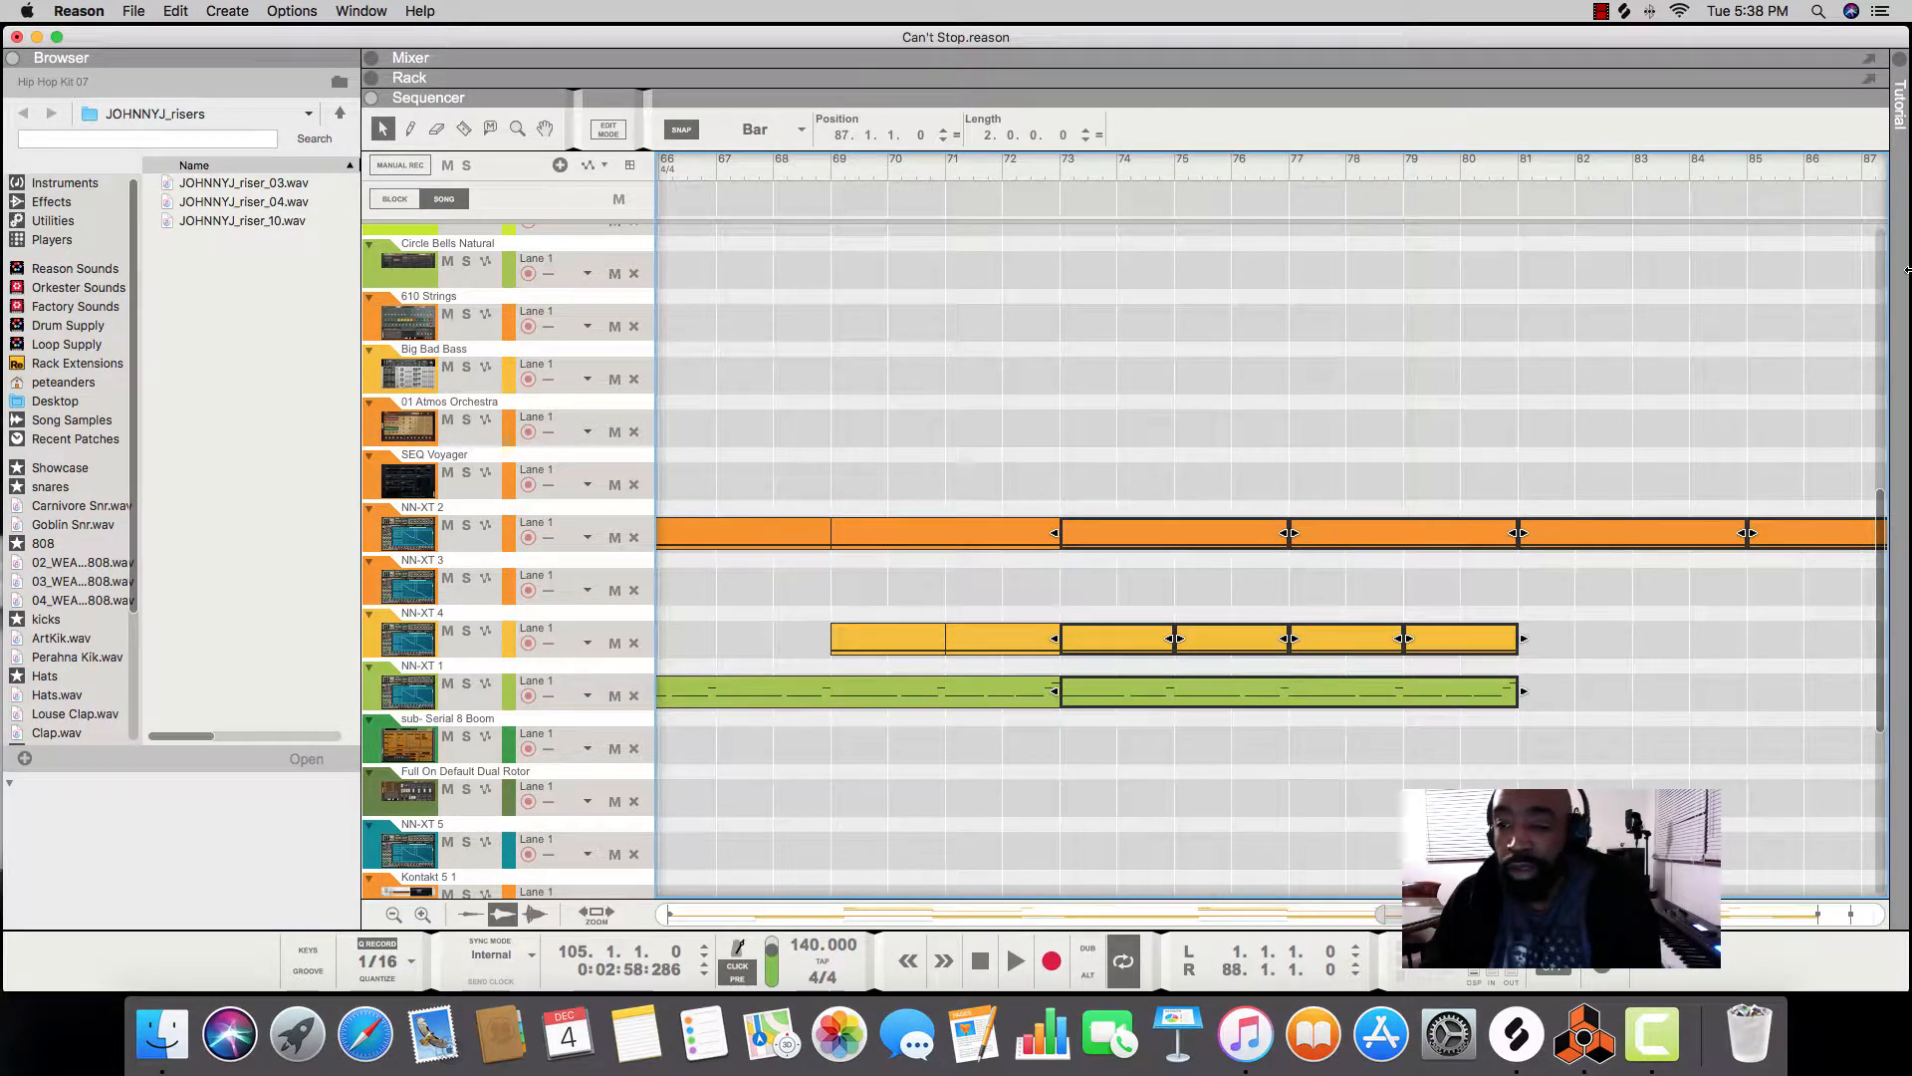
drag(1906, 268, 1907, 275)
drag(1908, 275, 1745, 289)
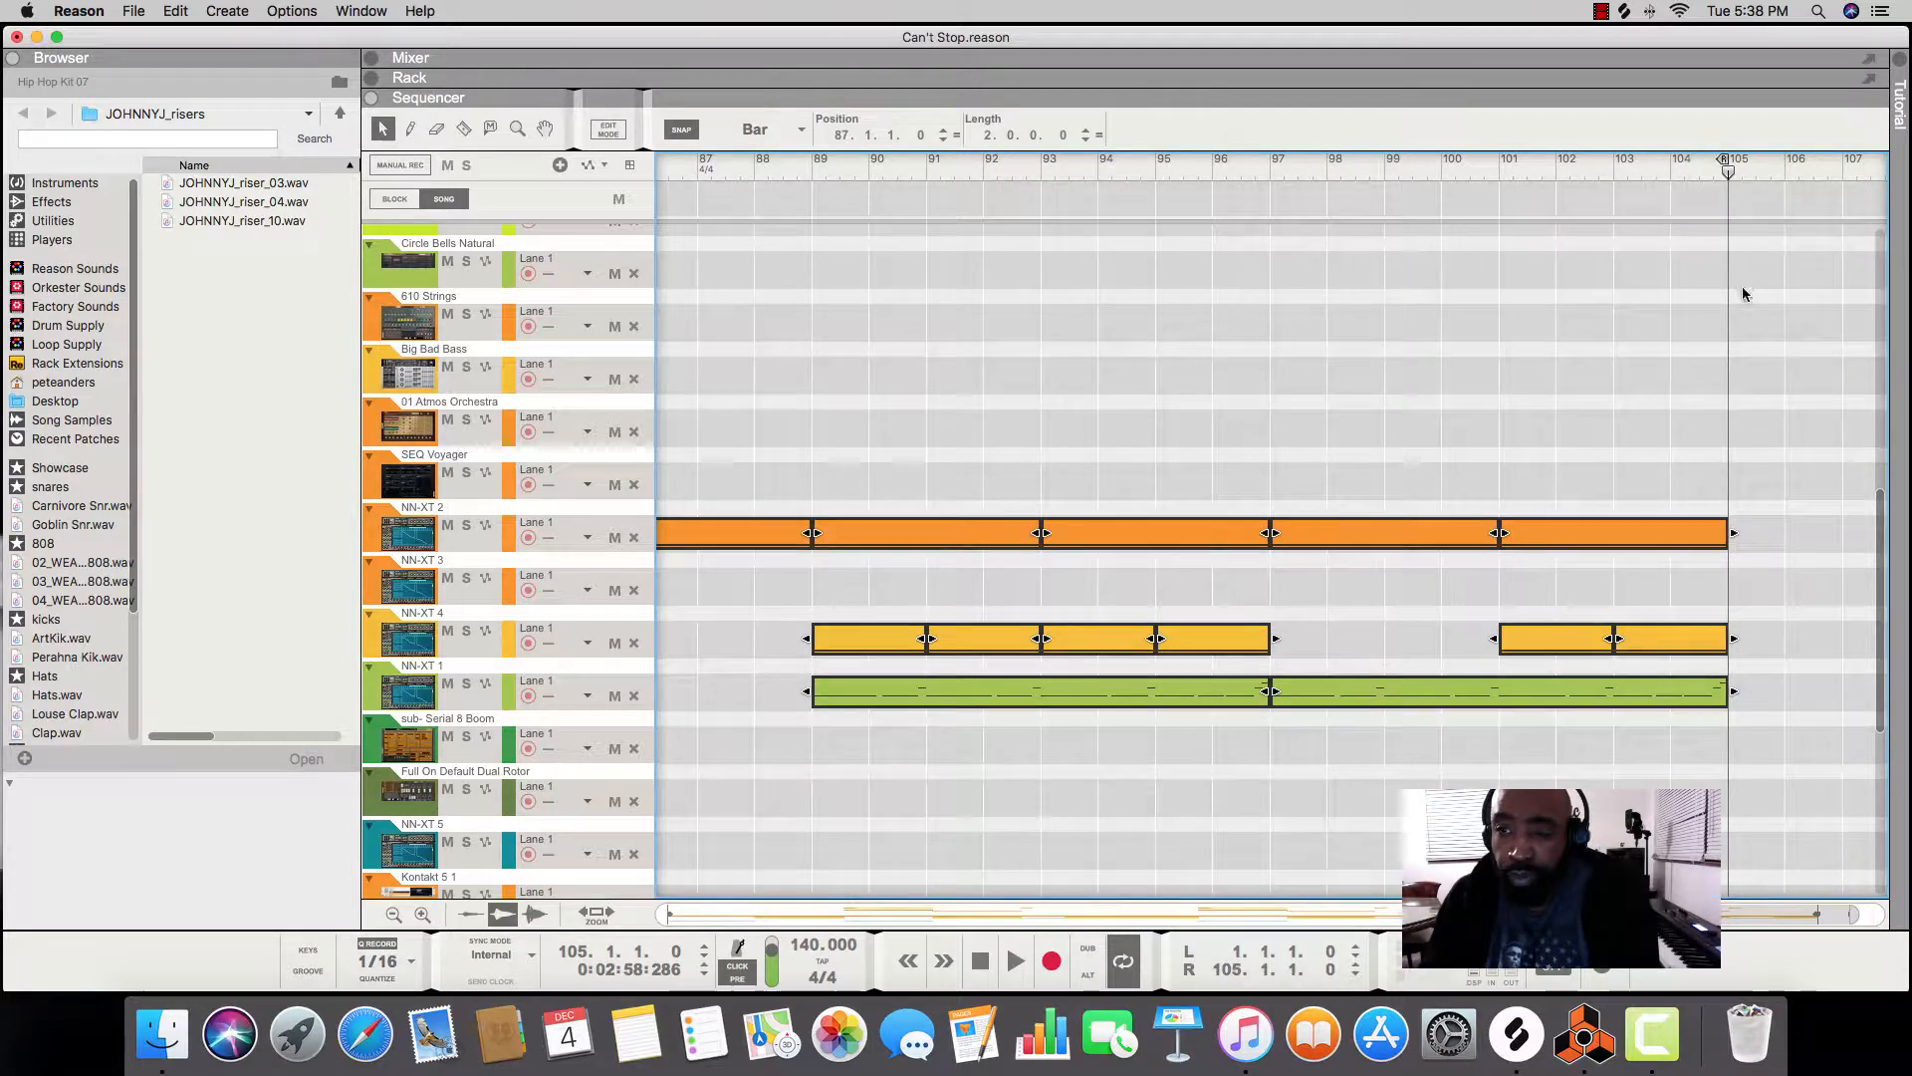